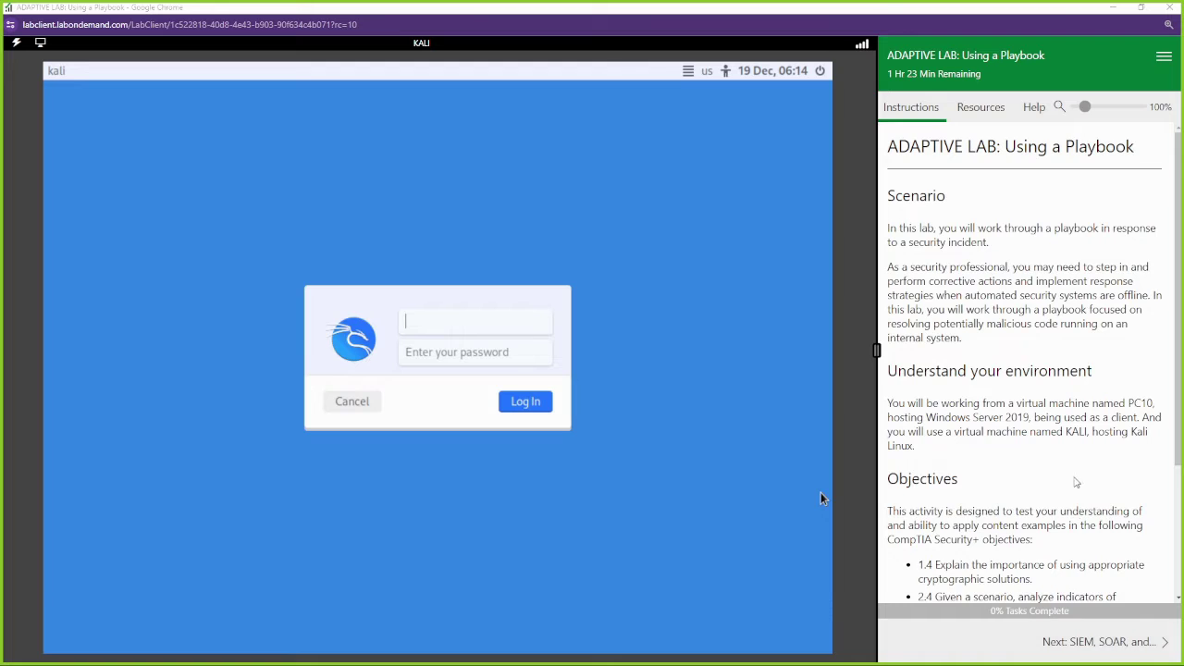
Move on to the SIEM, SOAR, and Playbooks page and skim it
scroll(1076, 482, "down", 3)
left_click(1101, 641)
scroll(1078, 519, "down", 4)
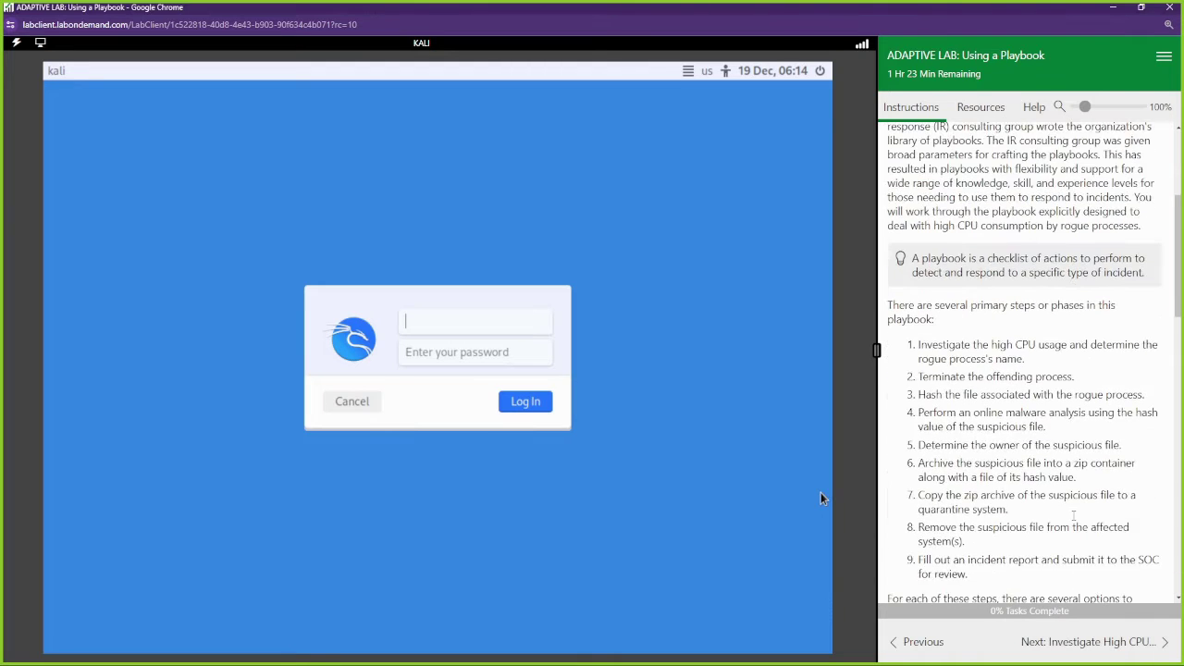
scroll(1073, 515, "down", 5)
scroll(937, 317, "up", 5)
Highlight the whole nine-step playbook list to read it as a block
left_click_drag(916, 345, 989, 578)
left_click(983, 456)
scroll(984, 456, "up", 5)
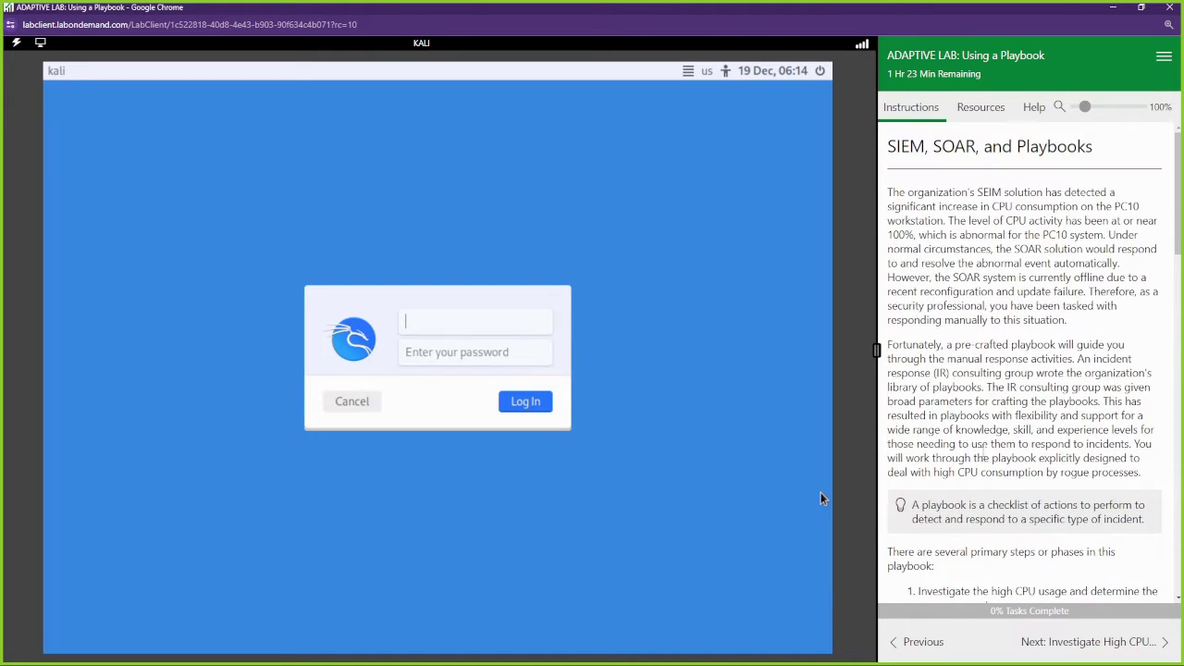
scroll(984, 456, "down", 4)
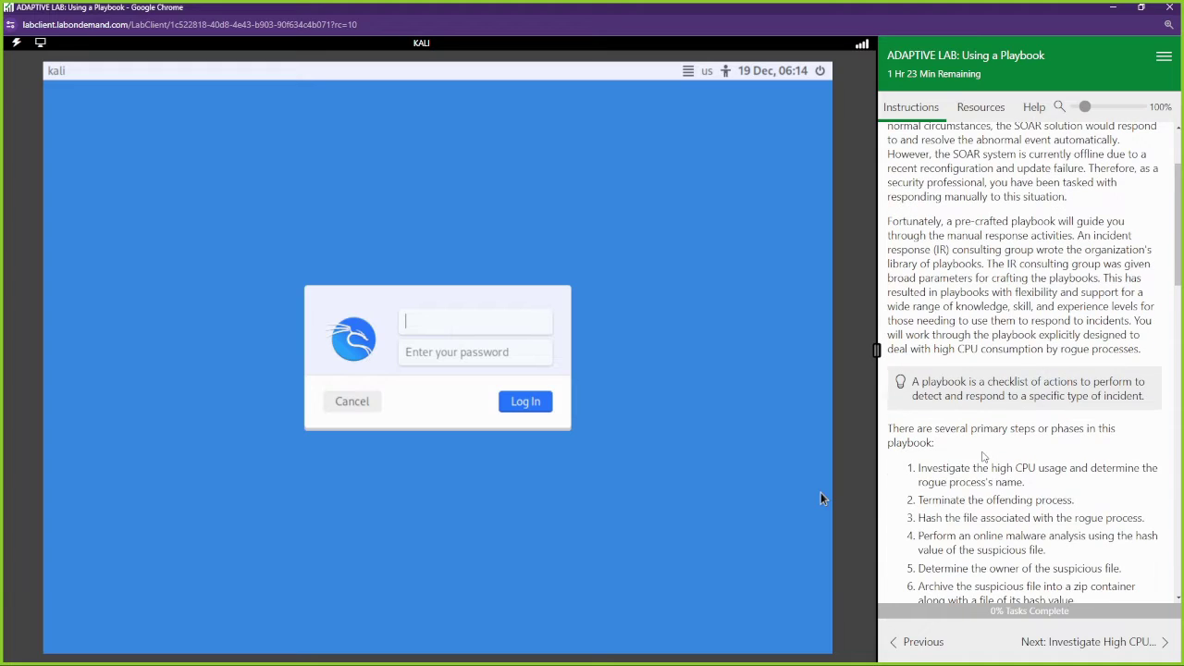
scroll(984, 456, "down", 1)
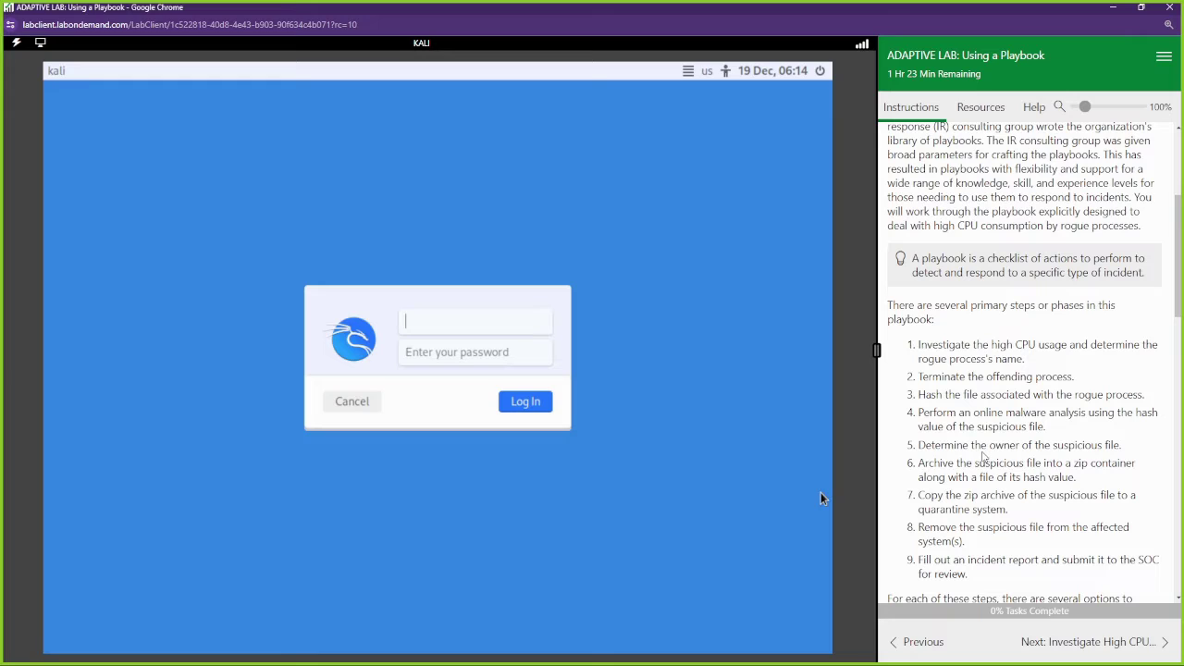
left_click_drag(919, 345, 968, 574)
left_click(979, 394)
Read playbook steps 1 to 8: terminate, hash, online analysis, owner, archive, copy zip
left_click_drag(928, 344, 1061, 360)
left_click(1061, 360)
left_click_drag(918, 376, 1042, 376)
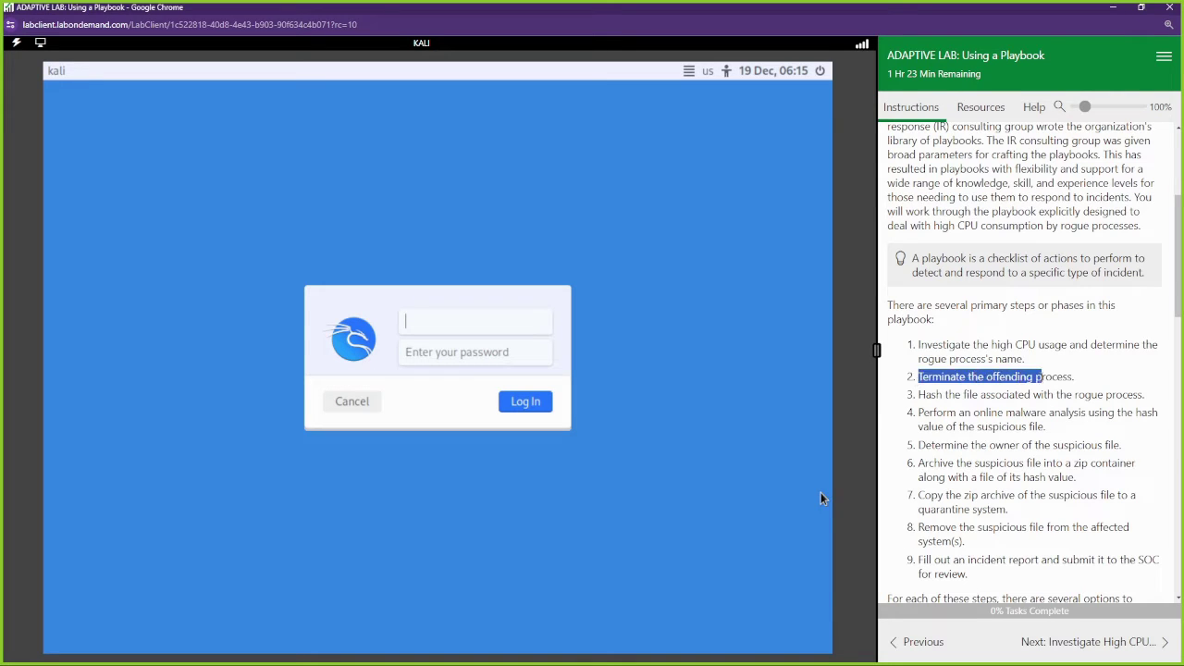
left_click_drag(925, 394, 1052, 394)
left_click_drag(919, 413, 1067, 429)
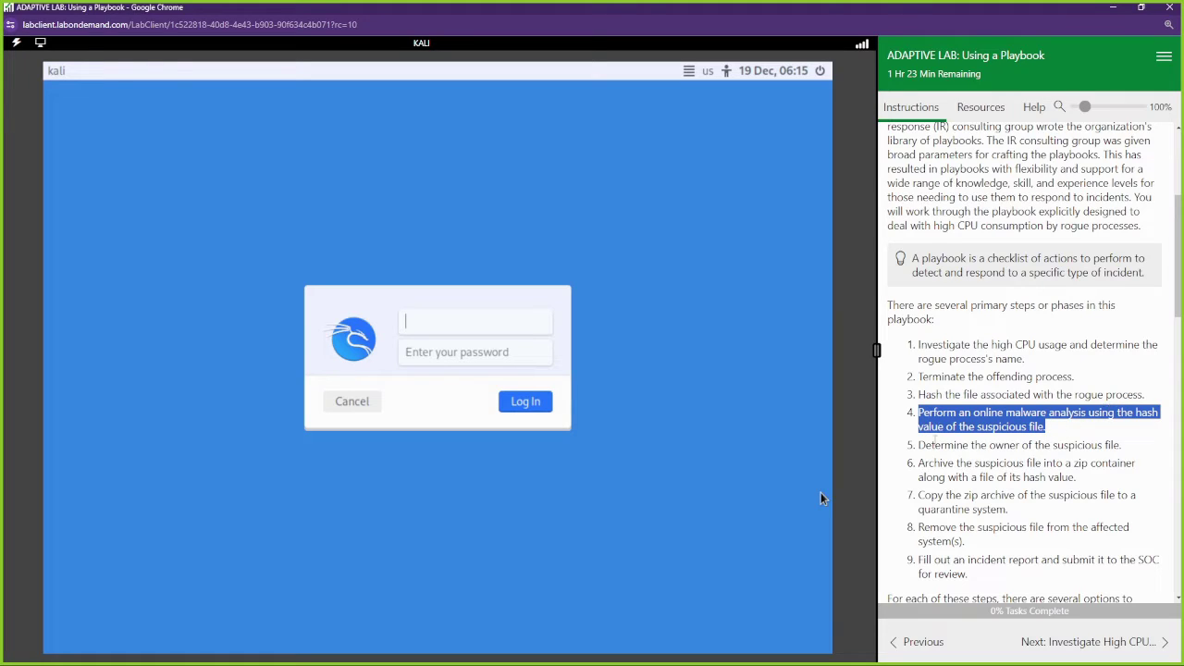
left_click_drag(924, 445, 1046, 445)
left_click_drag(925, 463, 1077, 477)
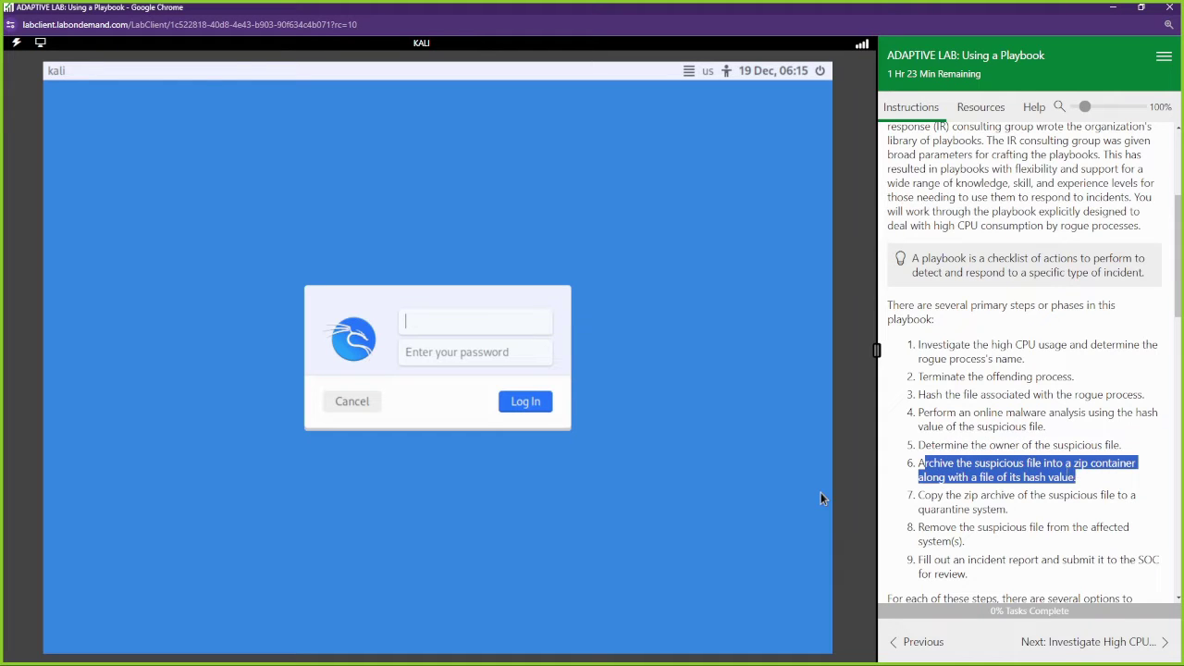
left_click_drag(924, 496, 1010, 510)
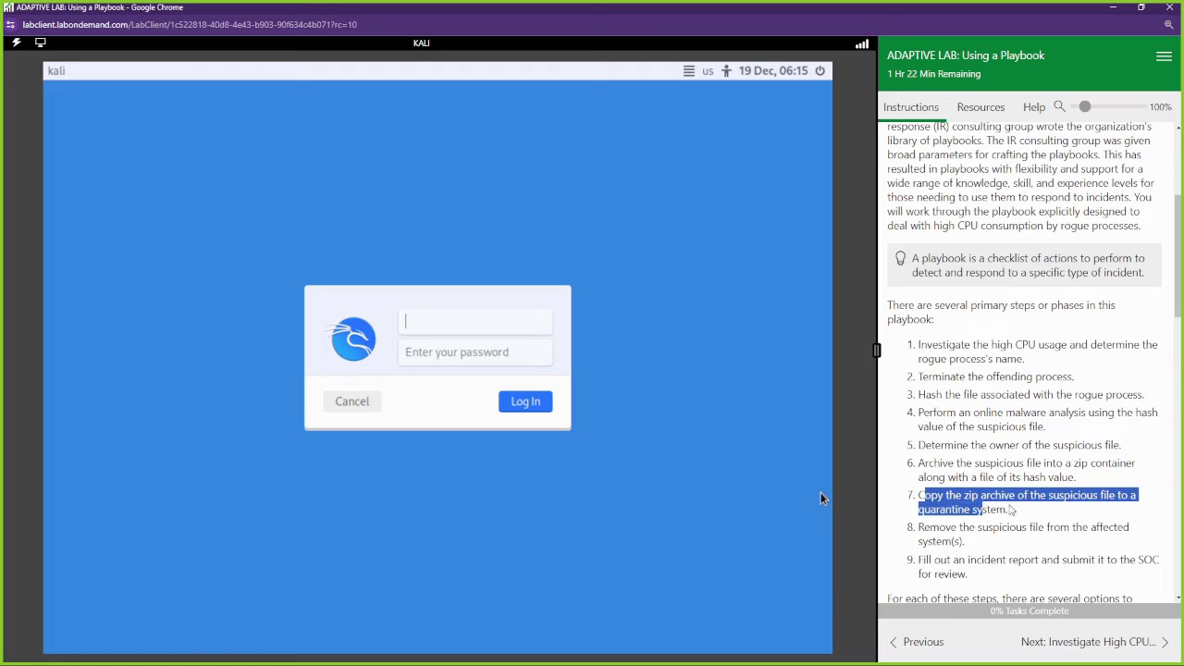
left_click_drag(928, 532, 989, 547)
Highlight step 9, then select all nine playbook steps once more
scroll(989, 546, "down", 1)
triple_click(988, 515)
left_click(1006, 521)
left_click_drag(987, 519, 894, 277)
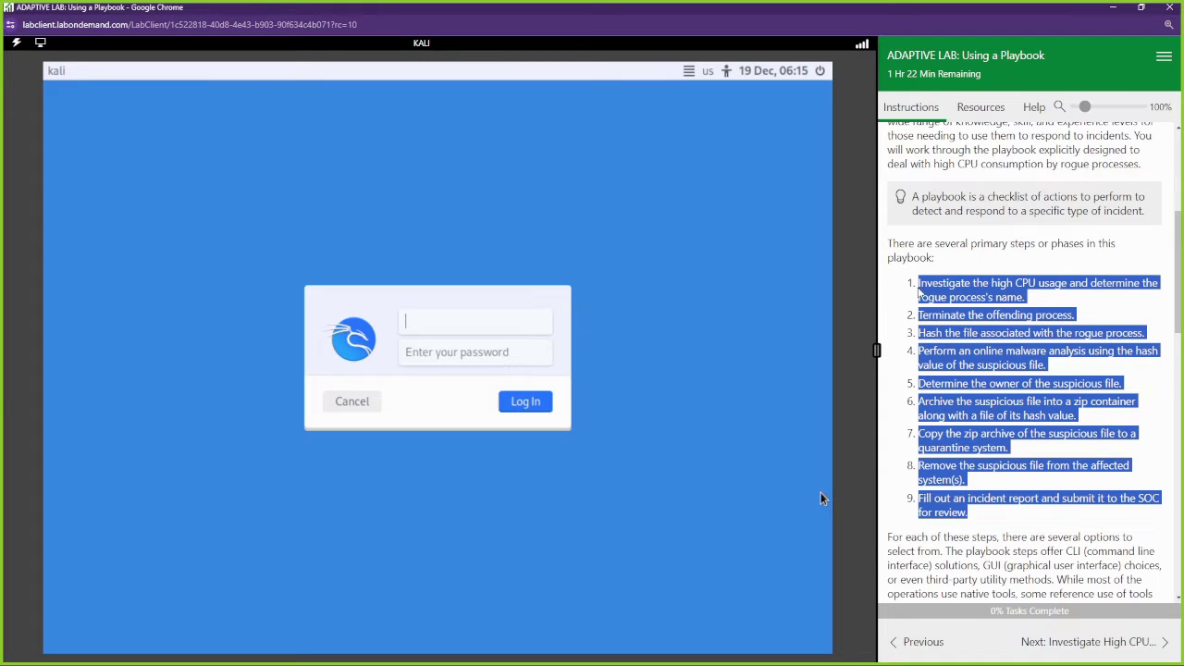
left_click(928, 287)
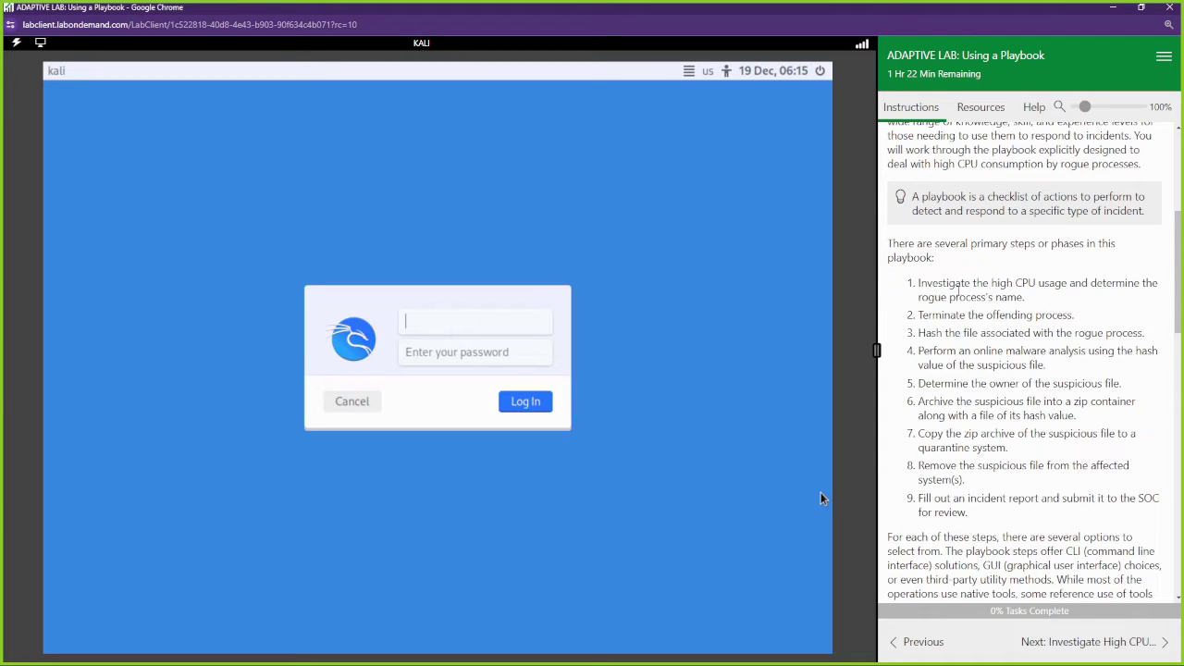
scroll(956, 326, "down", 10)
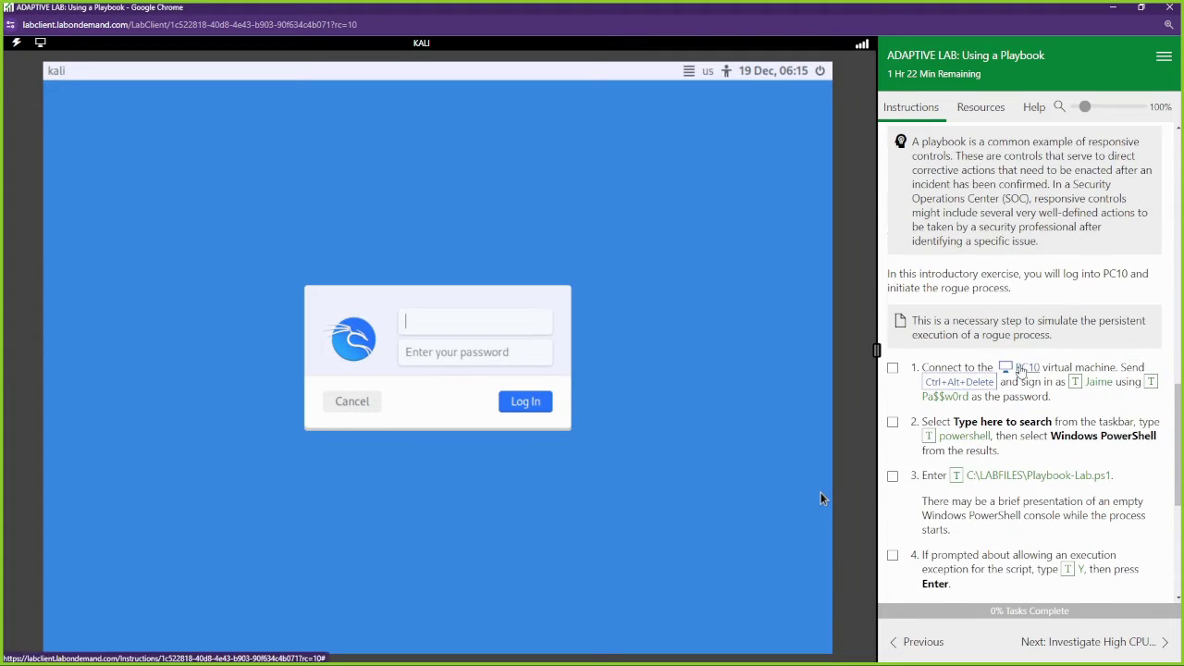
Switch to PC10 and sign in with the account password after Ctrl+Alt+Delete
left_click(1020, 370)
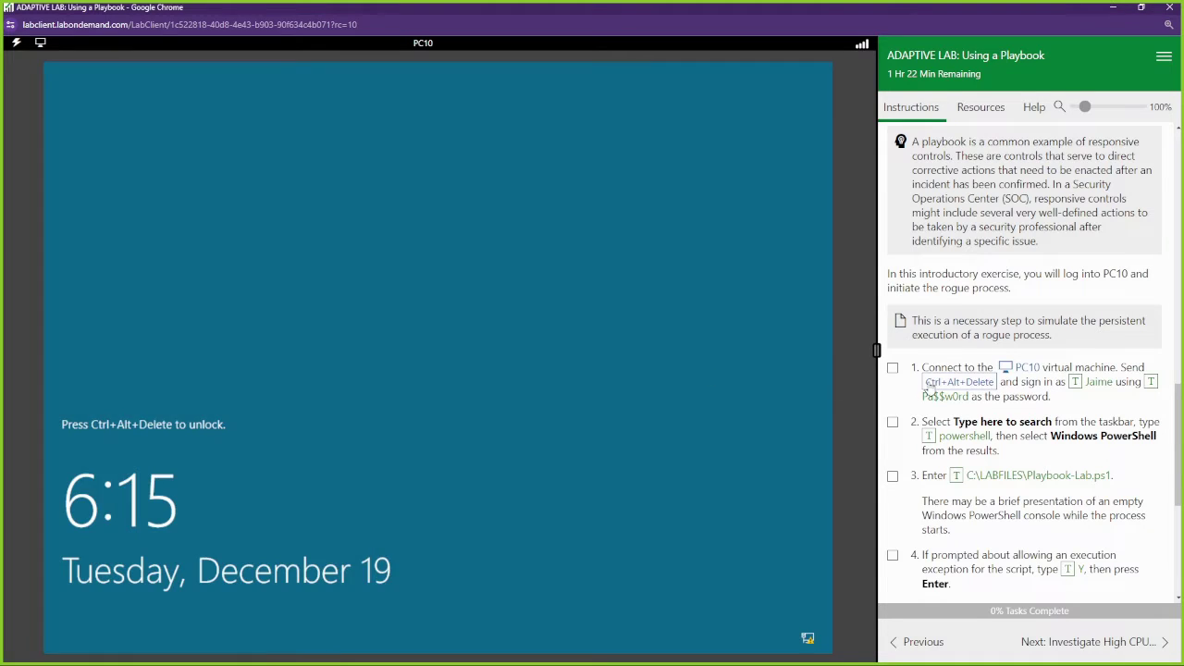
left_click(929, 387)
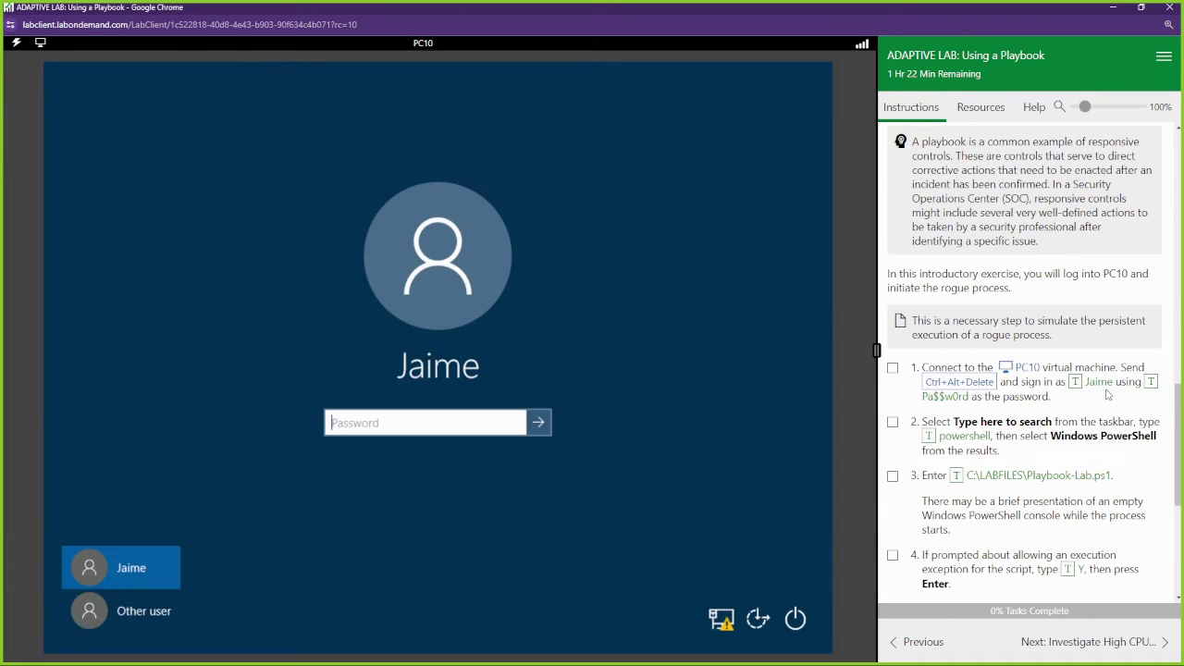
left_click(1150, 385)
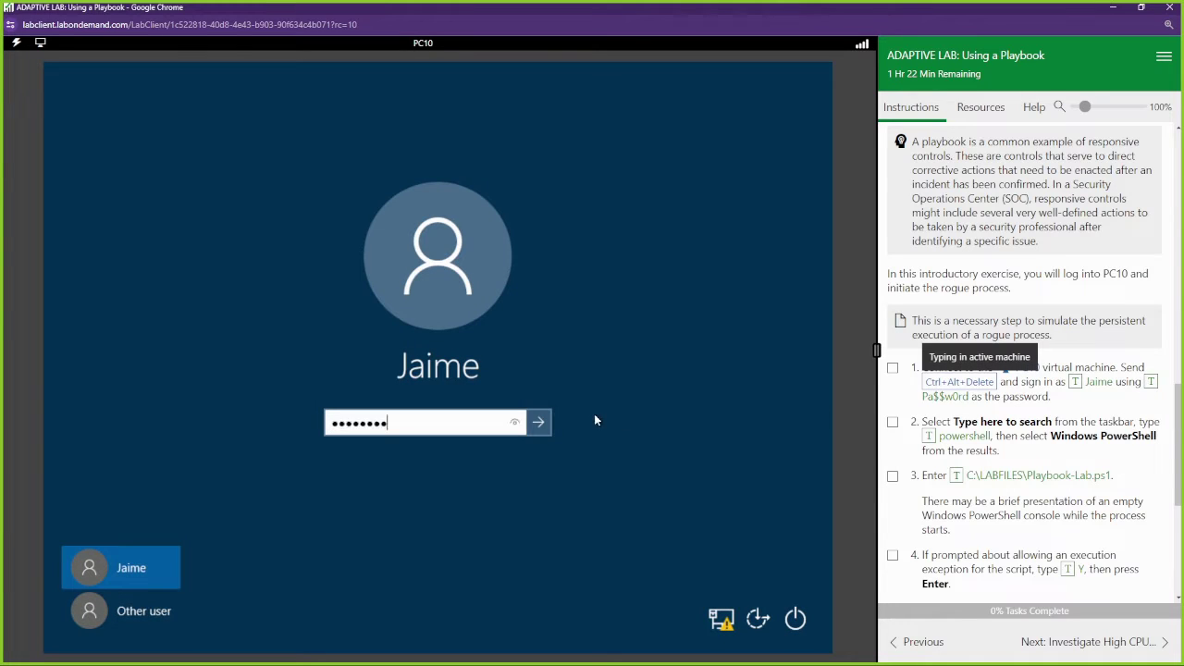
left_click(545, 426)
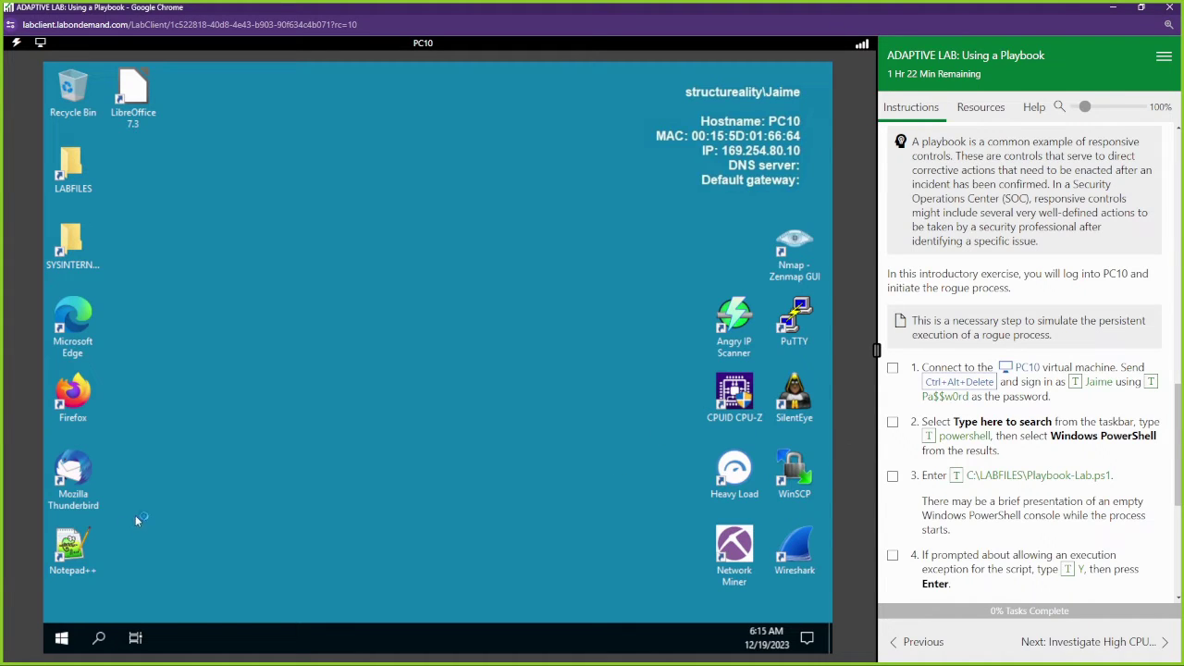
Launch Windows PowerShell, run C:\LABFILES\Playbook-Lab.ps1, and minimize the console
left_click(64, 638)
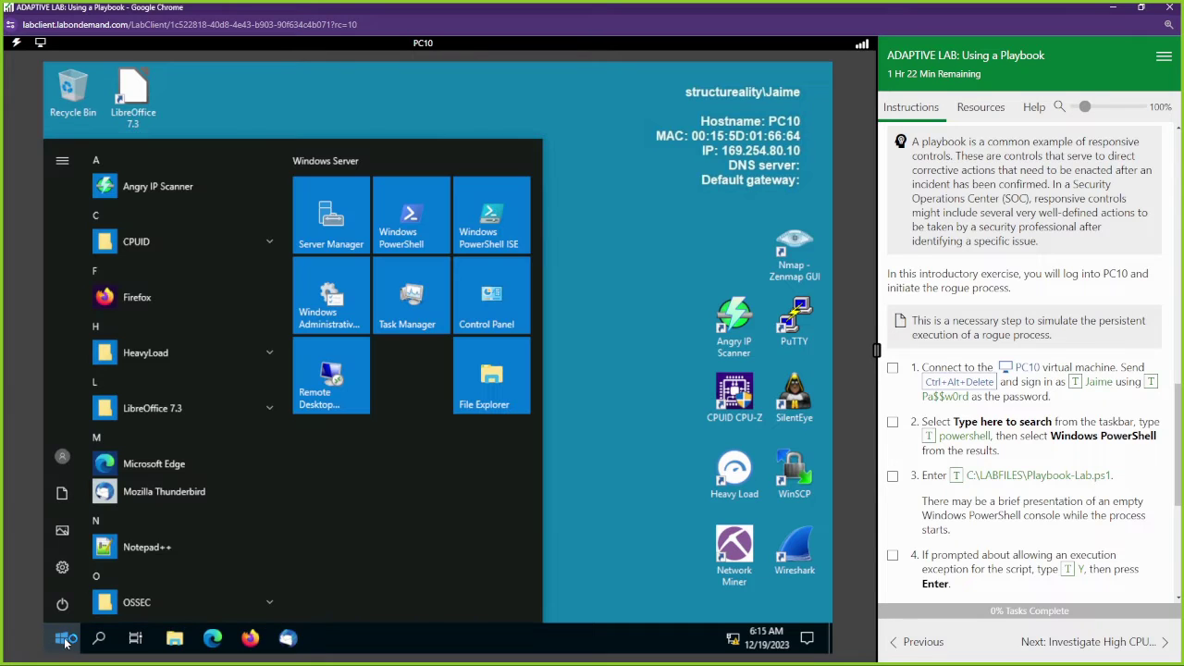
left_click(400, 225)
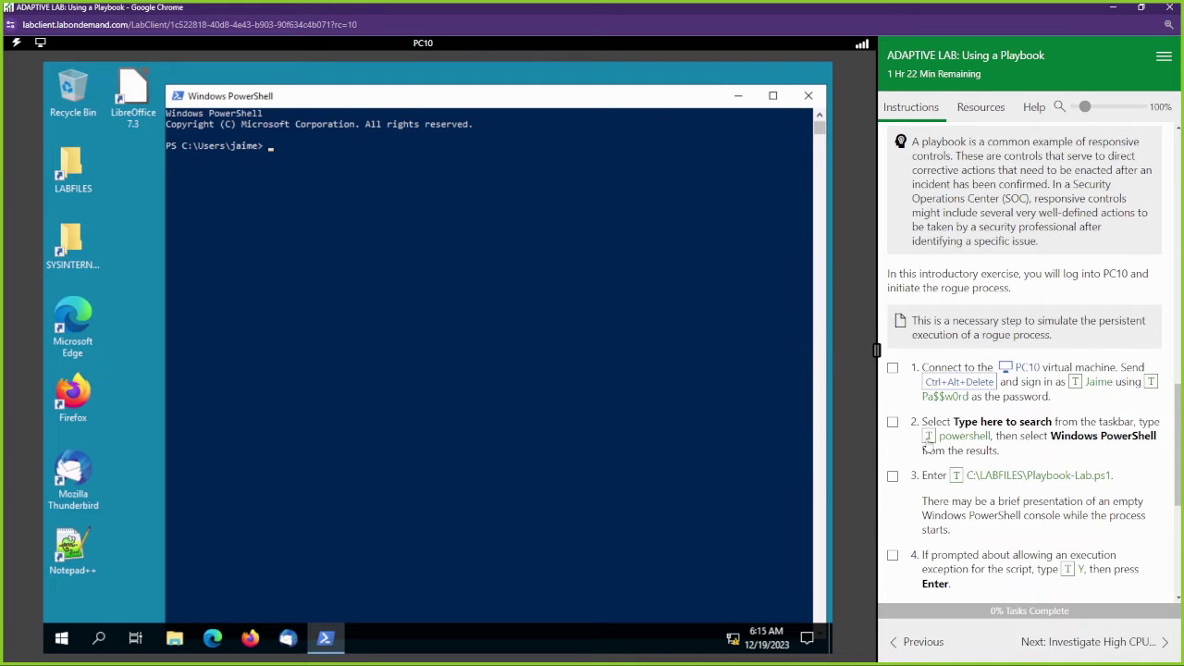
left_click(958, 477)
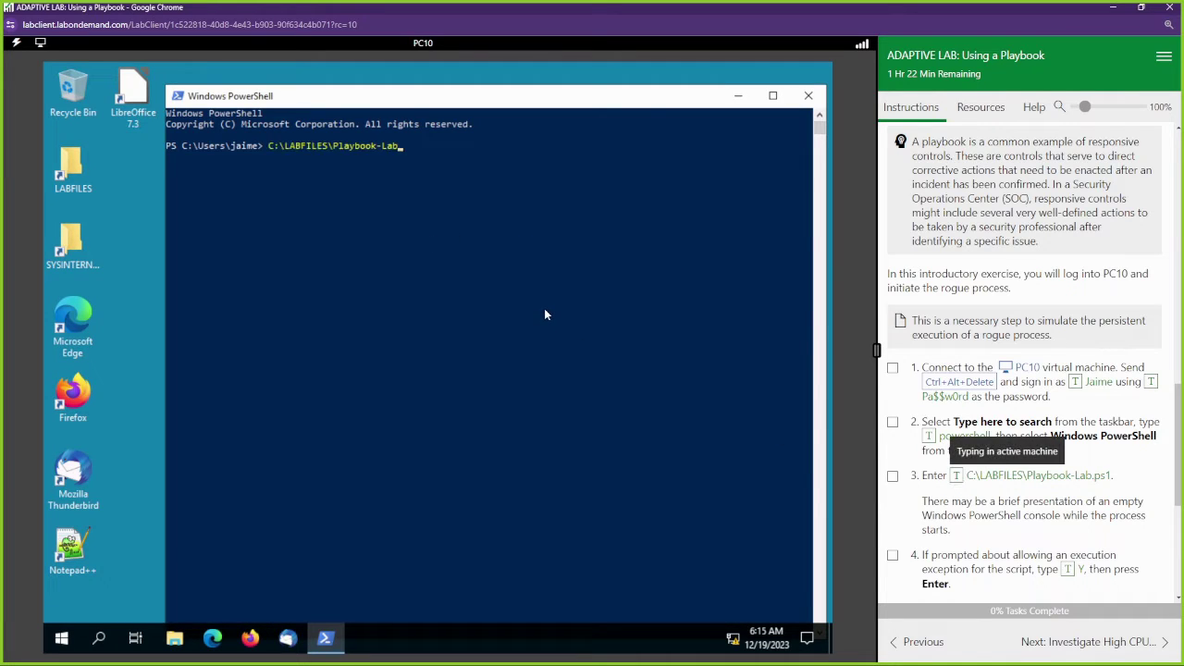
scroll(973, 423, "down", 2)
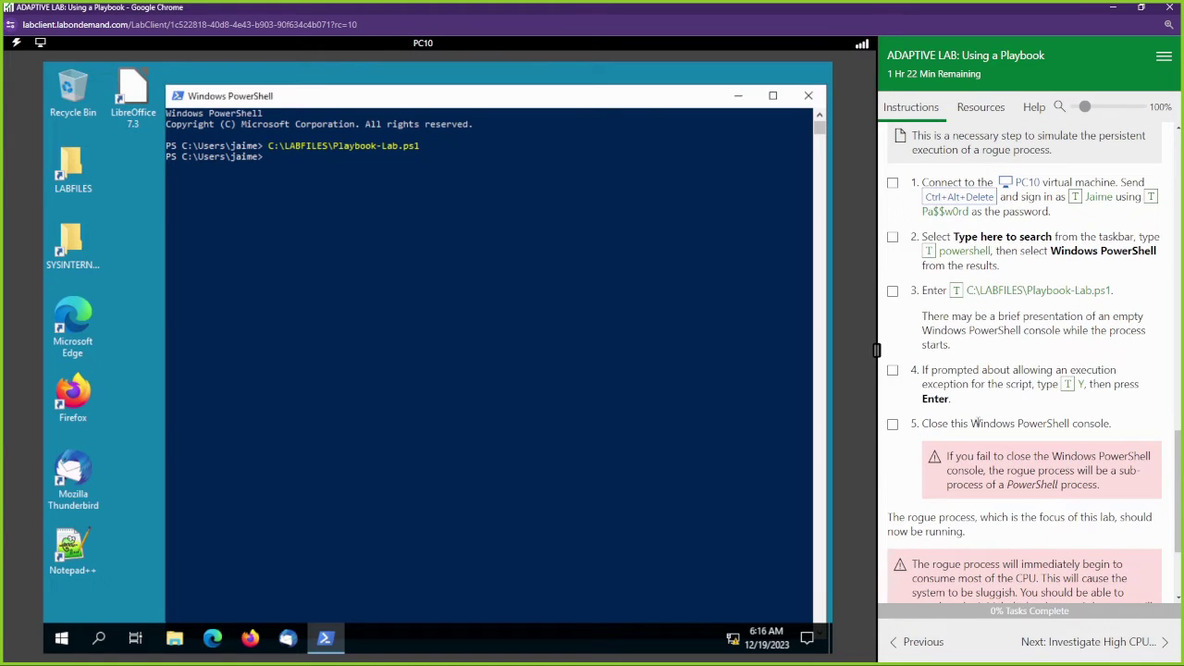
scroll(973, 422, "down", 1)
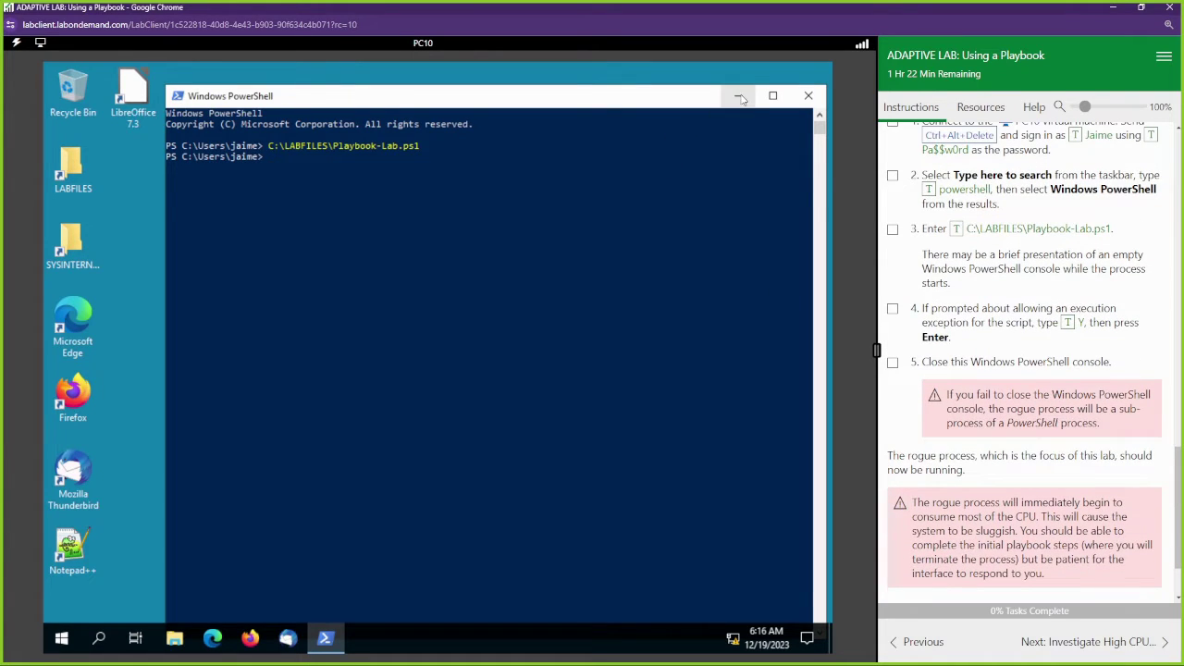
left_click(738, 95)
scroll(1046, 544, "down", 1)
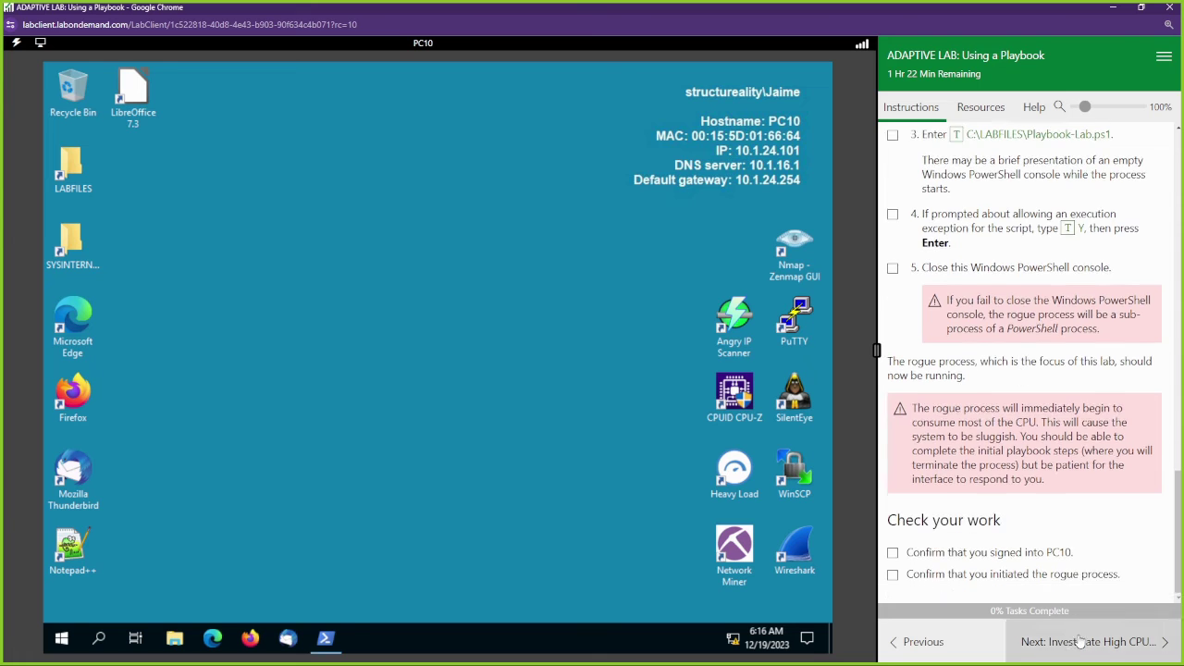
Advance to the Investigate High CPU usage page and scroll through it
left_click(1075, 642)
scroll(996, 311, "down", 2)
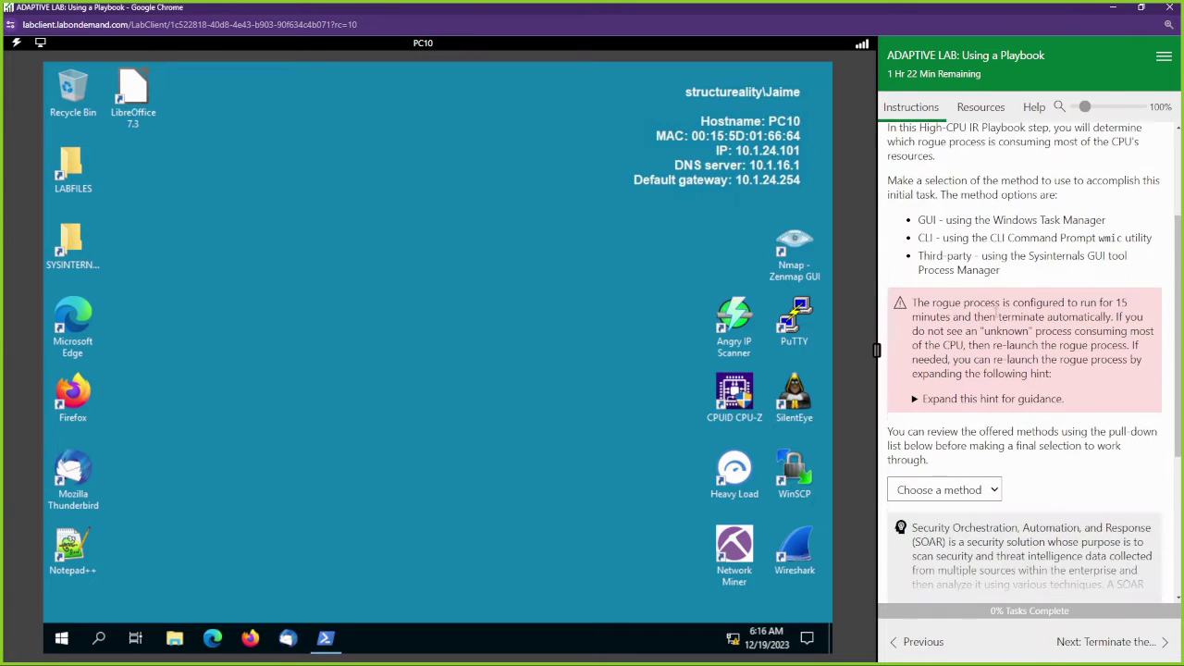
scroll(996, 311, "up", 3)
scroll(995, 312, "down", 2)
scroll(996, 313, "up", 2)
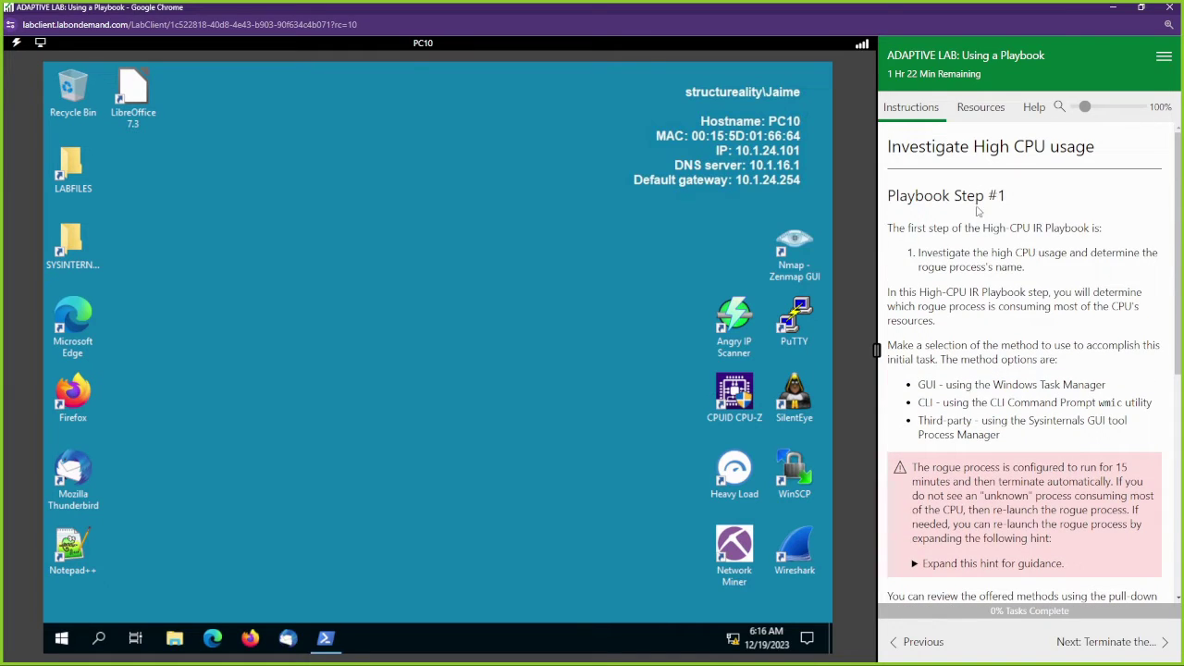
scroll(977, 211, "down", 3)
Select GUI in the Choose a method dropdown to show the Task Manager steps
left_click(988, 408)
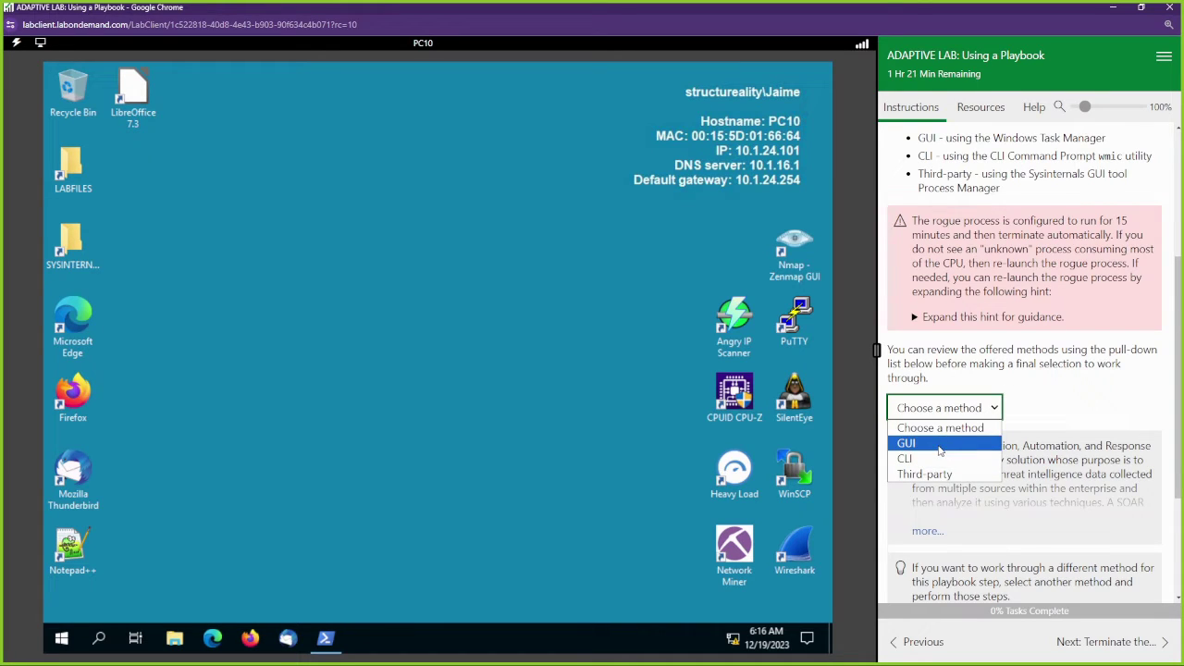
left_click(1037, 409)
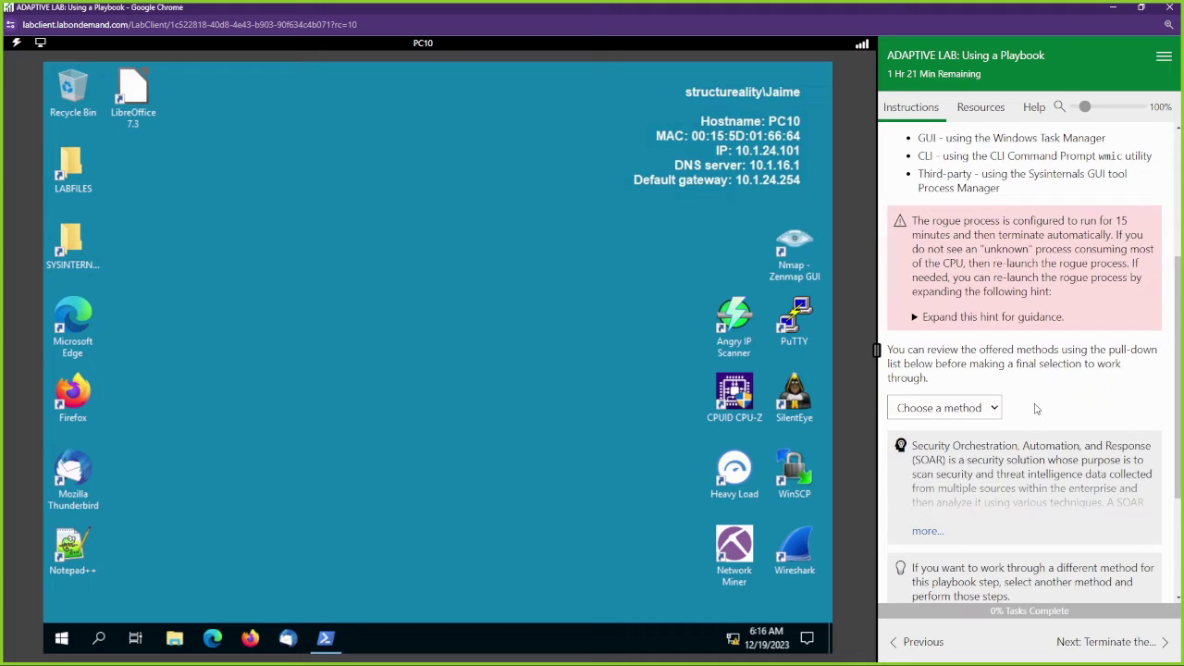
scroll(1036, 409, "down", 2)
scroll(1036, 409, "up", 3)
left_click(945, 467)
left_click(952, 505)
scroll(1021, 410, "down", 5)
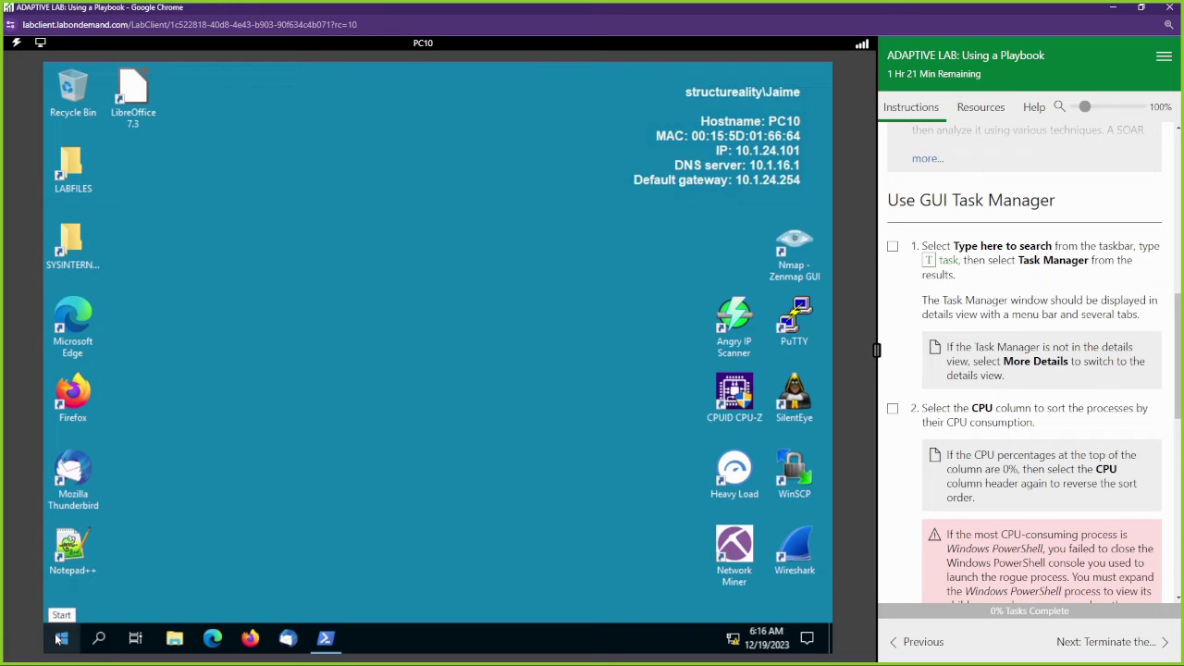
Open Task Manager from the Start right-click menu and sort processes by CPU, highest first
right_click(58, 641)
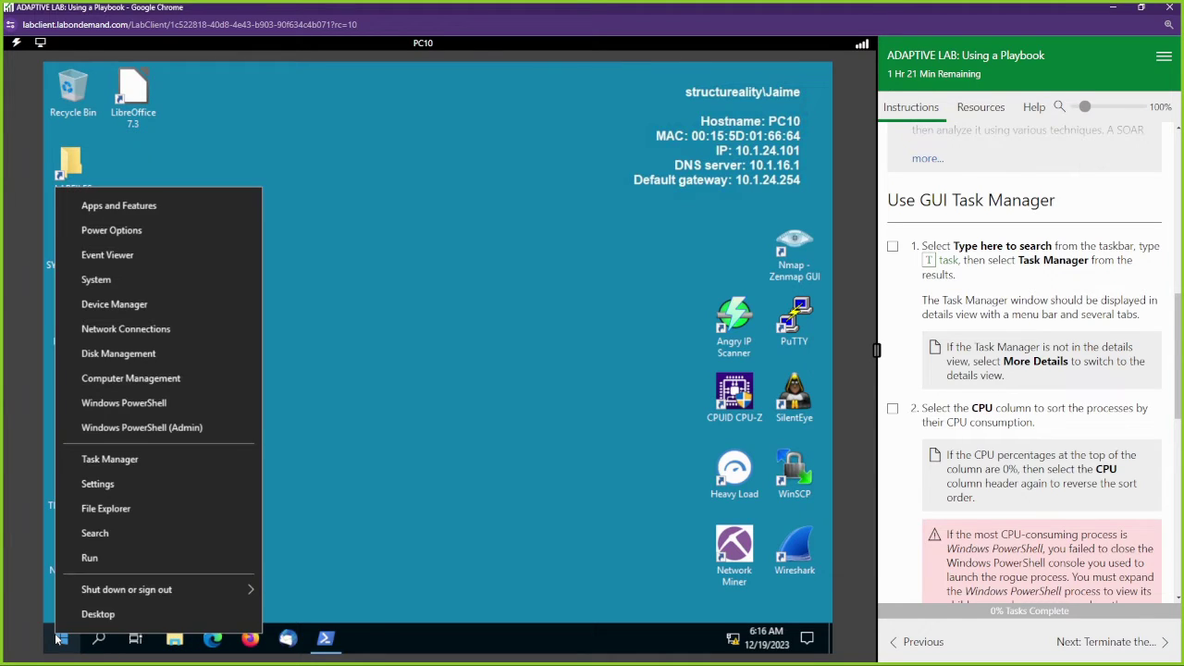
left_click(109, 460)
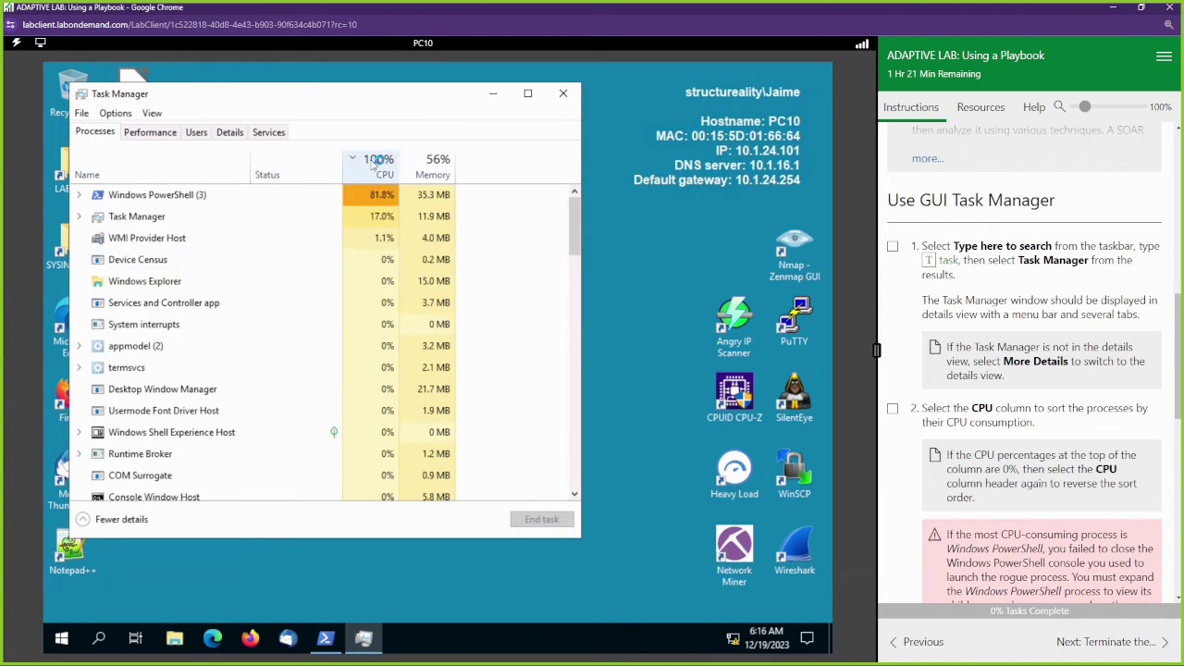
left_click(375, 160)
left_click(375, 160)
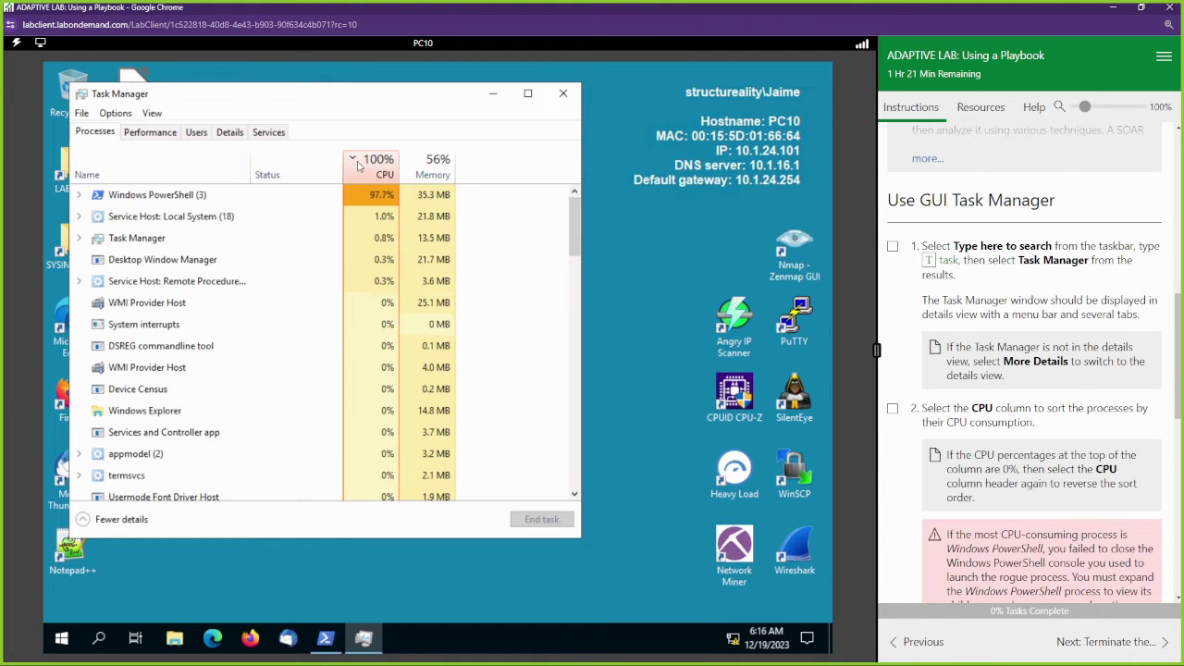
left_click(375, 160)
left_click(375, 160)
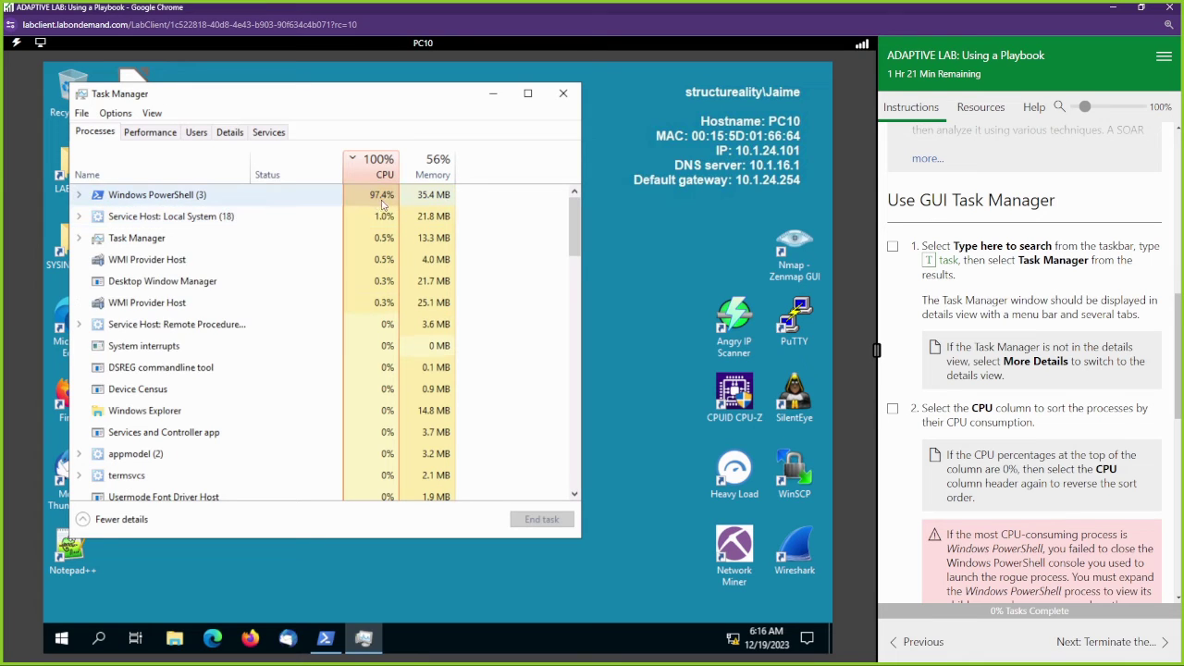
Expand Windows PowerShell (3) and select HeavyLoad, running near 99.5% CPU
left_click(80, 195)
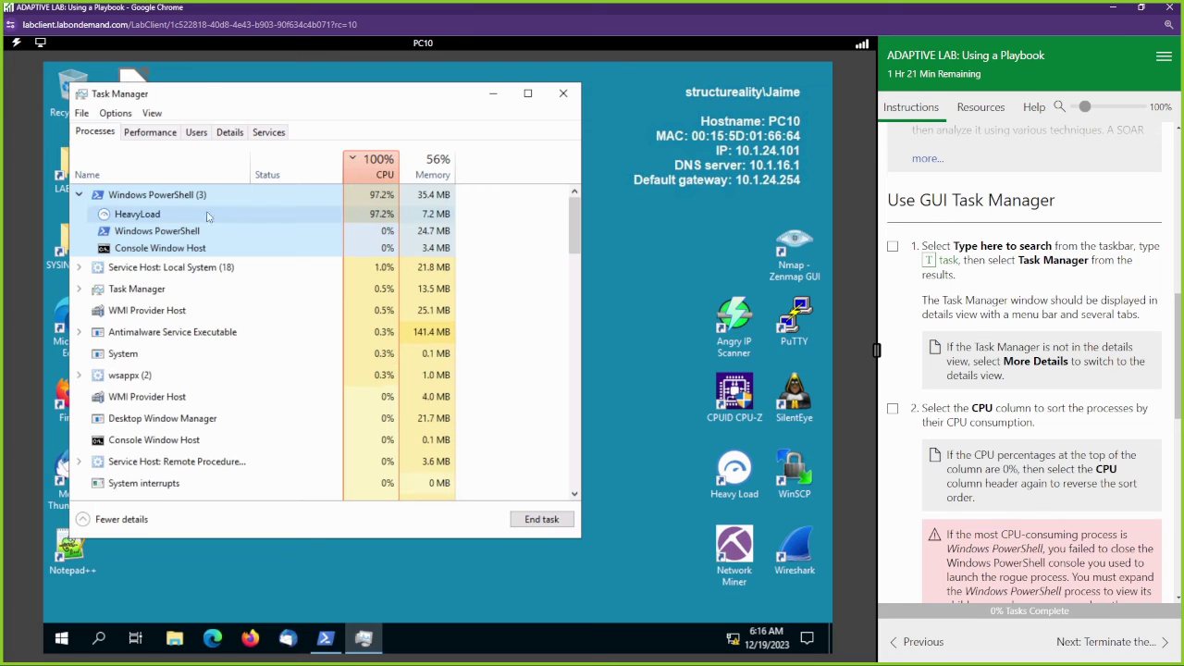
left_click(366, 216)
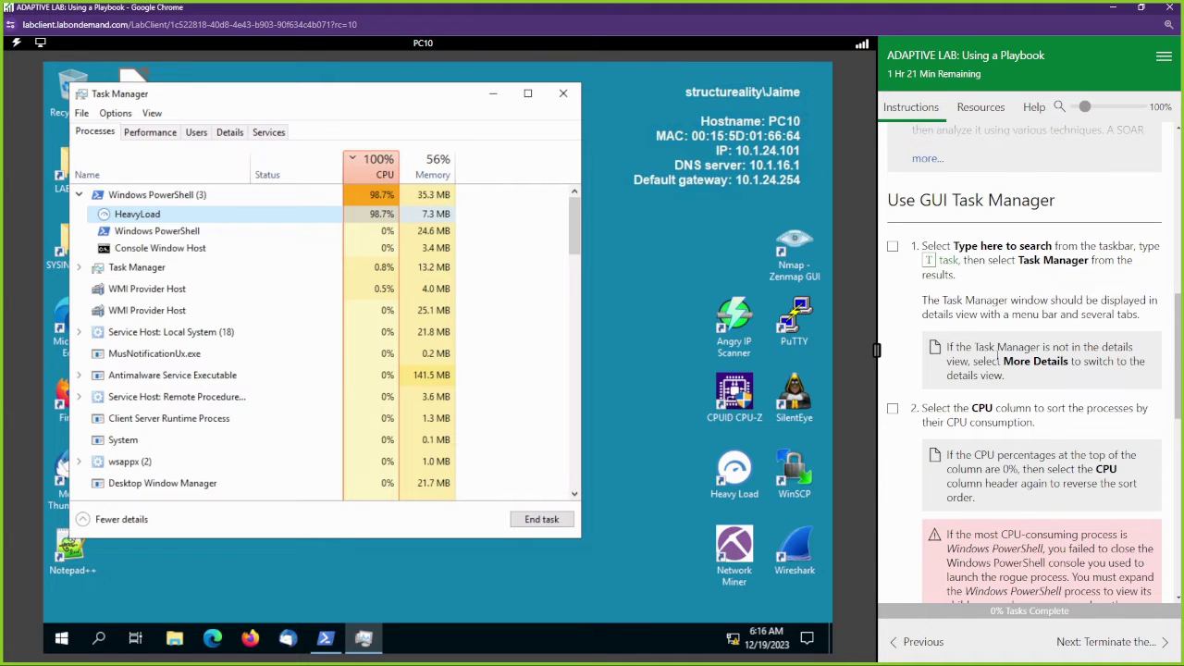
scroll(997, 354, "down", 3)
left_click(1003, 431)
scroll(1003, 439, "down", 3)
scroll(1009, 439, "up", 7)
scroll(1013, 439, "up", 3)
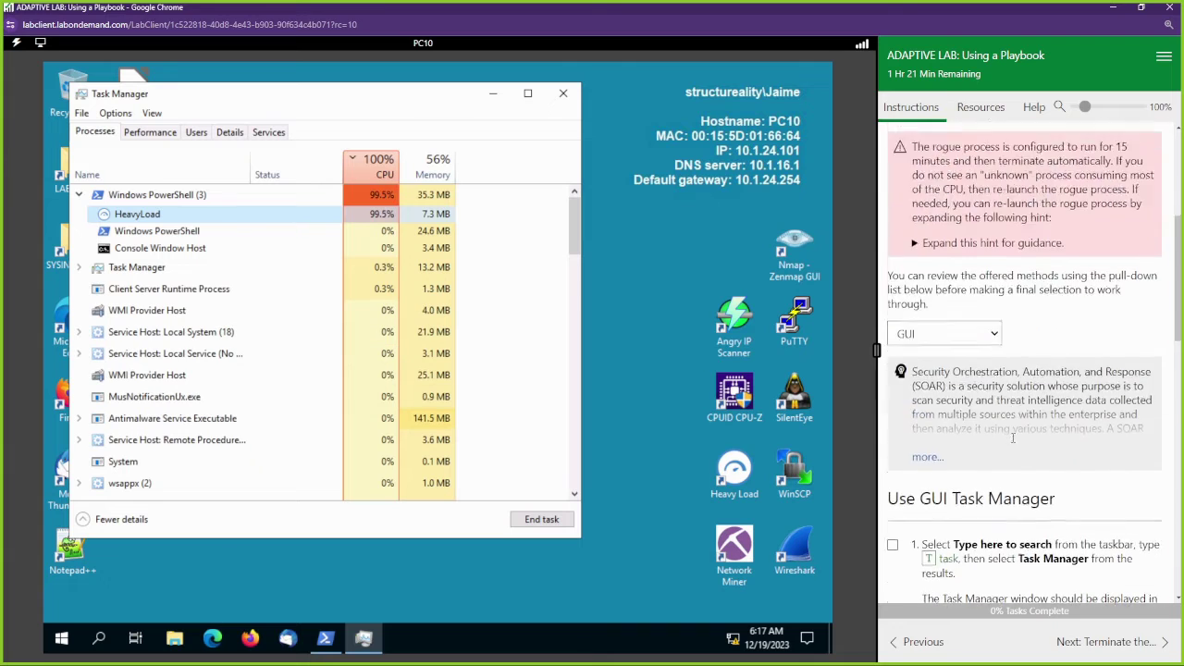
left_click(992, 406)
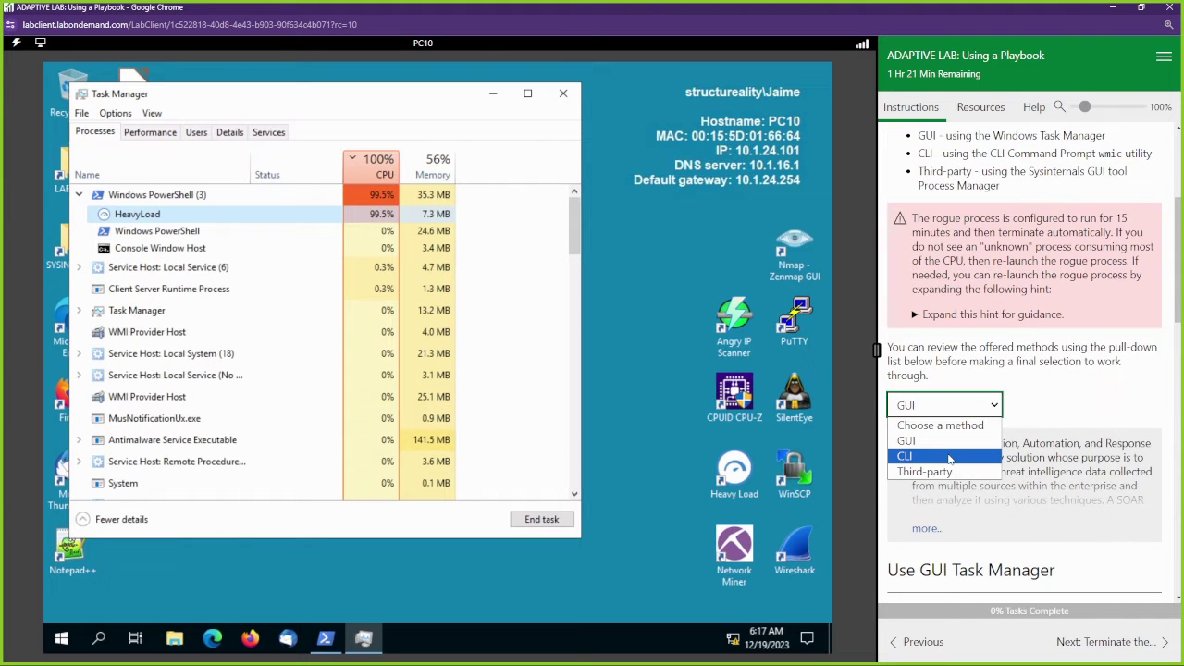
Switch the instructions to CLI and open Command Prompt as administrator
left_click(955, 455)
scroll(1039, 432, "down", 4)
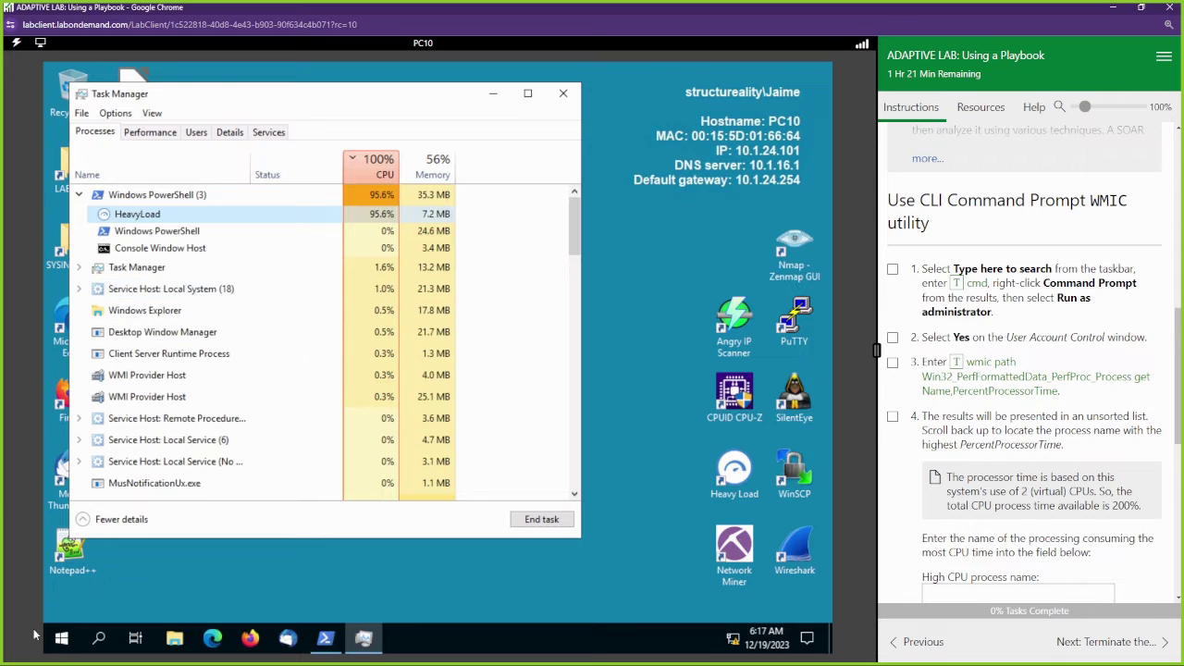
left_click(61, 638)
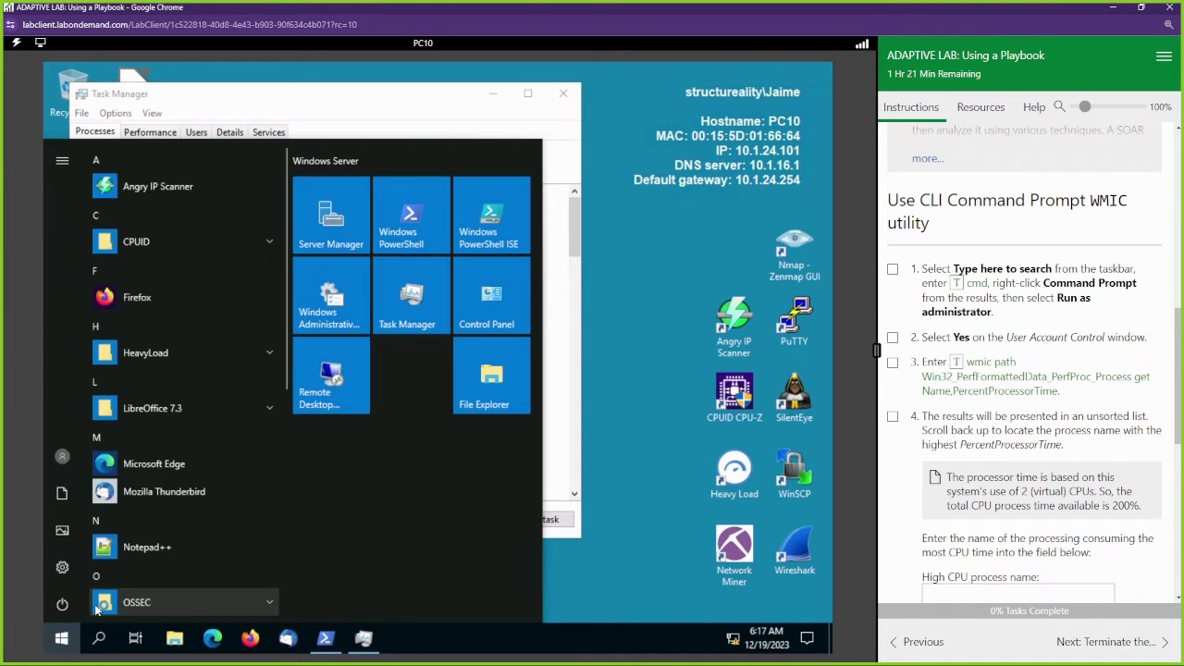
type("cmd")
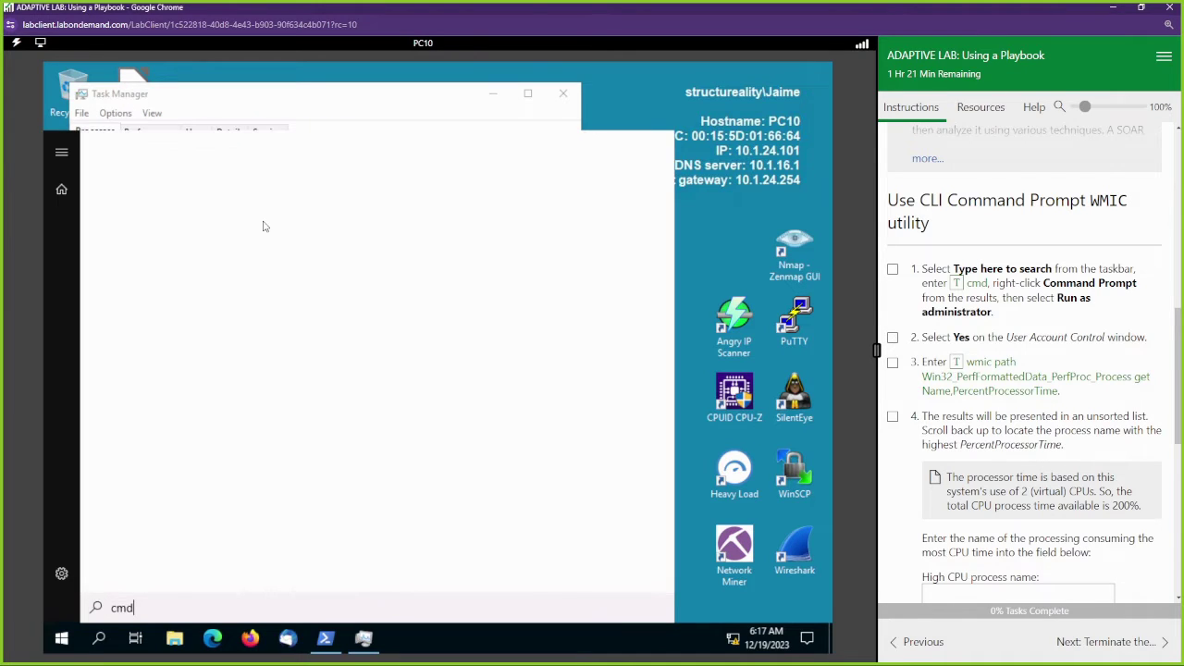
right_click(235, 239)
left_click(301, 255)
left_click(389, 452)
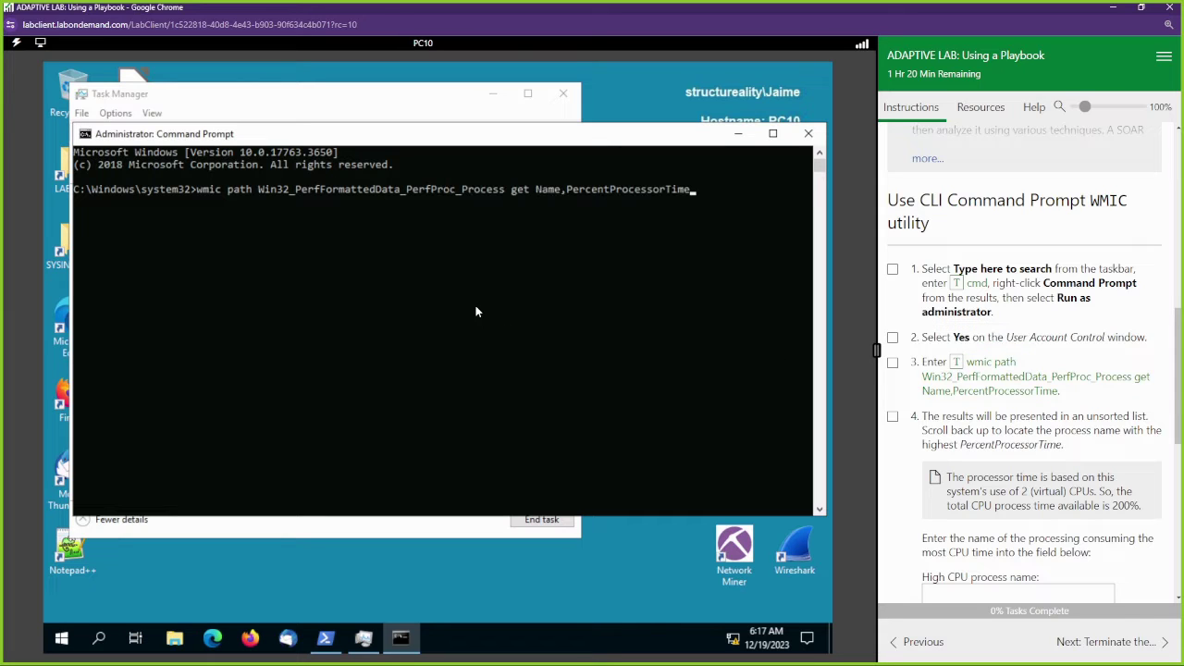
Run the wmic PercentProcessorTime query and mark HeavyLoad at 176 against the 182 total
key("Return")
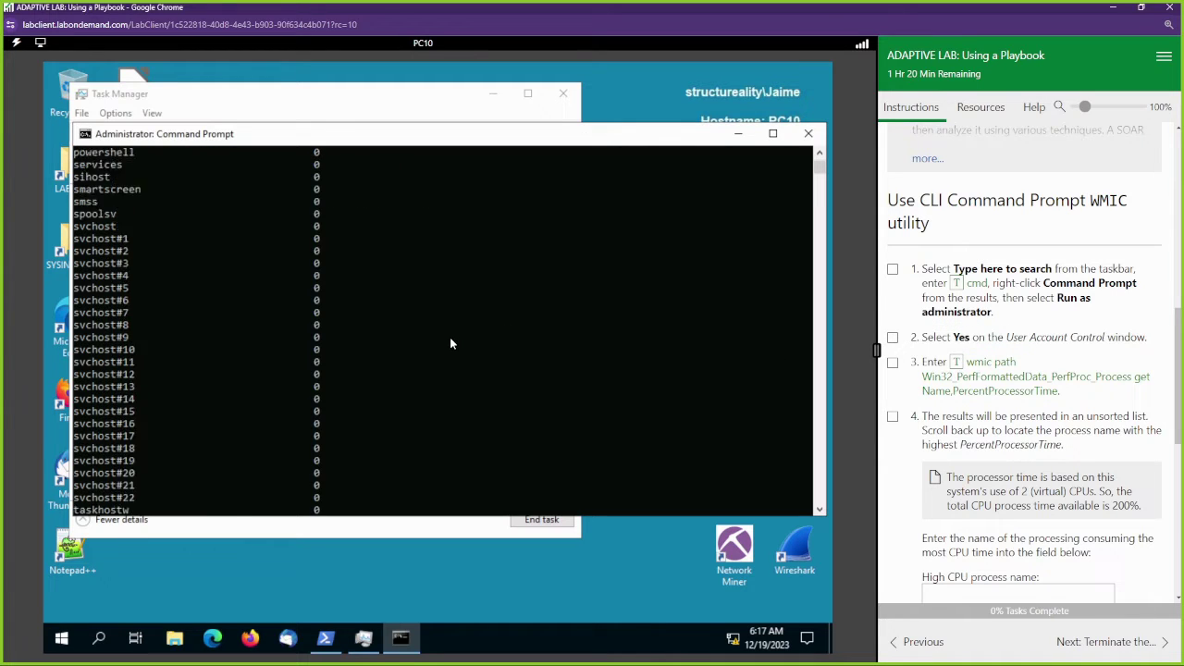
scroll(179, 349, "up", 8)
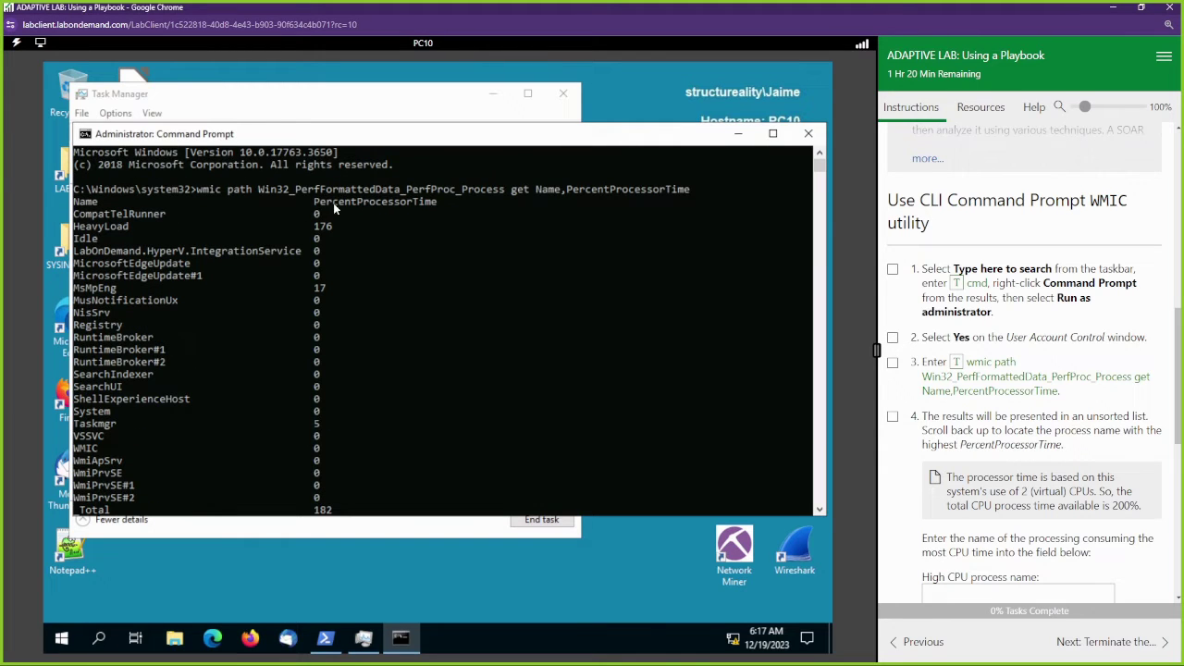
left_click_drag(335, 222, 110, 234)
left_click(112, 233)
scroll(269, 330, "down", 4)
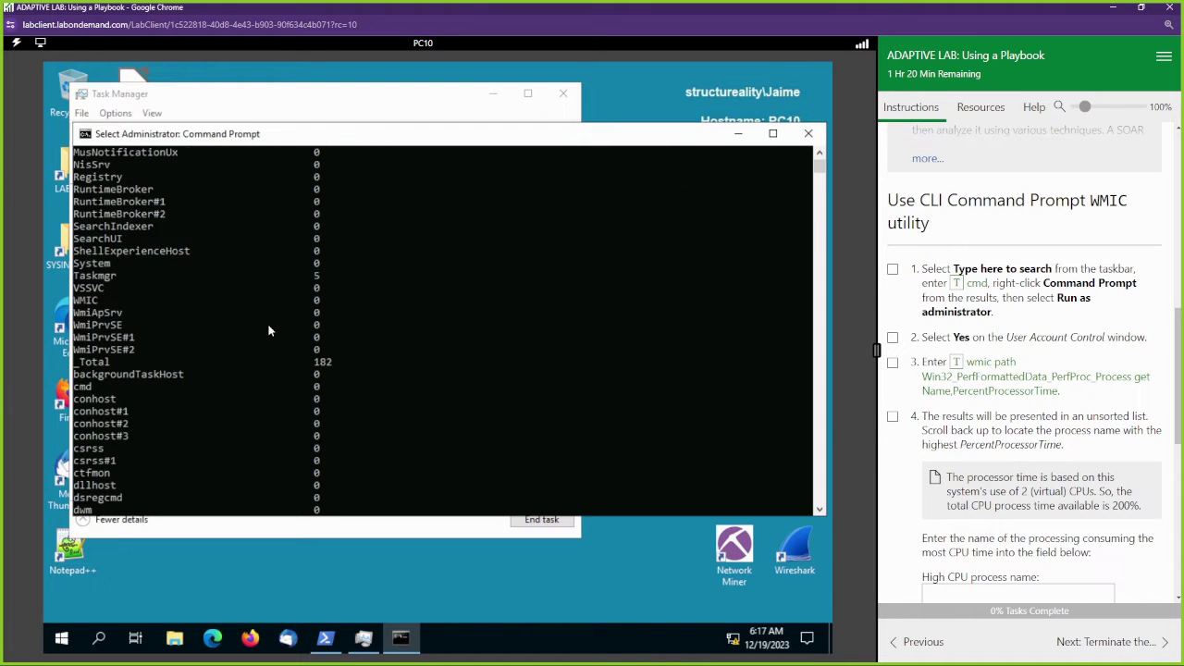
left_click_drag(324, 367, 76, 366)
scroll(214, 357, "up", 4)
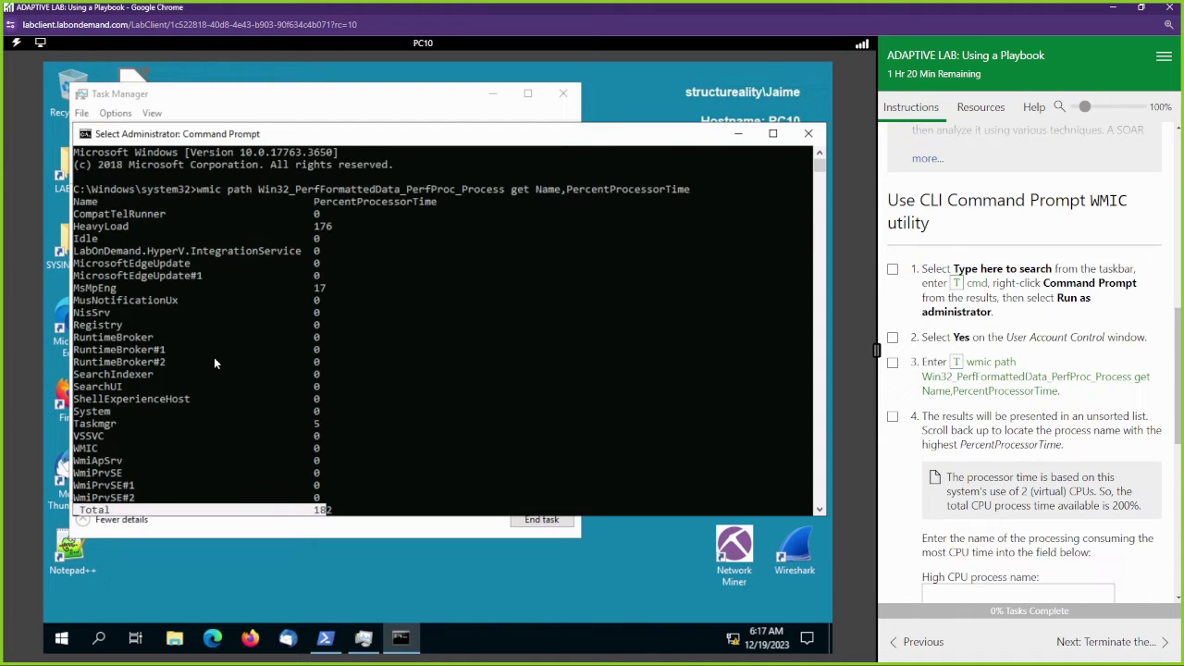
left_click_drag(141, 228, 349, 227)
scroll(1037, 398, "down", 1)
scroll(1017, 426, "up", 5)
left_click(988, 467)
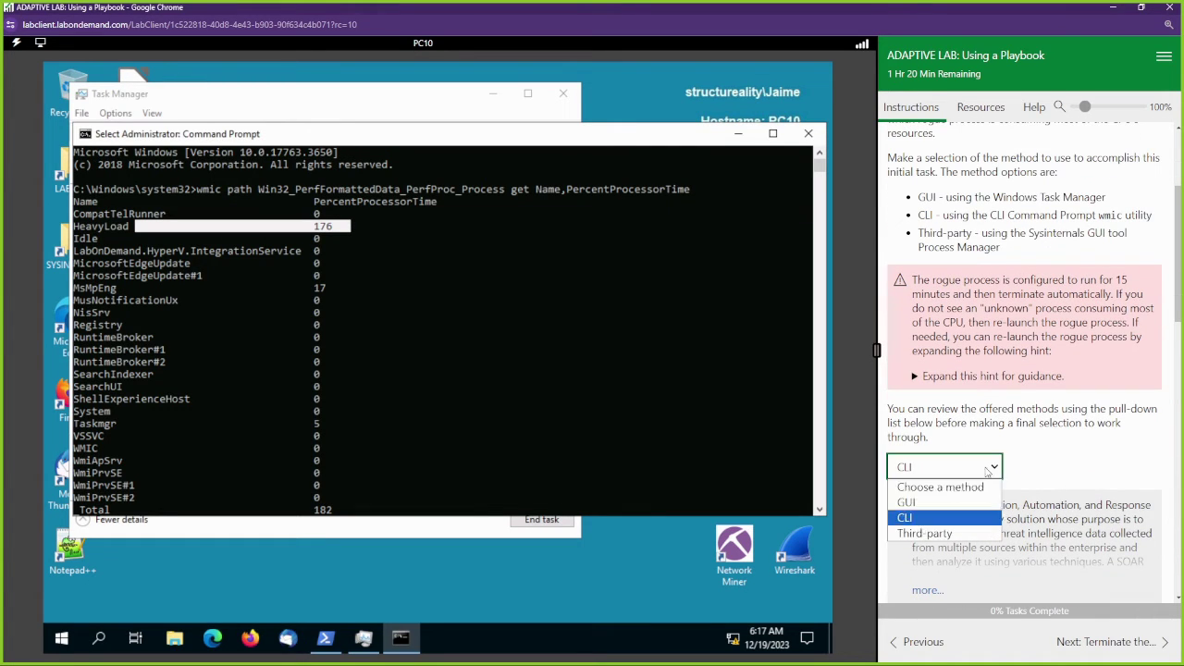
Choose the Third-party method and launch procexp64 from a procexp search in SYSINTERNALS
left_click(950, 534)
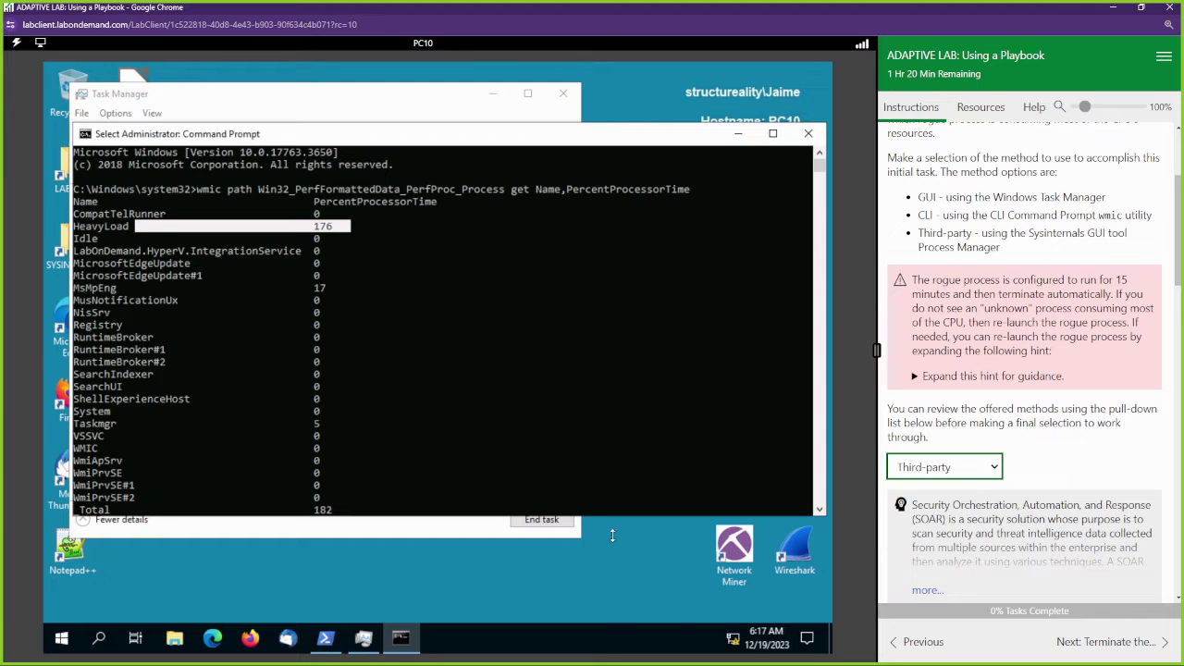
scroll(1019, 395, "down", 4)
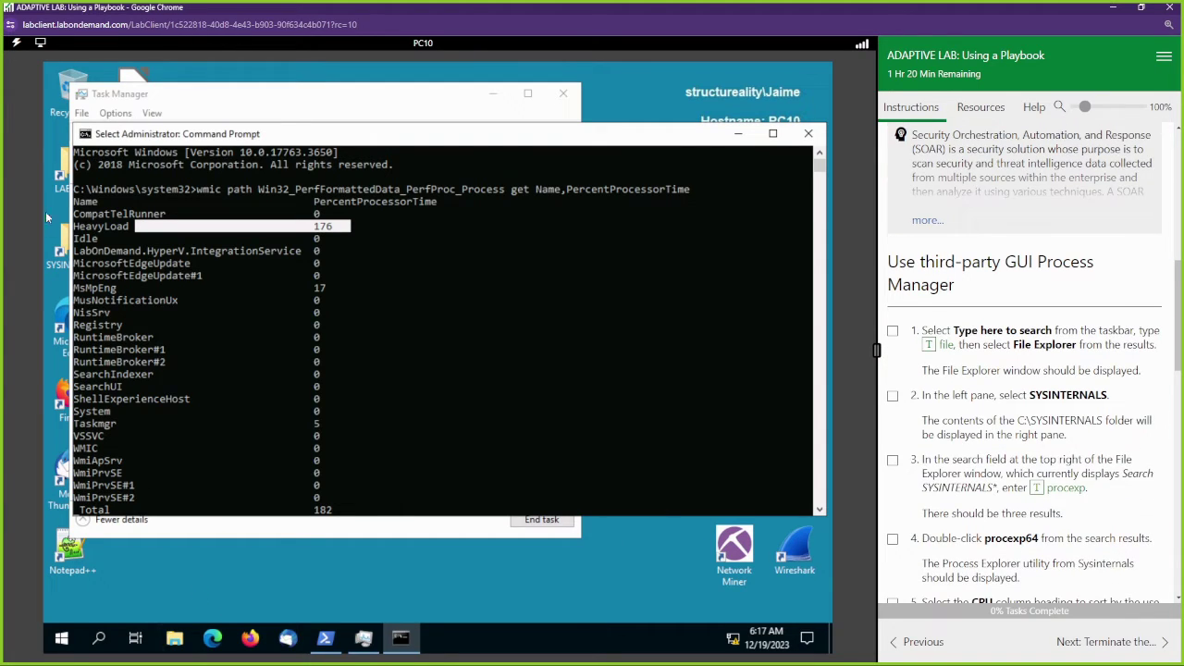
left_click(62, 241)
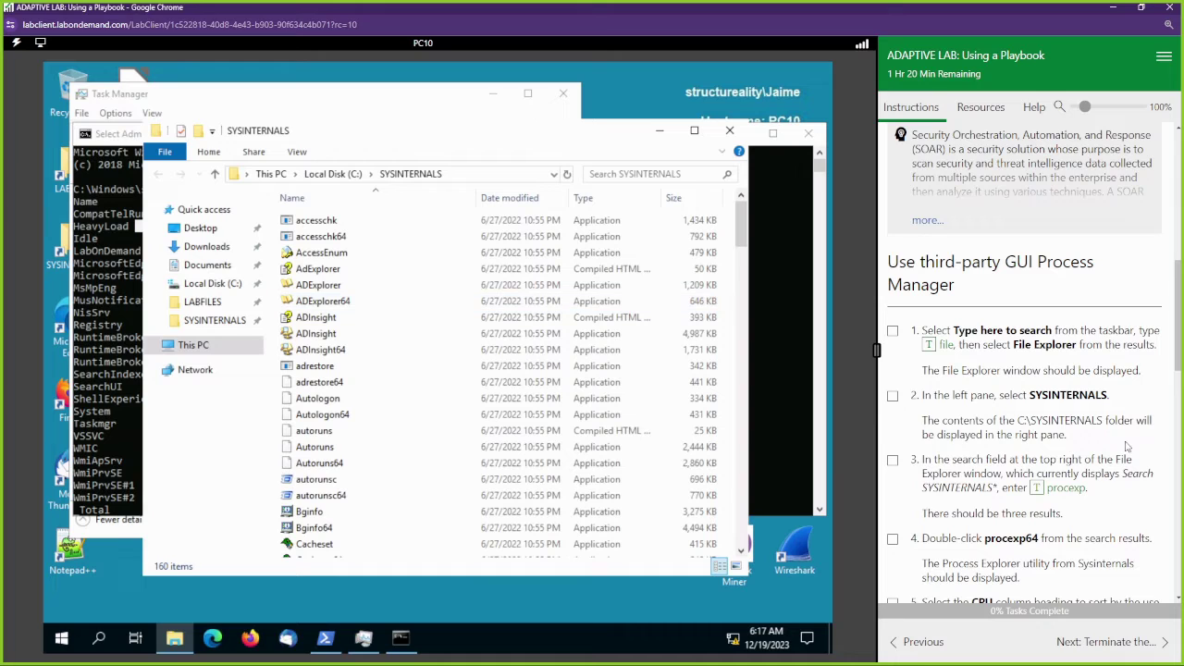
left_click(638, 175)
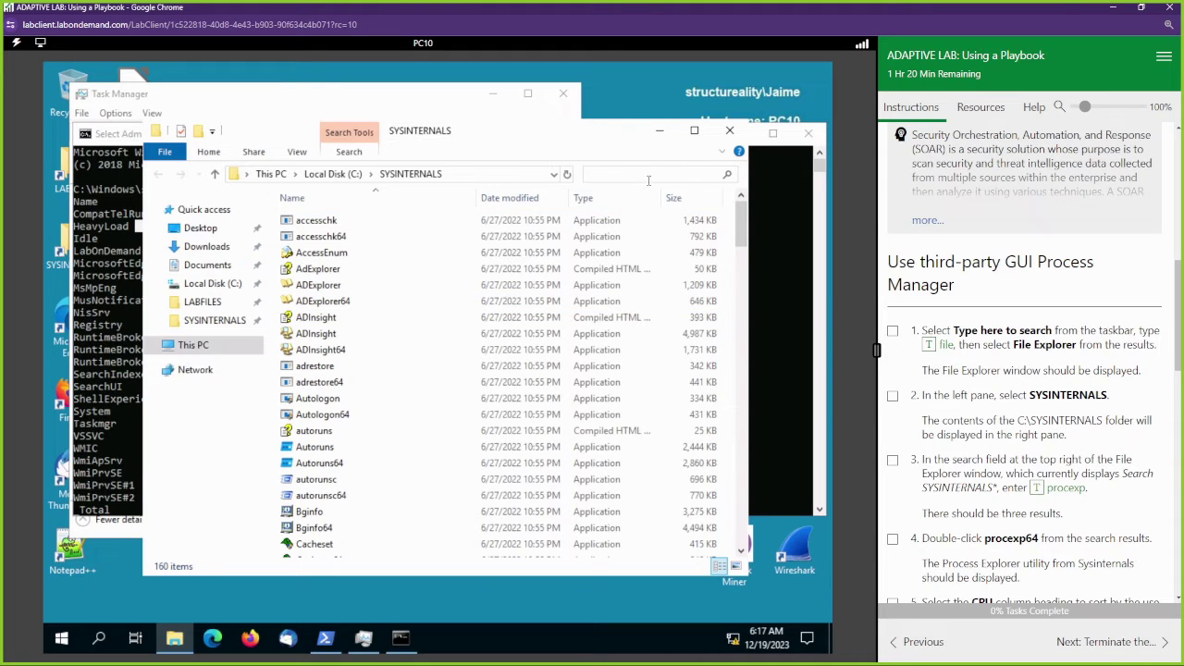
left_click(1035, 489)
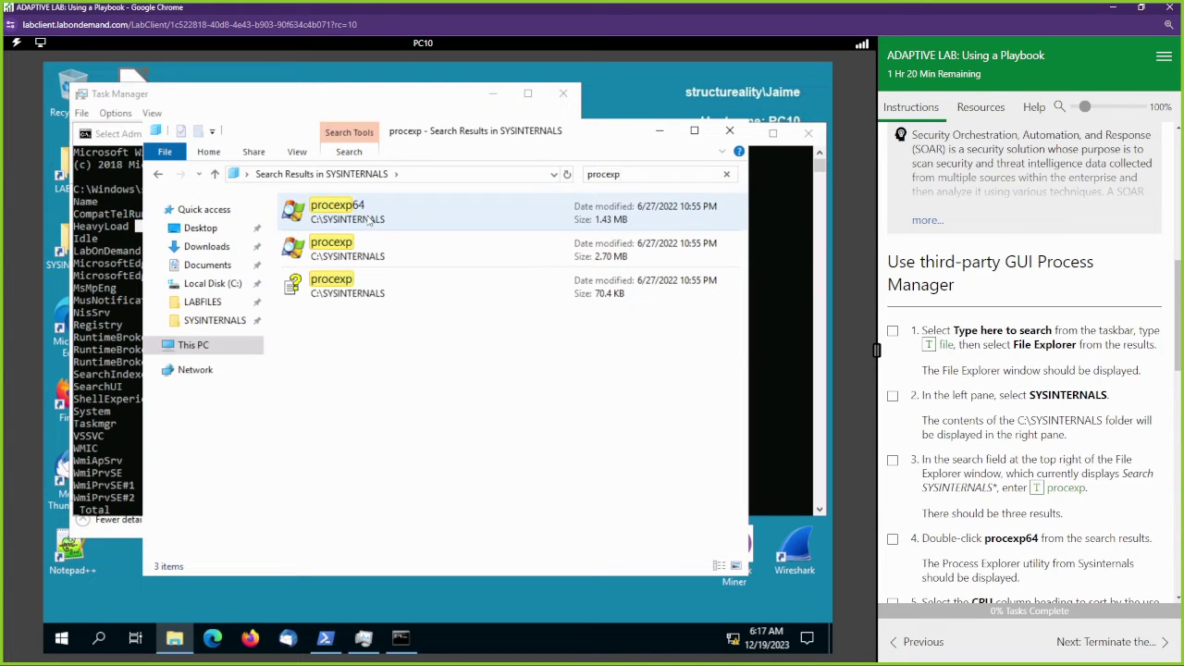
left_click(371, 219)
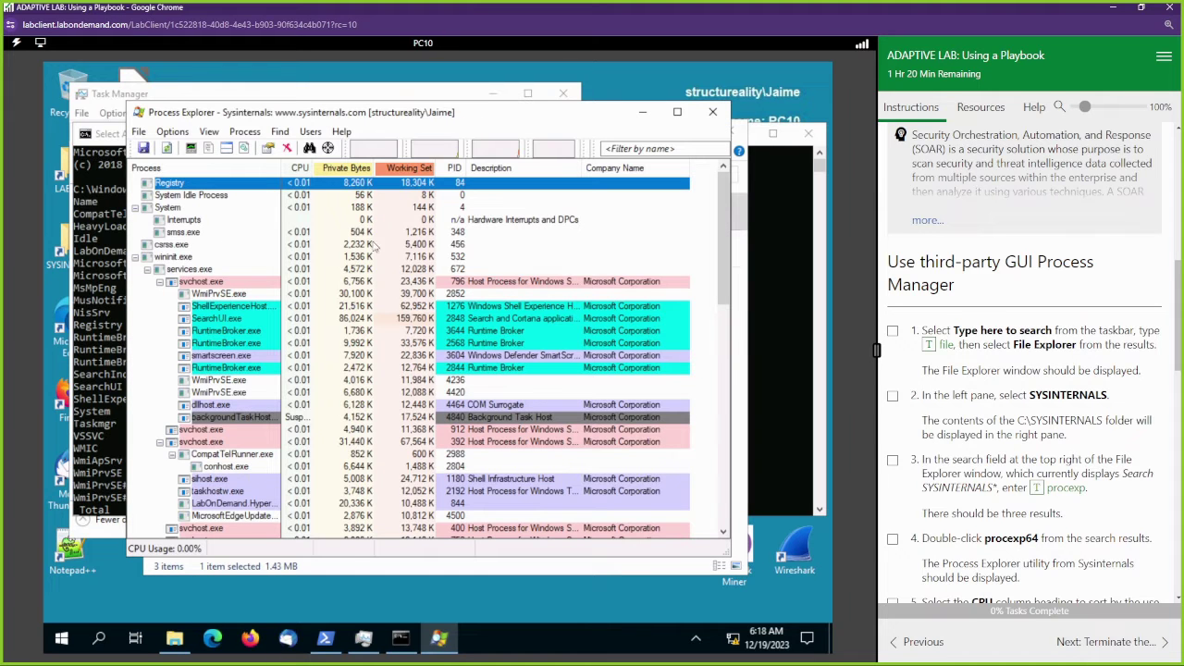
Sort Process Explorer by CPU, select HeavyLoad.exe at about 94%, and minimize the windows
left_click(301, 170)
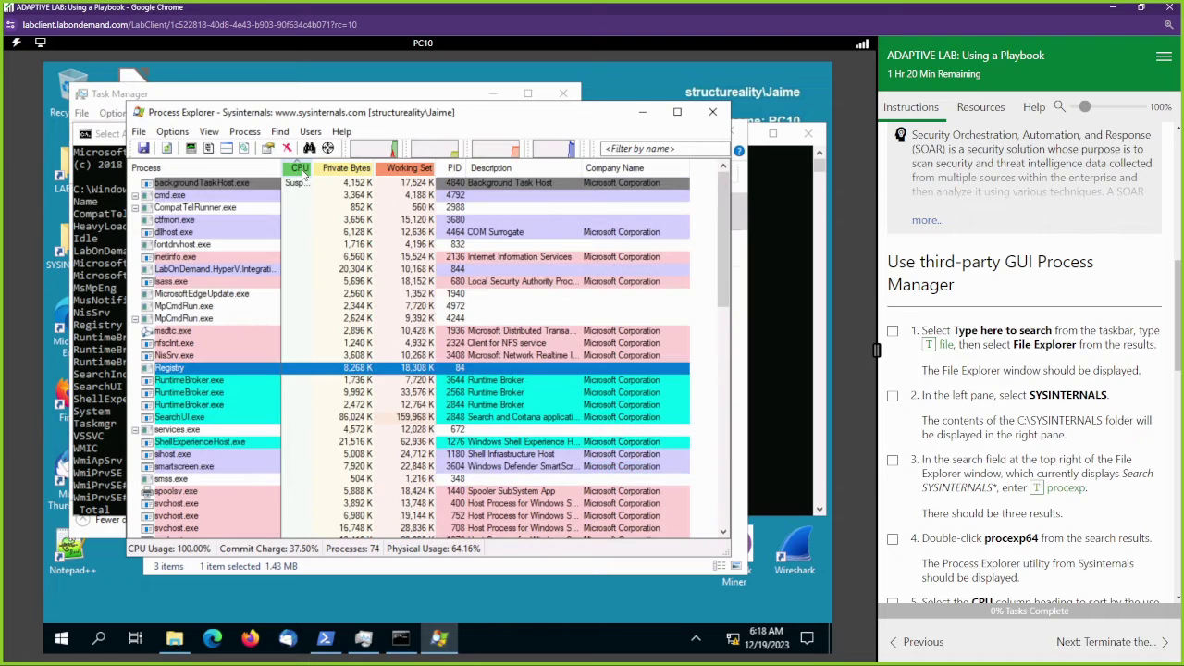
left_click(301, 169)
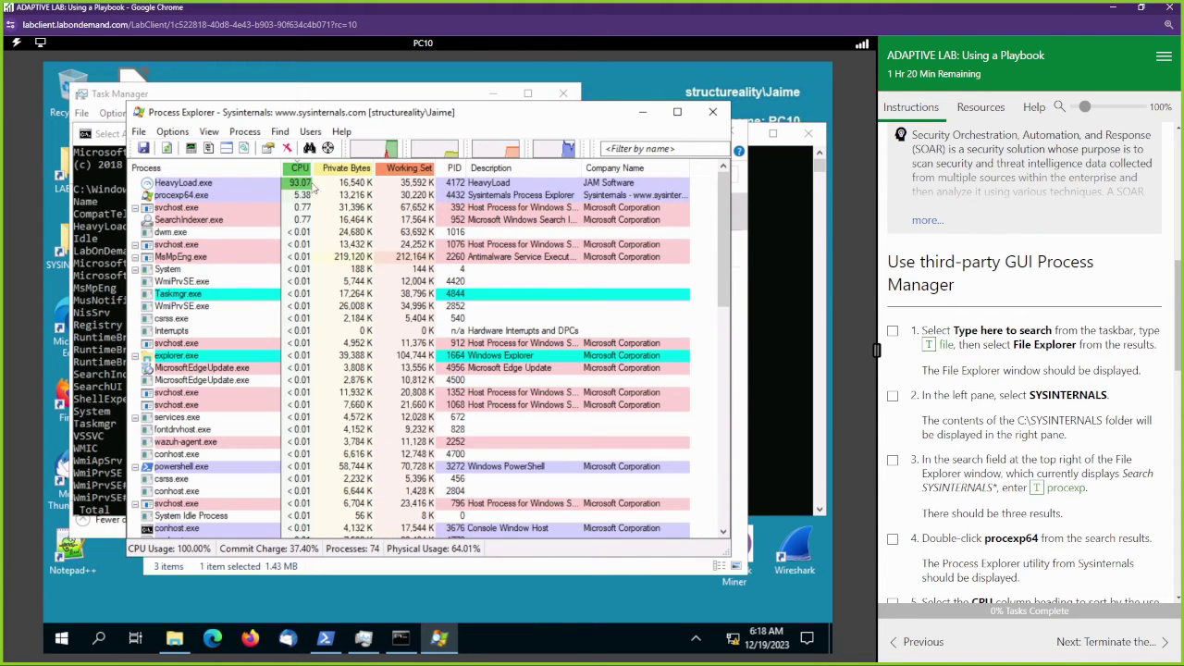
left_click(206, 184)
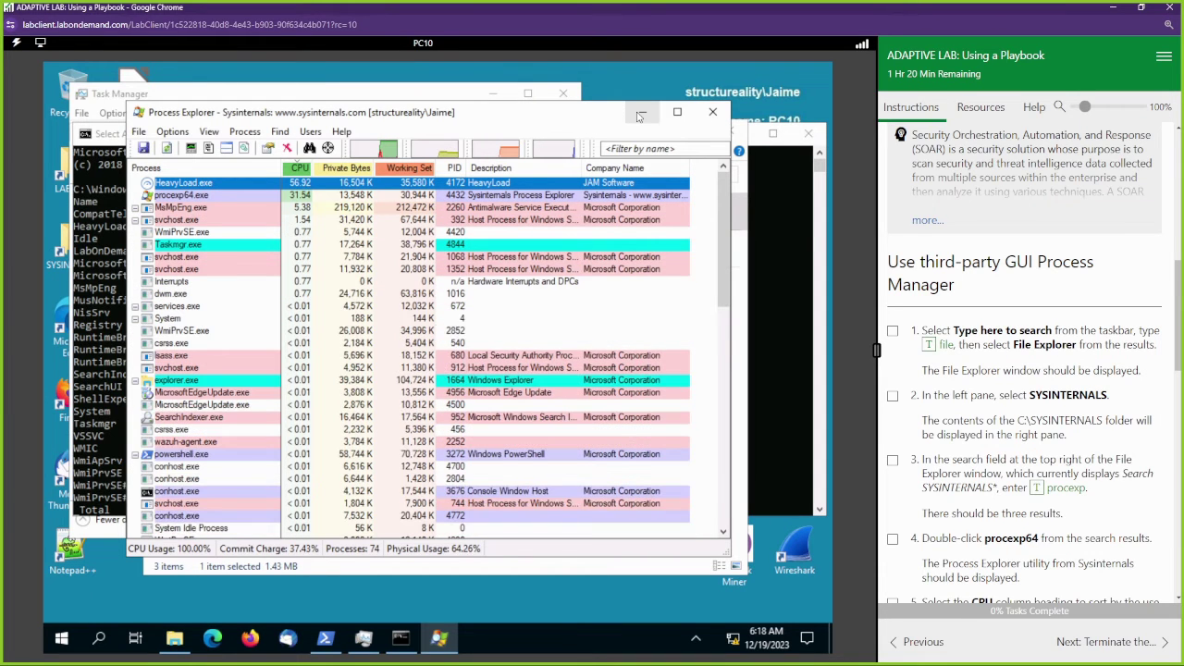
left_click_drag(641, 118, 630, 123)
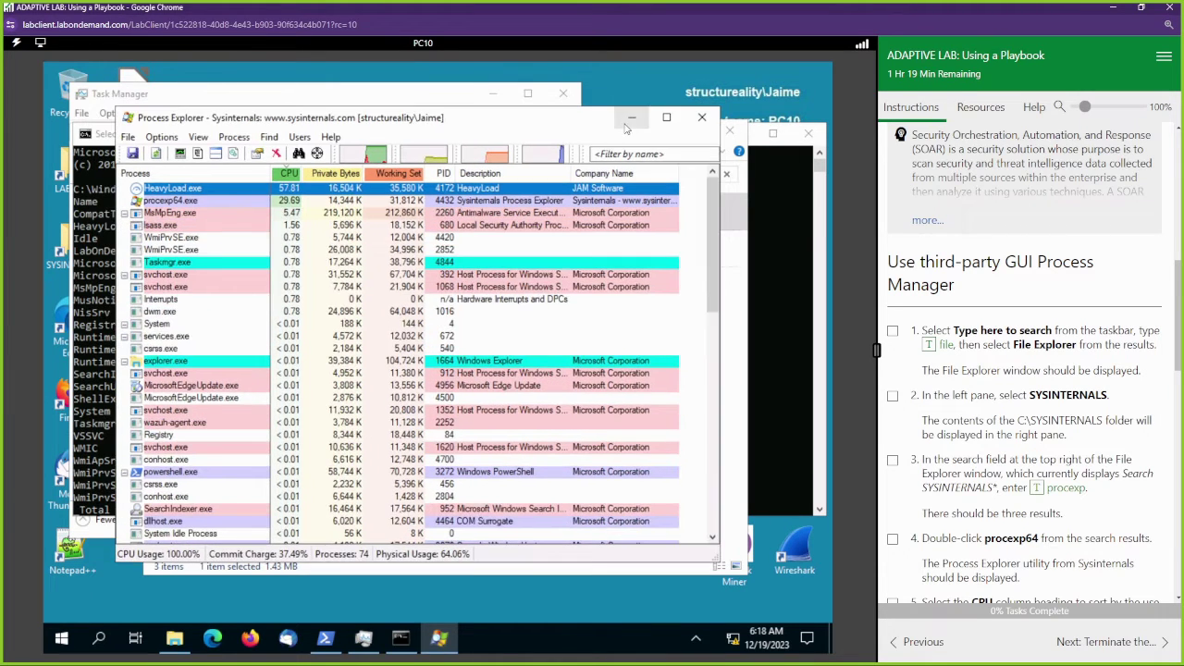
left_click(631, 119)
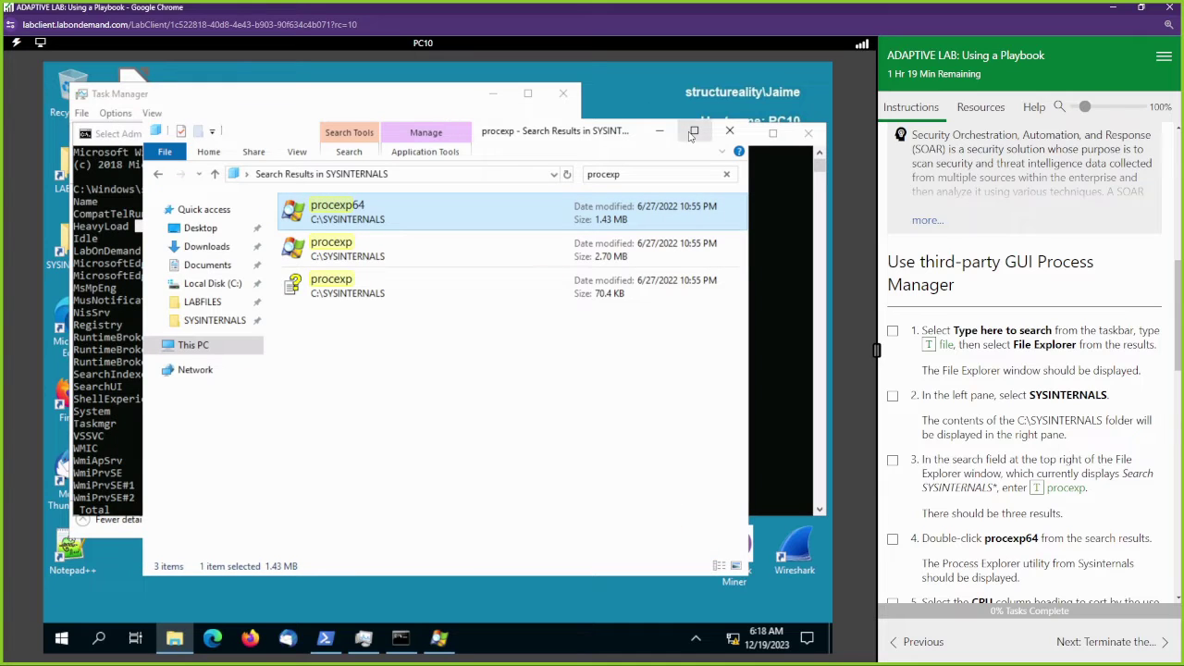
left_click(660, 132)
Enter HeavyLoad as the high CPU process name, score it, and advance to terminating it
left_click(738, 133)
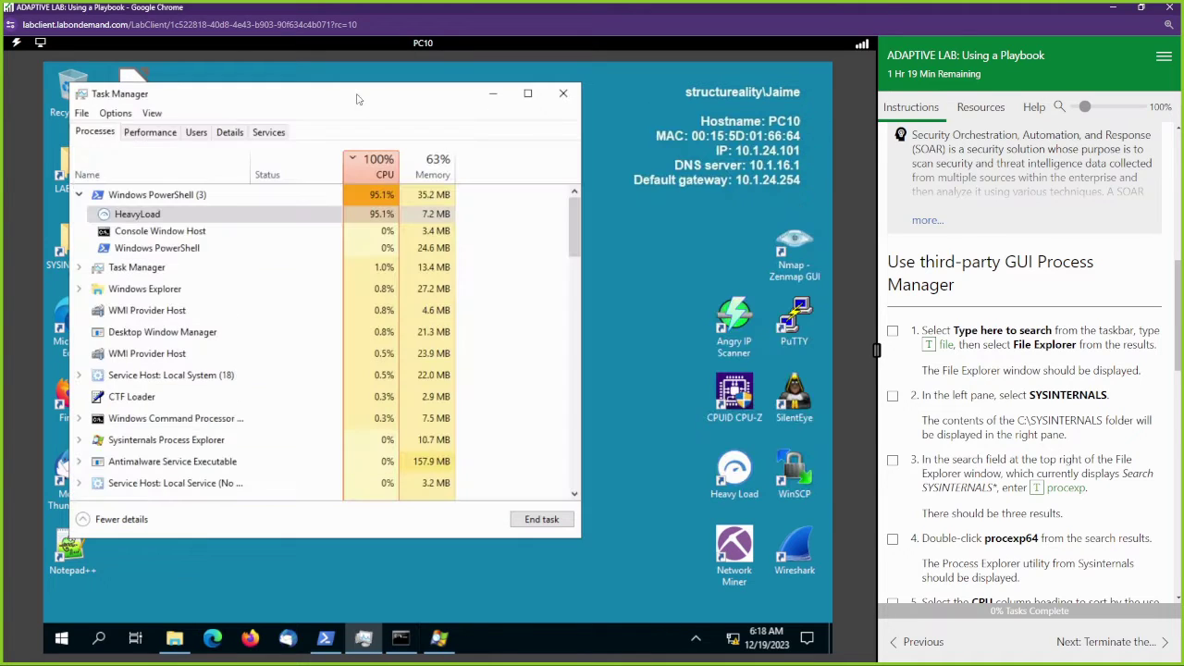
scroll(961, 349, "down", 6)
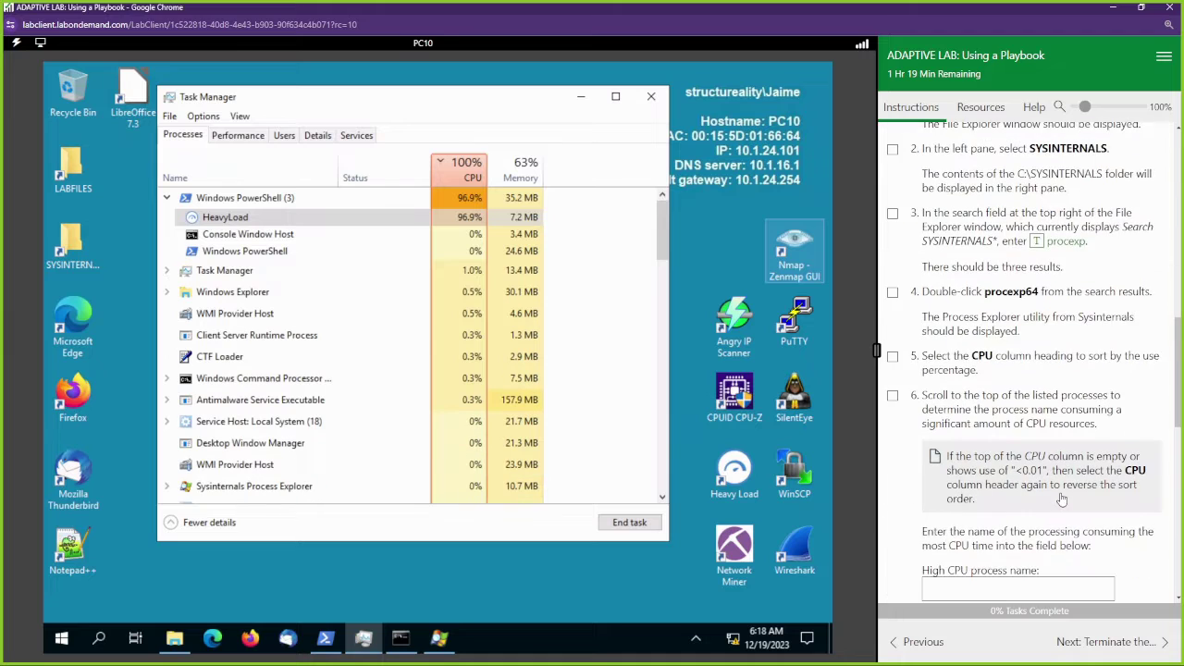
left_click(964, 344)
type("HeavyLoad")
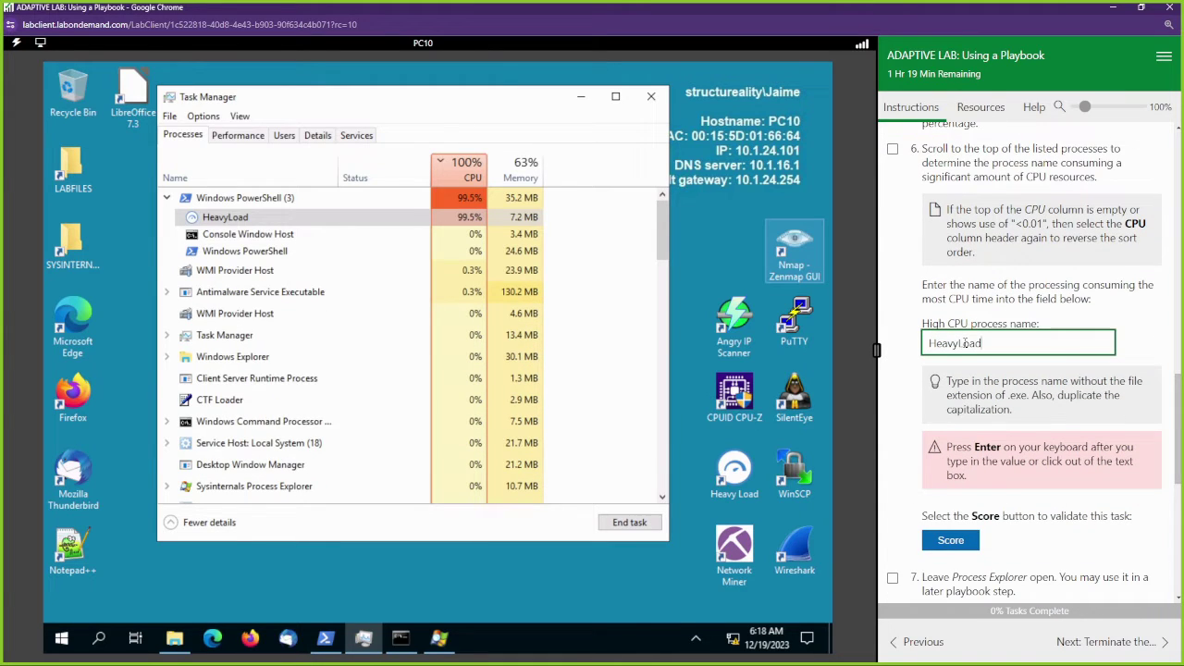
left_click(952, 539)
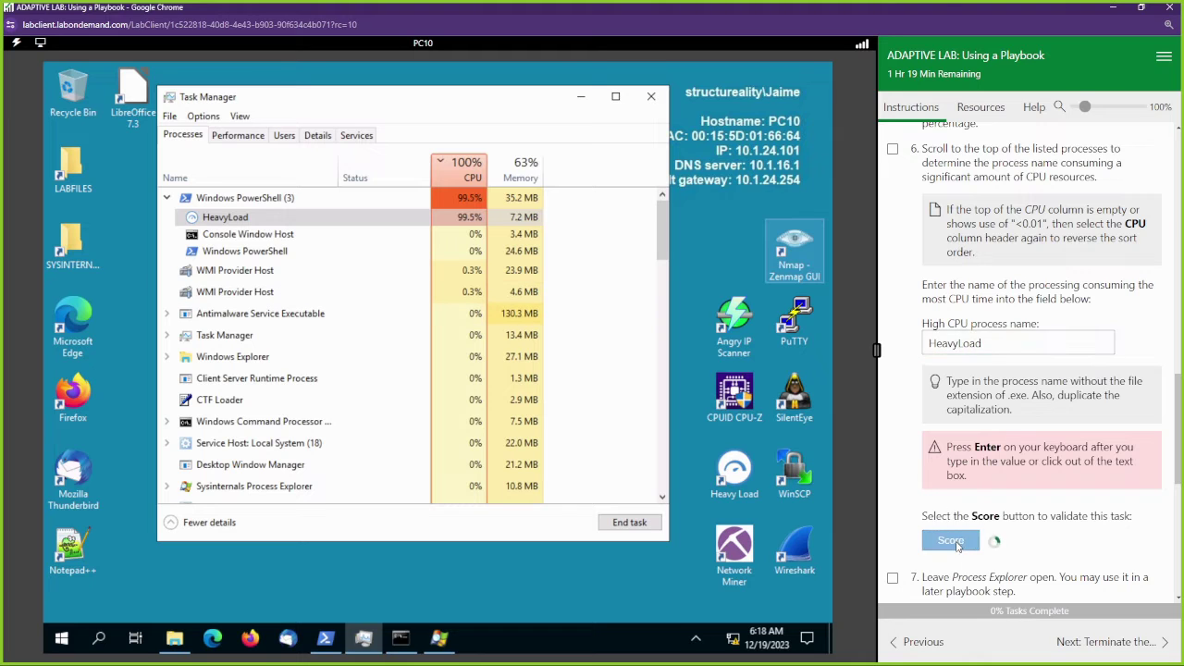
scroll(1005, 560, "down", 5)
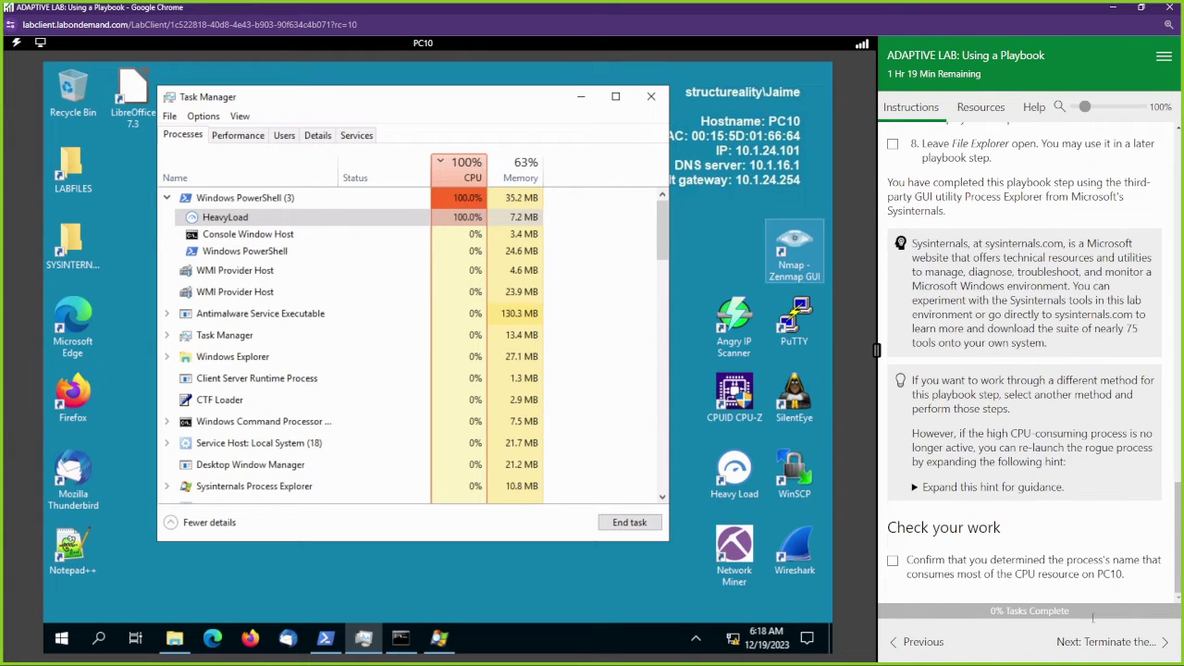
left_click(1114, 648)
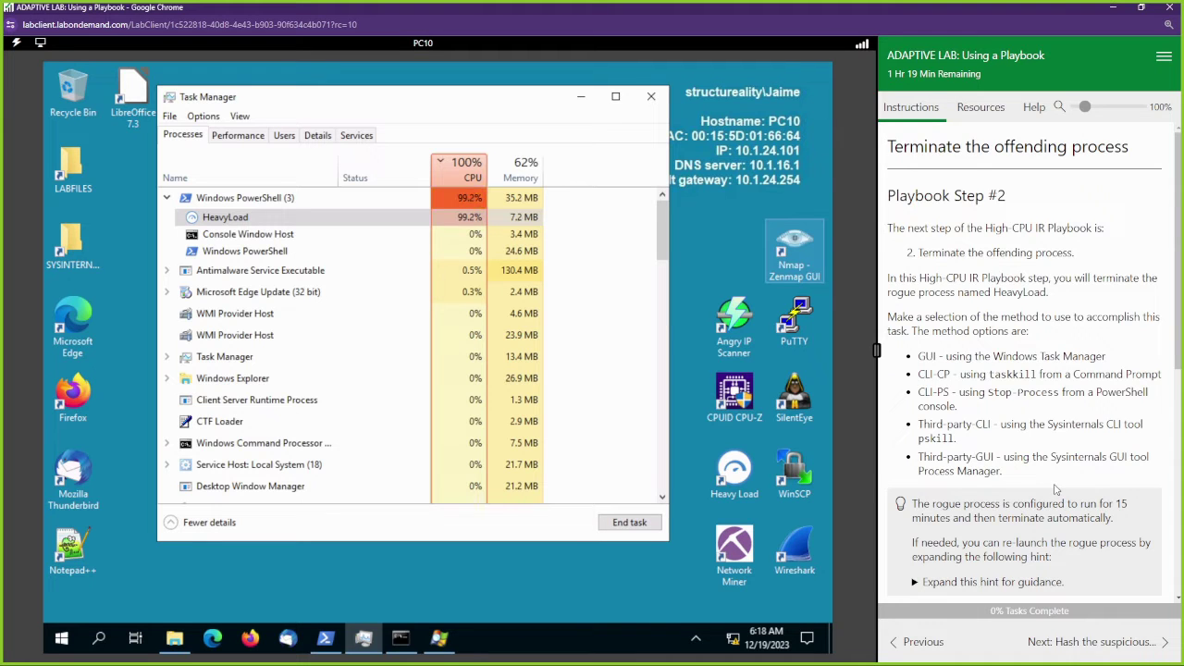
Review the termination methods and HeavyLoad's right-click actions in Task Manager and Process Explorer
scroll(1056, 489, "down", 5)
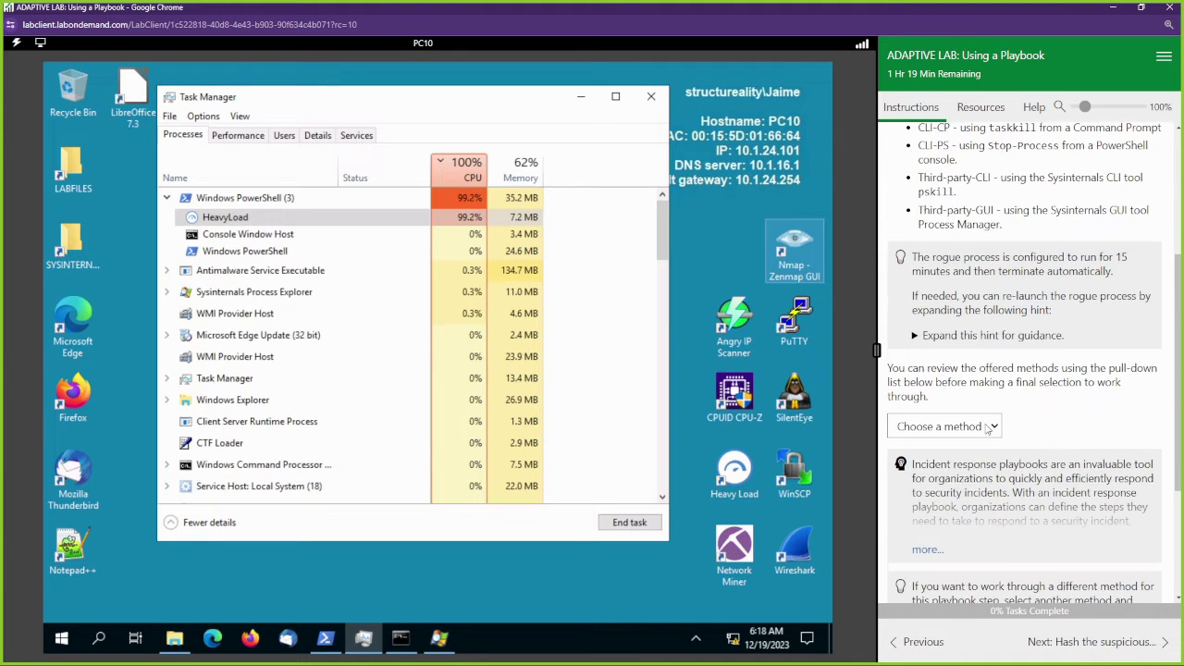
left_click(971, 429)
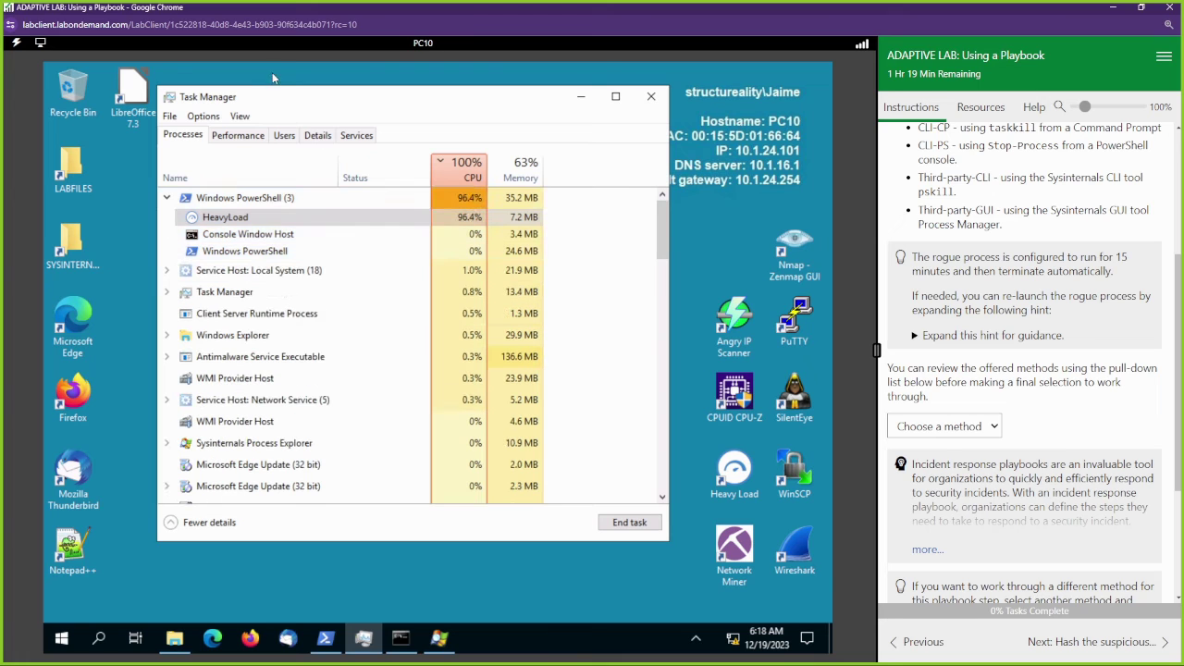
right_click(234, 222)
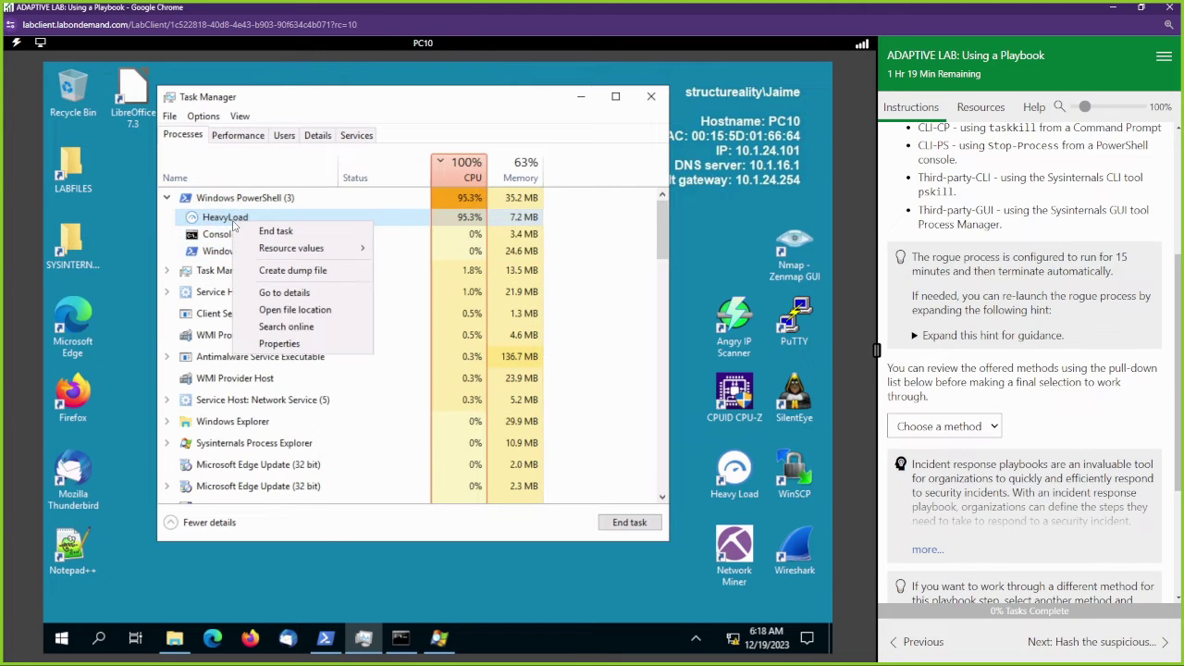
left_click(439, 639)
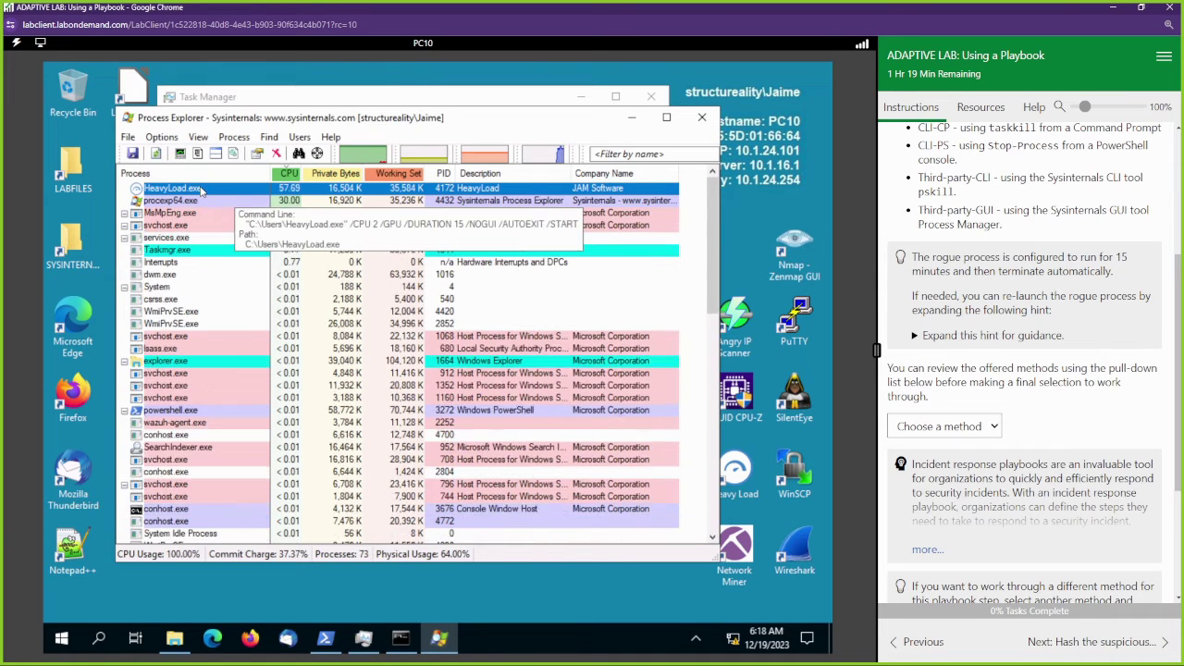
right_click(202, 190)
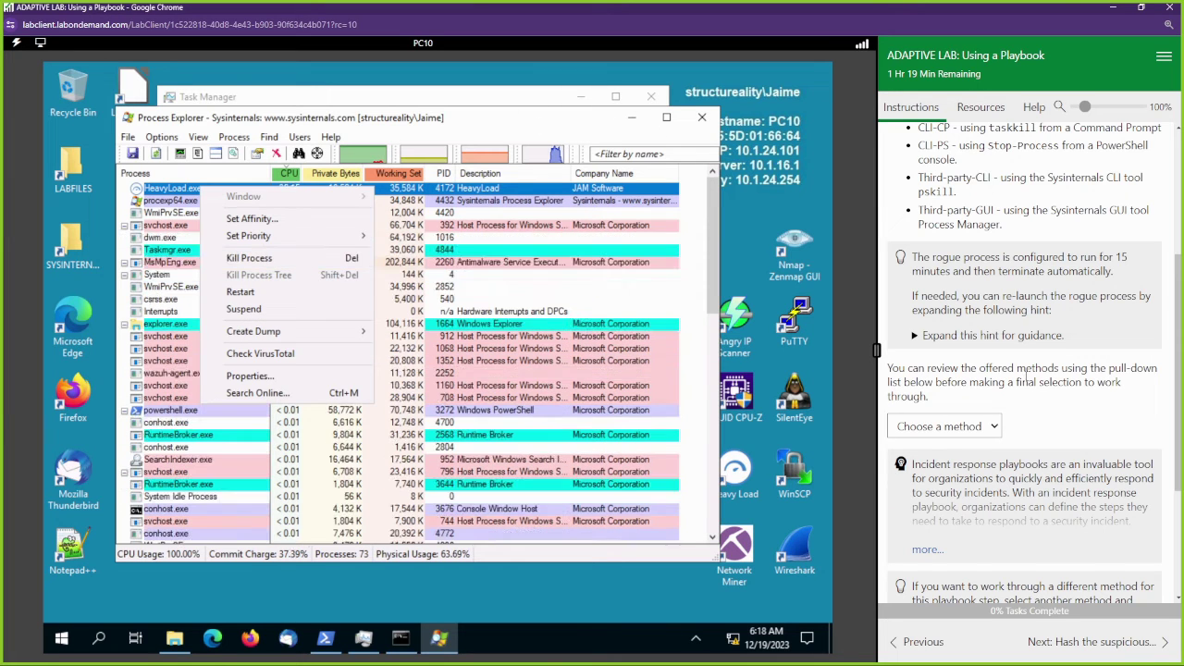
left_click(980, 434)
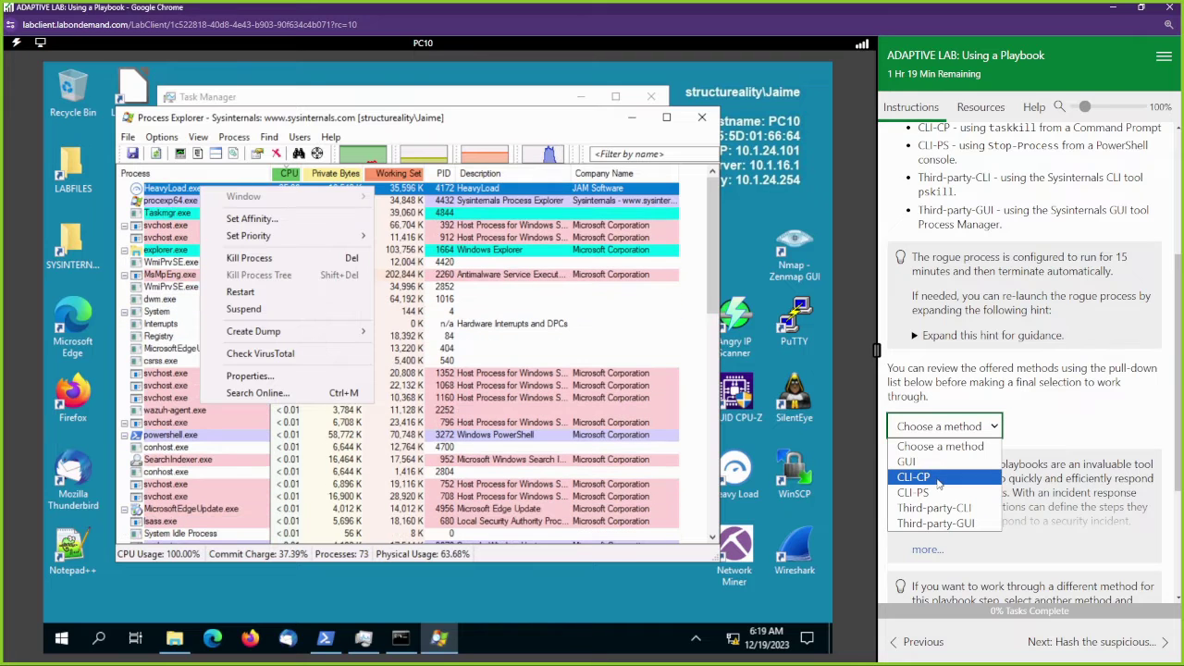
Pick the CLI-CP method and recheck HeavyLoad's actions in Process Explorer and Task Manager
left_click(924, 477)
scroll(925, 481, "down", 3)
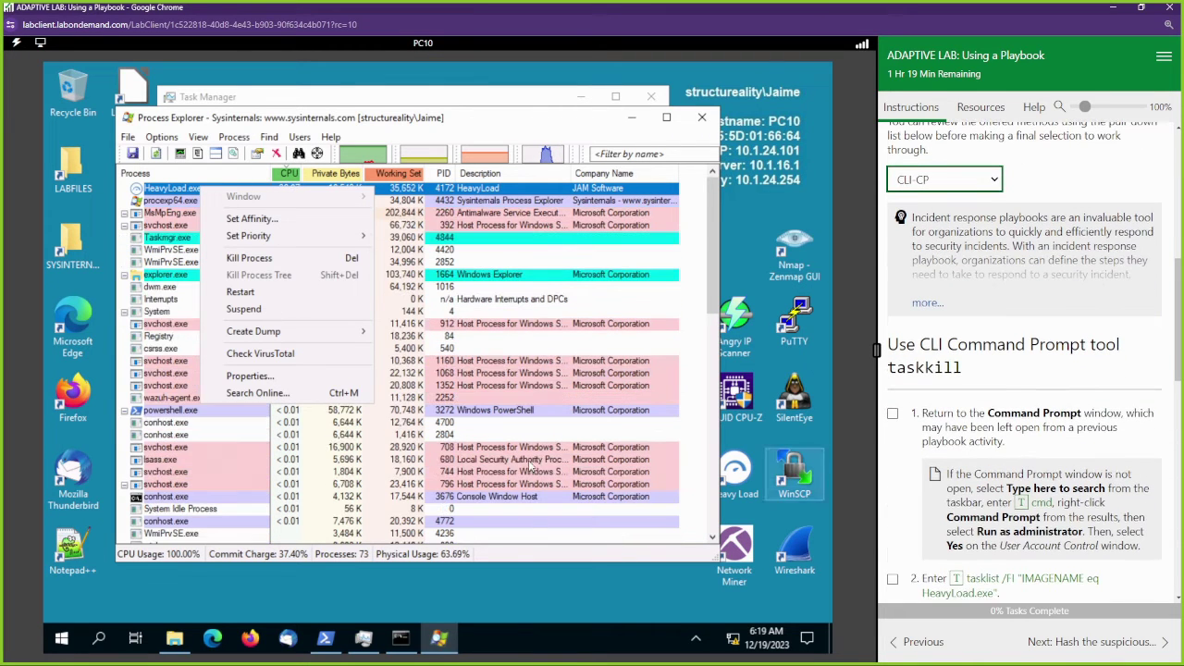
left_click(404, 123)
left_click_drag(403, 122, 499, 143)
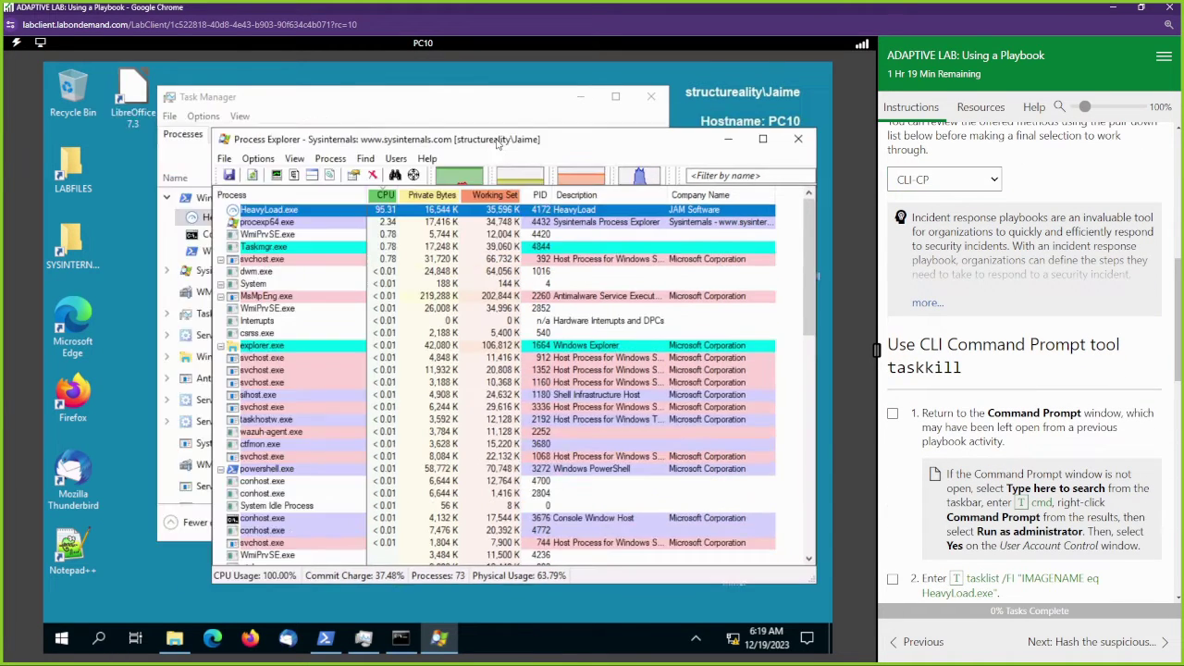
right_click(285, 215)
left_click(394, 96)
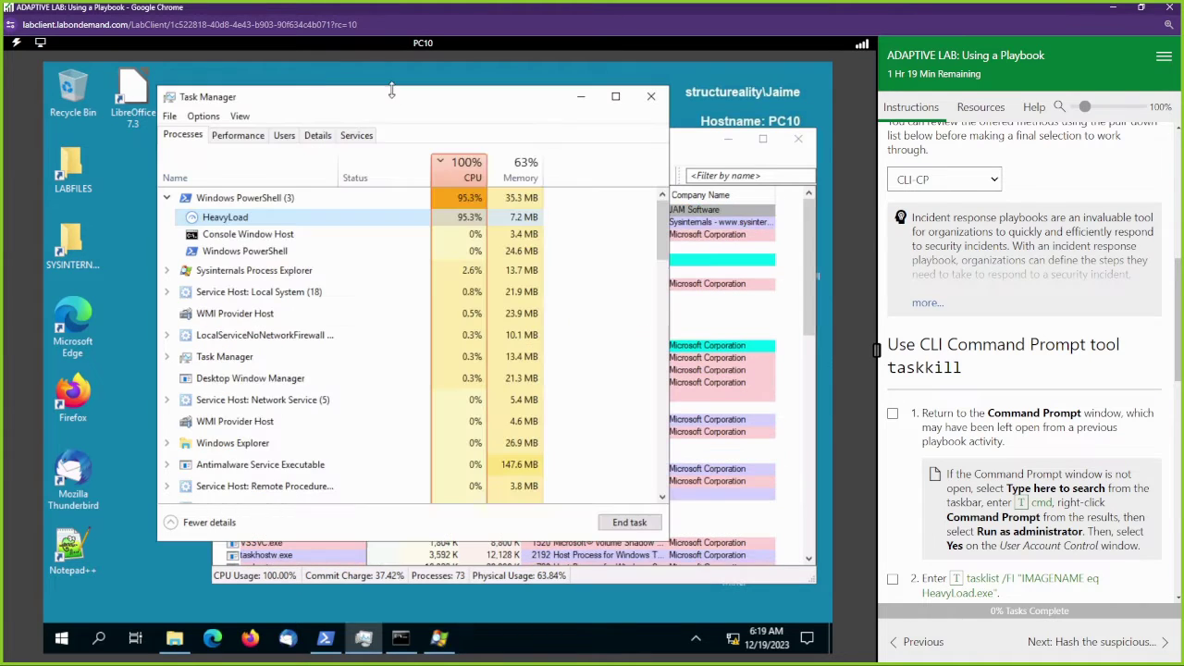
right_click(273, 218)
Run tasklist /FI "IMAGENAME eq HeavyLoad.exe" in Command Prompt and select PID 4172
left_click(406, 639)
scroll(967, 463, "down", 2)
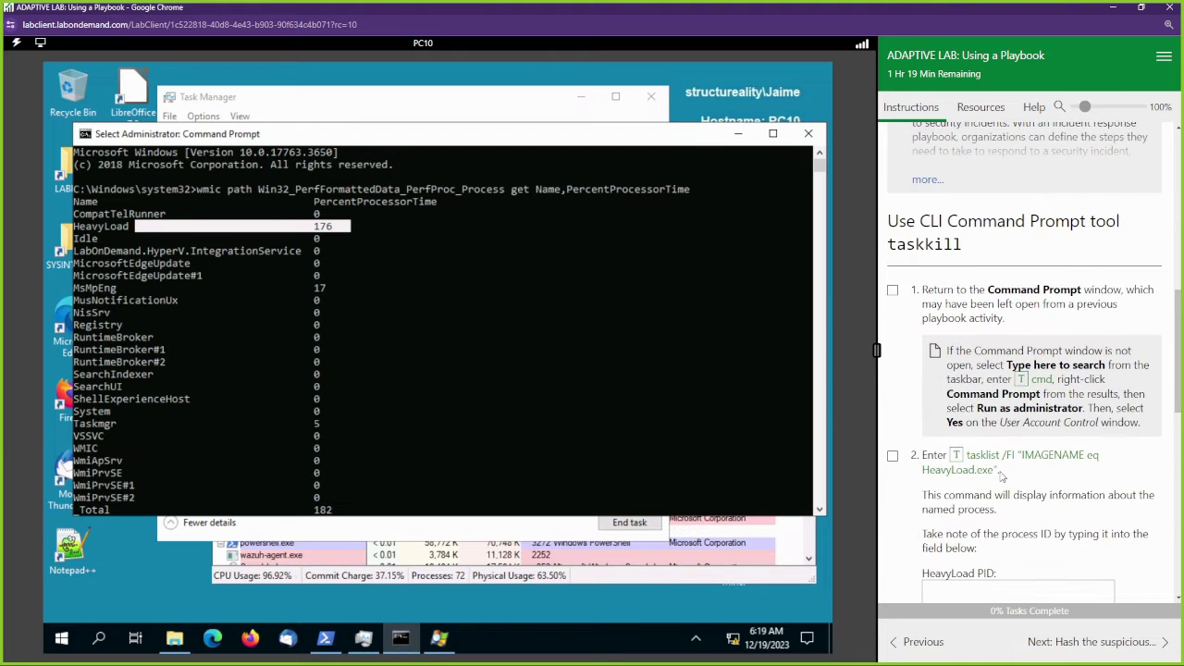
left_click(958, 455)
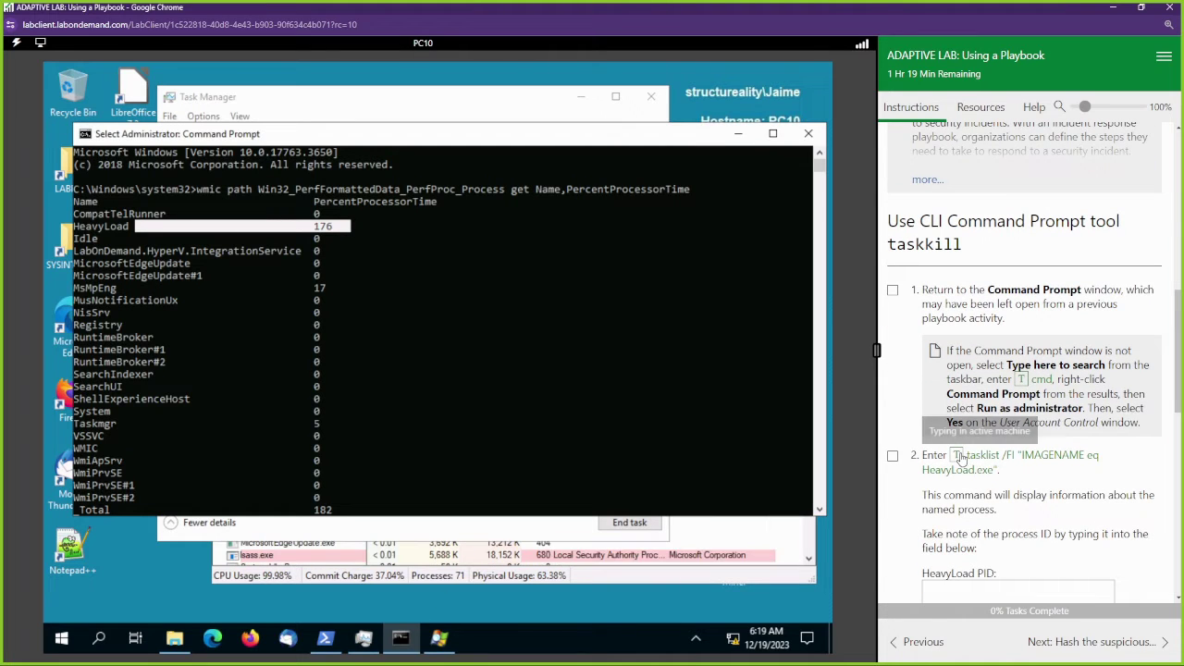
left_click(563, 264)
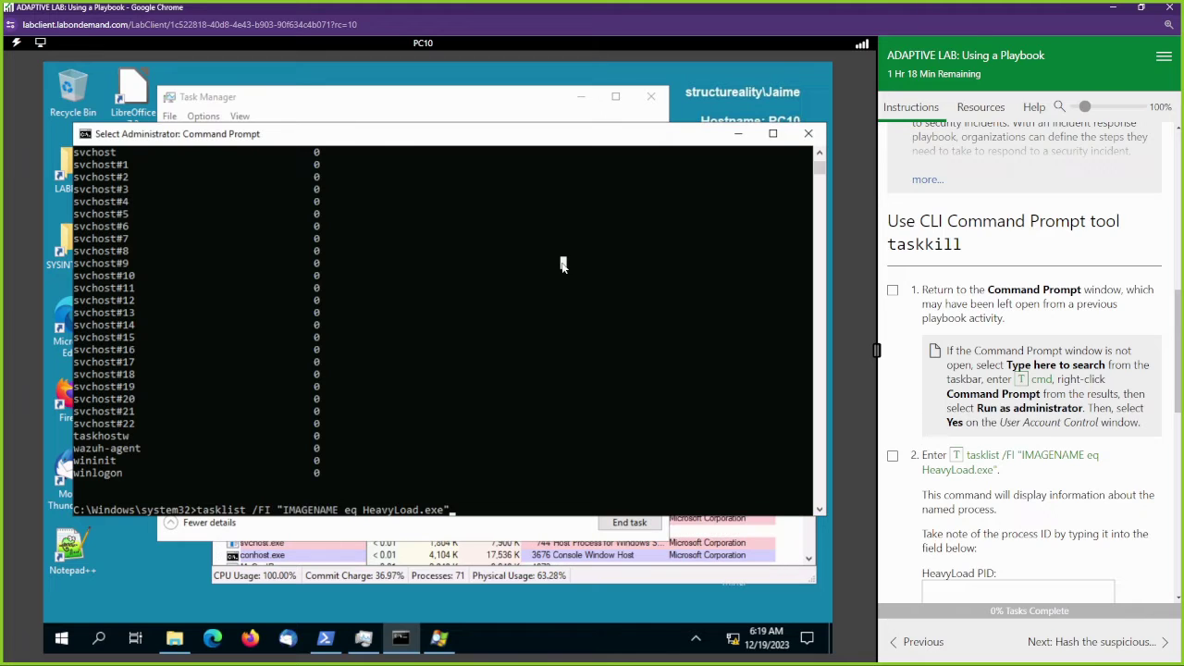
key("Escape")
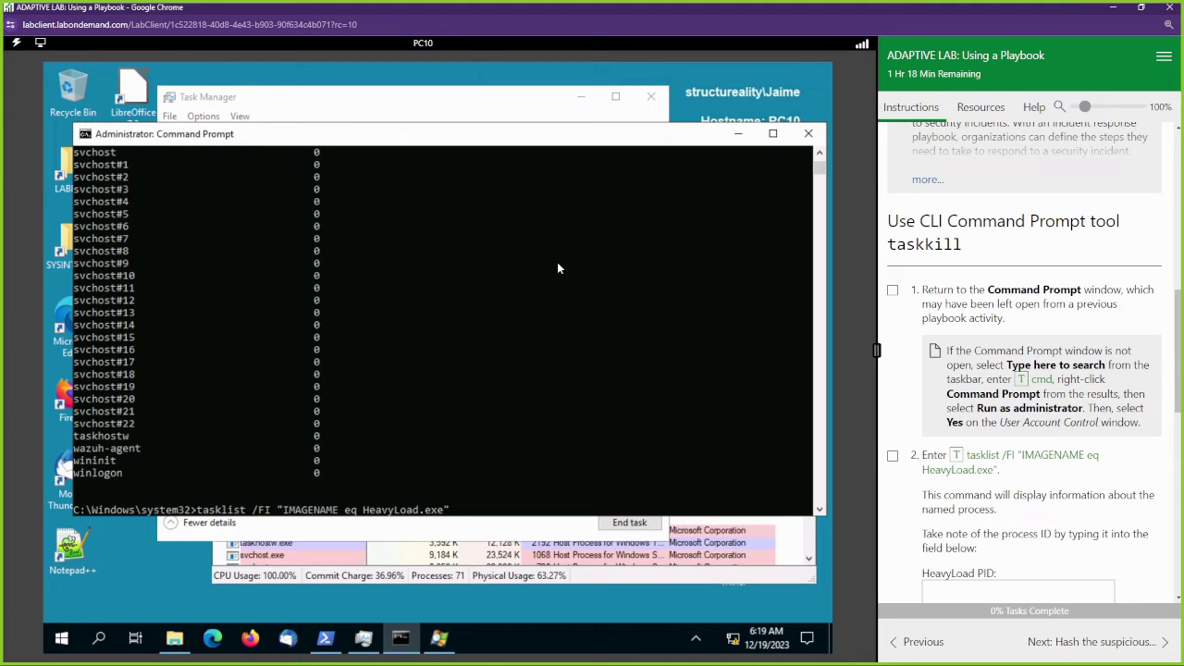
key("Return")
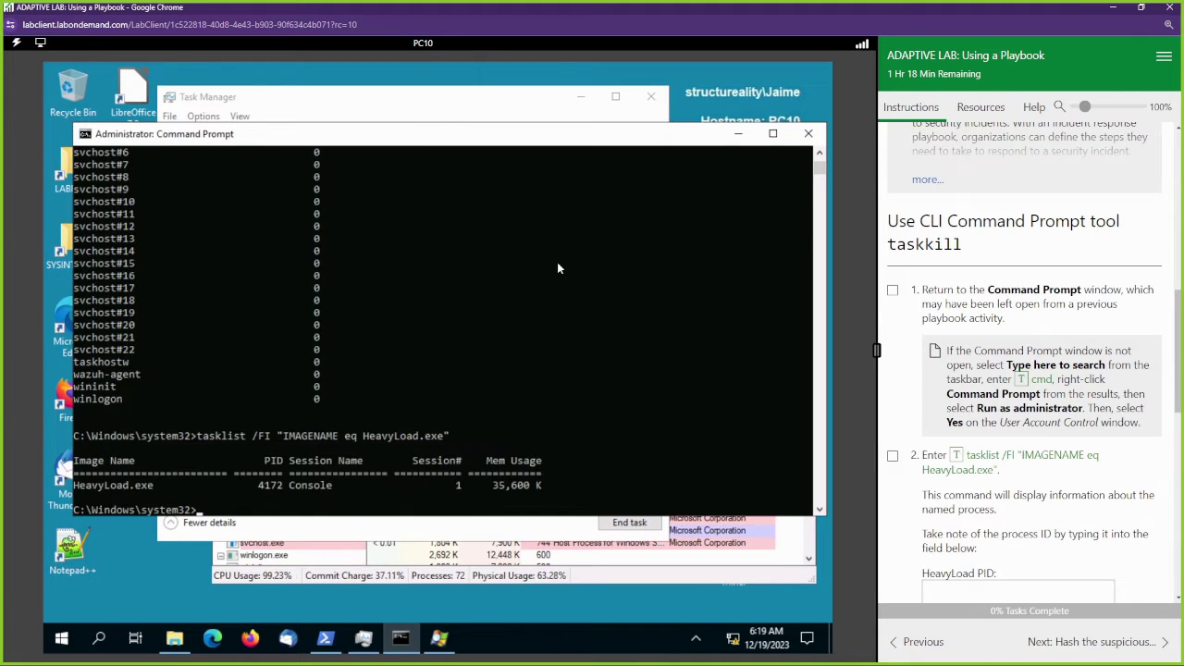
double_click(268, 486)
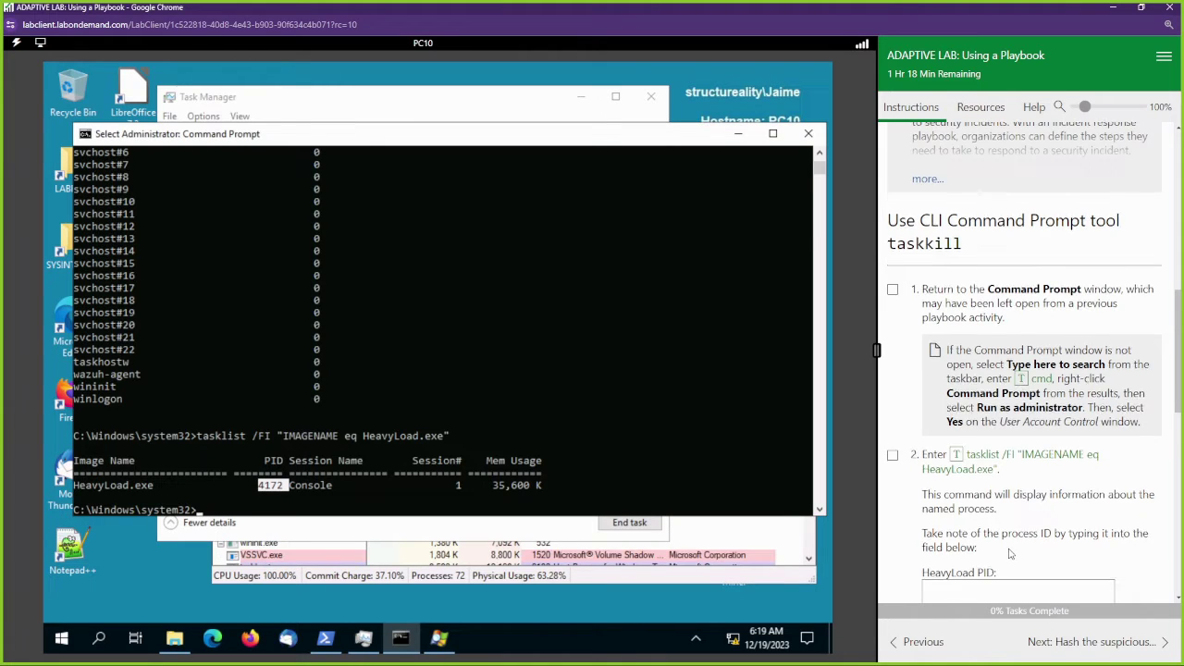
Enter 4172 as the HeavyLoad PID so step 3 reads taskkill /PID 4172 /F
scroll(978, 445, "down", 2)
left_click(978, 467)
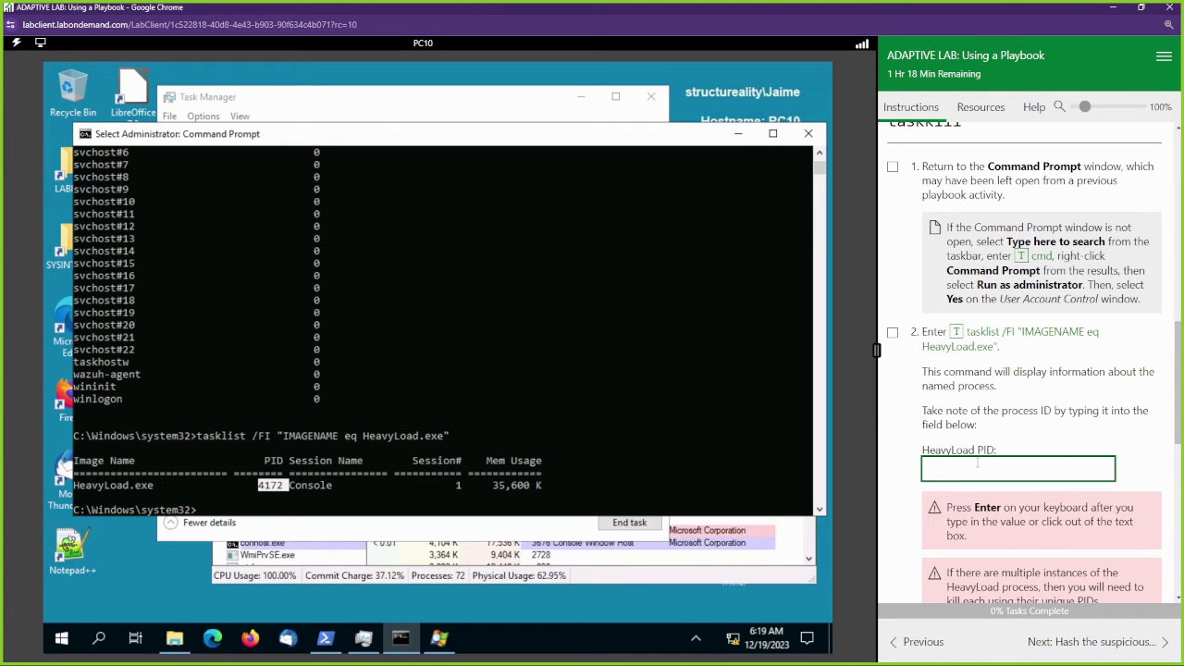
type("4172")
scroll(976, 465, "down", 3)
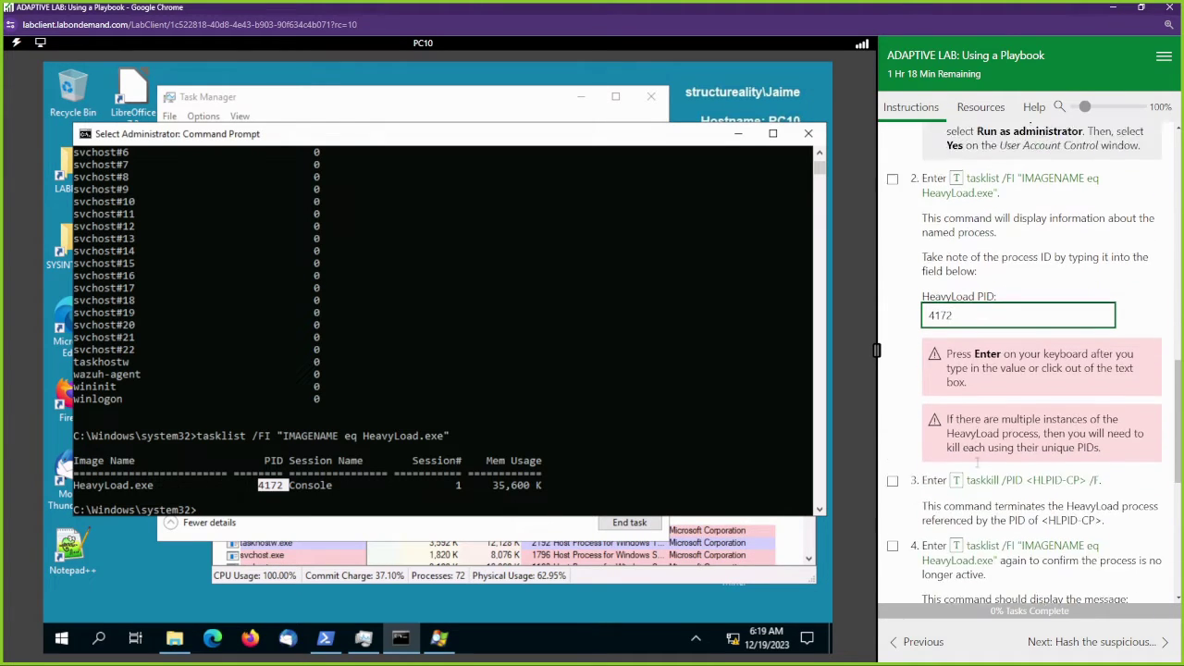
scroll(961, 465, "down", 2)
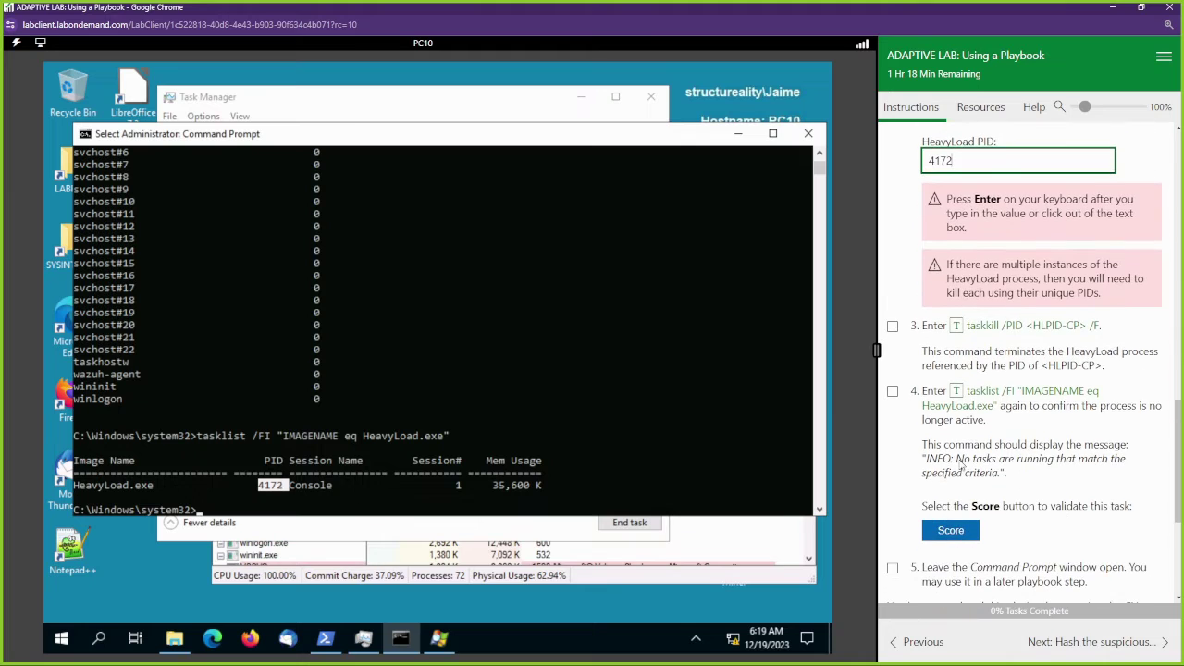
left_click(667, 336)
scroll(759, 382, "up", 5)
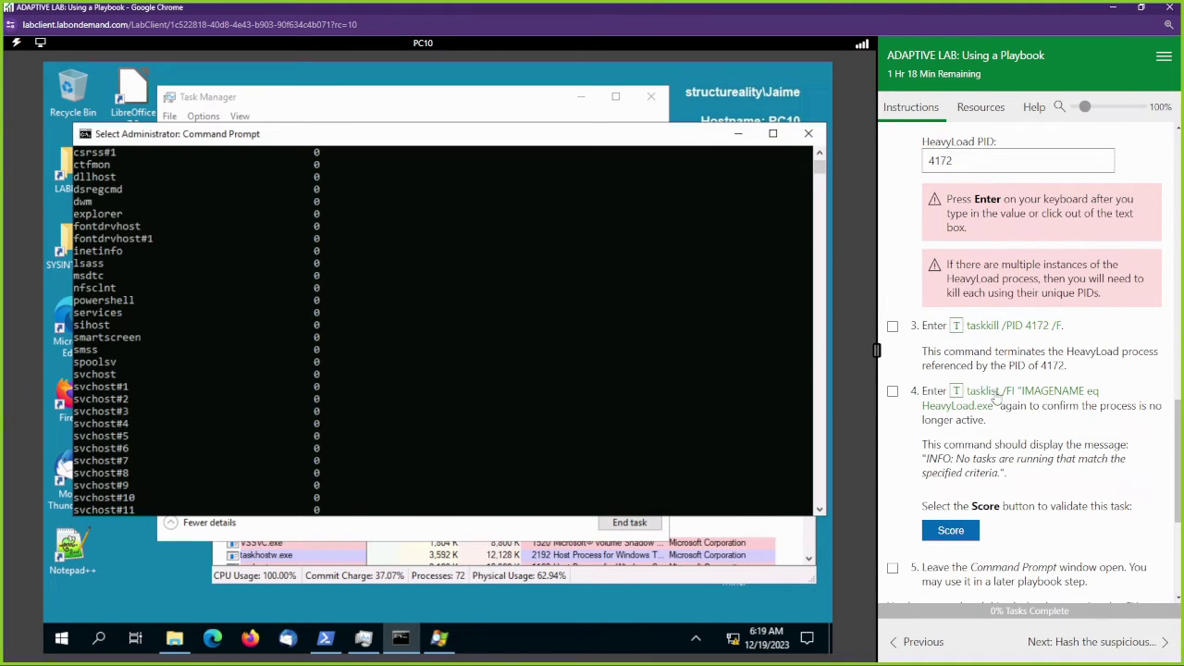
scroll(733, 424, "down", 8)
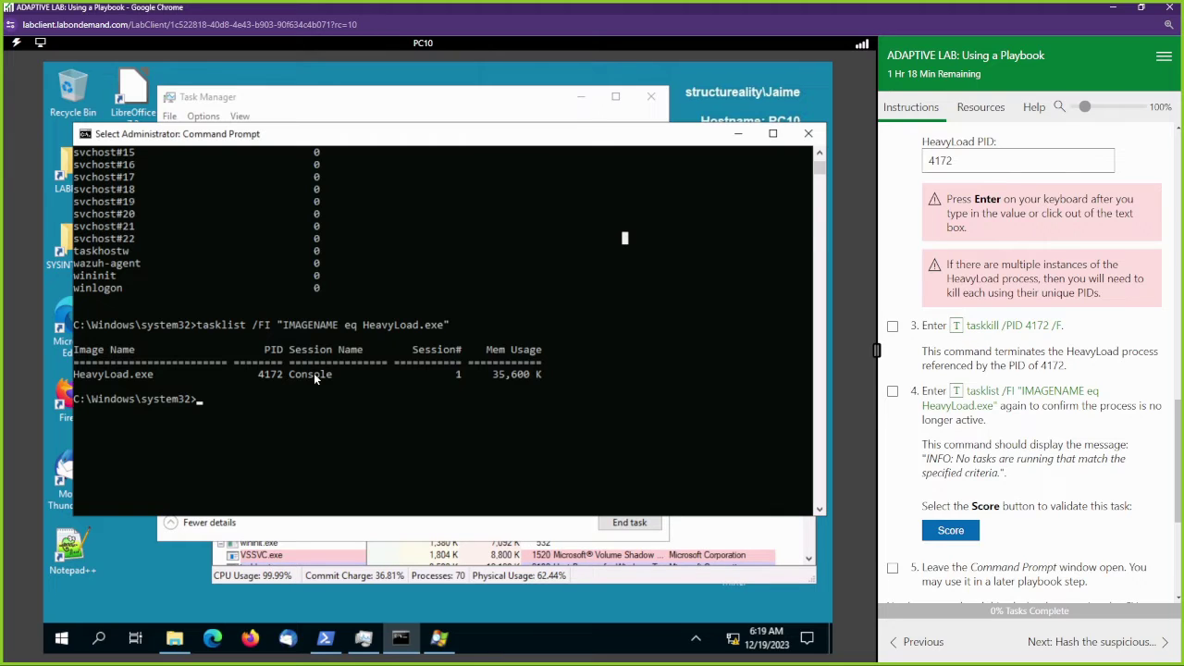
left_click_drag(314, 373, 215, 379)
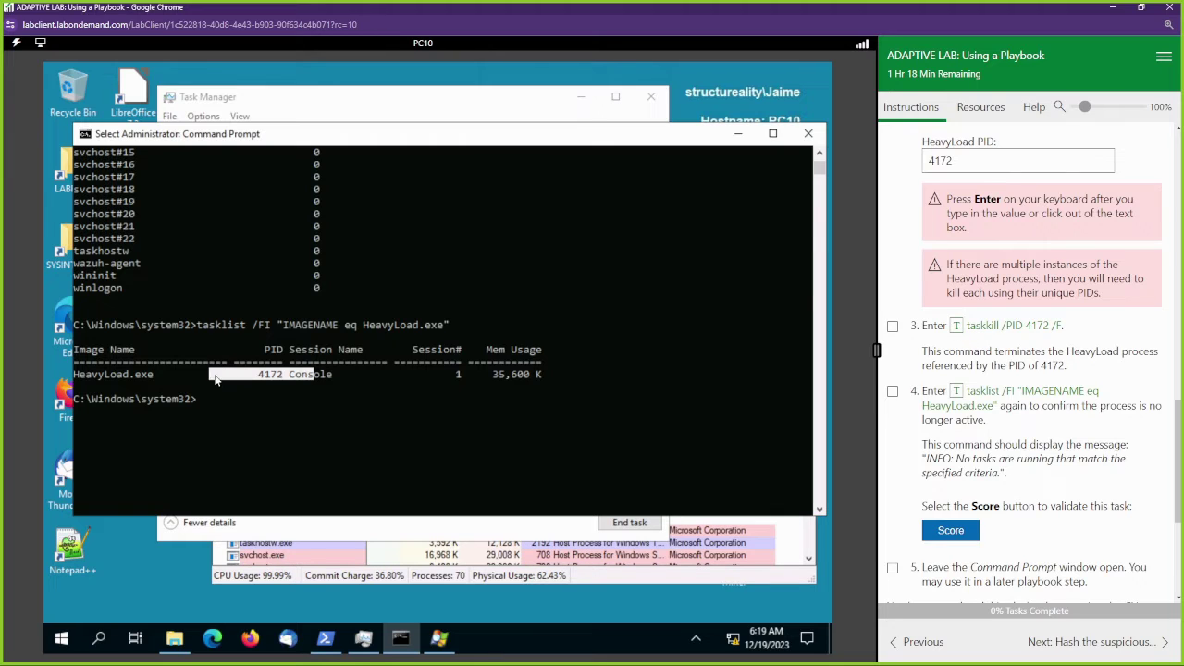
left_click(957, 325)
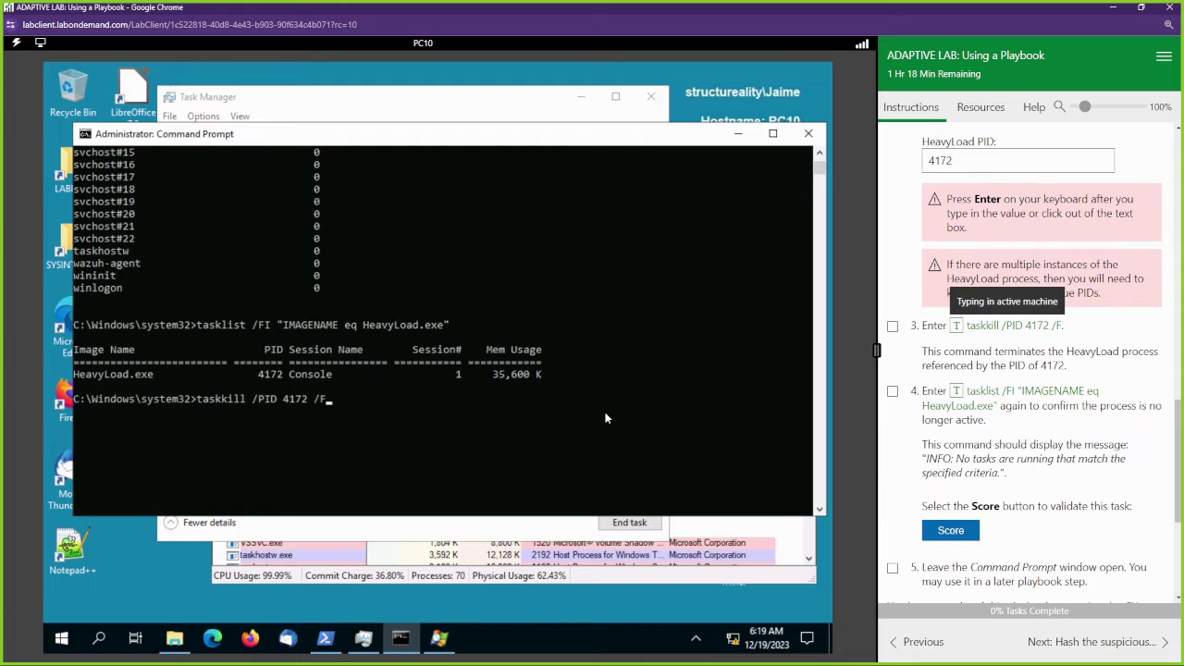
Kill HeavyLoad PID 4172 with taskkill /F and recheck tasklist for HeavyLoad
key("Return")
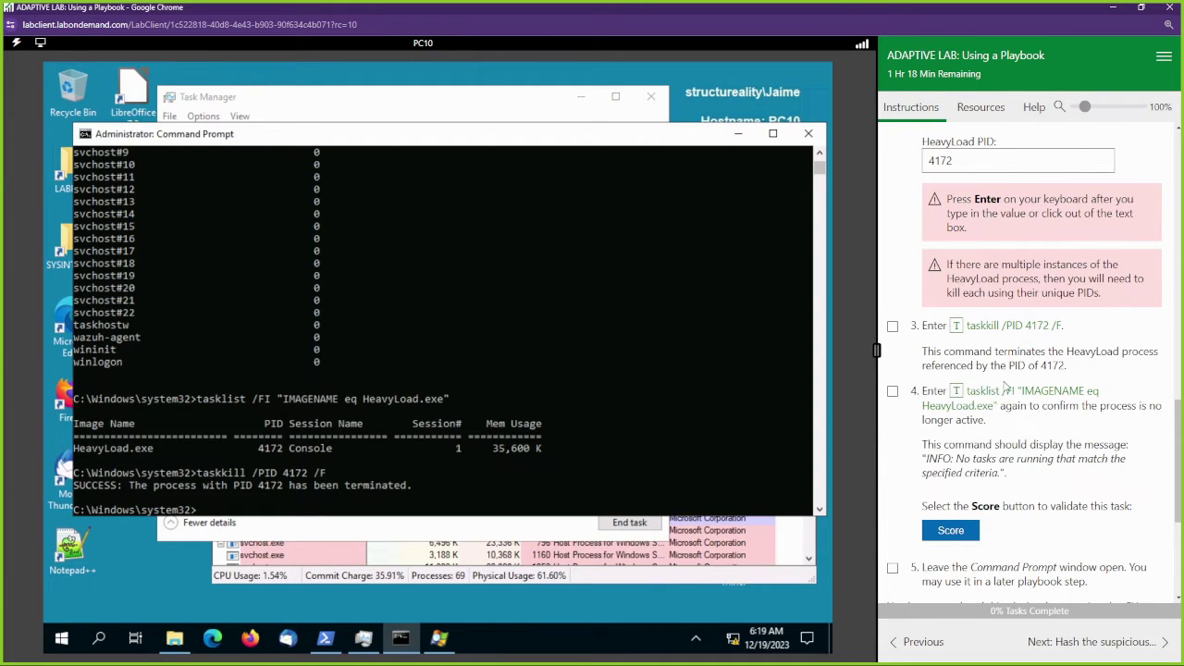
scroll(697, 422, "down", 4)
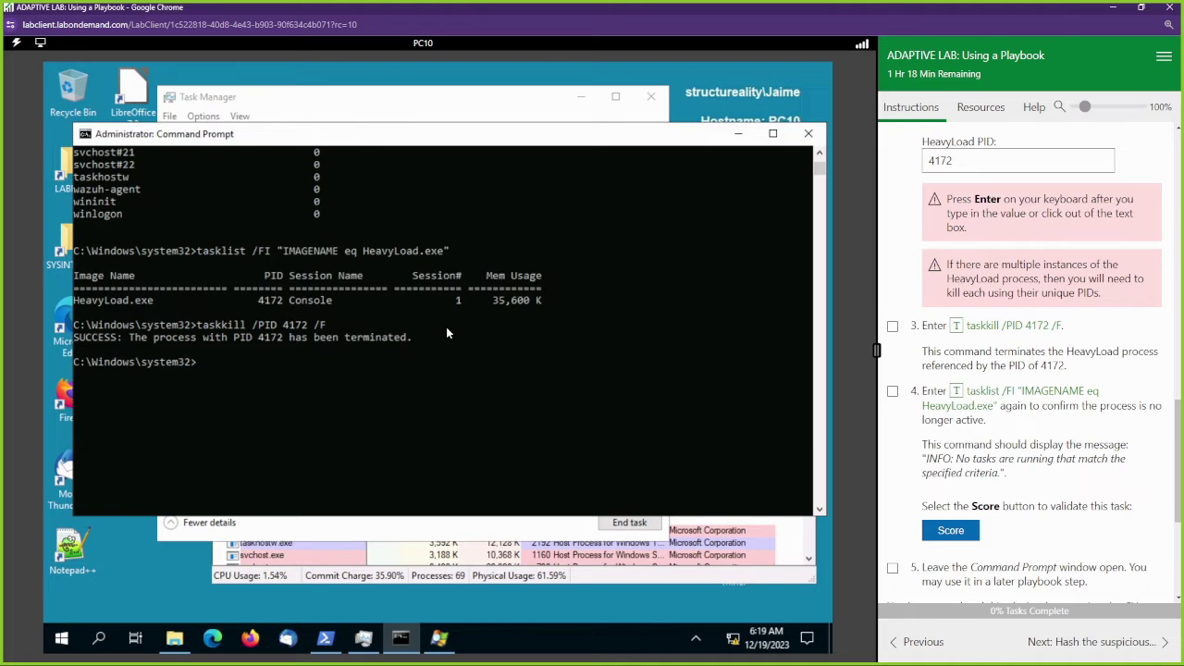
left_click(955, 393)
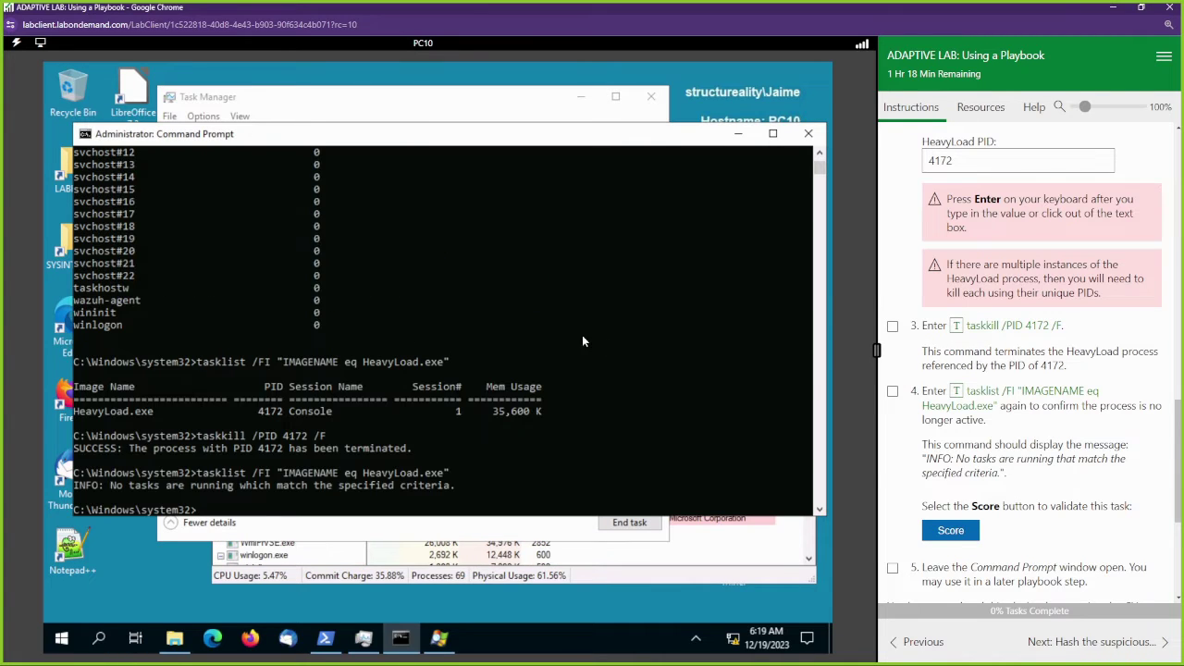
Submit the process-kill task for scoring and bring Task Manager forward
scroll(1018, 370, "down", 2)
left_click(953, 346)
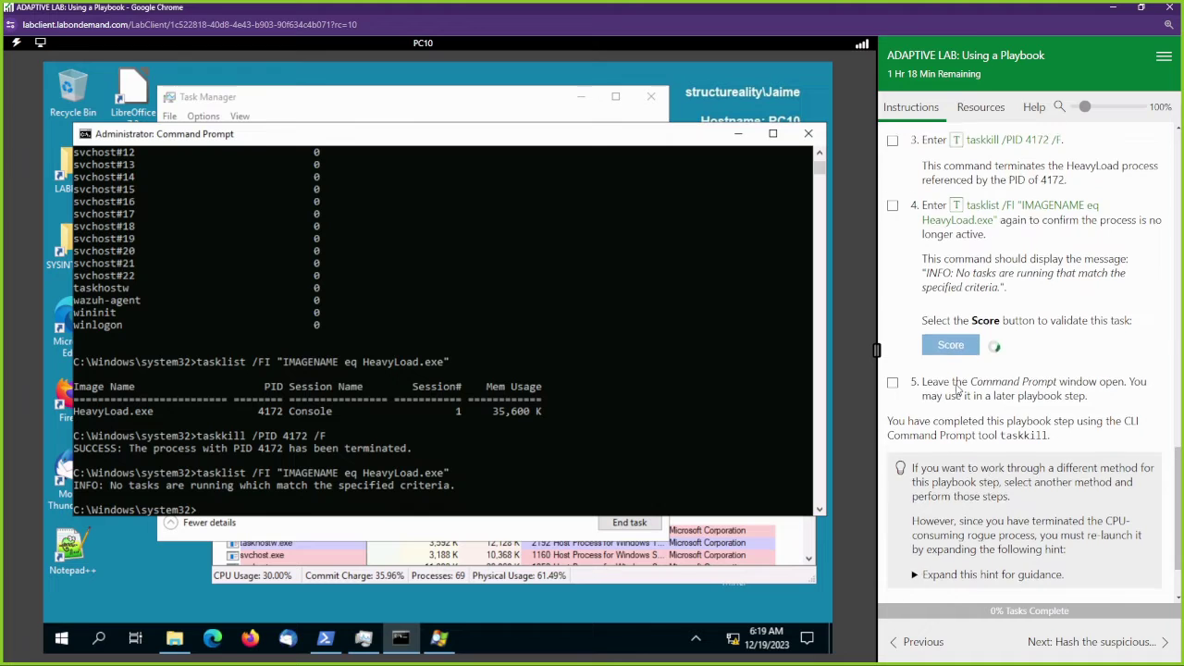
scroll(959, 390, "down", 1)
left_click(497, 102)
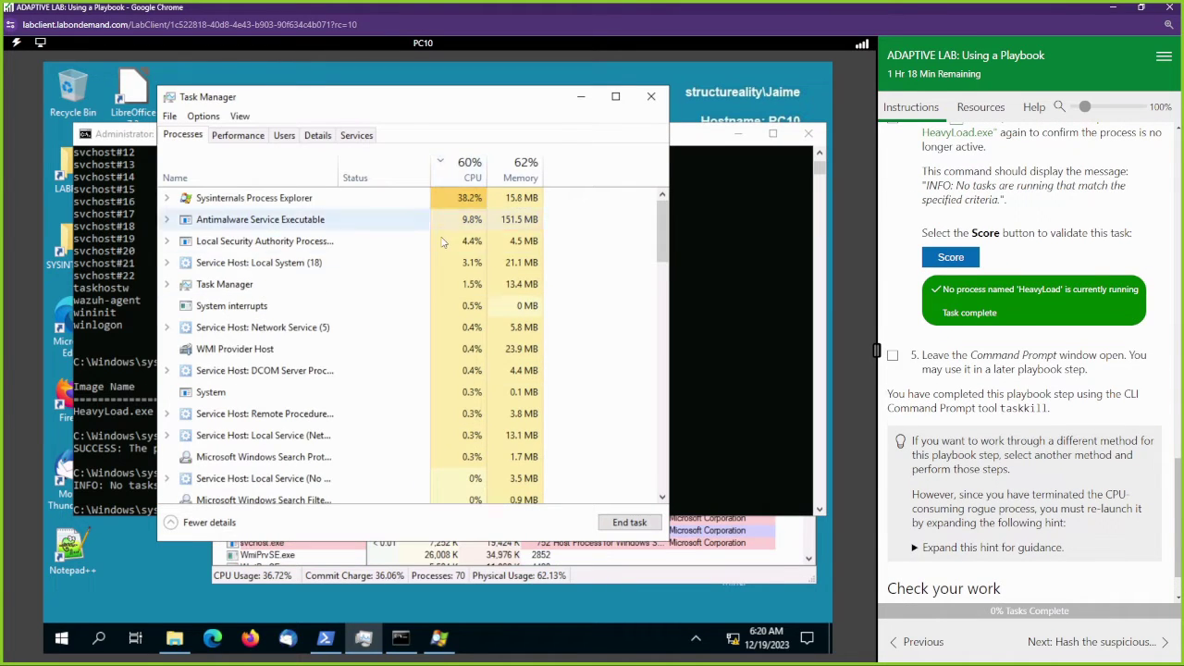
Check Process Explorer's CPU load, then advance the lab to Playbook Step #3, Hash the suspicious file
left_click(635, 566)
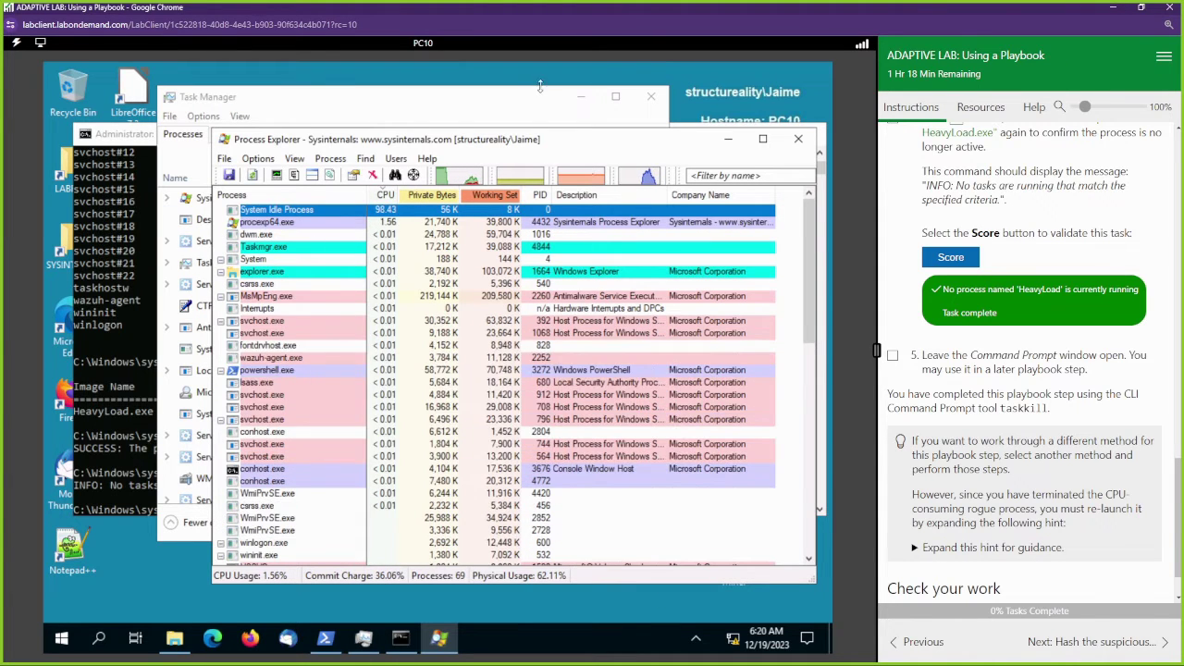
scroll(1119, 574, "down", 1)
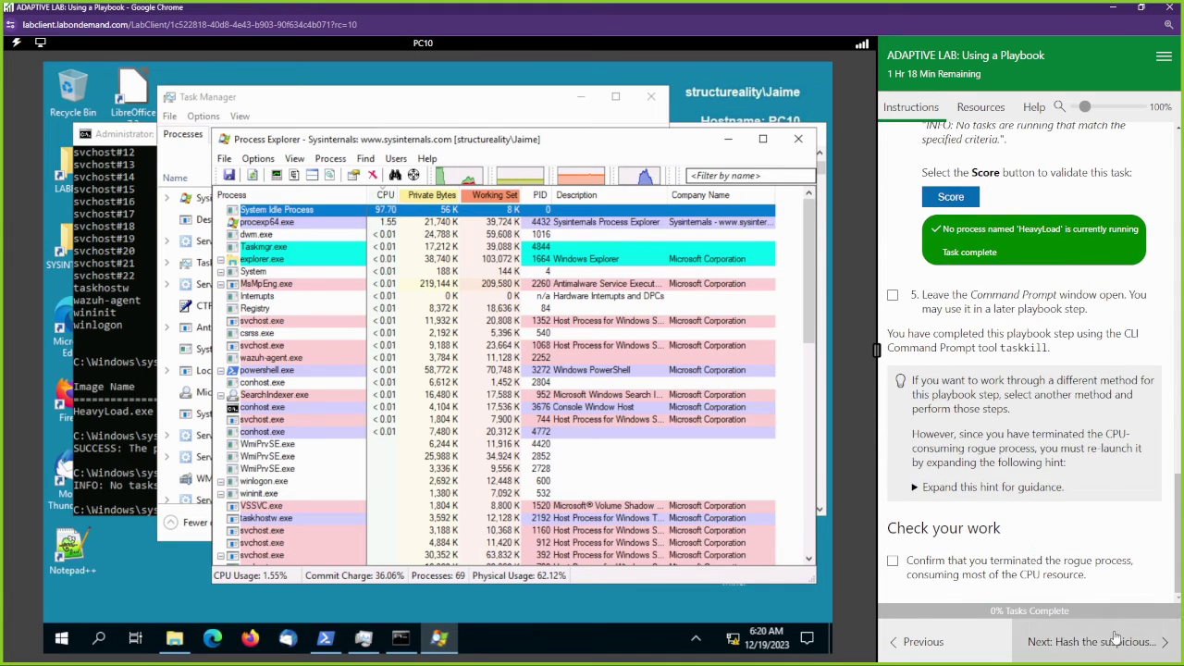
left_click(1092, 641)
scroll(1048, 369, "down", 4)
scroll(979, 292, "up", 4)
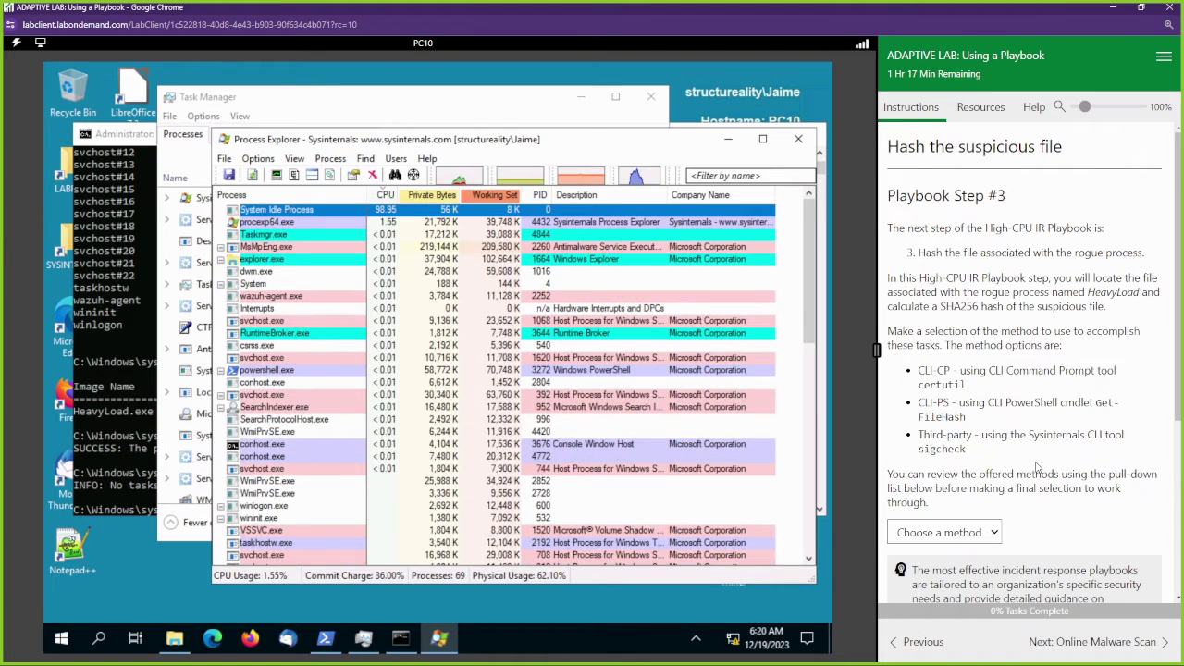
Choose CLI-PS as the hashing method
scroll(1027, 444, "down", 2)
left_click(992, 413)
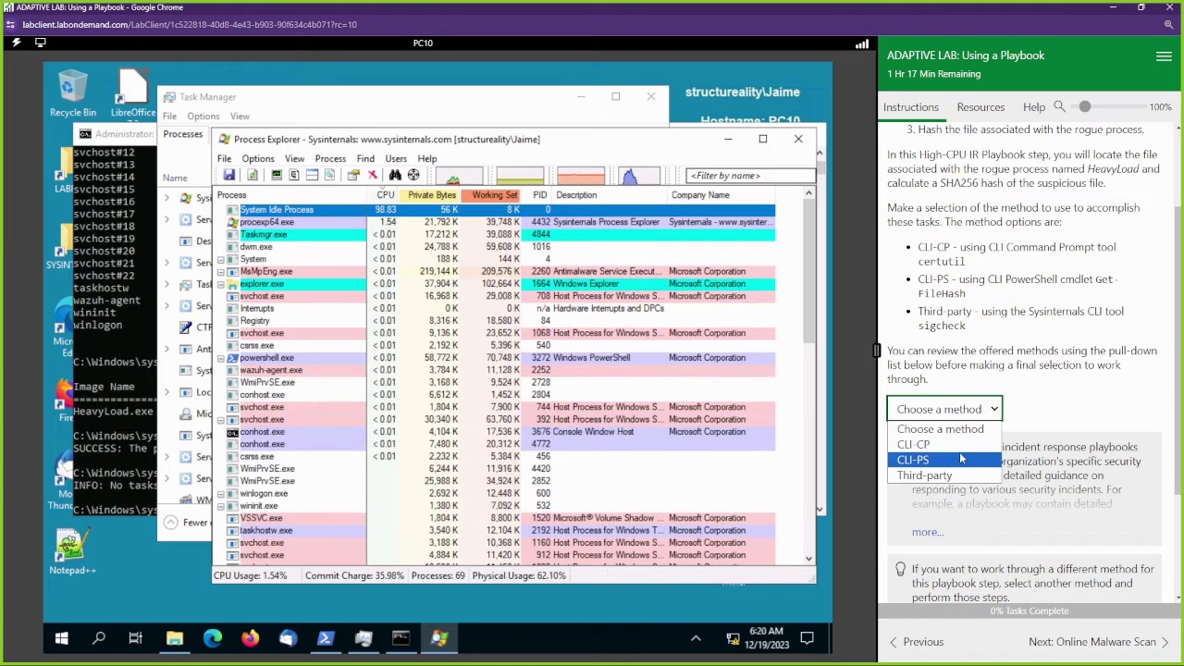
left_click(958, 459)
Minimize Process Explorer, Task Manager and Command Prompt to clear the desktop
scroll(959, 454, "down", 2)
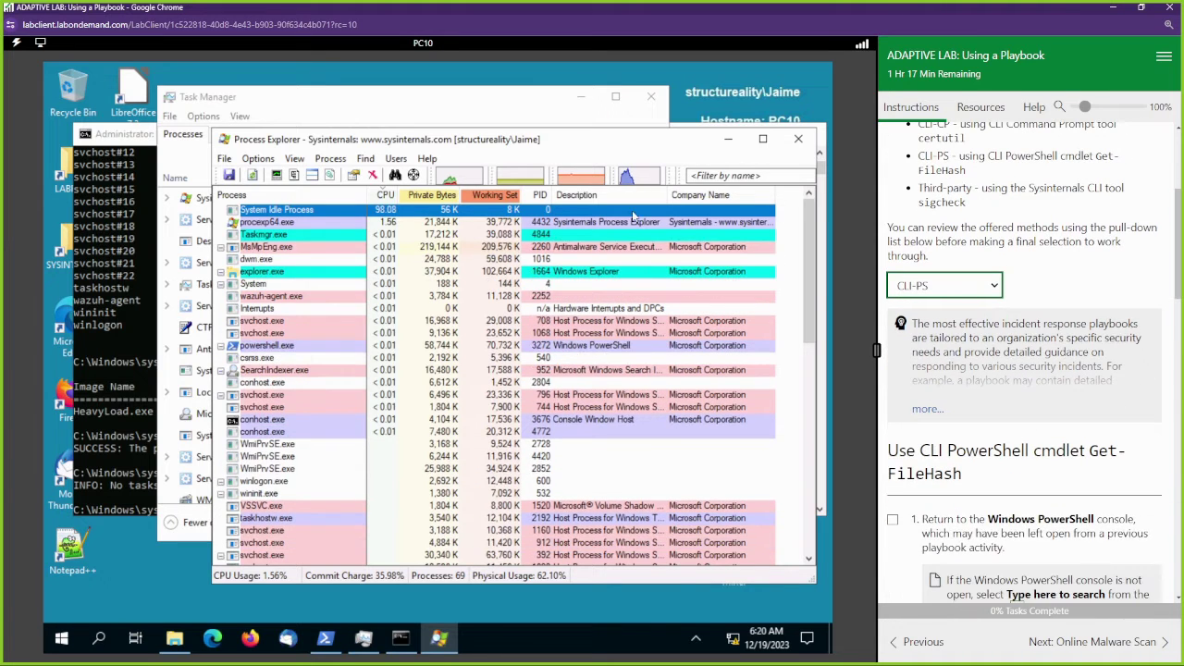
left_click(728, 139)
left_click(581, 96)
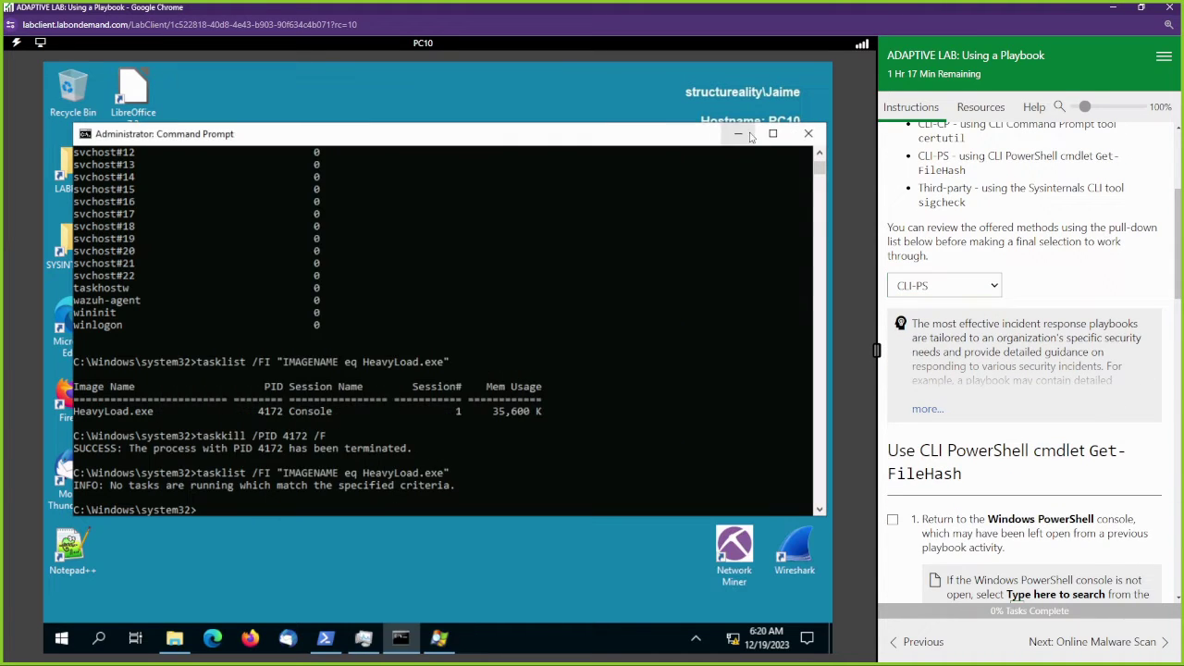
left_click(739, 134)
Launch Windows PowerShell as Administrator from its taskbar icon
scroll(1045, 437, "down", 5)
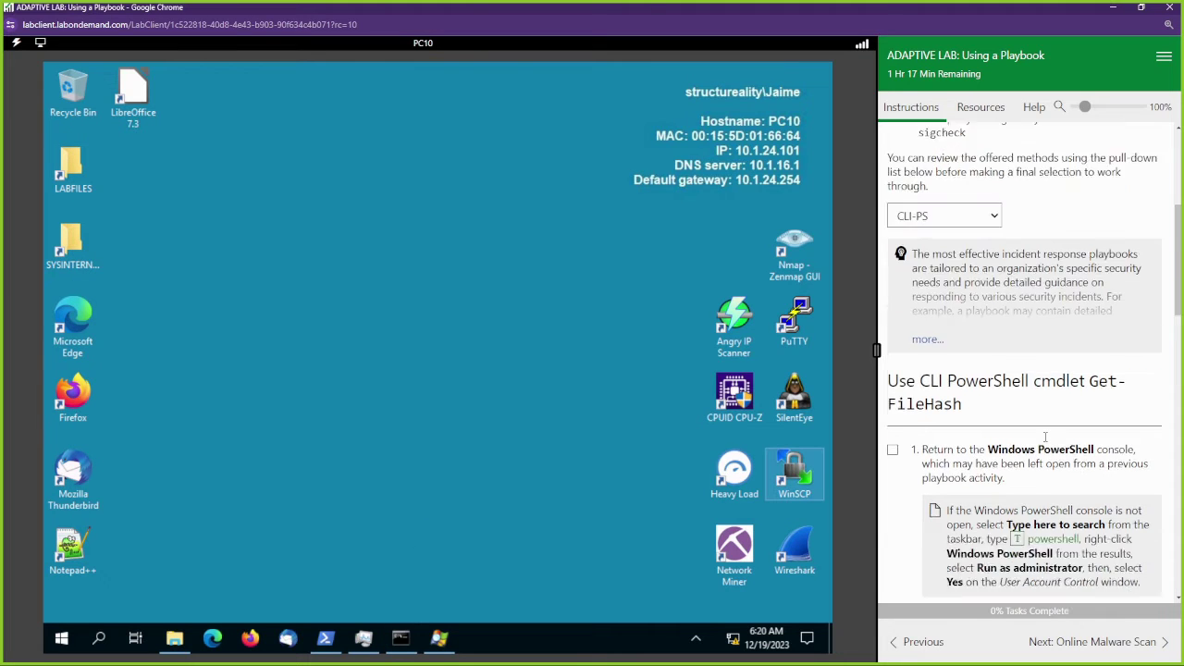
scroll(1046, 442, "down", 2)
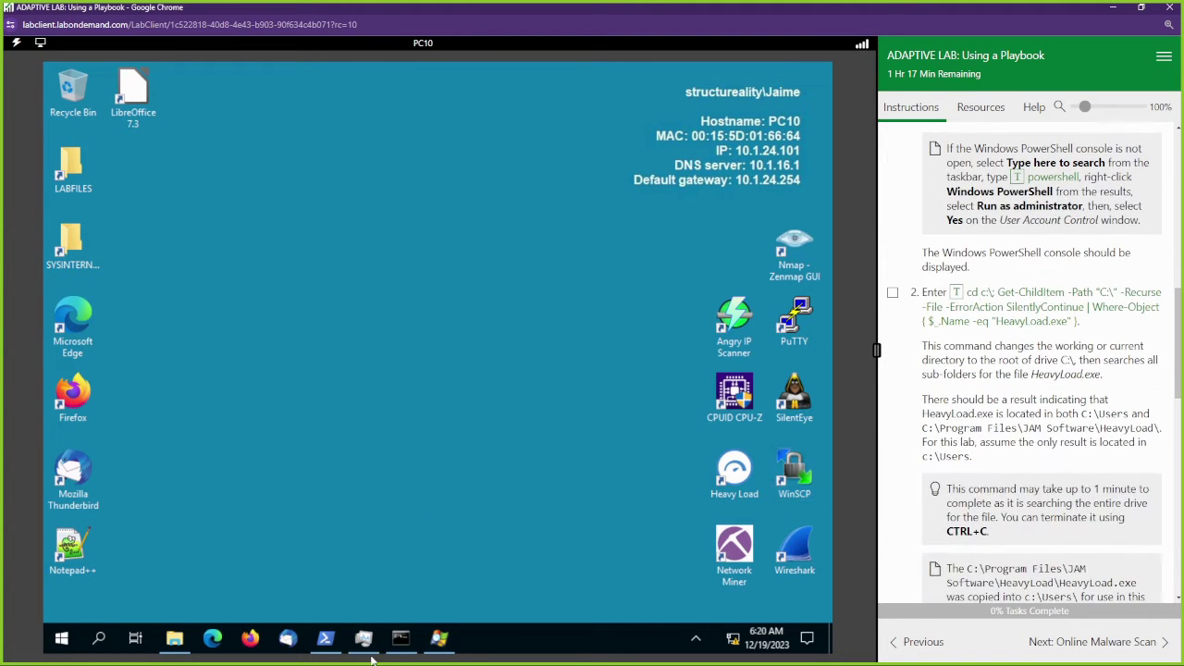
right_click(326, 638)
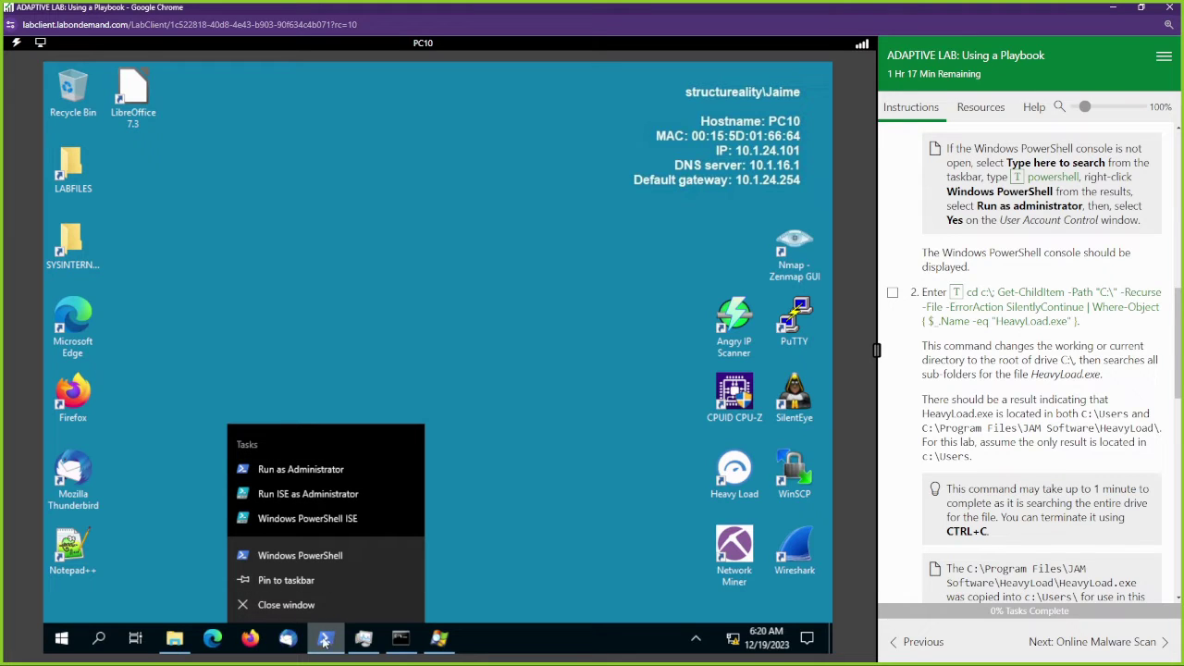
left_click(324, 471)
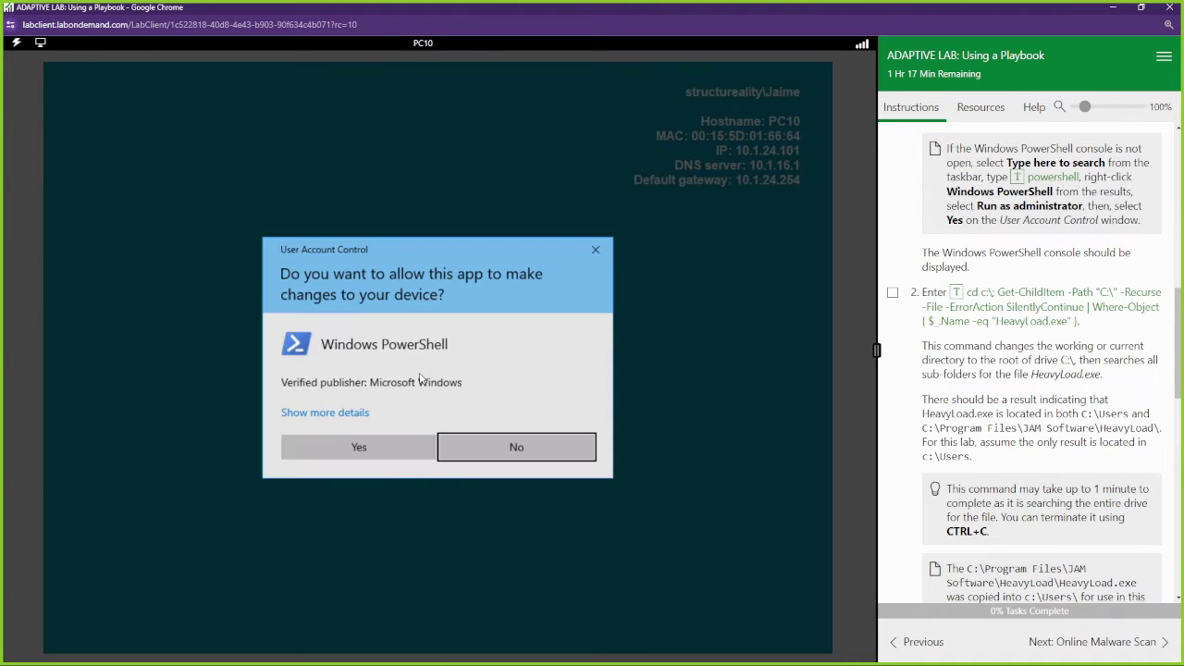
Approve the UAC prompt and run Get-ChildItem to search drive C: for HeavyLoad.exe
left_click(359, 447)
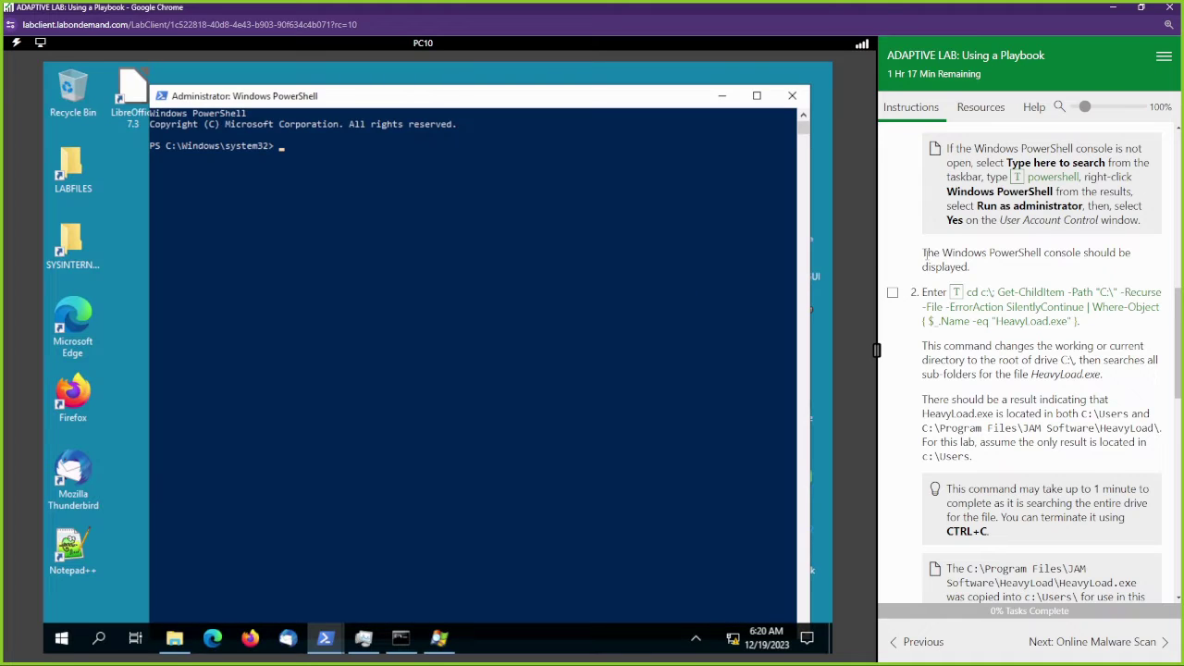
left_click(957, 292)
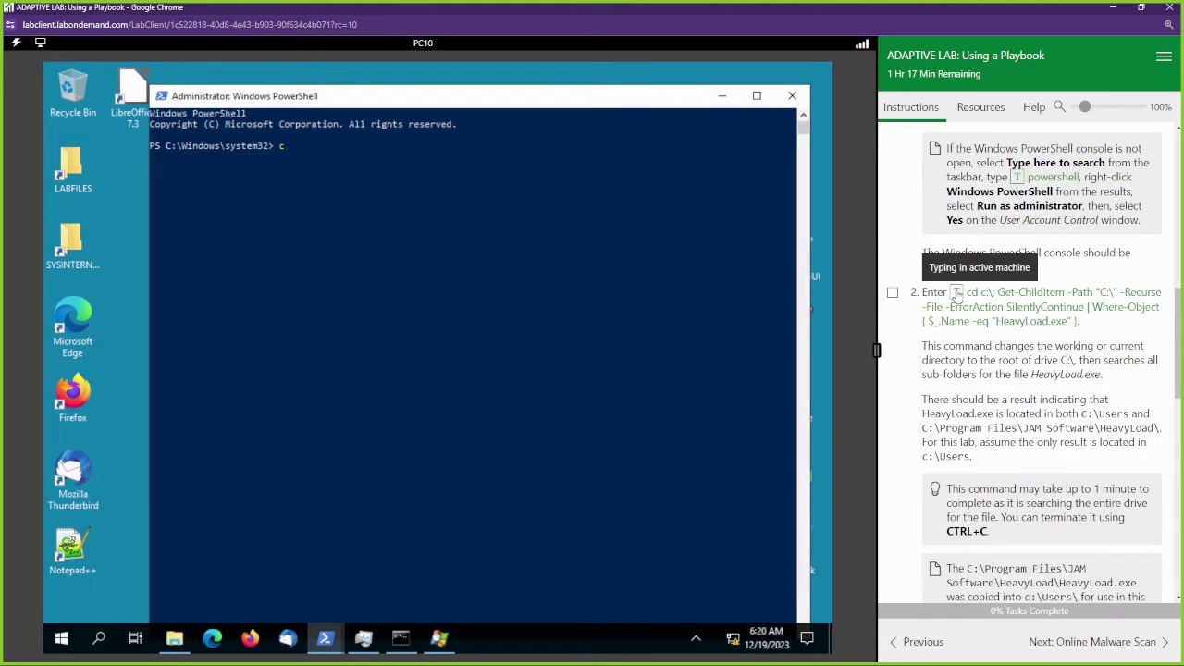
scroll(962, 306, "down", 3)
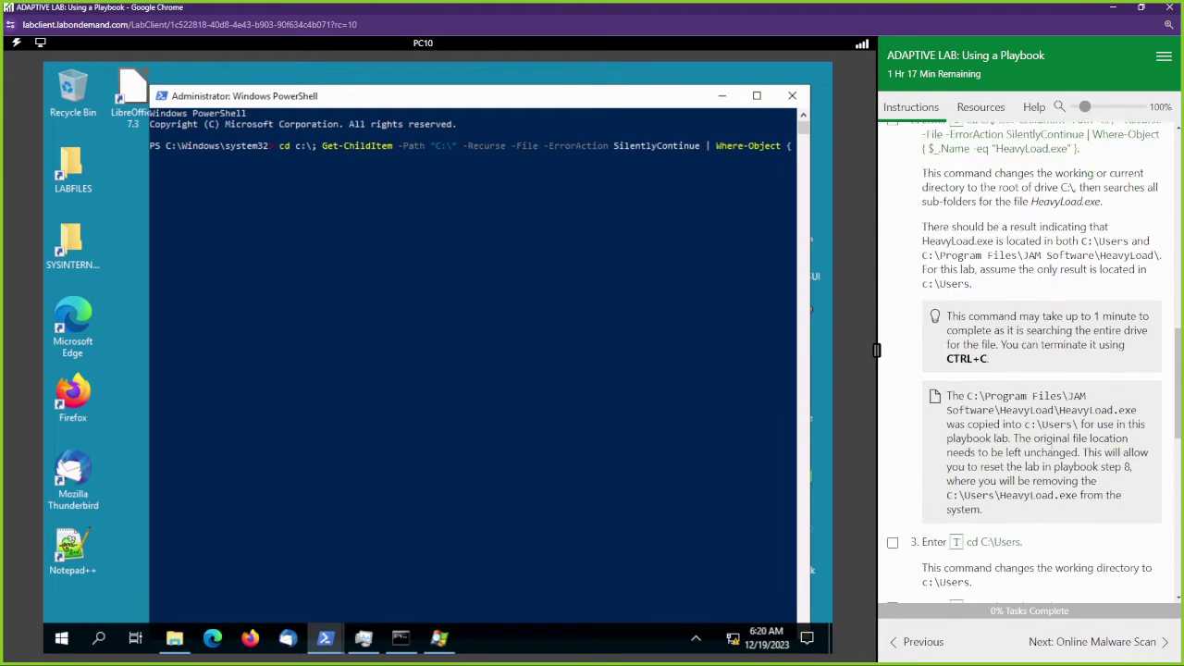
scroll(1036, 360, "up", 3)
left_click(643, 319)
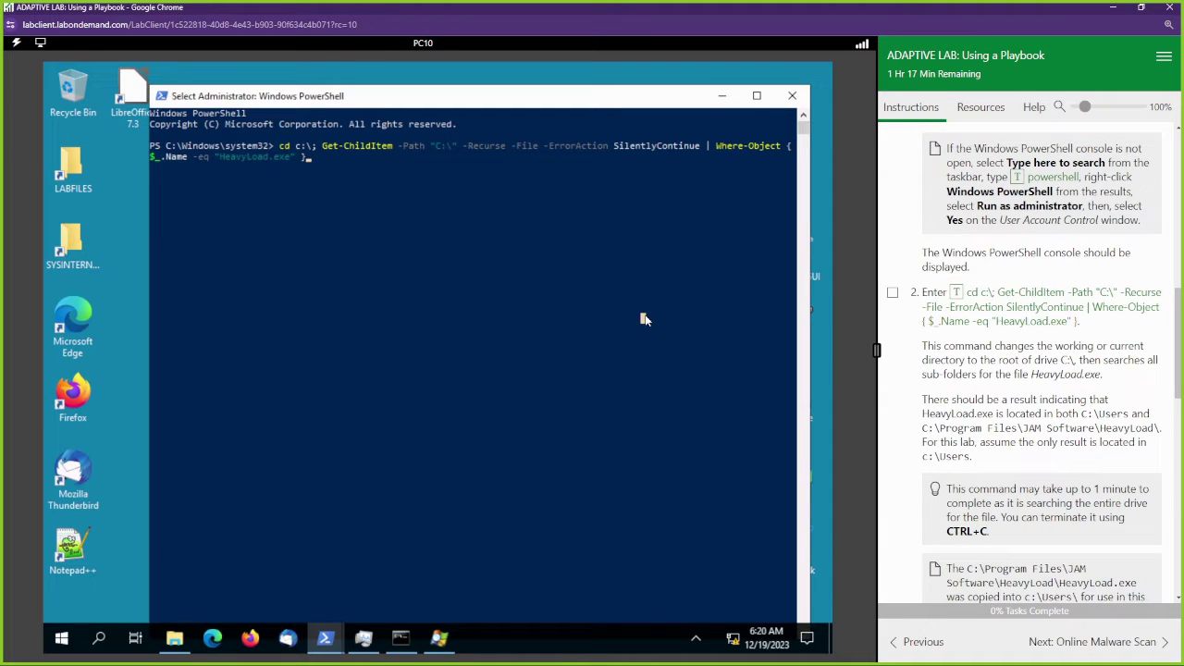
right_click(646, 320)
key("Return")
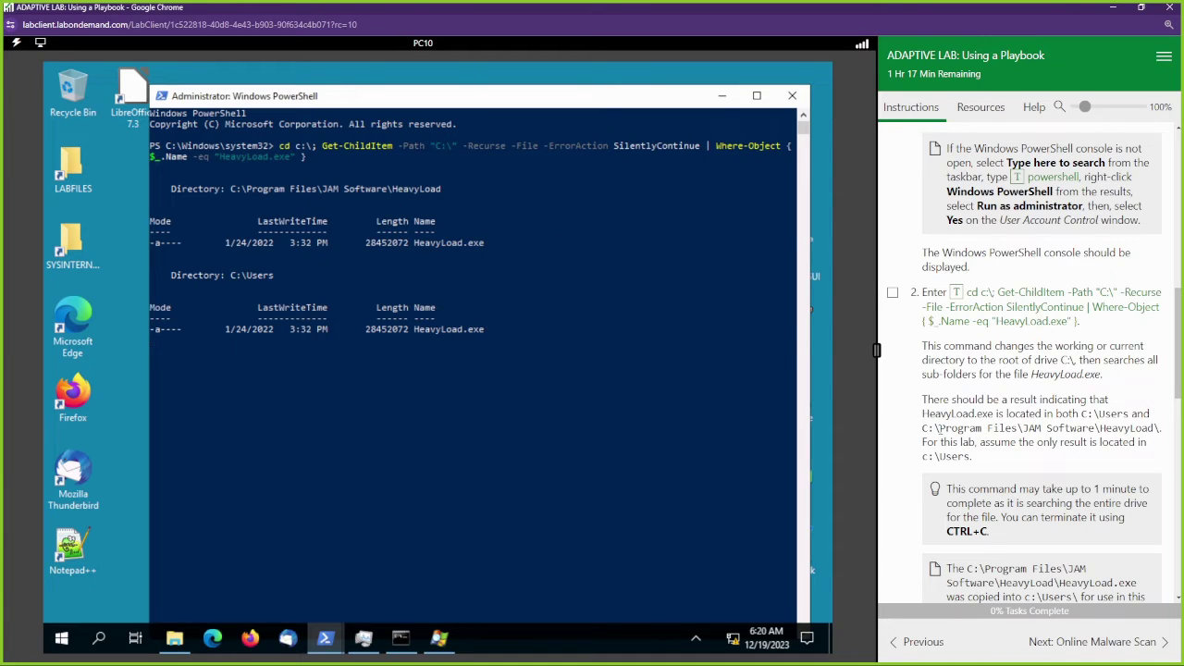
Highlight the HeavyLoad.exe results in C:\Users and C:\Program Files\JAM Software\HeavyLoad
scroll(940, 432, "down", 3)
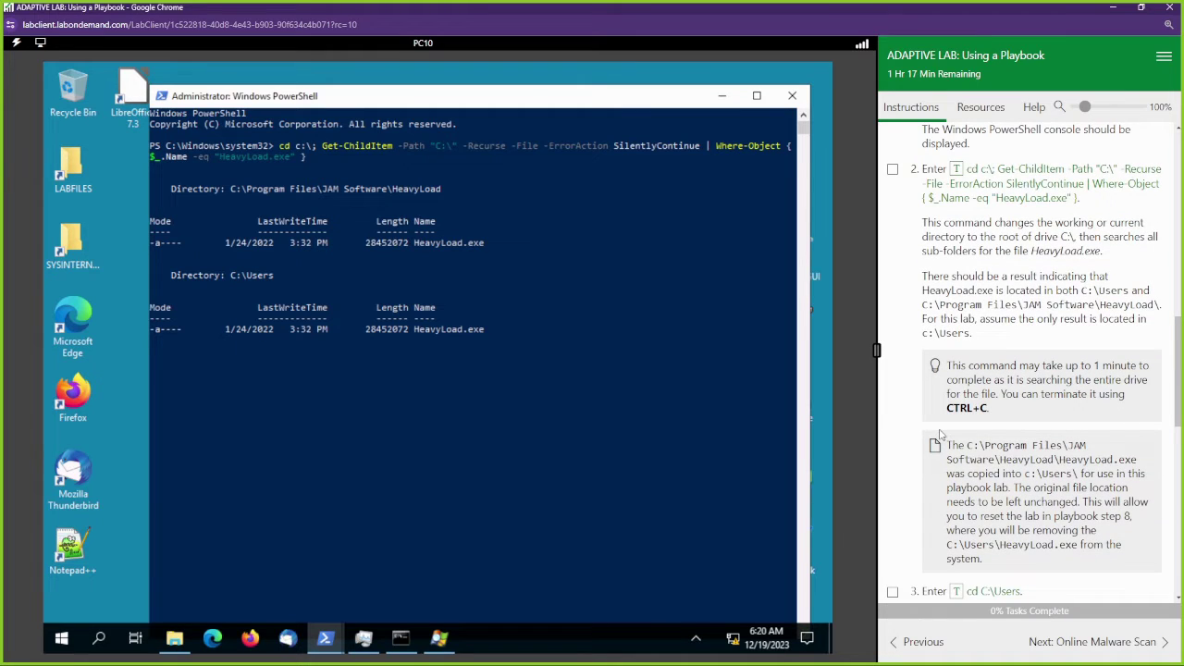
scroll(940, 432, "down", 1)
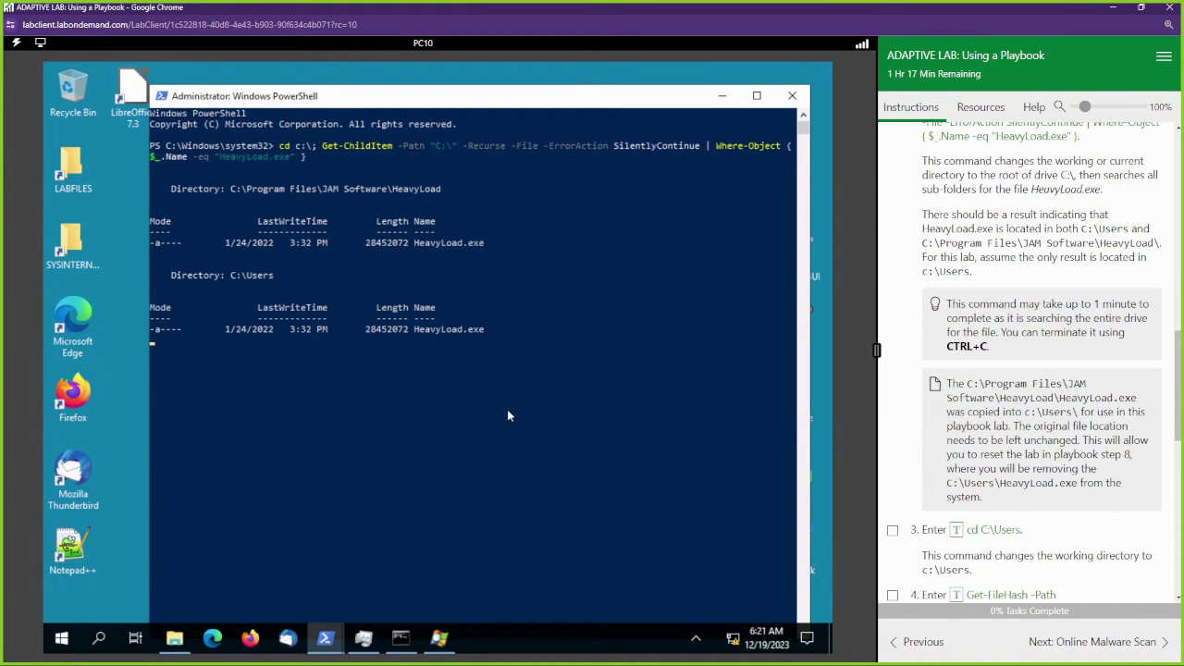
left_click_drag(485, 332, 428, 335)
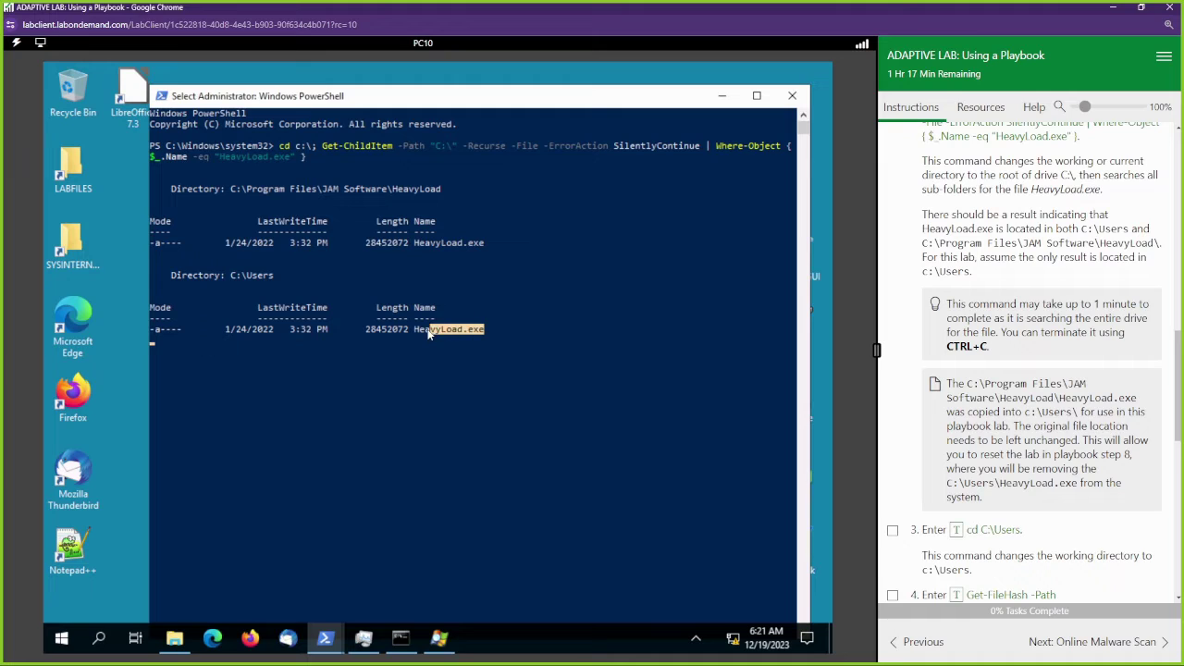
left_click_drag(239, 185, 350, 190)
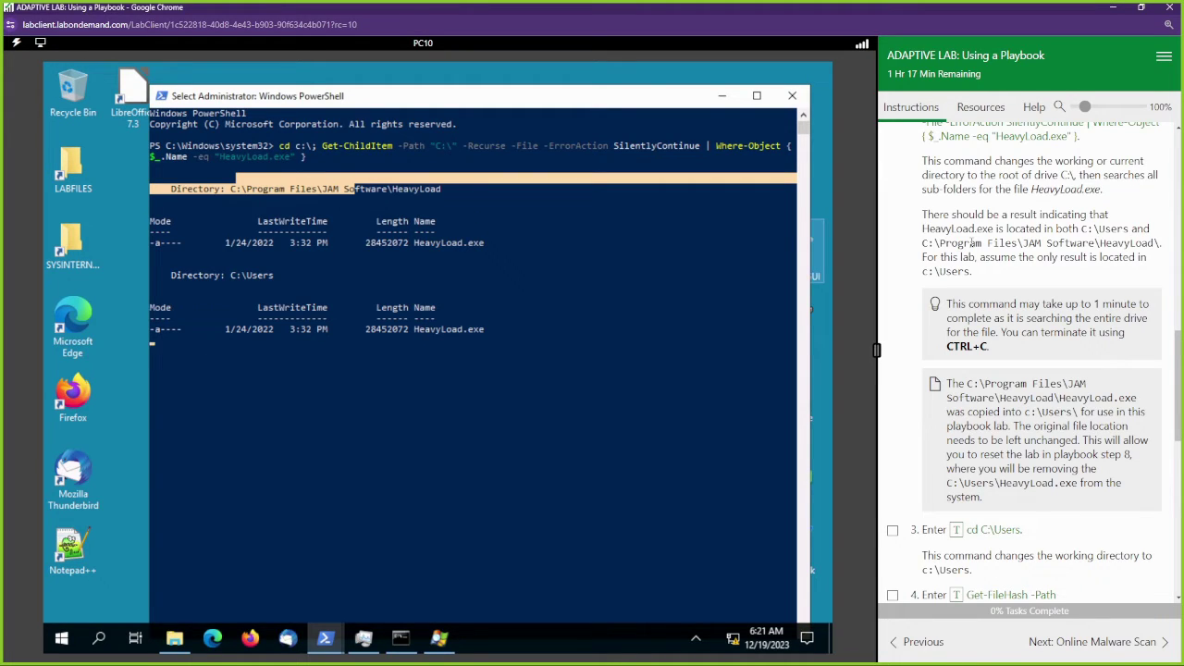
scroll(971, 243, "down", 2)
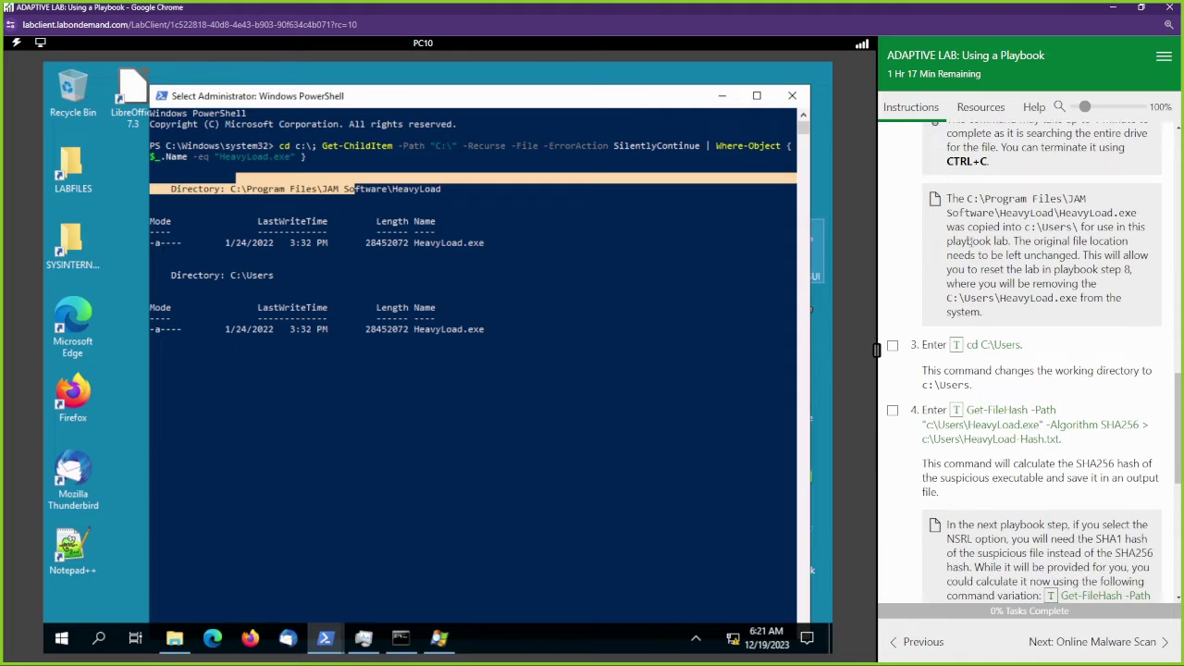
left_click(643, 351)
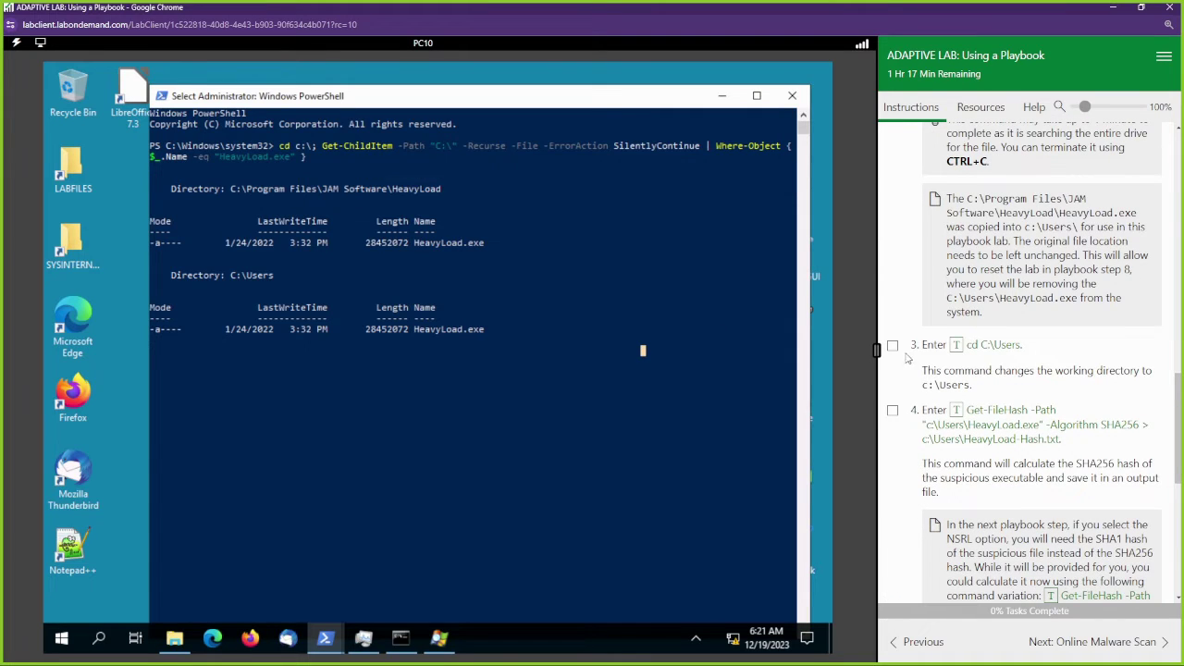
scroll(922, 360, "up", 3)
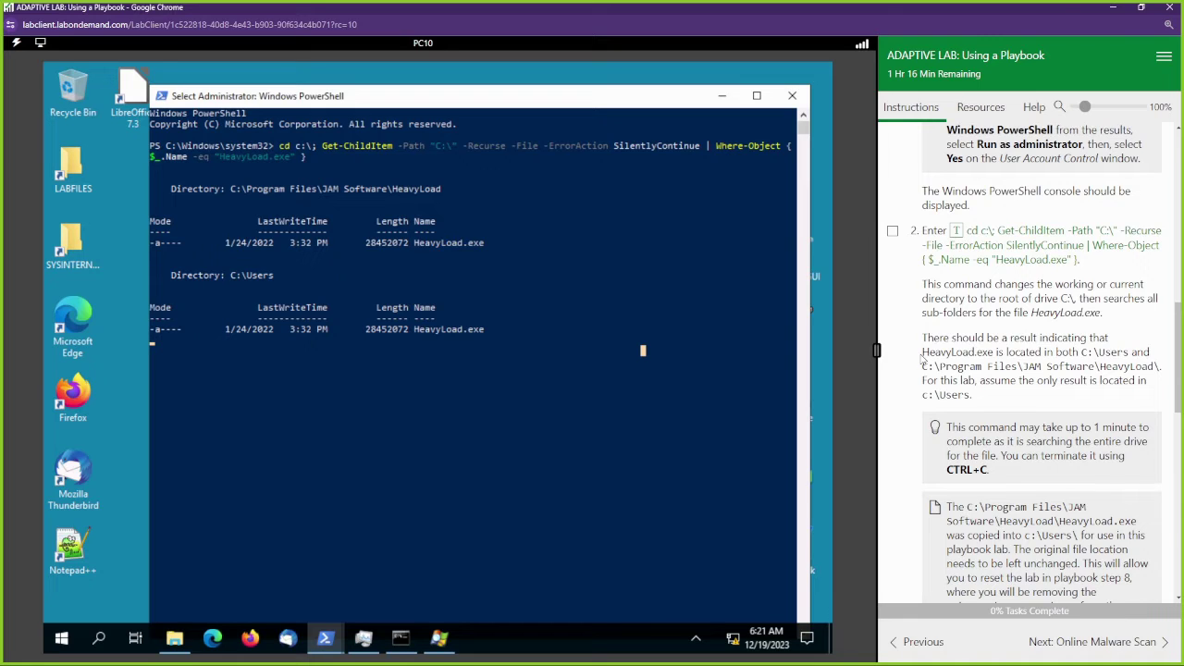
scroll(922, 359, "down", 3)
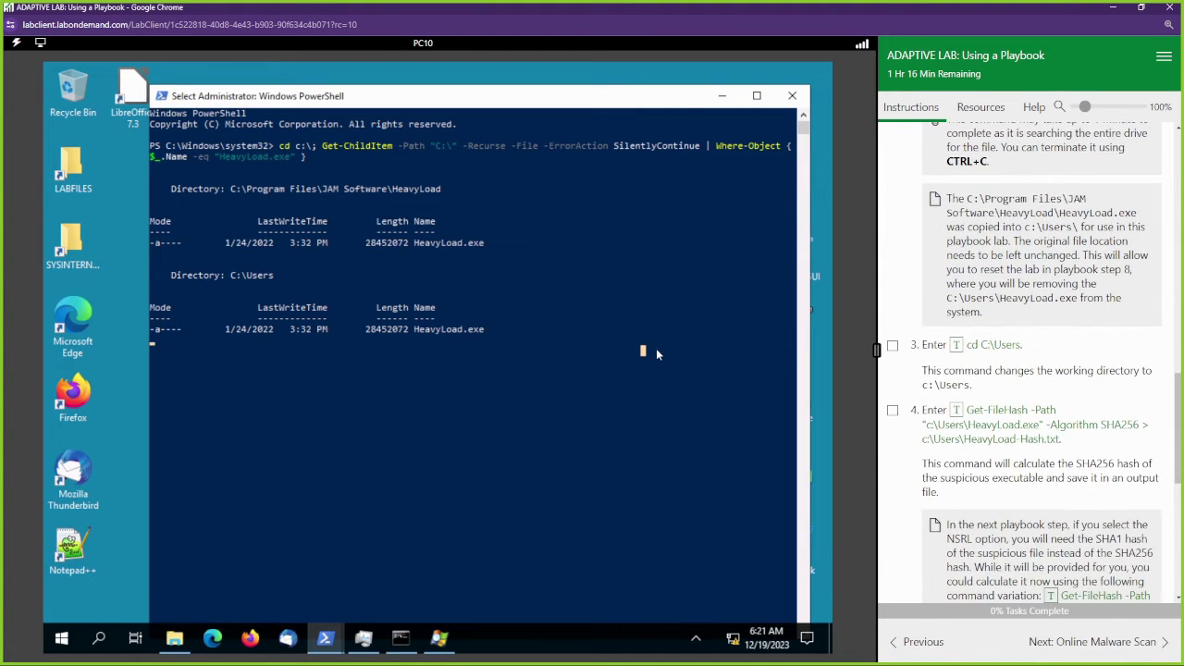
Exit selection mode and cancel the running search with Ctrl+C for a clean C:\> prompt
key("Escape")
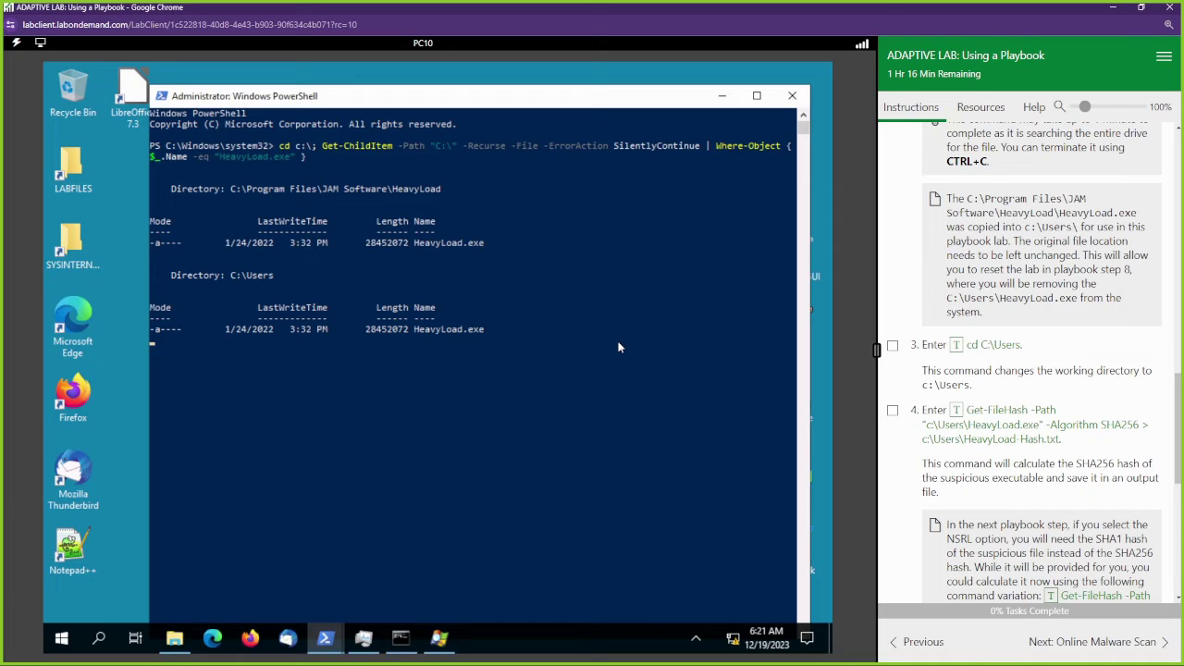
left_click(618, 344)
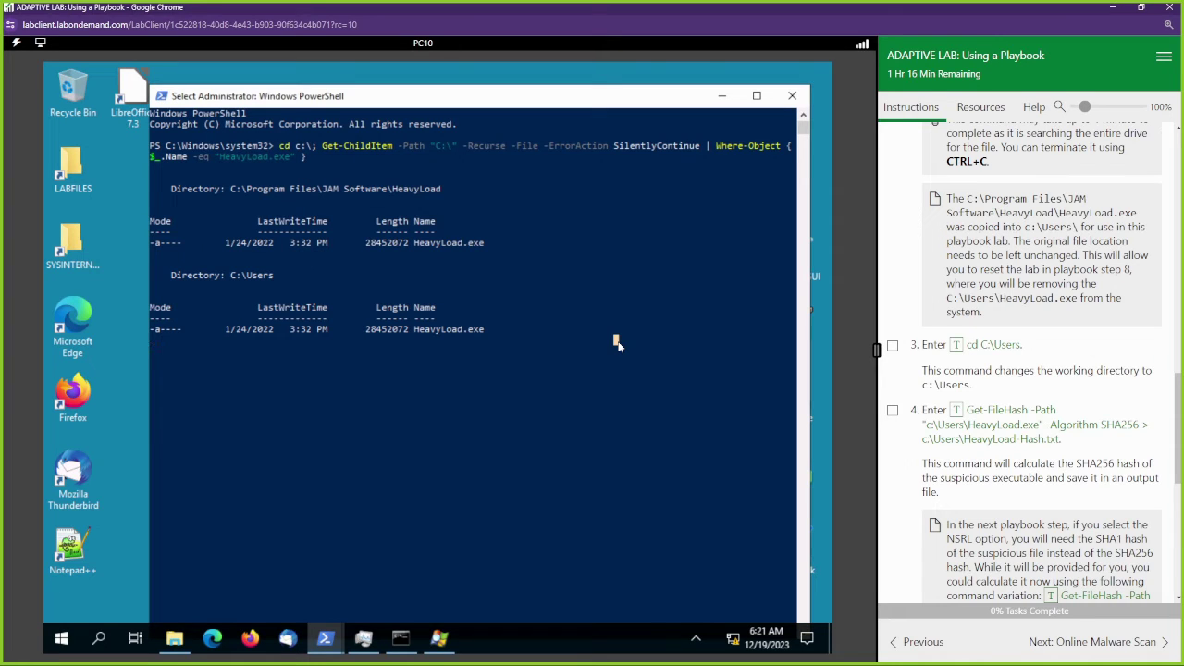
key("Escape")
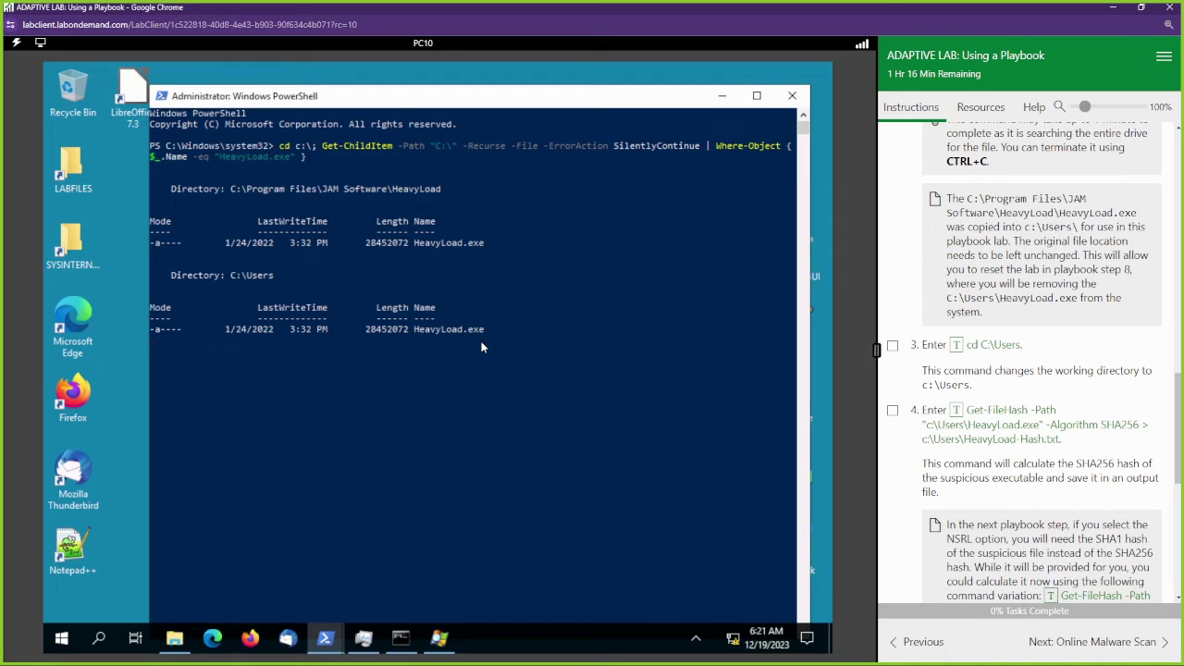
left_click(481, 347)
key("Escape")
key("ctrl+c")
key("ctrl+c")
Change to C:\Users and run Get-FileHash on HeavyLoad.exe, saving SHA256 output to HeavyLoad-Hash.txt
left_click(956, 346)
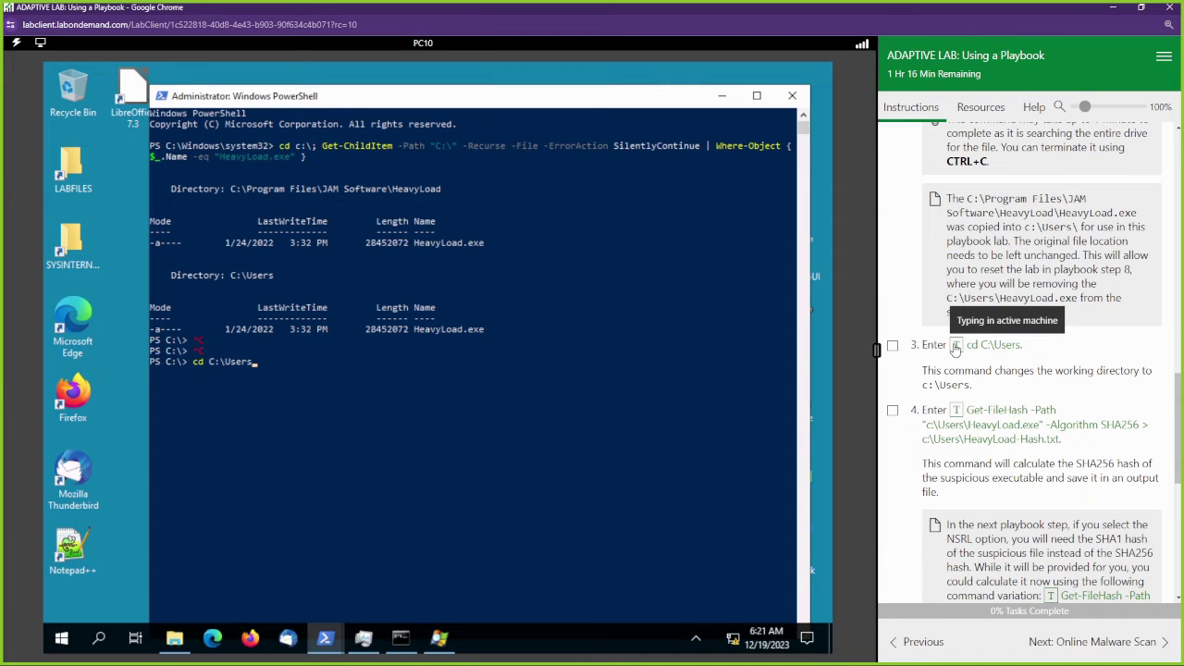
left_click(956, 415)
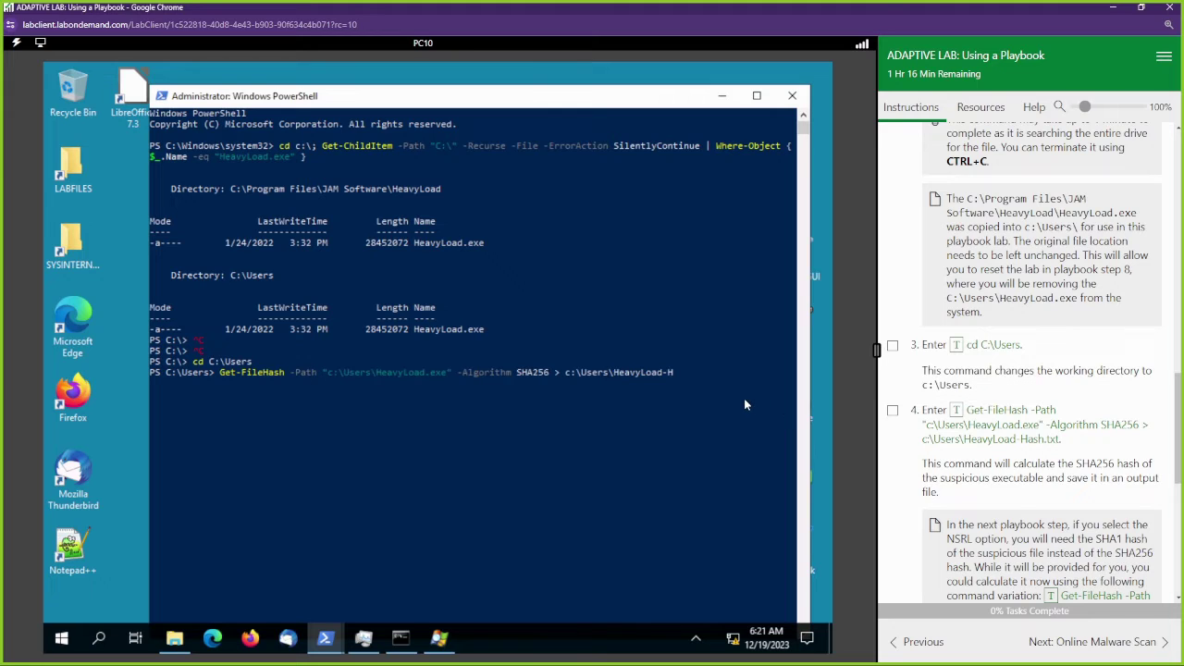
left_click_drag(465, 331, 242, 276)
left_click(237, 276)
double_click(271, 278)
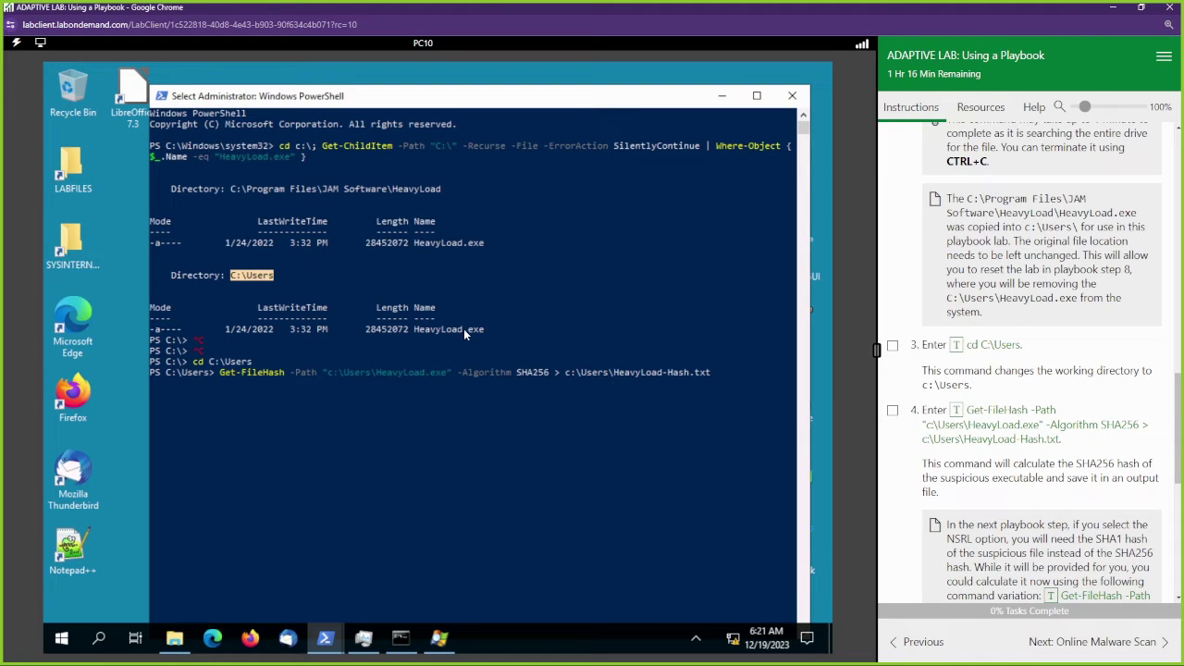
key("Return")
key("Return")
type("ls")
key("Return")
Rerun Get-FileHash and list C:\Users with ls, confirming HeavyLoad-Hash.txt (740 bytes) exists
left_click_drag(493, 539, 421, 538)
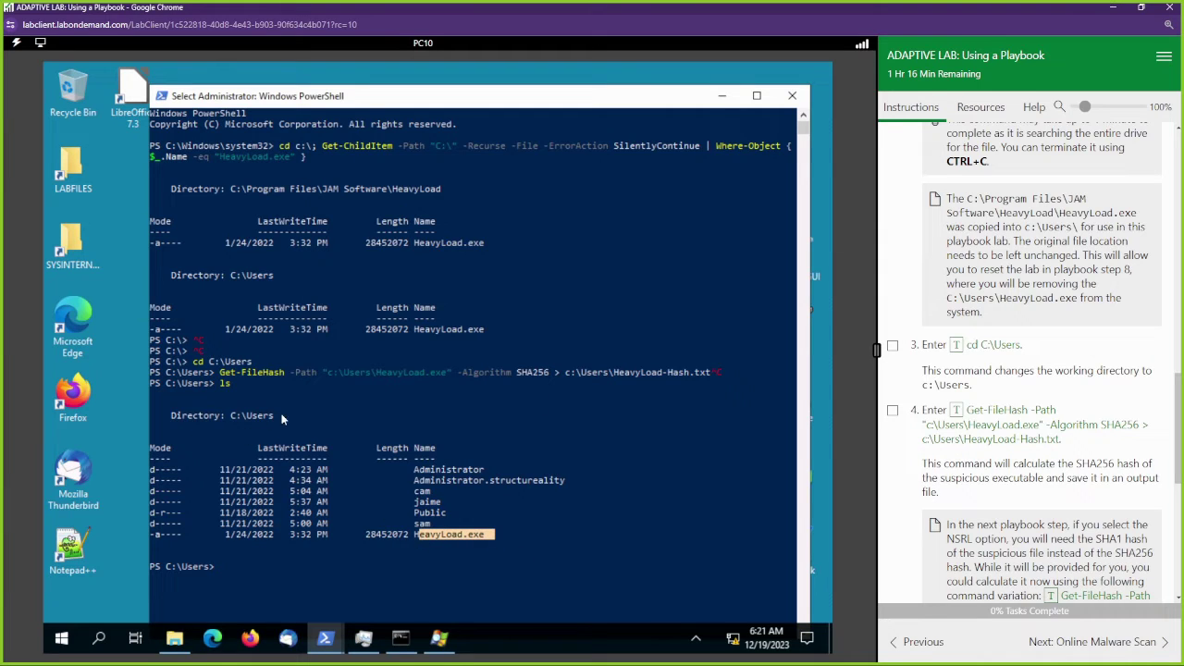
left_click(546, 426)
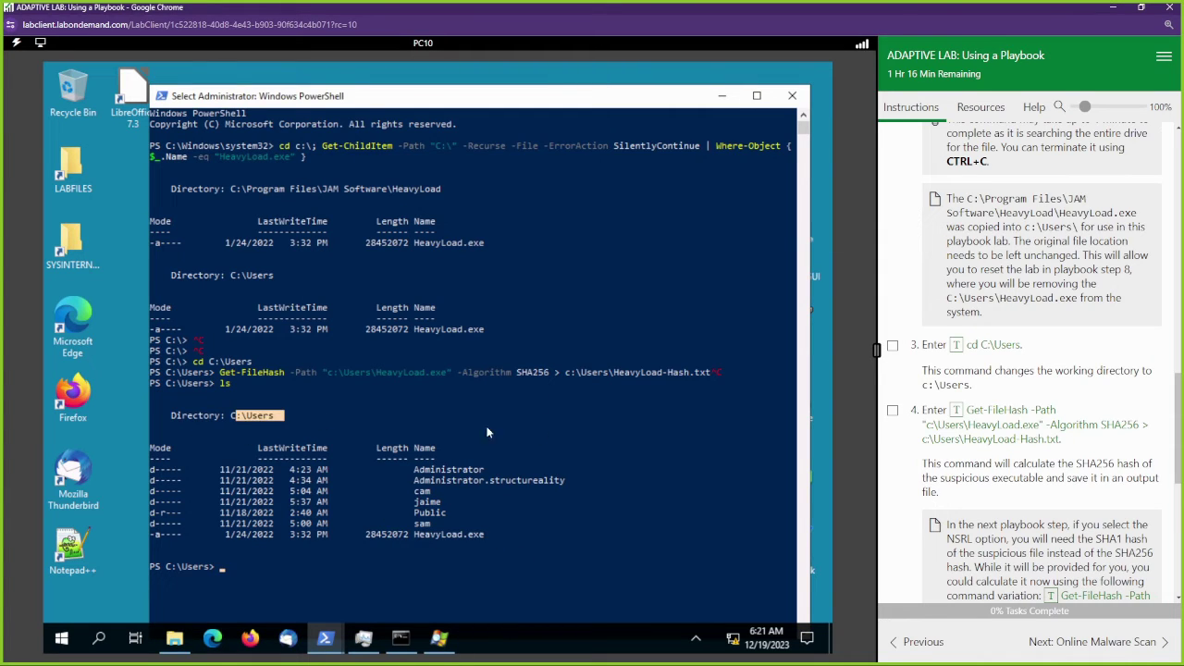
left_click(963, 416)
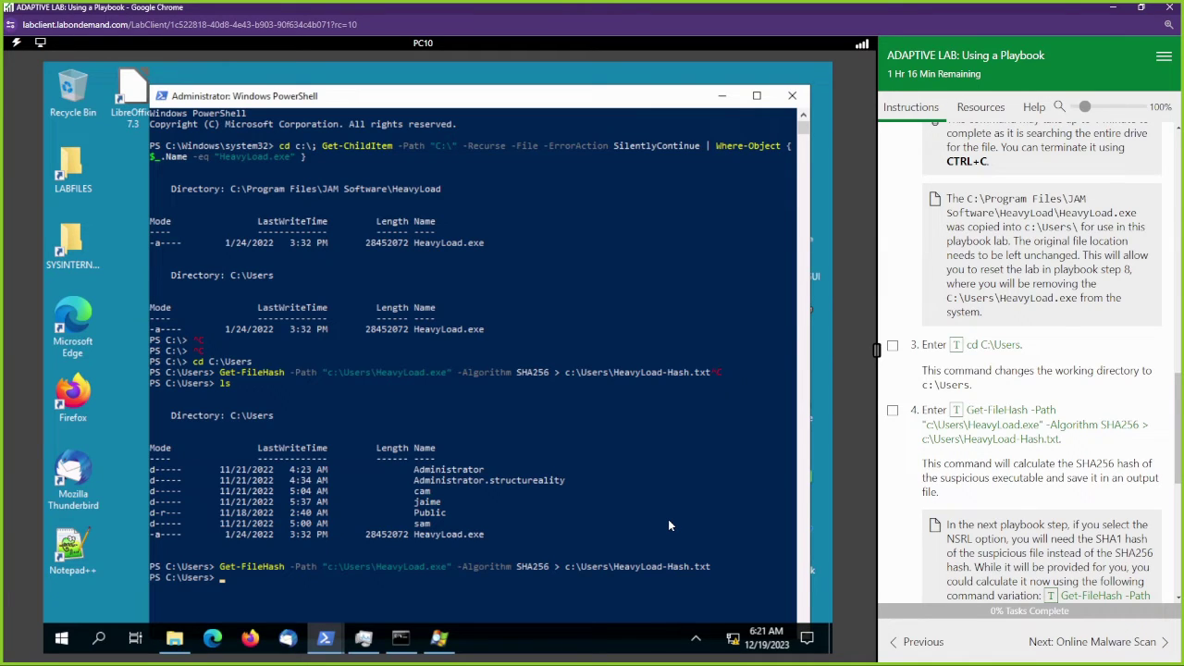
left_click(714, 567)
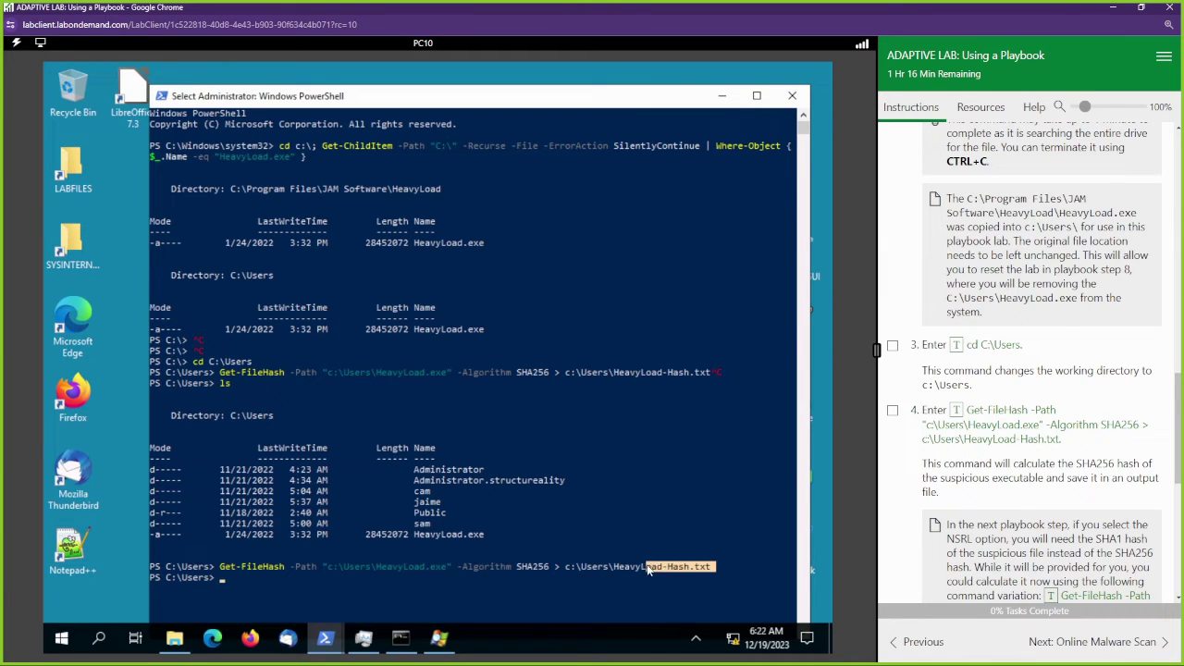
left_click(686, 526)
type("ls")
key("Return")
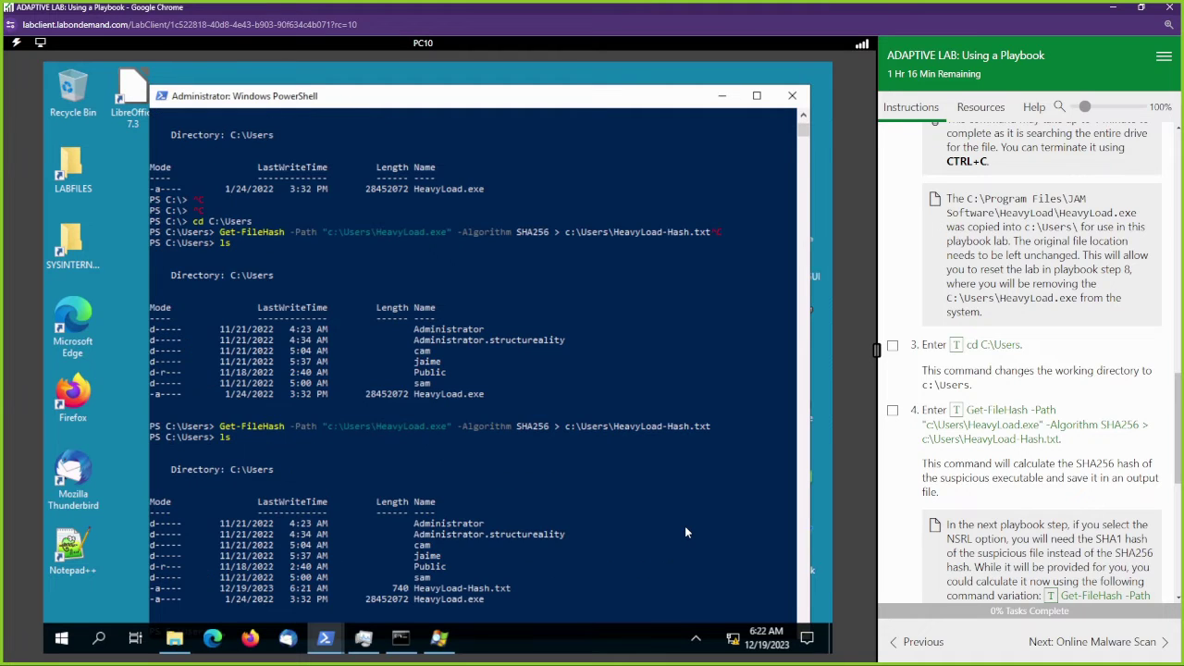
left_click_drag(511, 589, 437, 591)
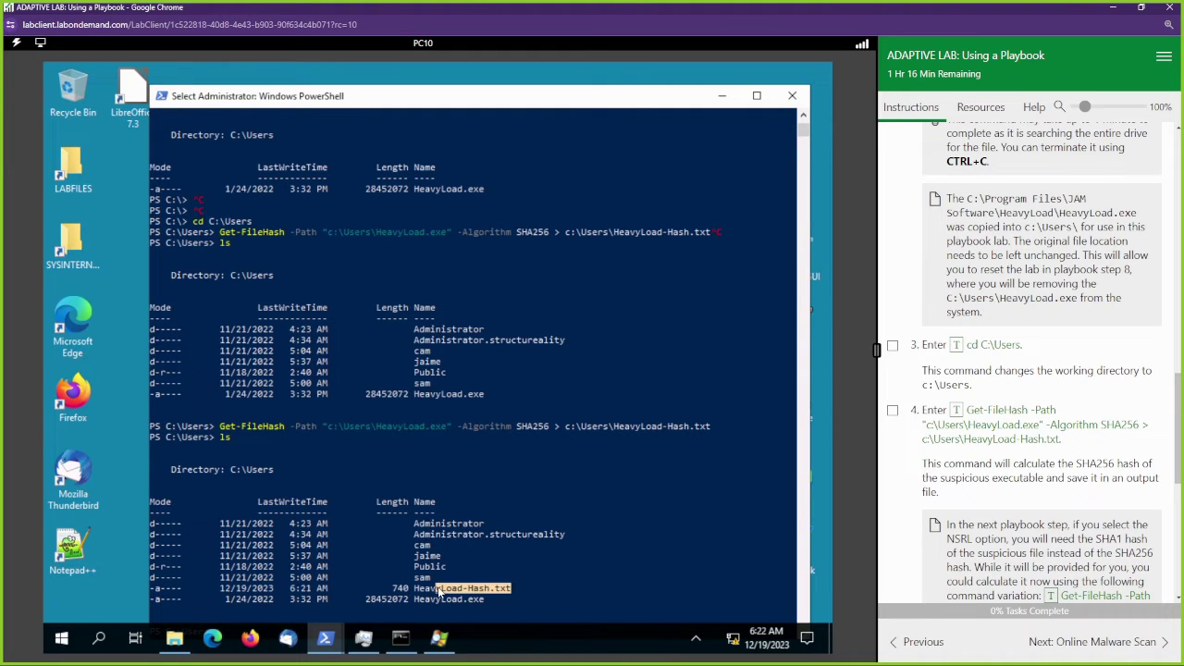
scroll(1043, 410, "down", 3)
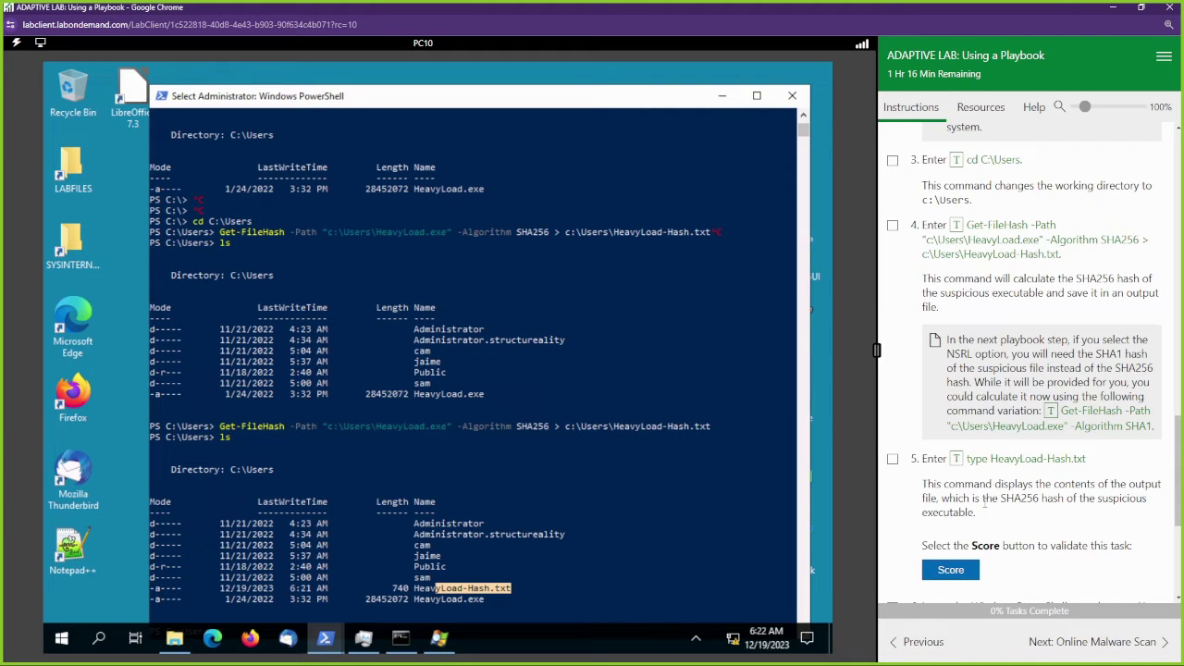
Advance to the Online Malware Scan step and choose VirusTotal as the scan method
scroll(984, 500, "down", 3)
left_click(659, 524)
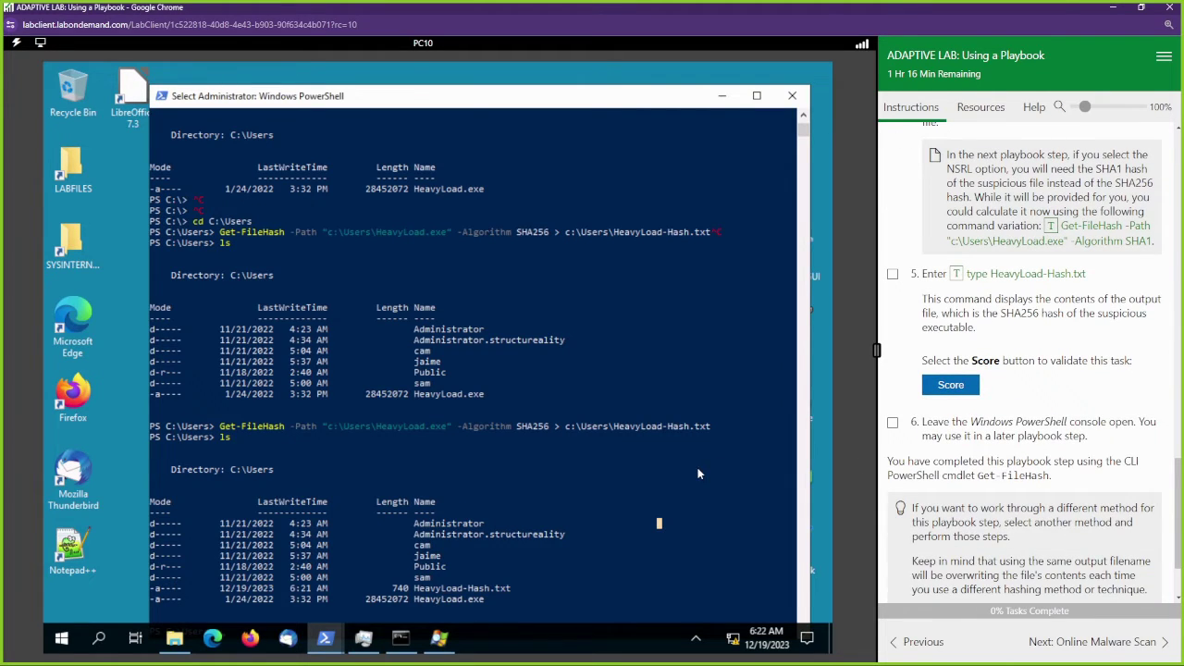
left_click(1097, 642)
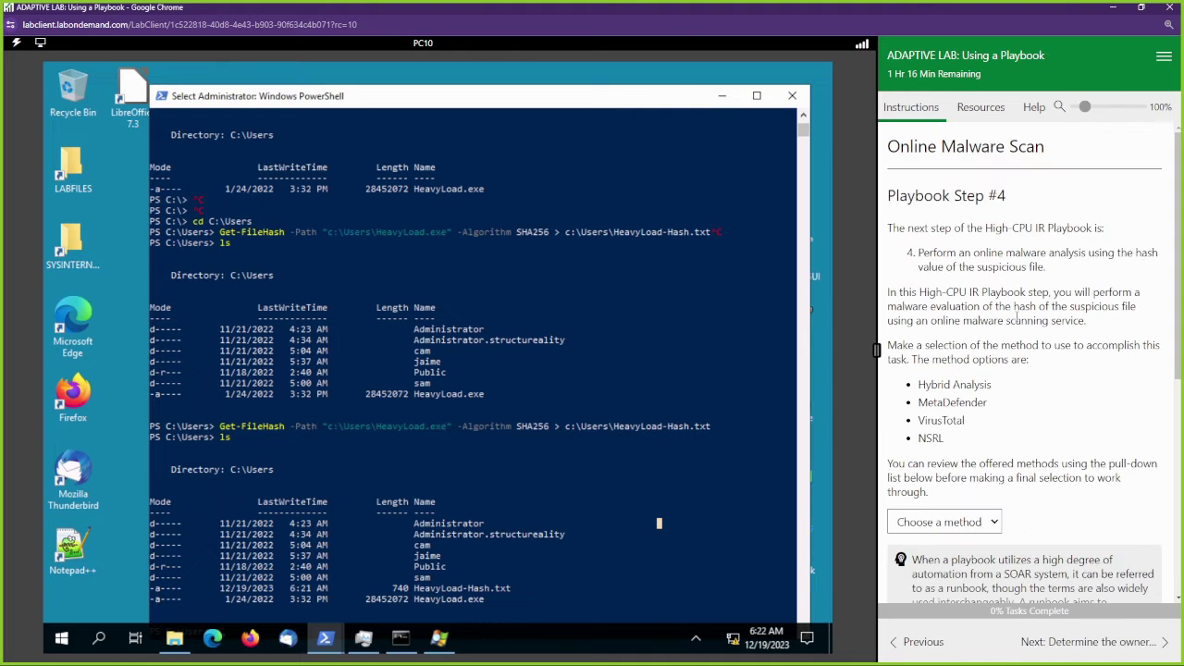
scroll(1018, 314, "down", 2)
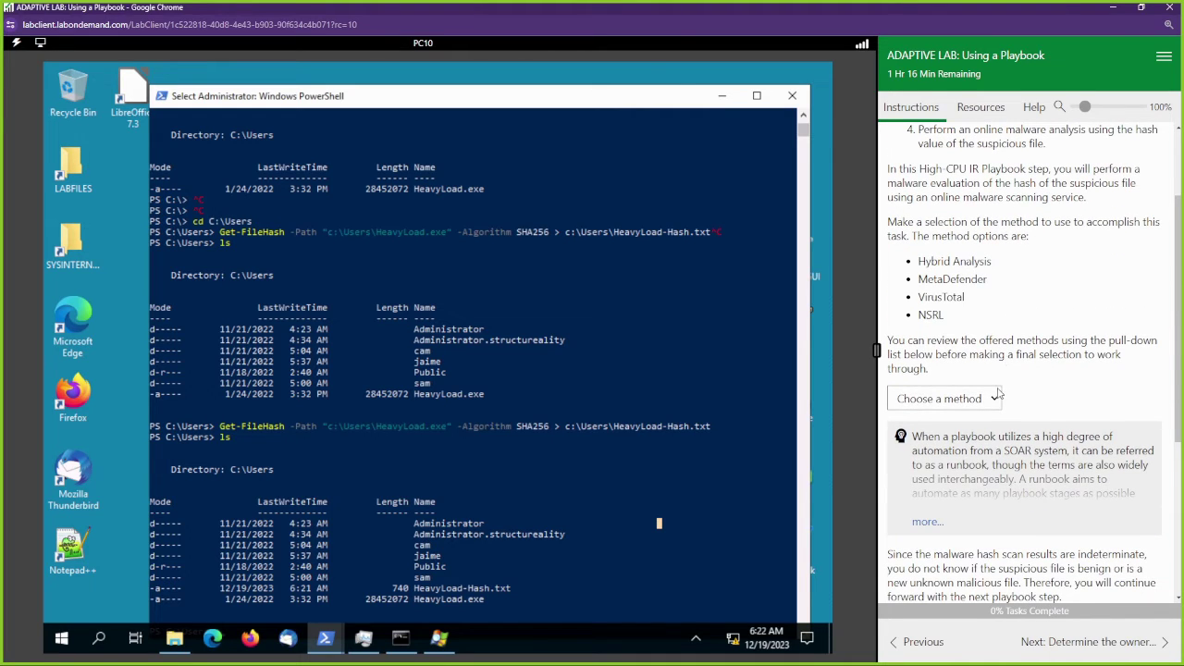
left_click(998, 398)
left_click(1062, 392)
scroll(1053, 398, "down", 5)
scroll(1051, 398, "up", 5)
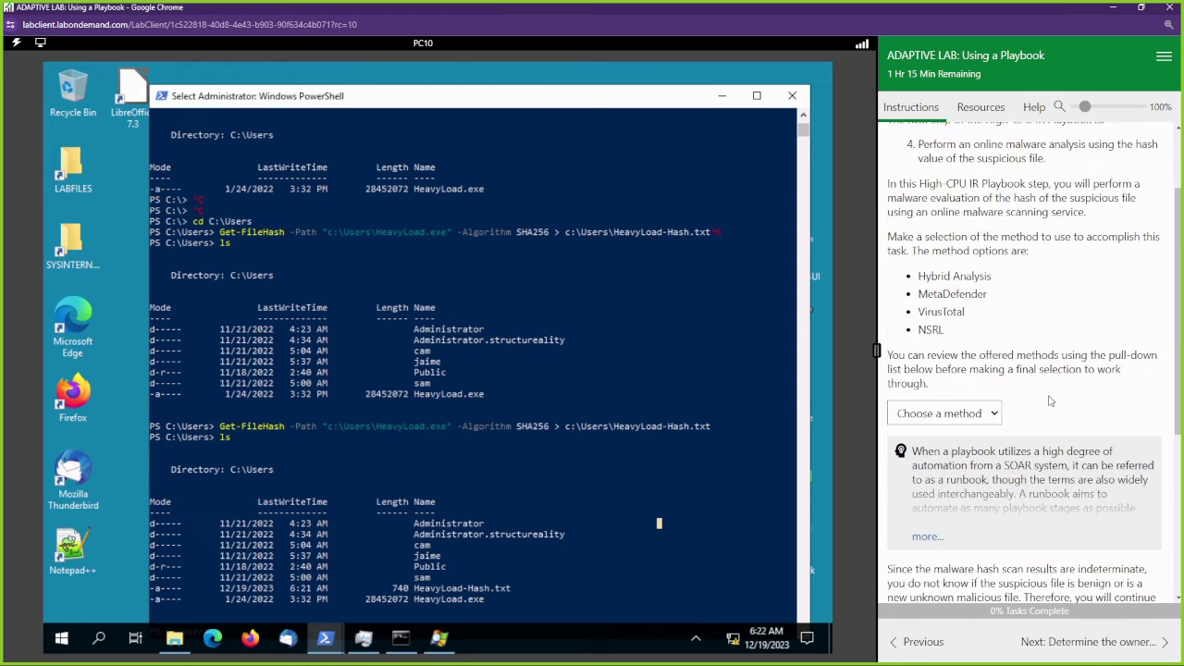
left_click(999, 418)
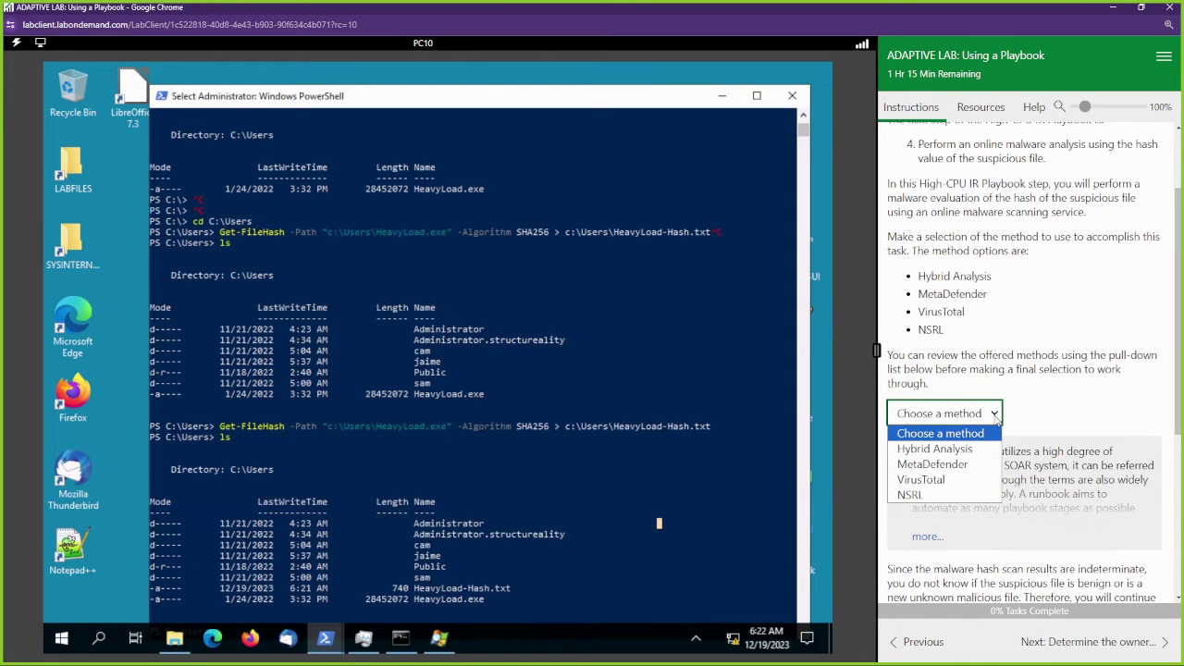
left_click(955, 479)
Copy the HeavyLoad hash to the clipboard and bring up the VirusTotal browser window
scroll(972, 477, "down", 4)
scroll(971, 477, "down", 6)
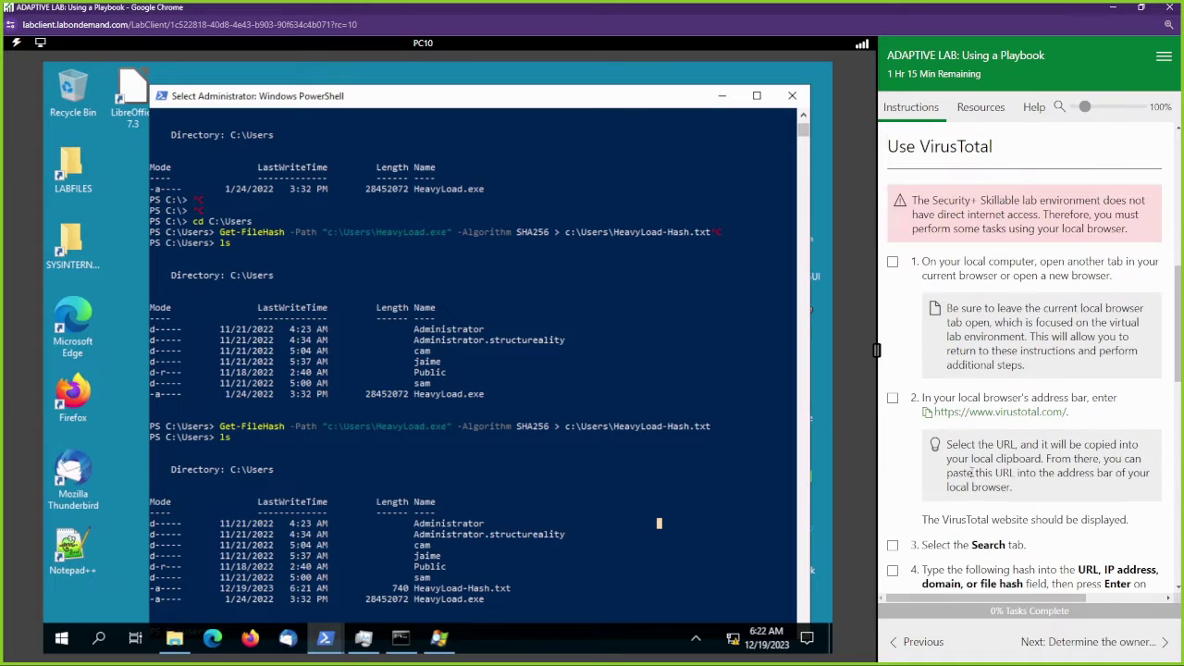
left_click(928, 439)
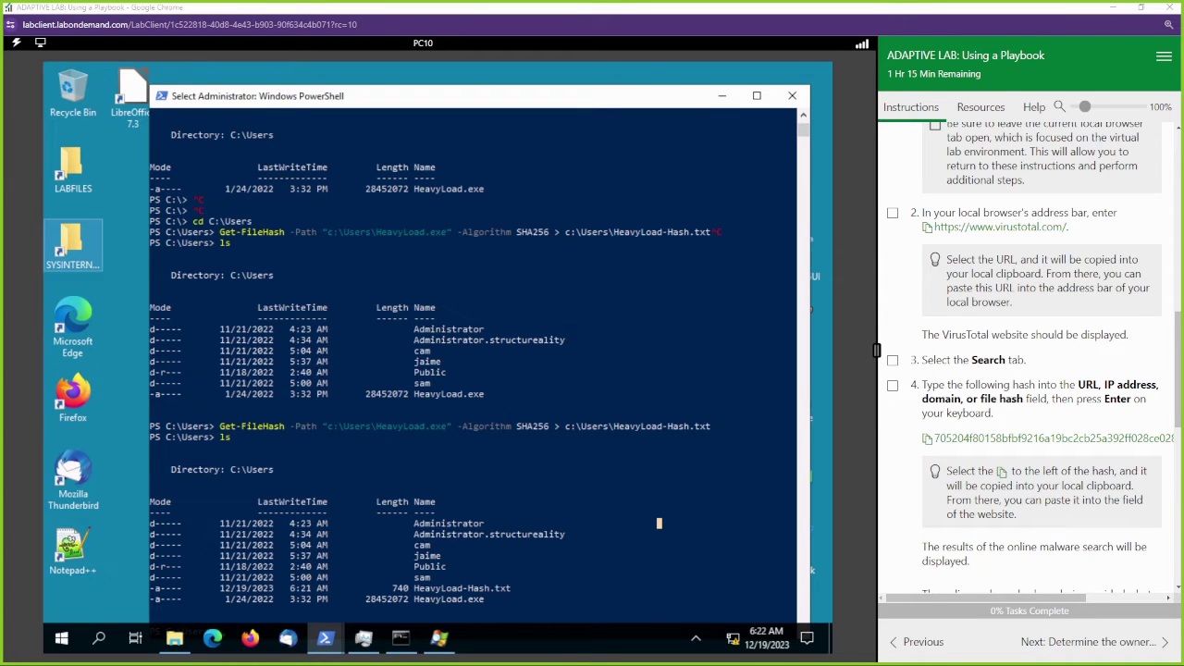
left_click(288, 639)
Paste the HeavyLoad hash into VirusTotal's search and submit the lookup
left_click_drag(376, 144, 700, 83)
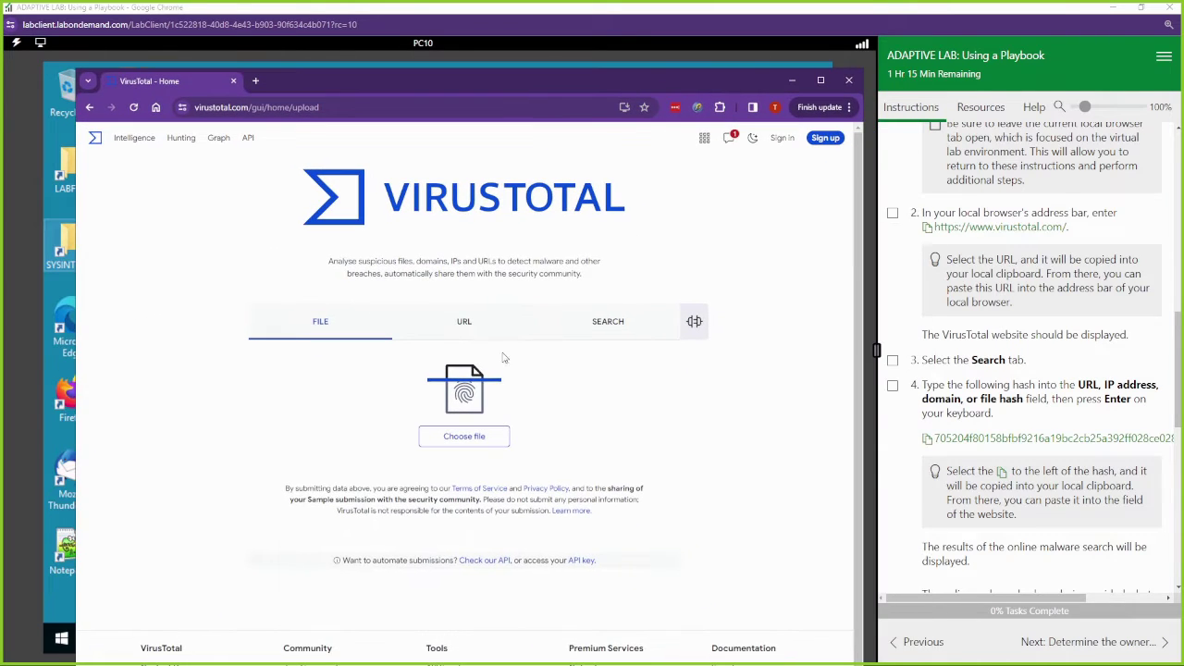
left_click(607, 326)
left_click(503, 469)
key("ctrl+v")
key("Return")
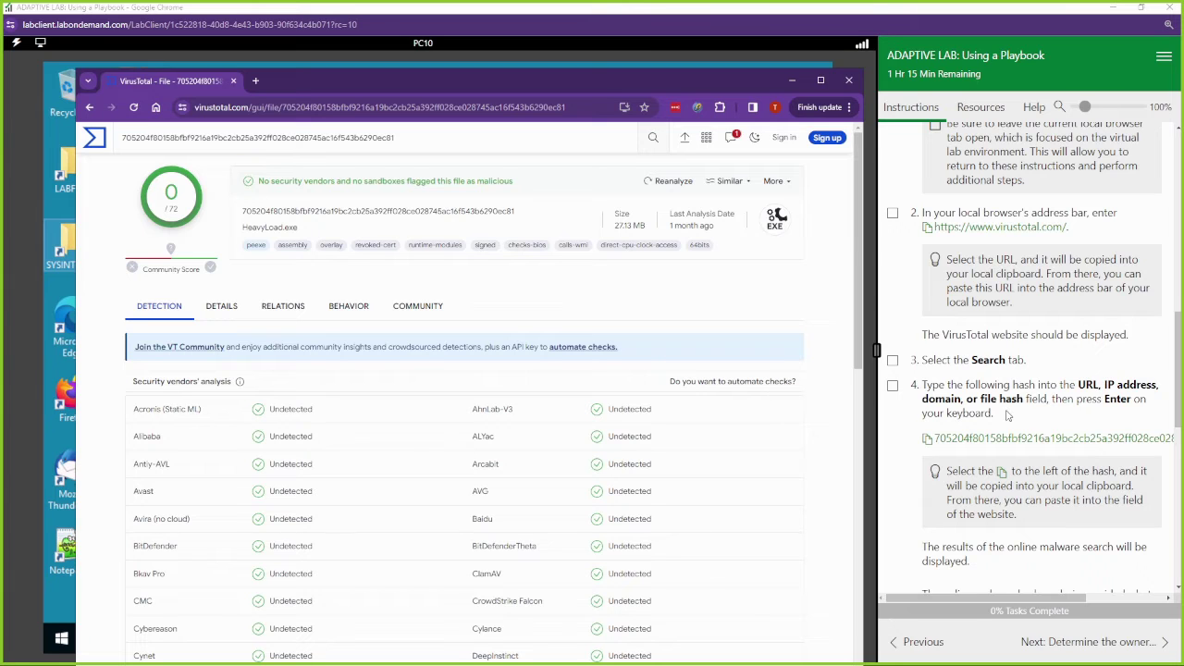
Review the vendor results showing 0/72 detections, then minimize the browser
scroll(1008, 415, "down", 2)
scroll(779, 452, "down", 3)
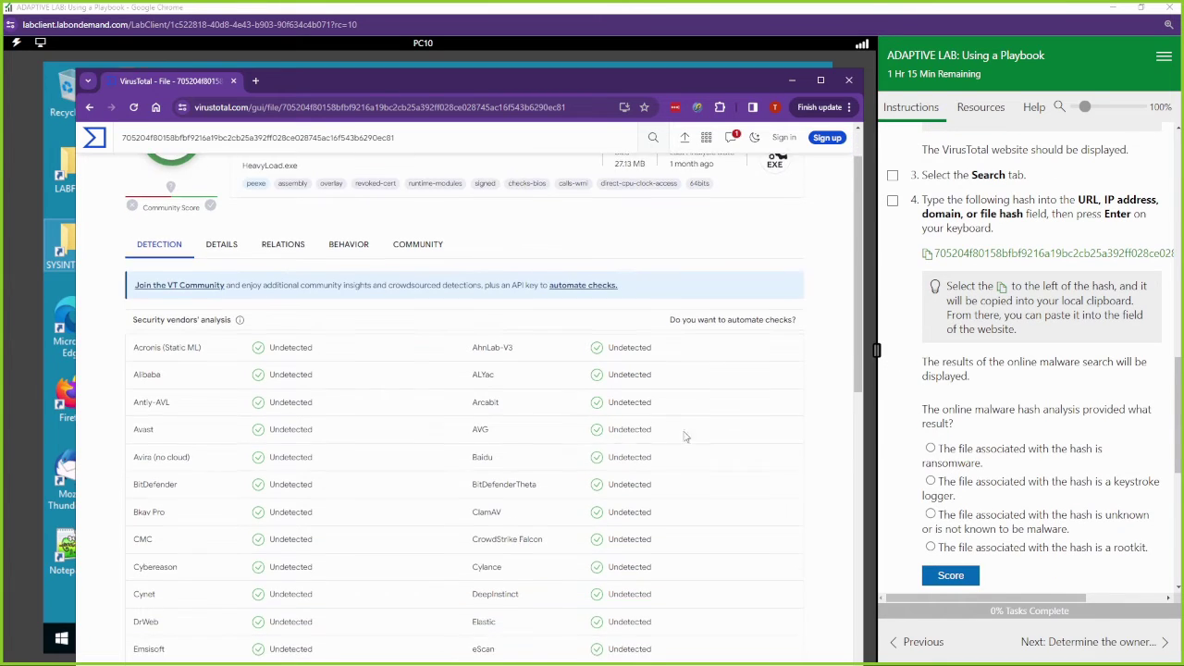
left_click_drag(681, 79, 654, 86)
scroll(663, 304, "down", 3)
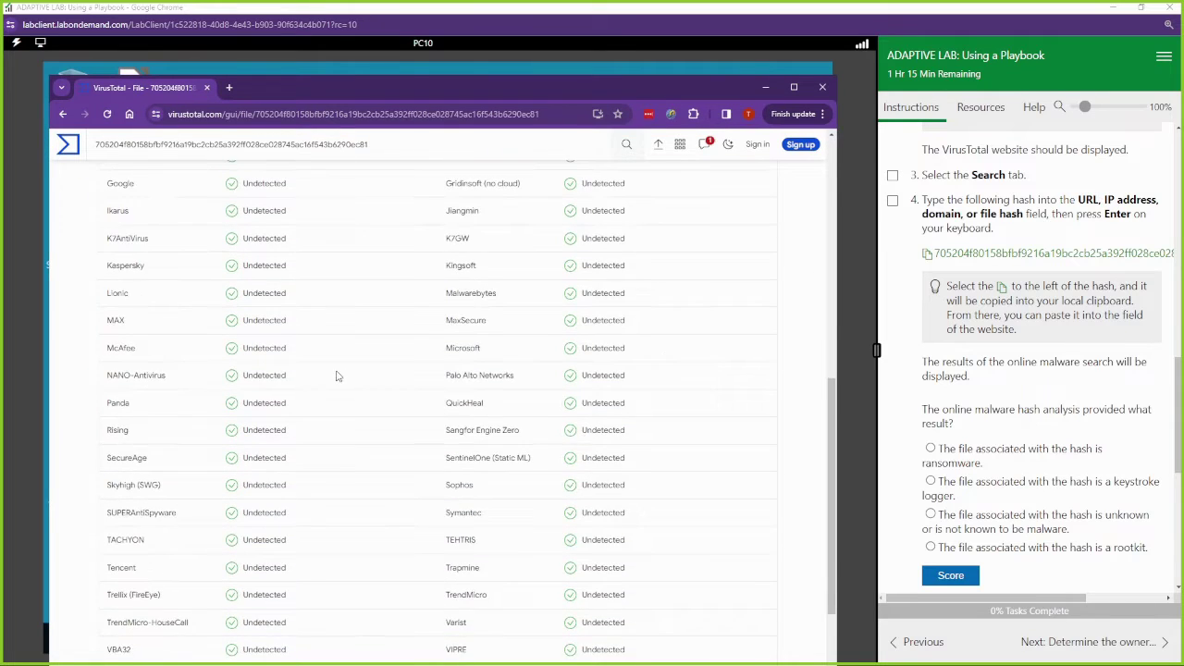
scroll(336, 373, "down", 4)
left_click(765, 87)
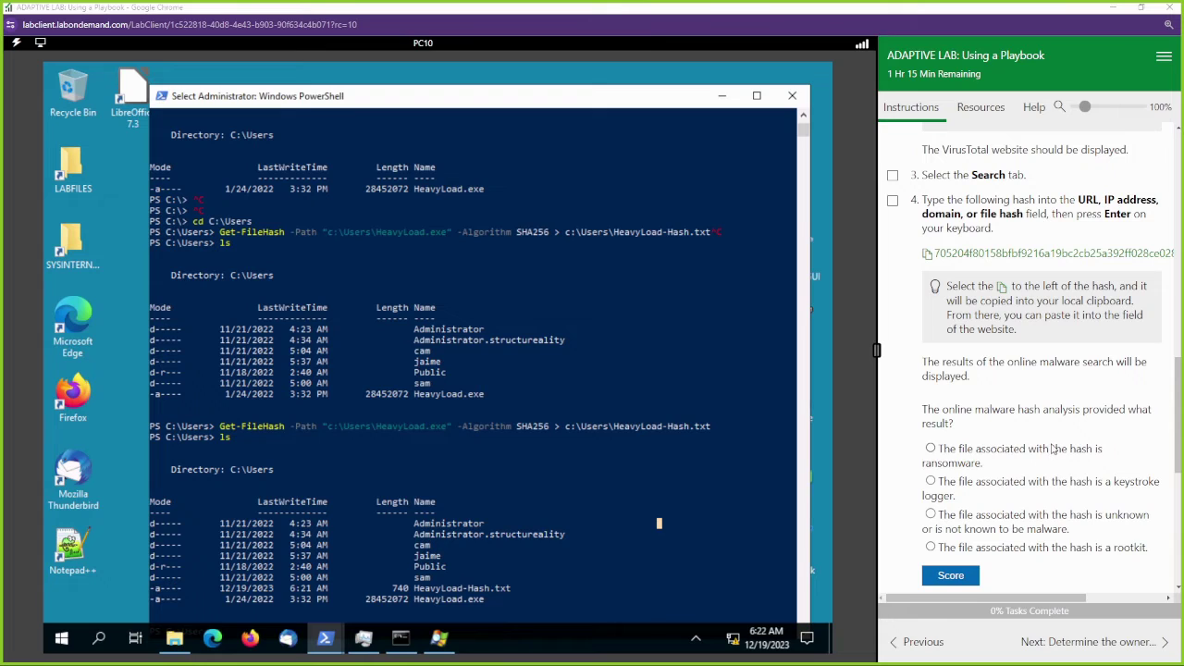
Answer 'unknown or not known to be malware', score it correct, and continue to Playbook Step #5
scroll(1051, 435, "down", 1)
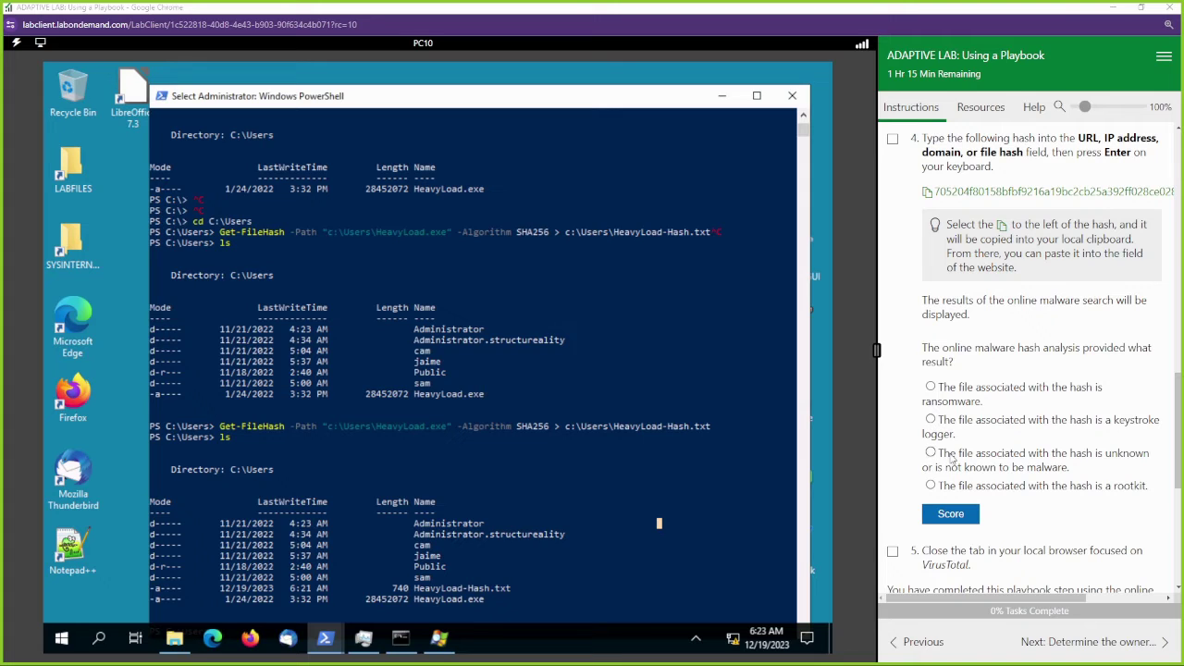
left_click(931, 453)
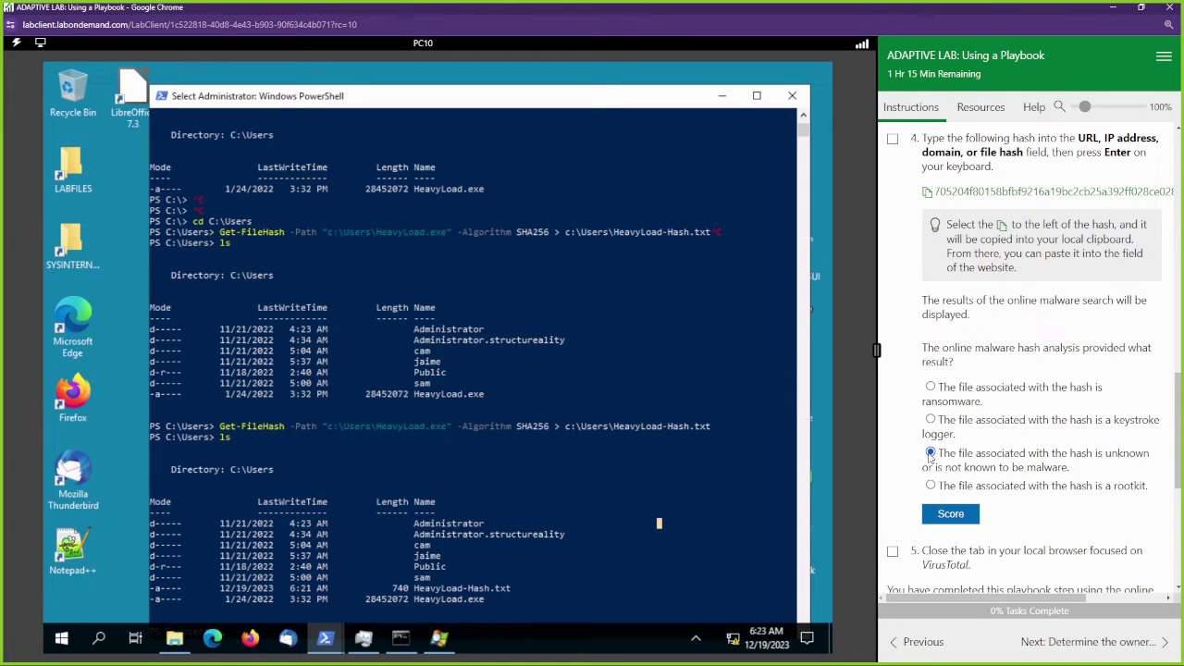
left_click(967, 516)
scroll(1030, 475, "down", 5)
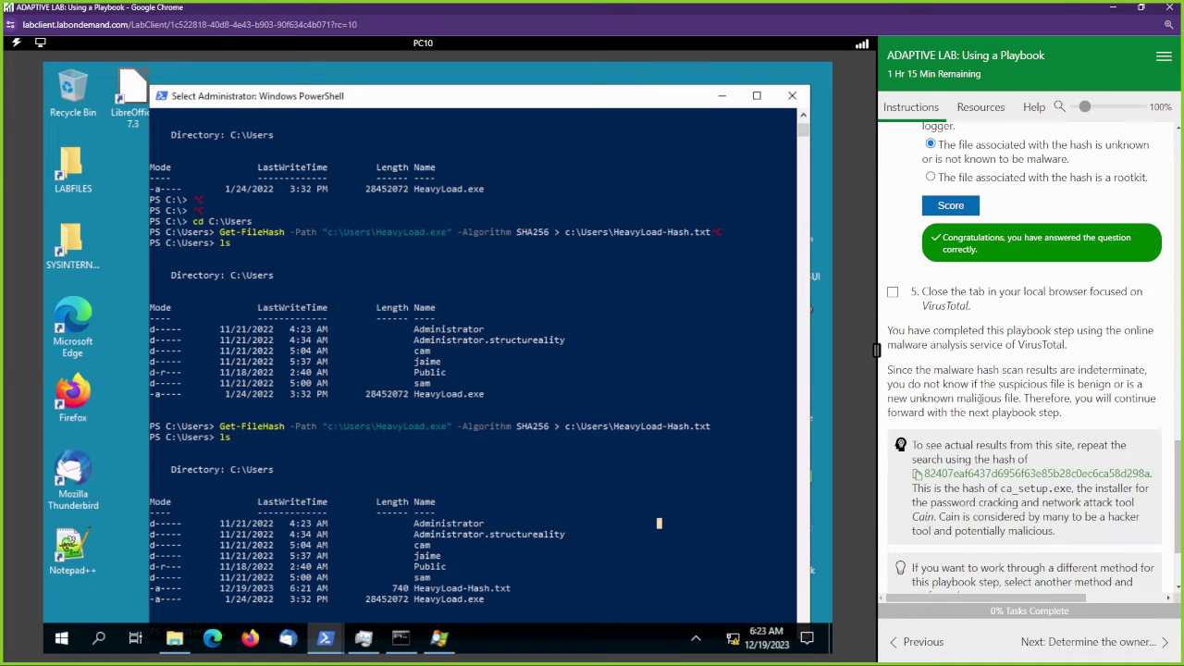
left_click(1111, 650)
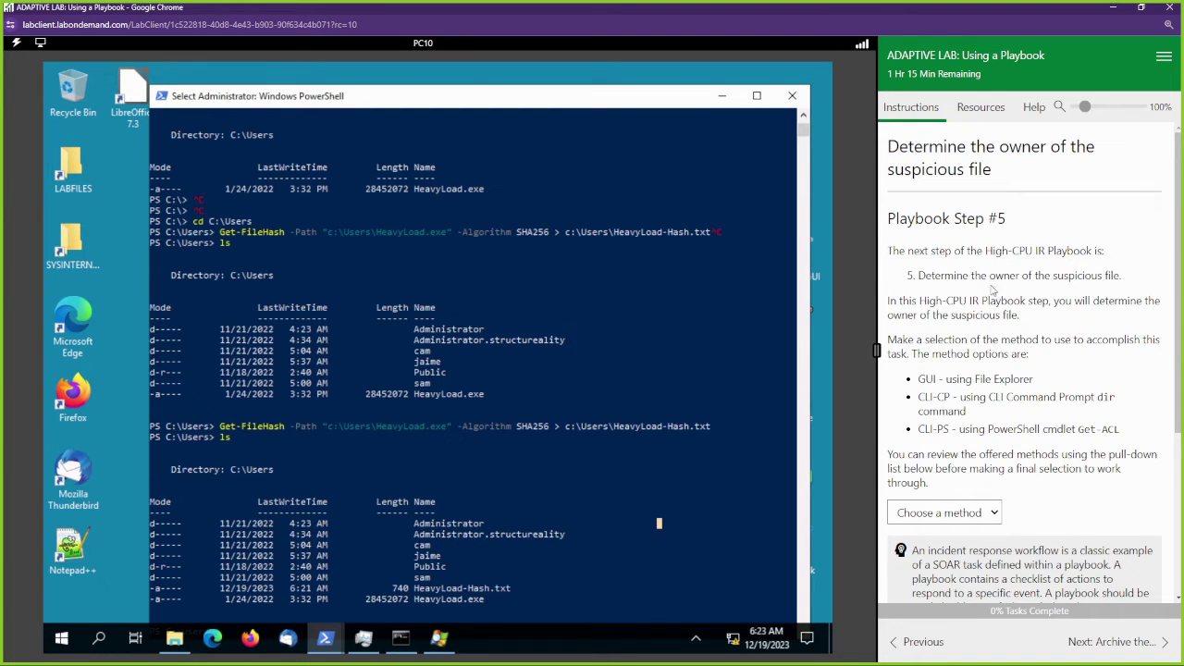
Pick CLI-PS and clear the console with cls to check HeavyLoad.exe's owner via Get-Acl
scroll(1015, 377, "down", 2)
left_click(976, 389)
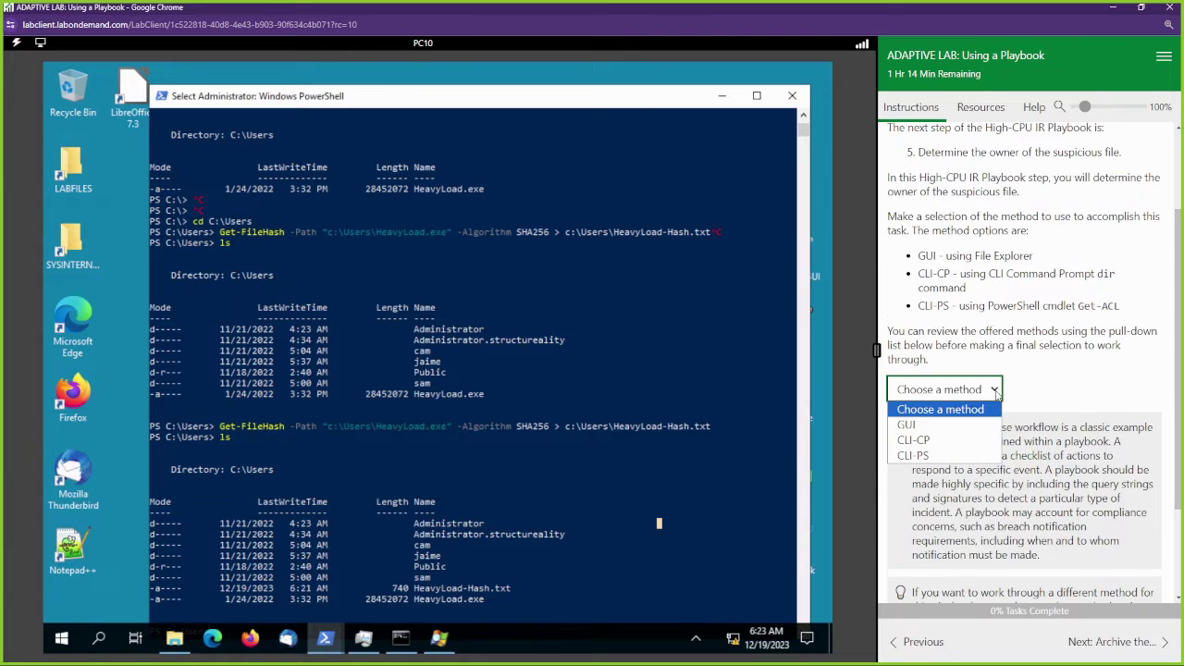
left_click(953, 455)
scroll(987, 445, "down", 3)
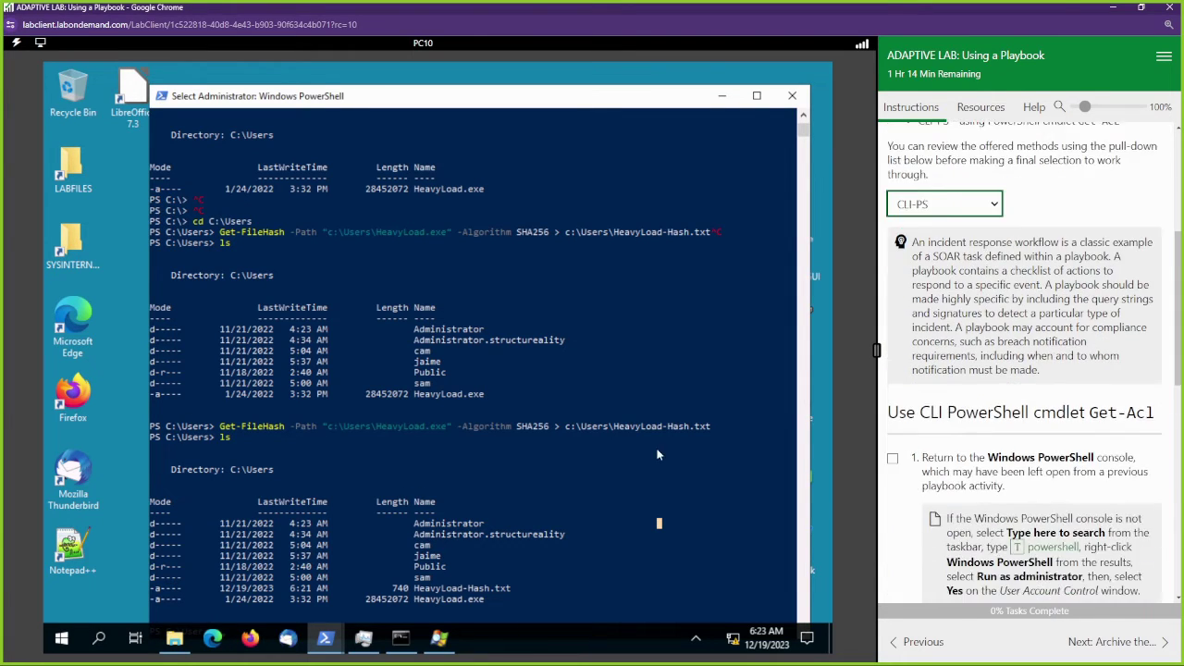
type("cls")
key("Return")
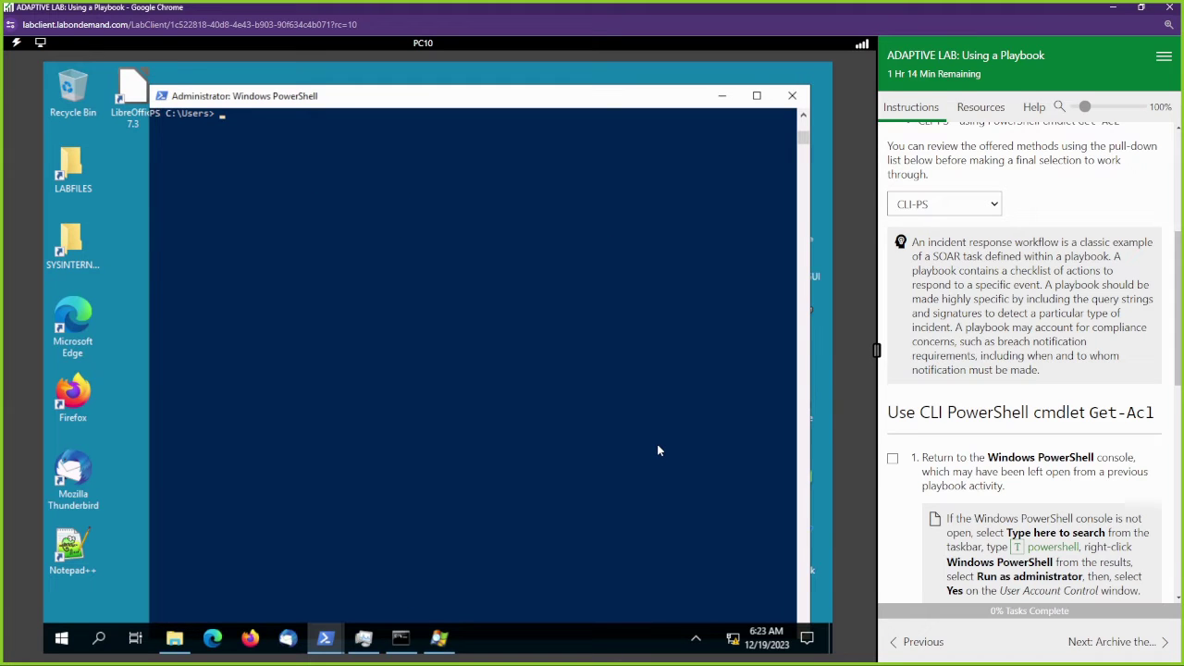
scroll(1169, 384, "down", 2)
scroll(1020, 421, "down", 2)
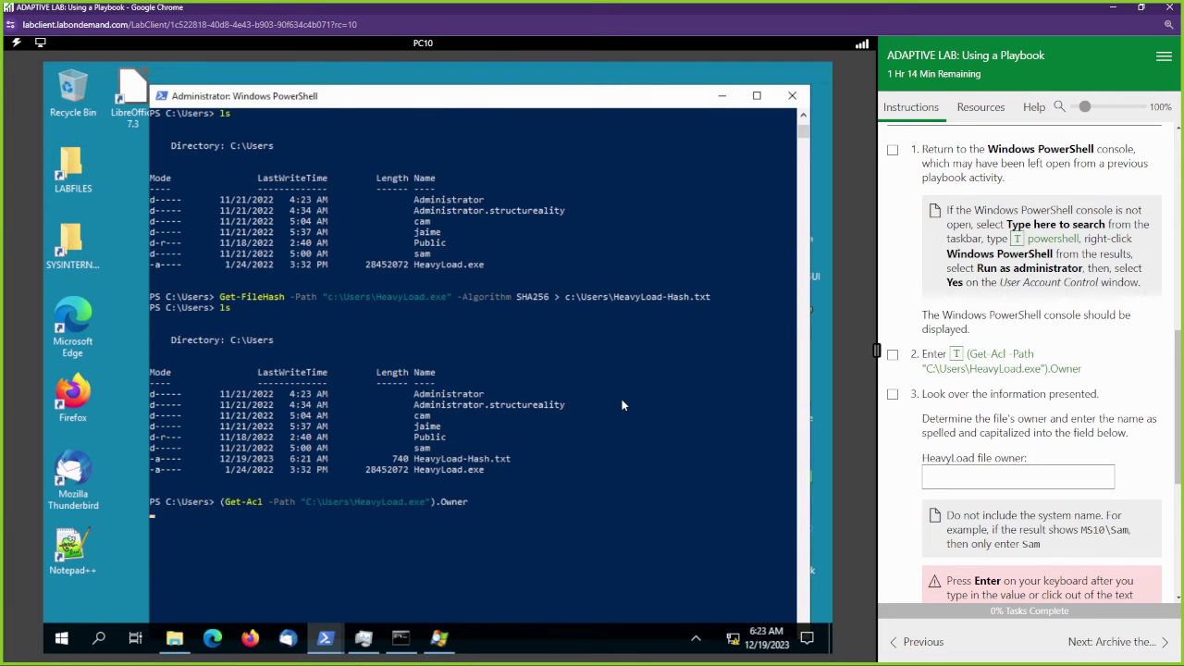
scroll(197, 451, "down", 6)
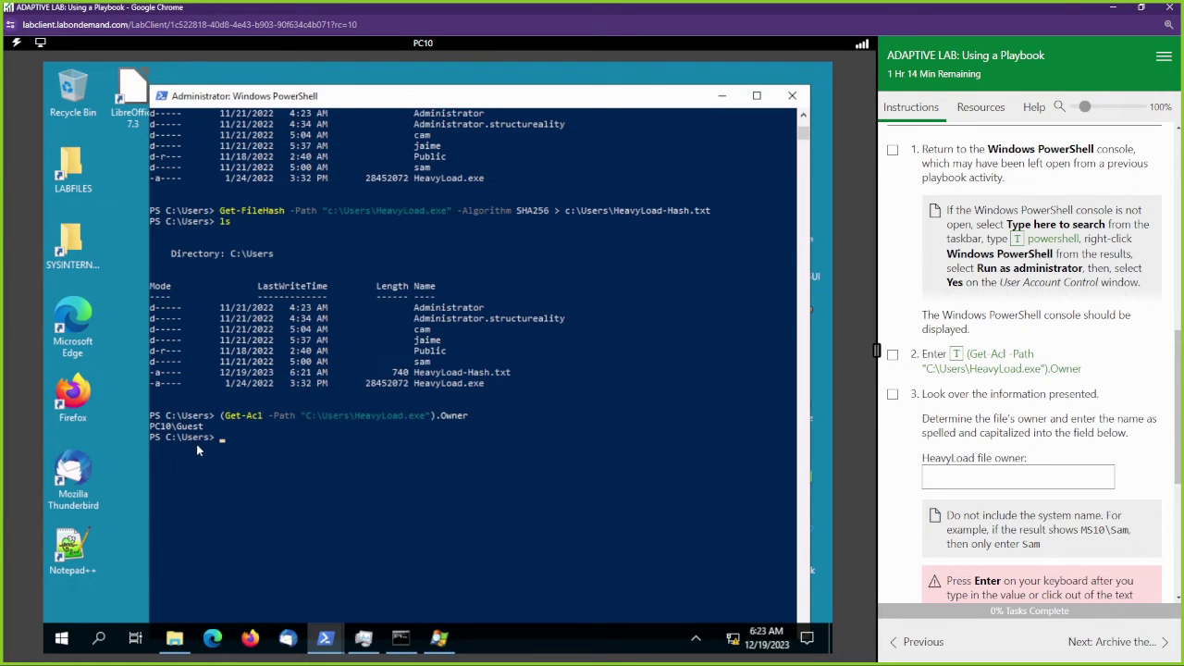
Enter Guest as the file owner, score it as matched, and minimize PowerShell
left_click(1014, 482)
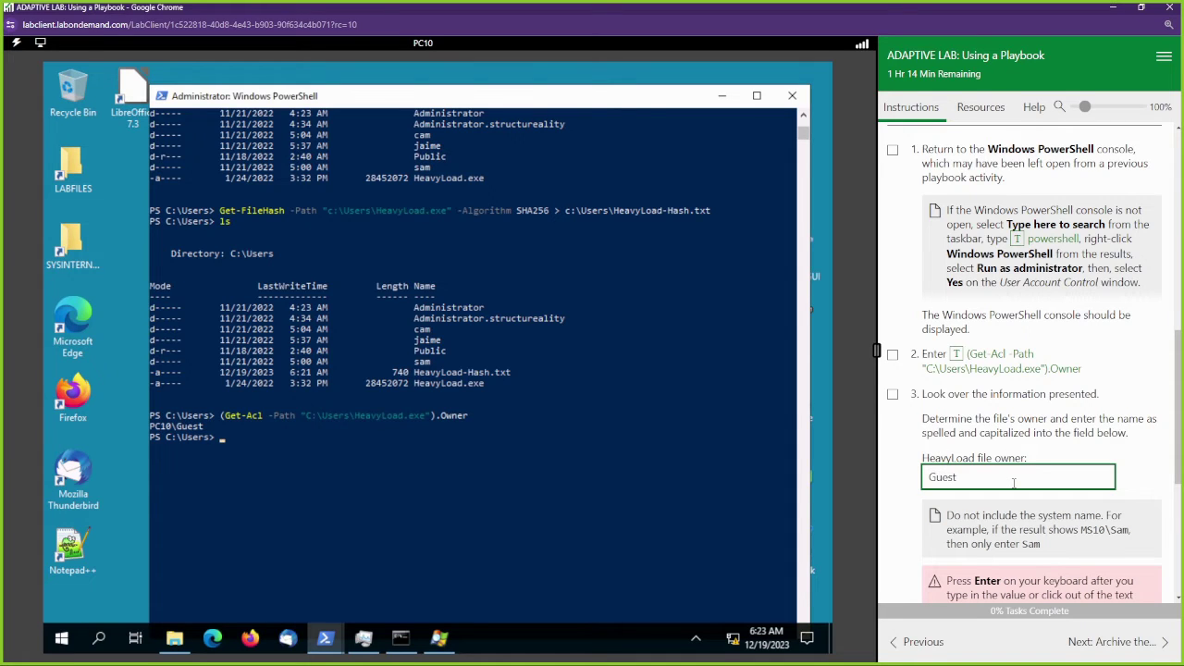
type("Guest")
scroll(1014, 482, "down", 2)
left_click(951, 491)
scroll(1018, 495, "down", 1)
scroll(1029, 498, "down", 1)
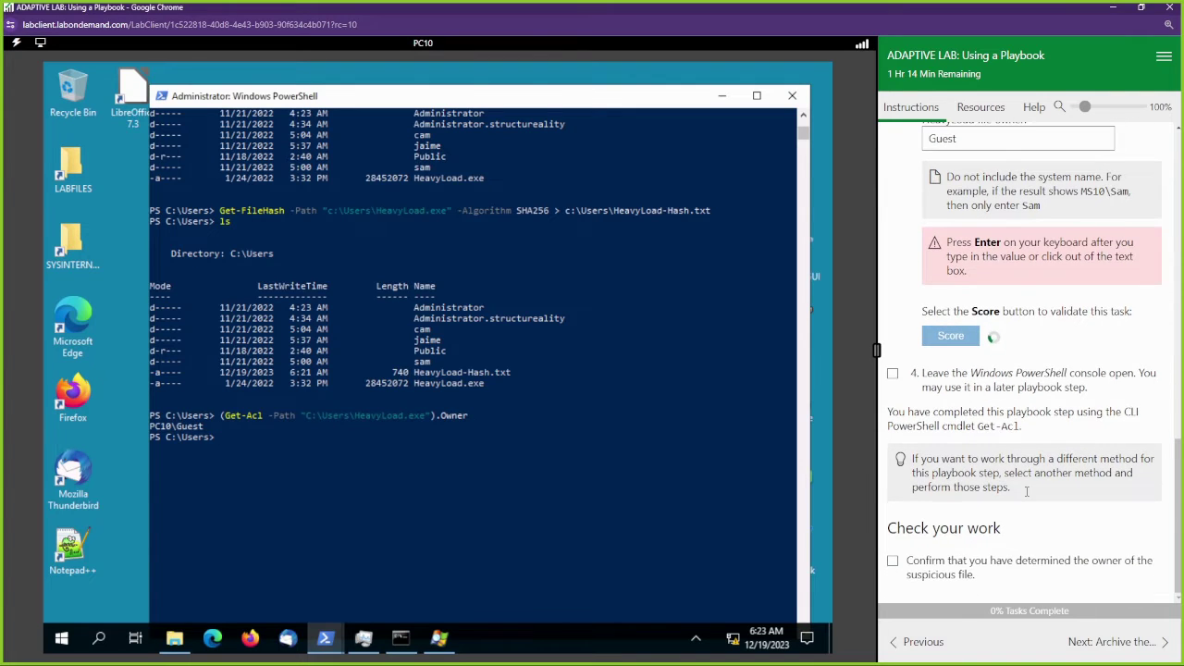
left_click(724, 95)
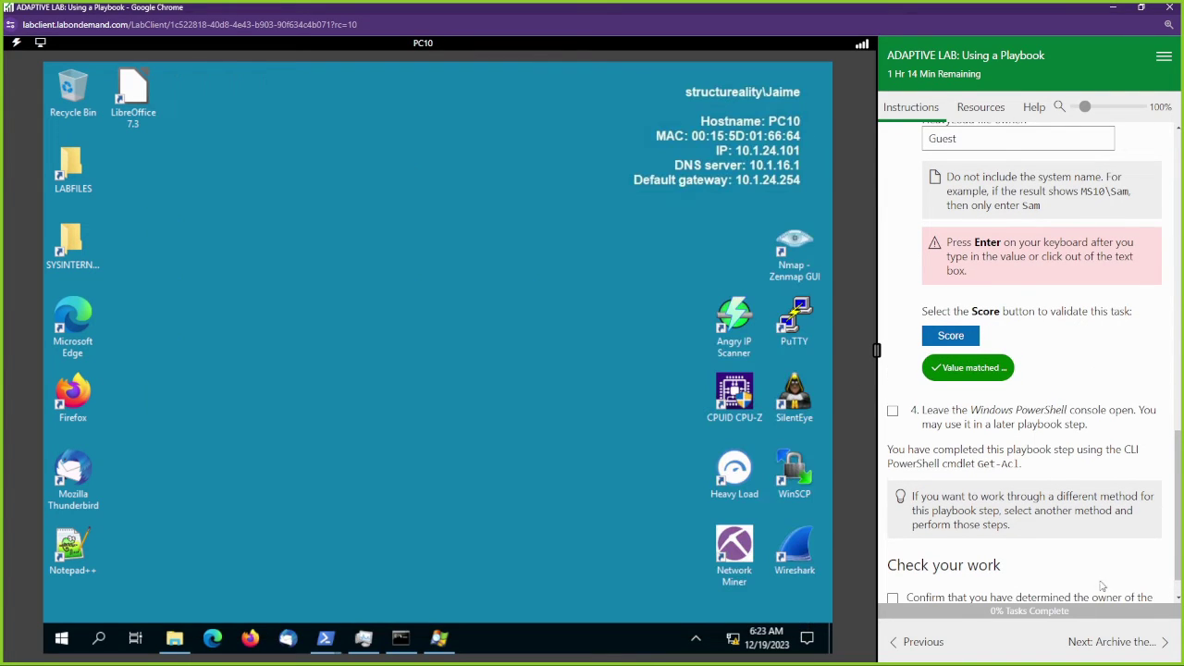
Advance to the archiving task and choose CLI-CP as the archiving method
scroll(1030, 537, "up", 1)
scroll(1030, 537, "down", 1)
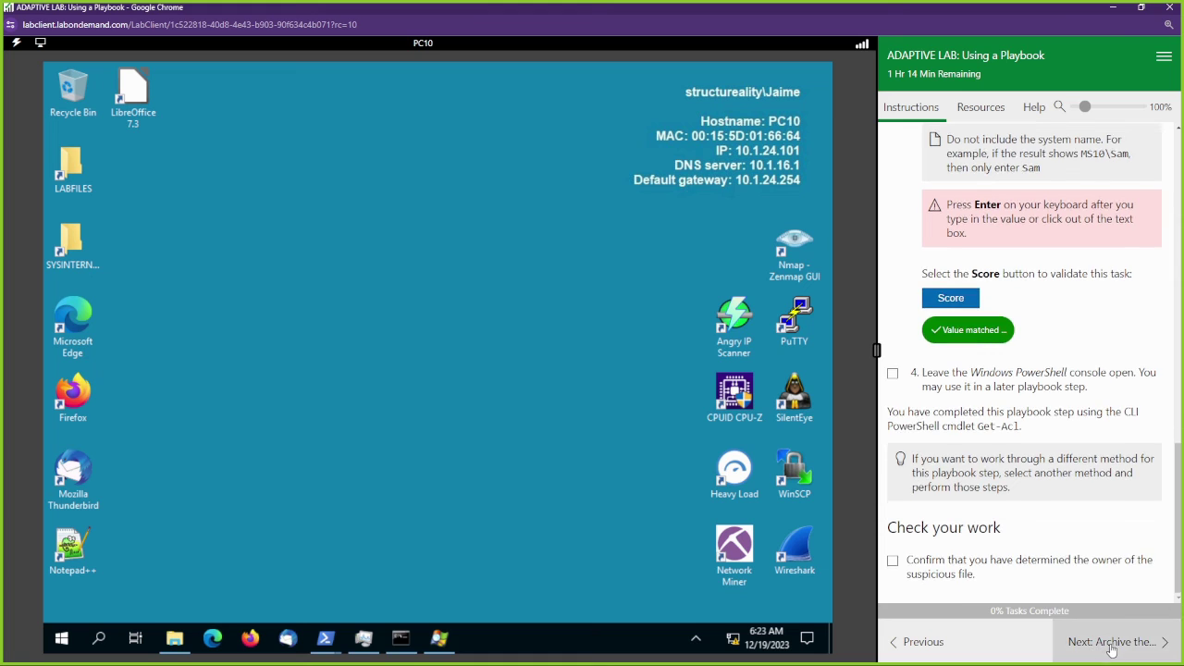
left_click(1083, 642)
scroll(1001, 305, "down", 2)
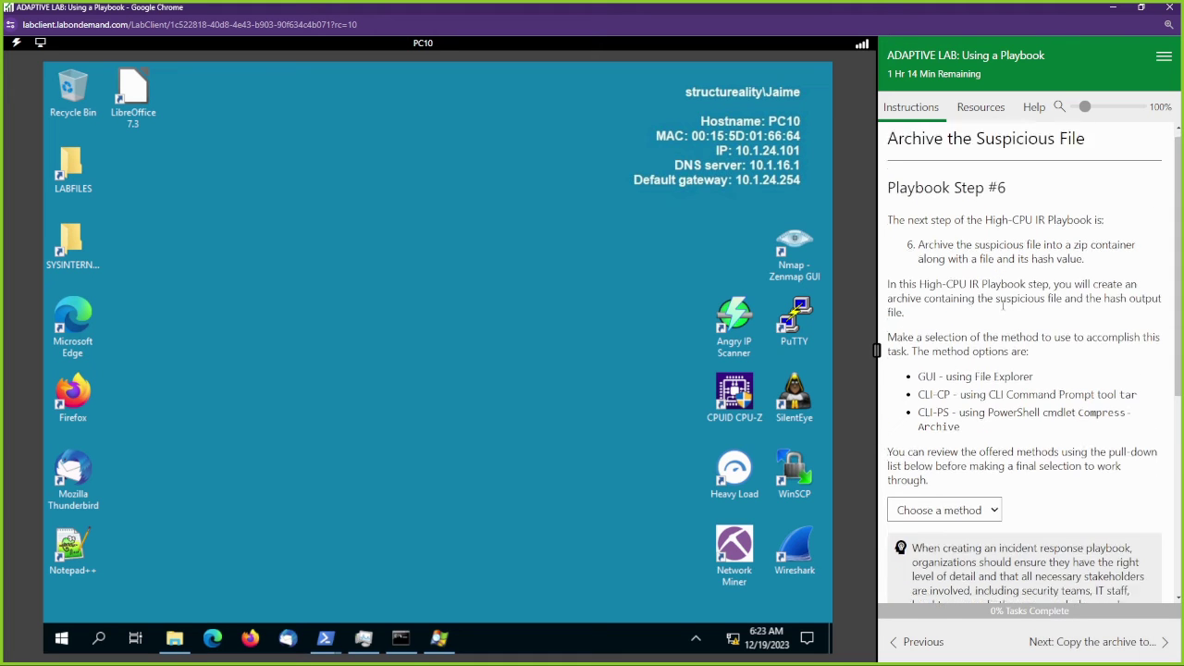
left_click(996, 337)
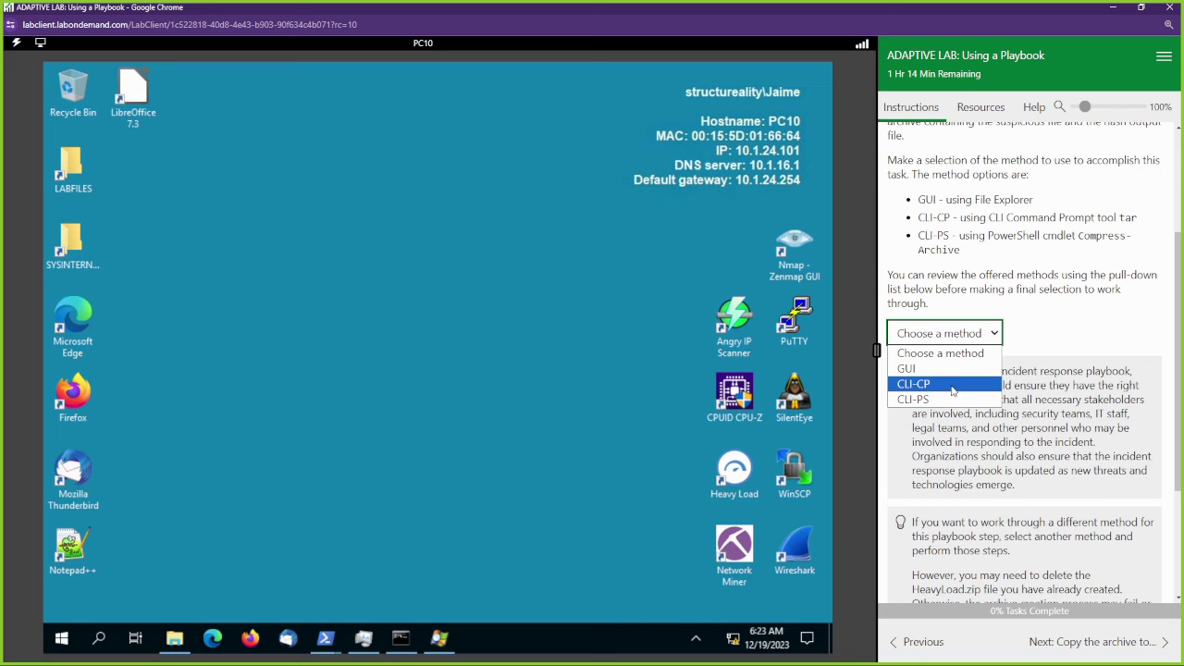
left_click(953, 384)
scroll(998, 407, "down", 2)
scroll(998, 403, "down", 3)
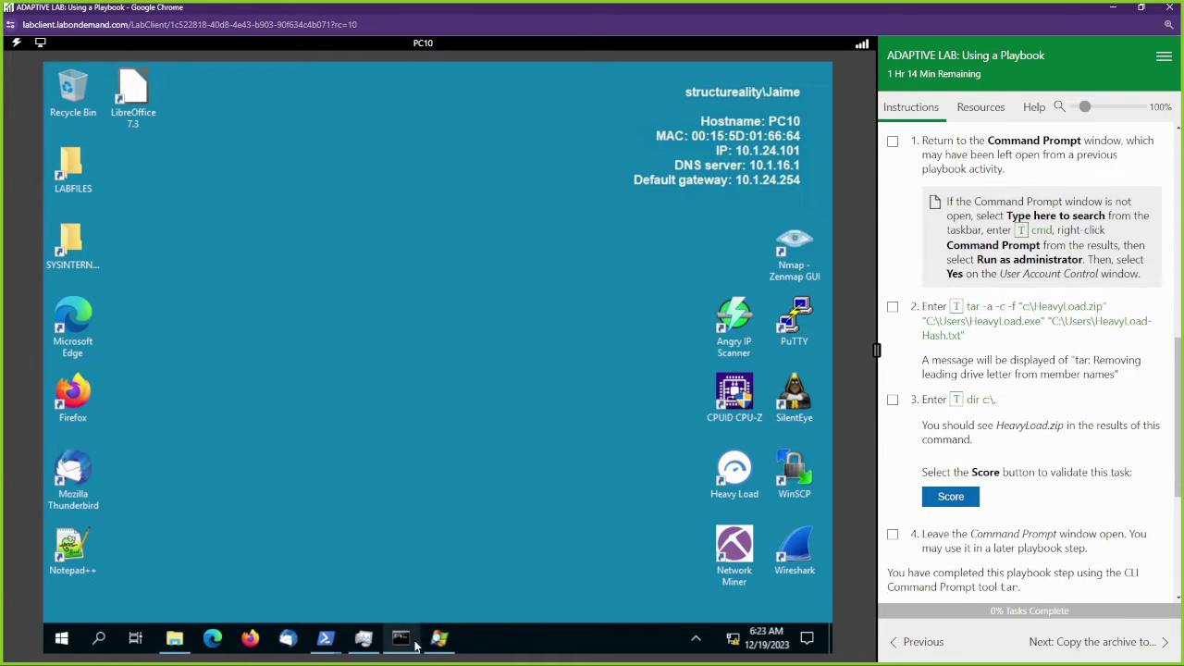
scroll(944, 324, "up", 3)
left_click(952, 146)
left_click(926, 195)
scroll(981, 277, "down", 2)
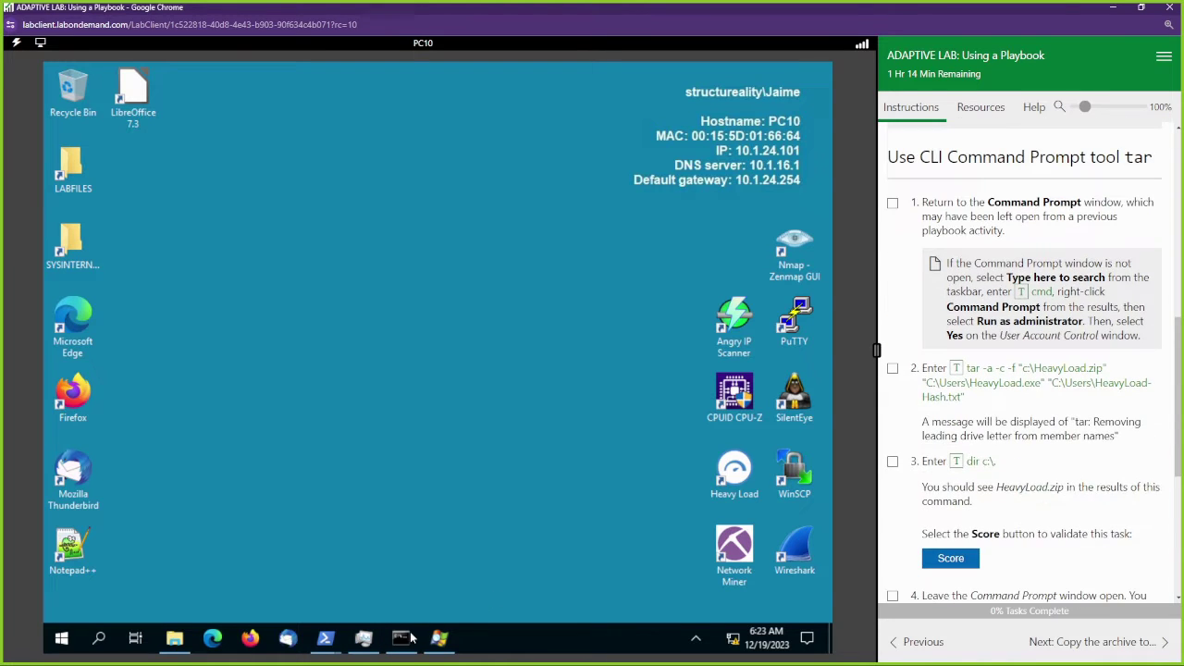
Restore the administrator Command Prompt and clear it with cls
left_click(401, 638)
left_click(582, 328)
type("cls")
key("Return")
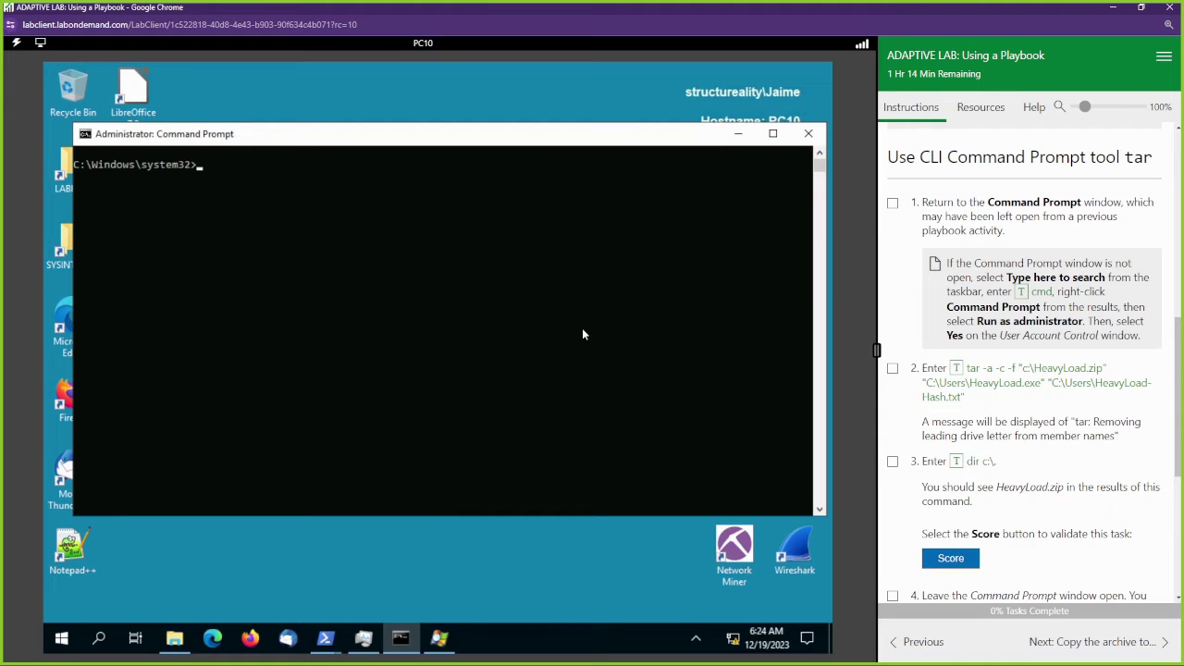
Run the tar -a -c -f command to create c:\HeavyLoad.zip and confirm it with dir c:\
left_click(956, 367)
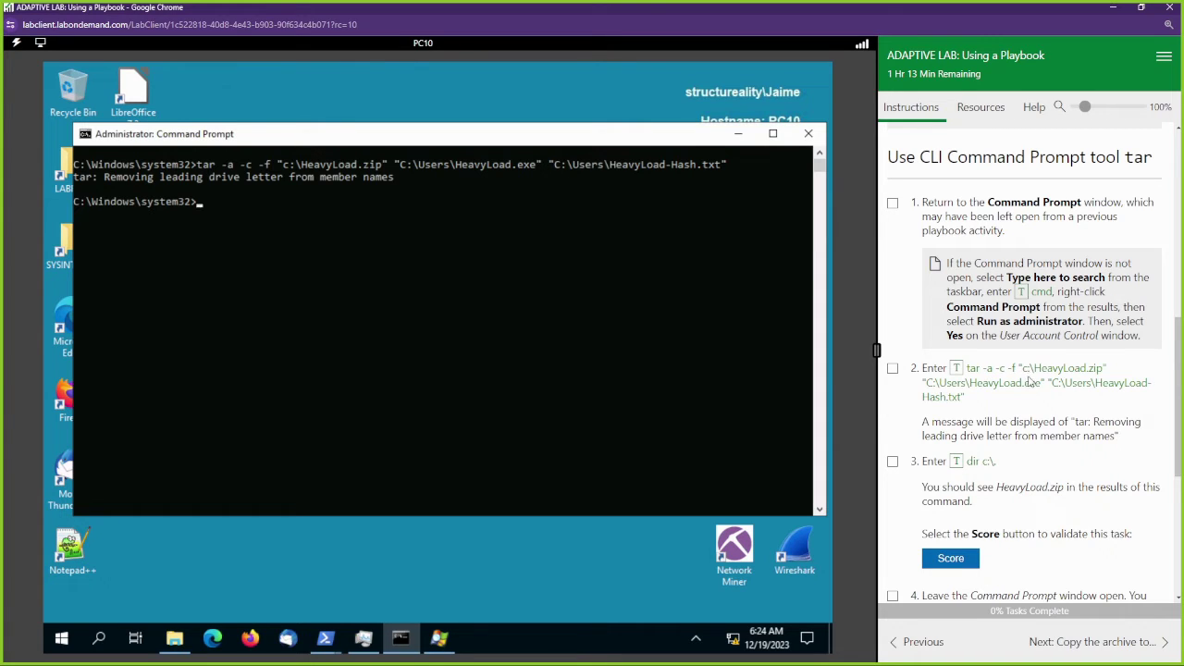
left_click(959, 467)
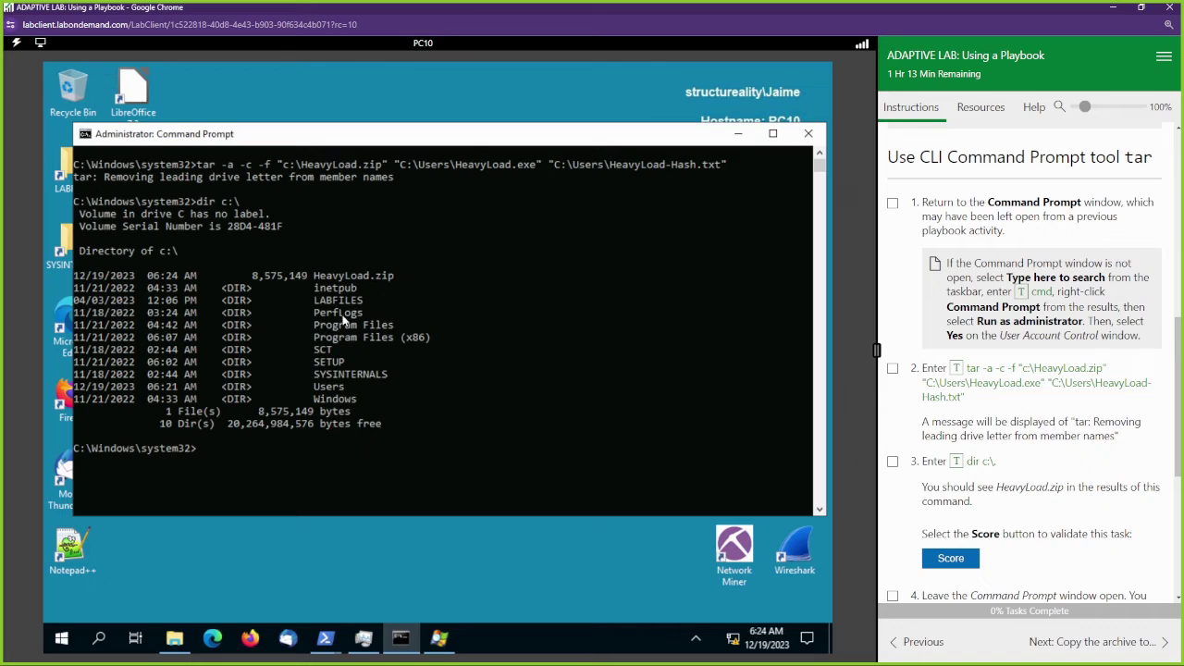
left_click_drag(398, 275, 317, 276)
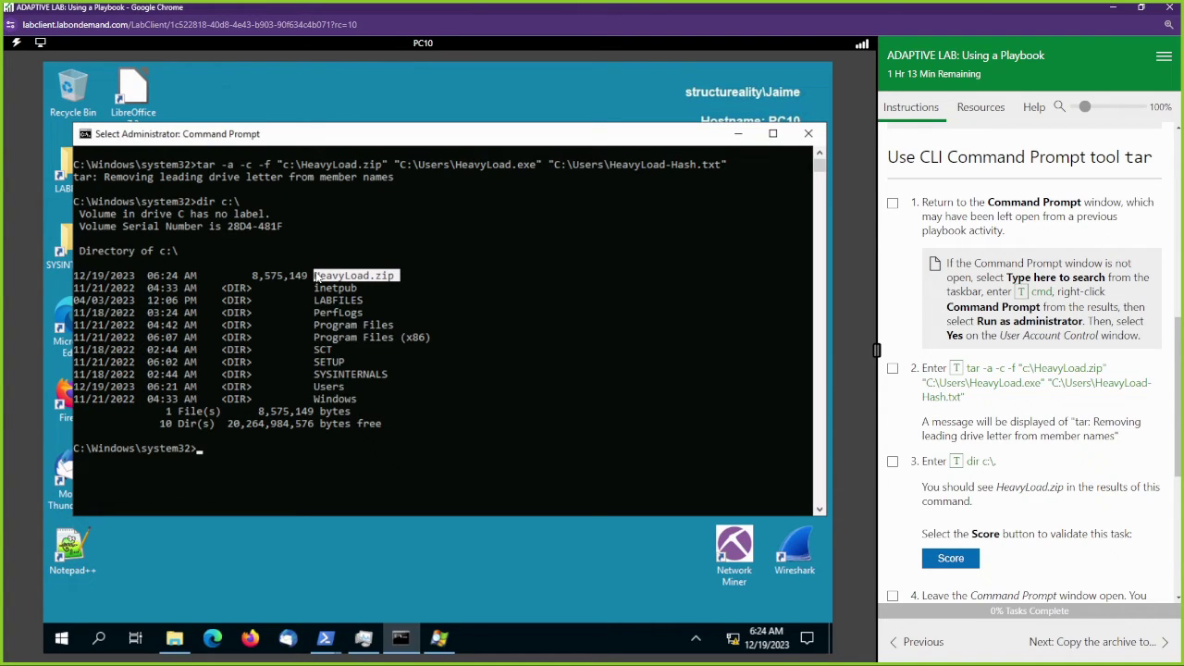
Highlight the archive, hash file and HeavyLoad.exe paths in the tar command, then submit for scoring
left_click_drag(381, 165, 291, 170)
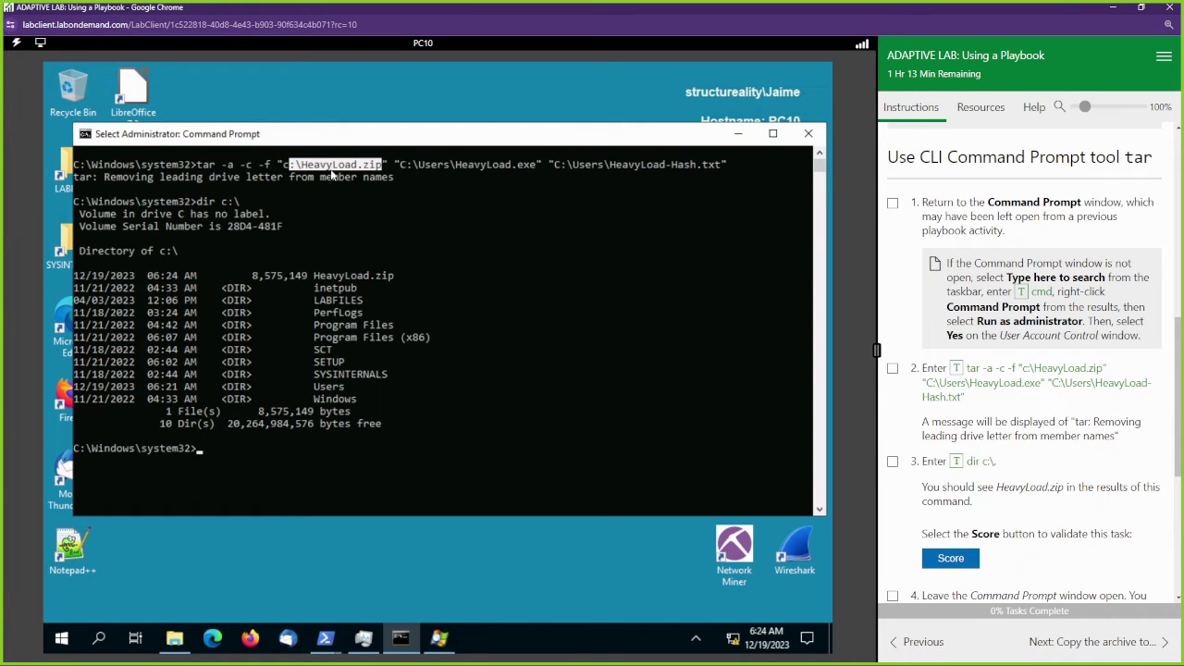
left_click_drag(407, 164, 692, 165)
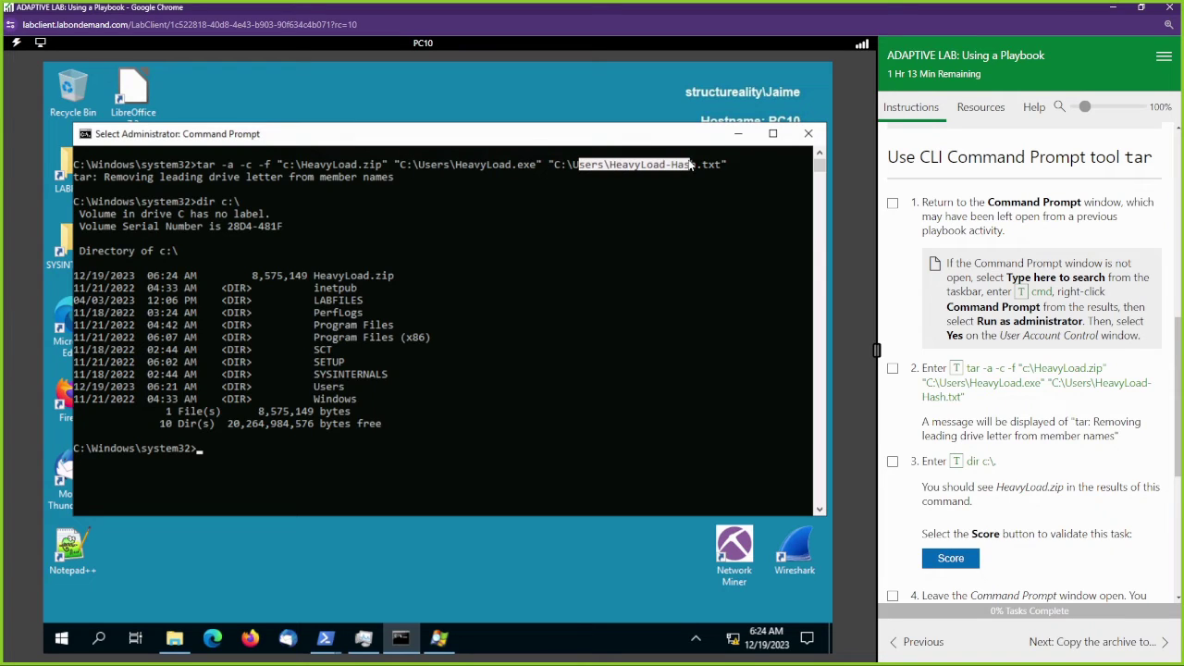
left_click_drag(461, 165, 554, 167)
left_click_drag(637, 159, 715, 159)
left_click_drag(383, 164, 302, 165)
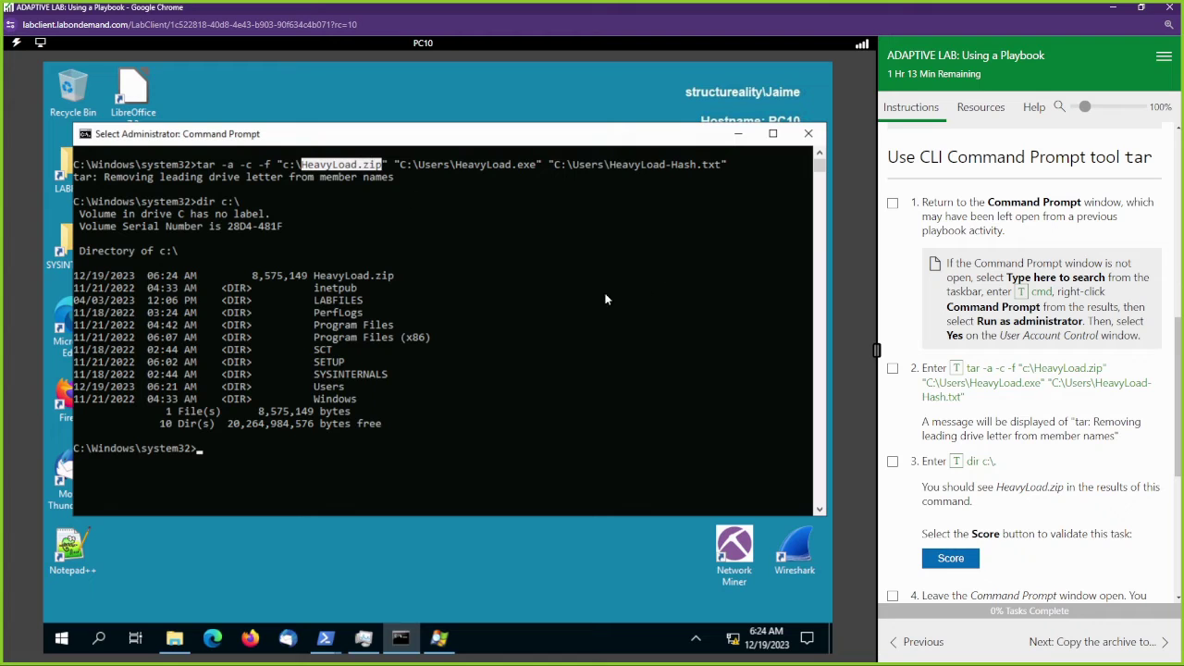
left_click(962, 565)
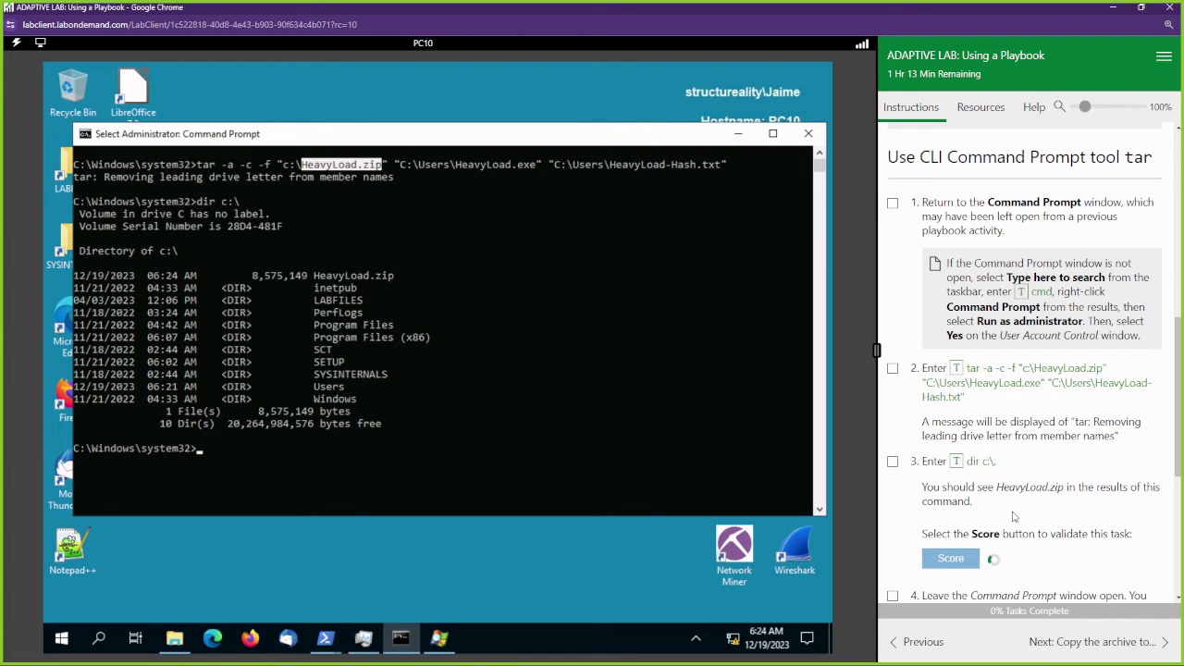
scroll(1014, 516, "down", 3)
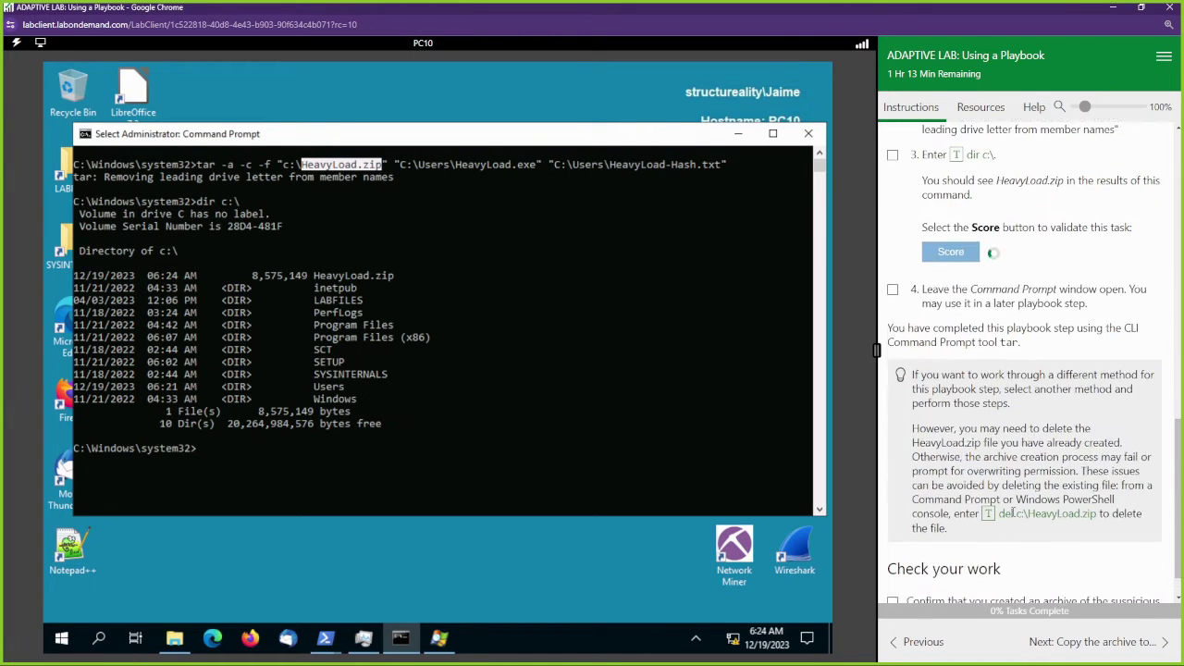
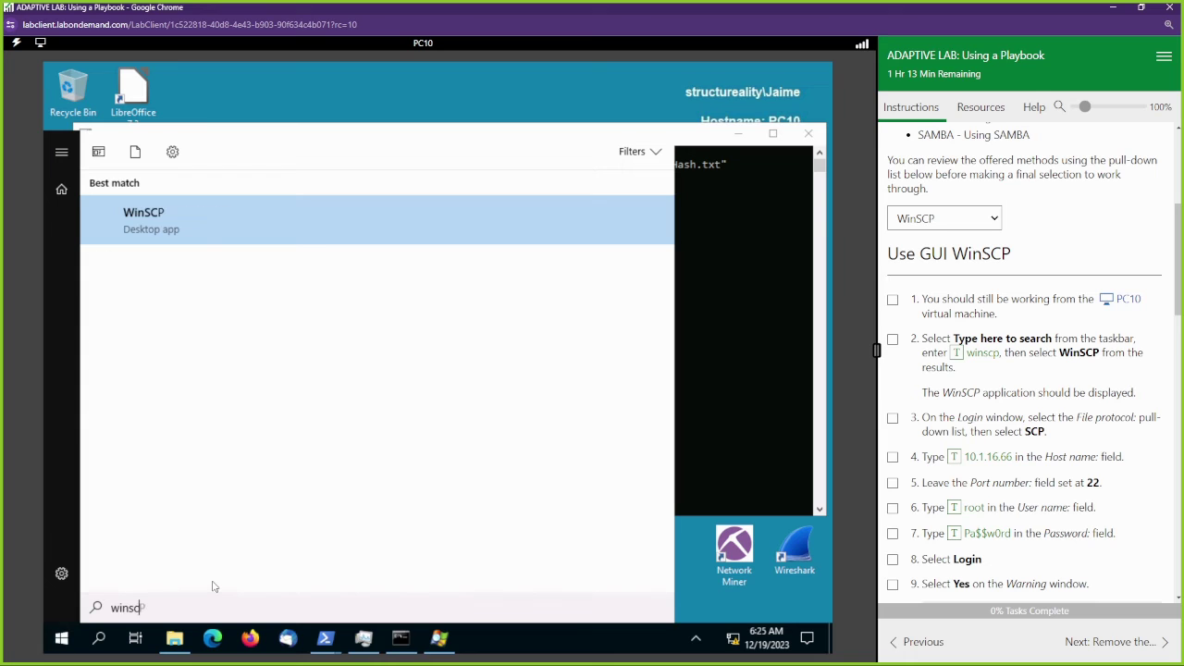
Launch WinSCP and enter host 10.1.16.66, removing a stray 'root' from the host field
left_click(211, 234)
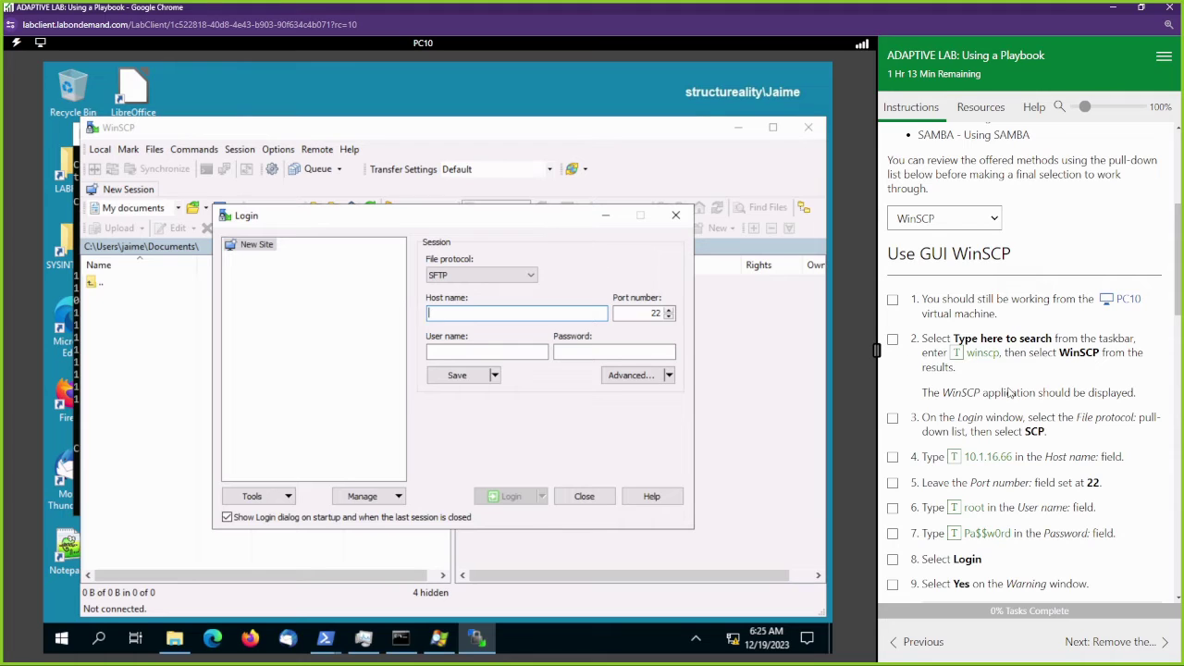
left_click(955, 459)
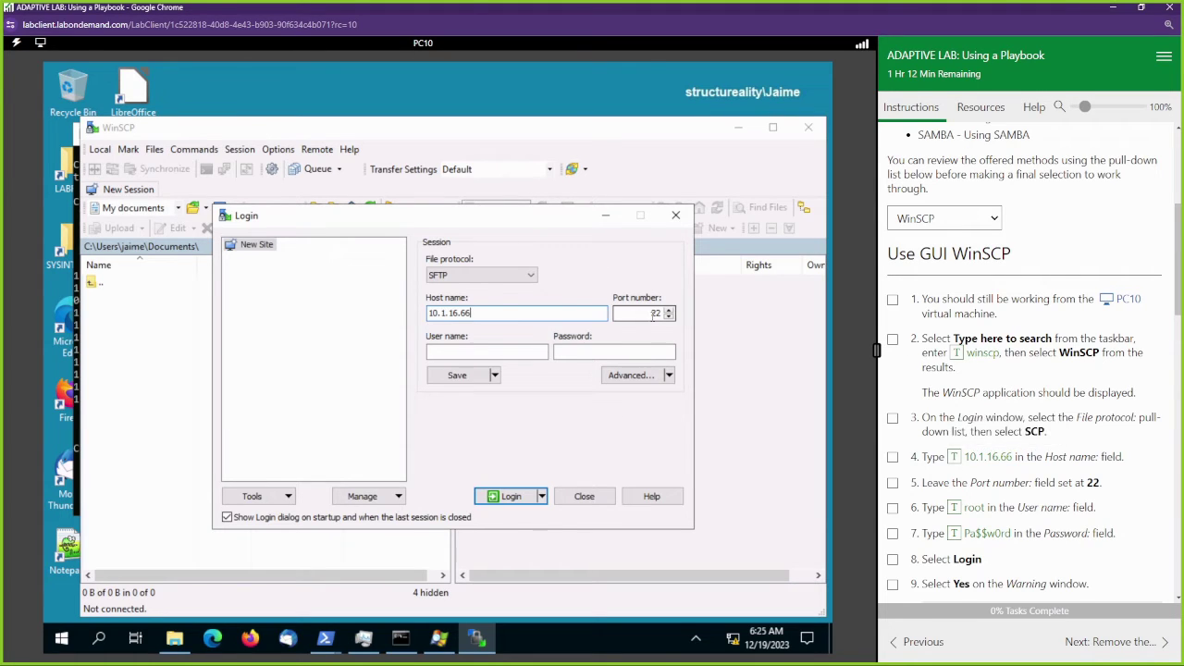
left_click(954, 507)
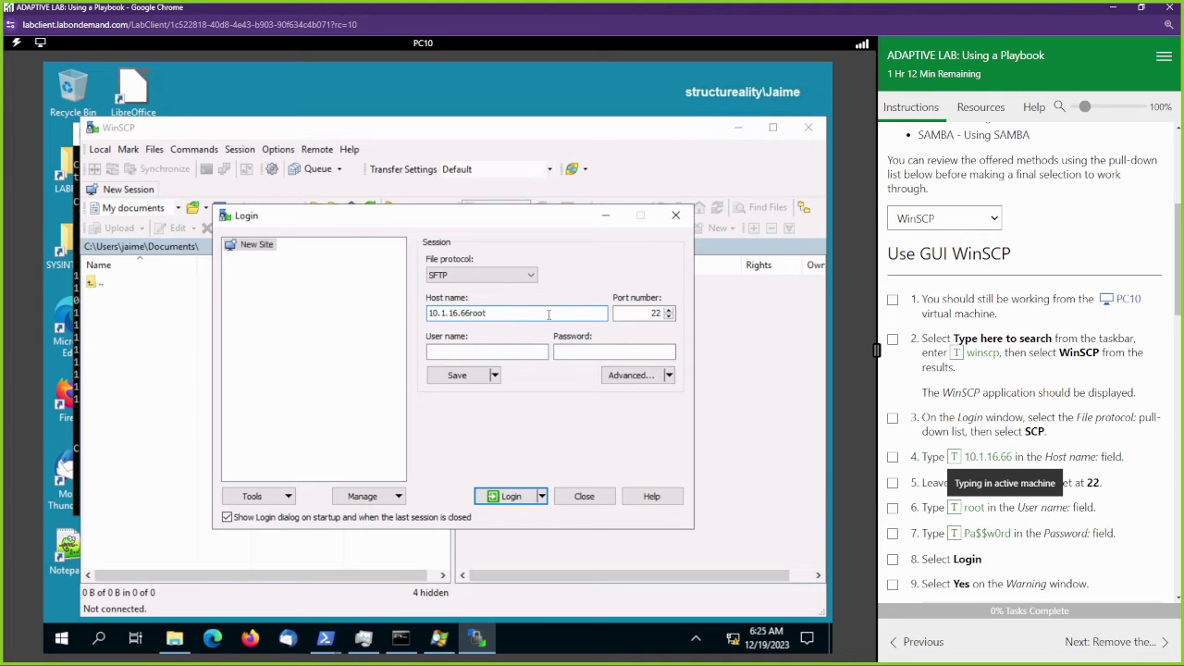
key("BackSpace")
key("BackSpace")
key("BackSpace")
key("BackSpace")
key("Tab")
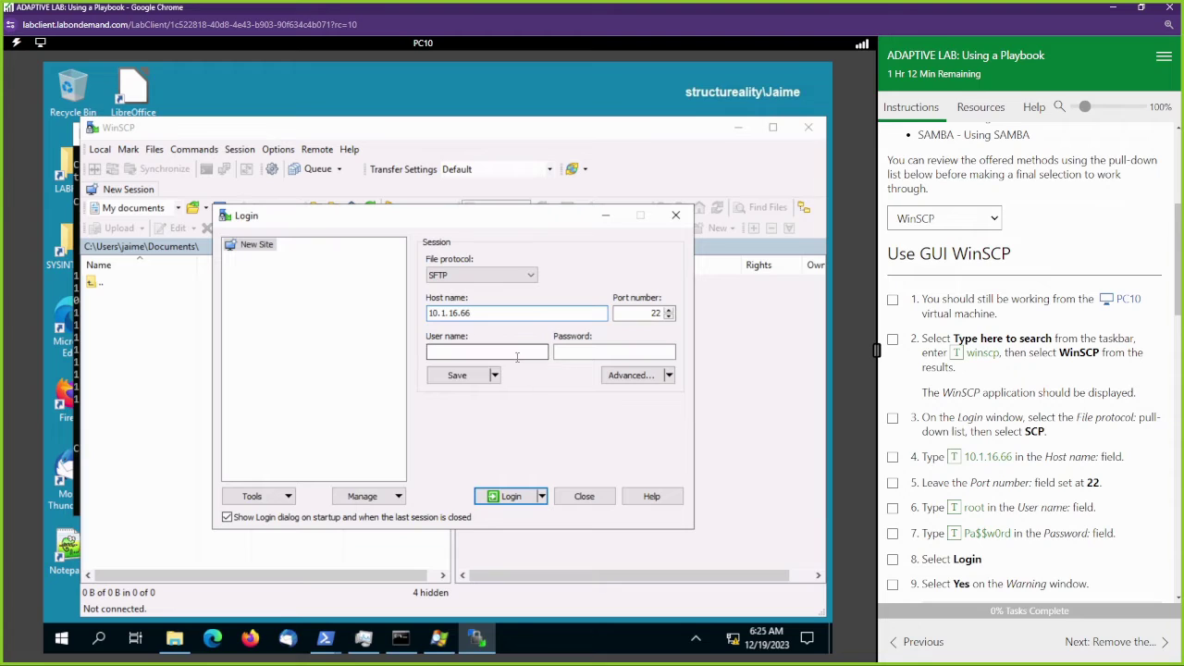
key("shift+Tab")
Enter user name root and the lab password, and set the file protocol to SCP
left_click(477, 351)
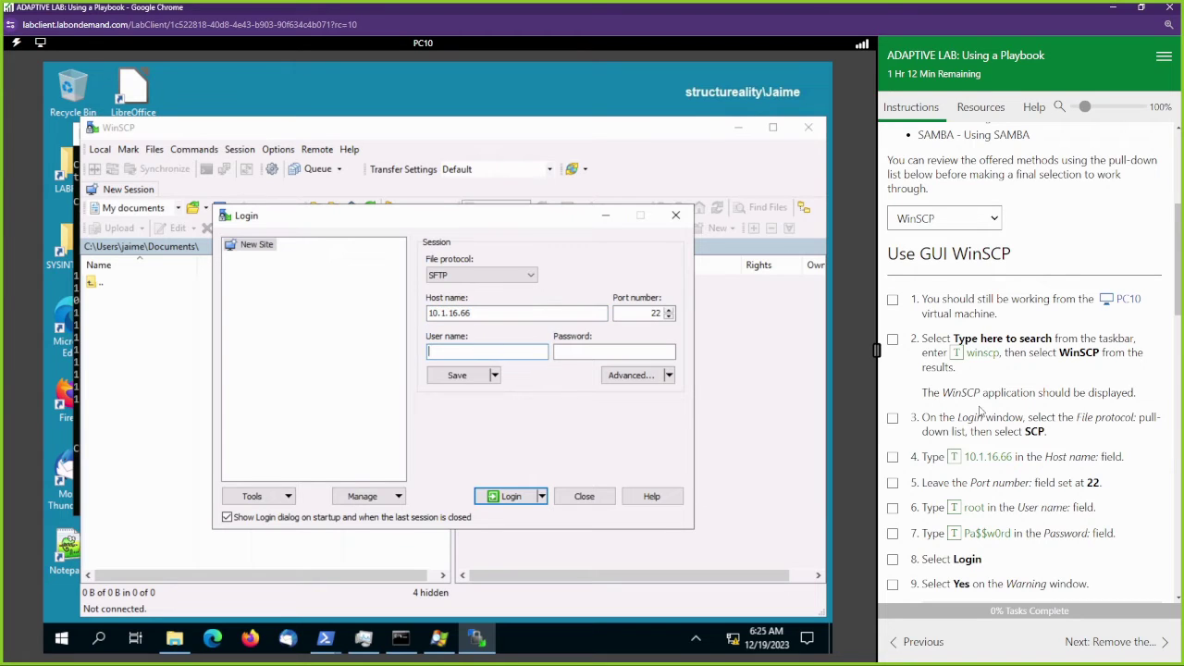
left_click(954, 508)
key("Tab")
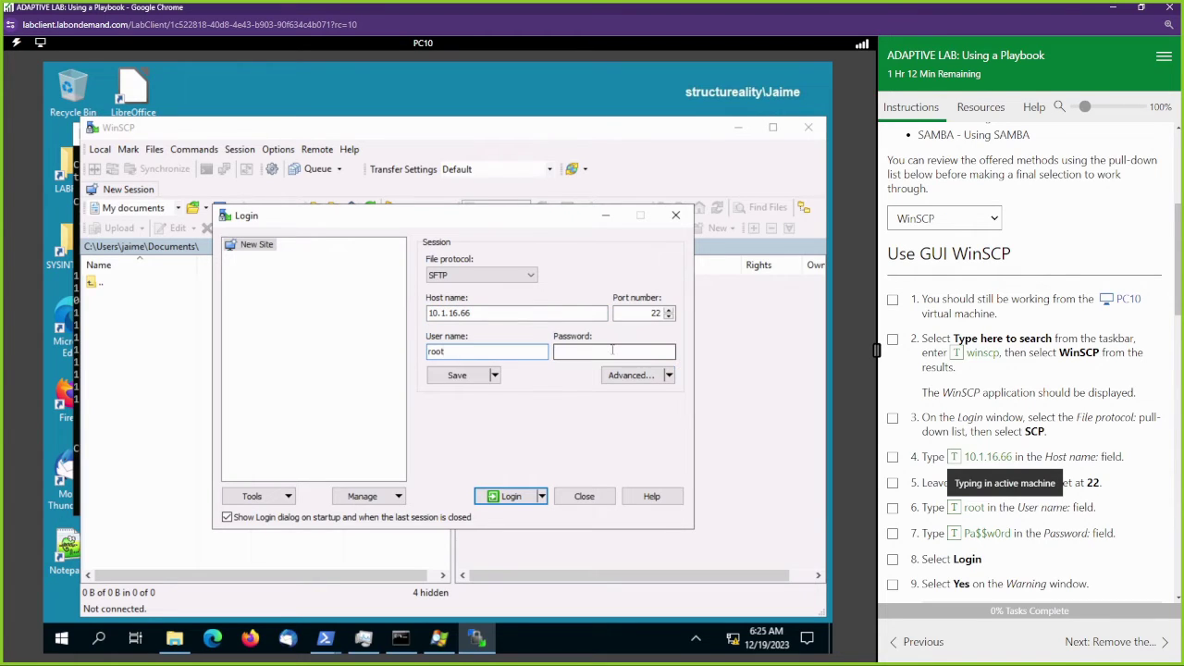
left_click(954, 533)
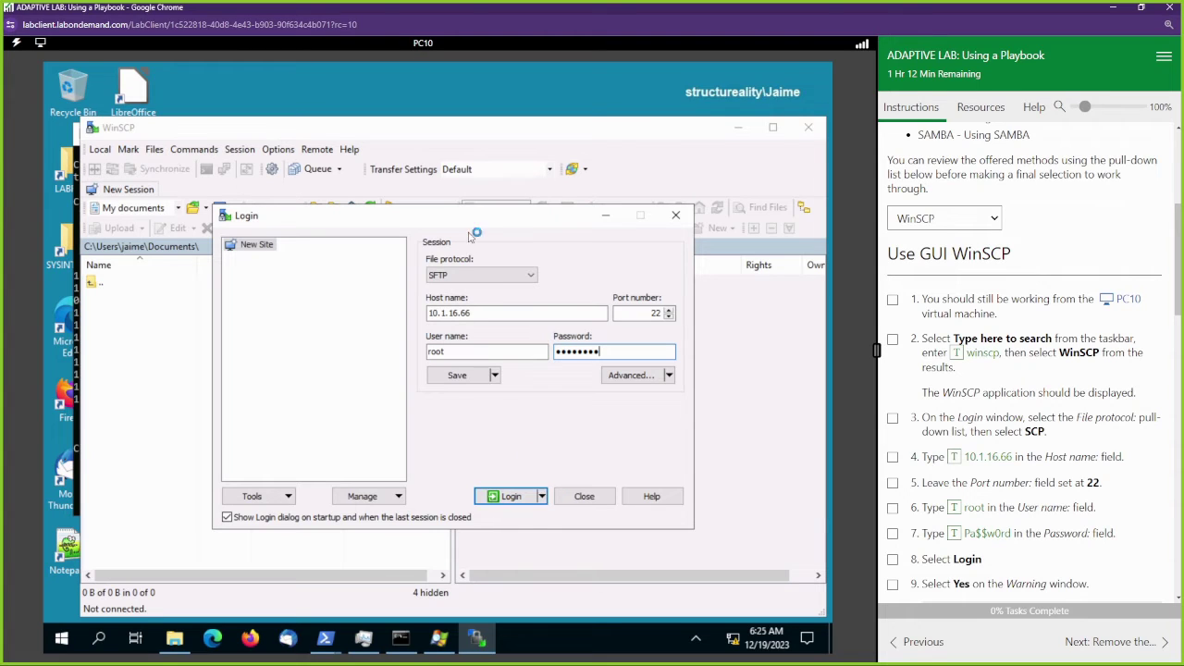
left_click(513, 274)
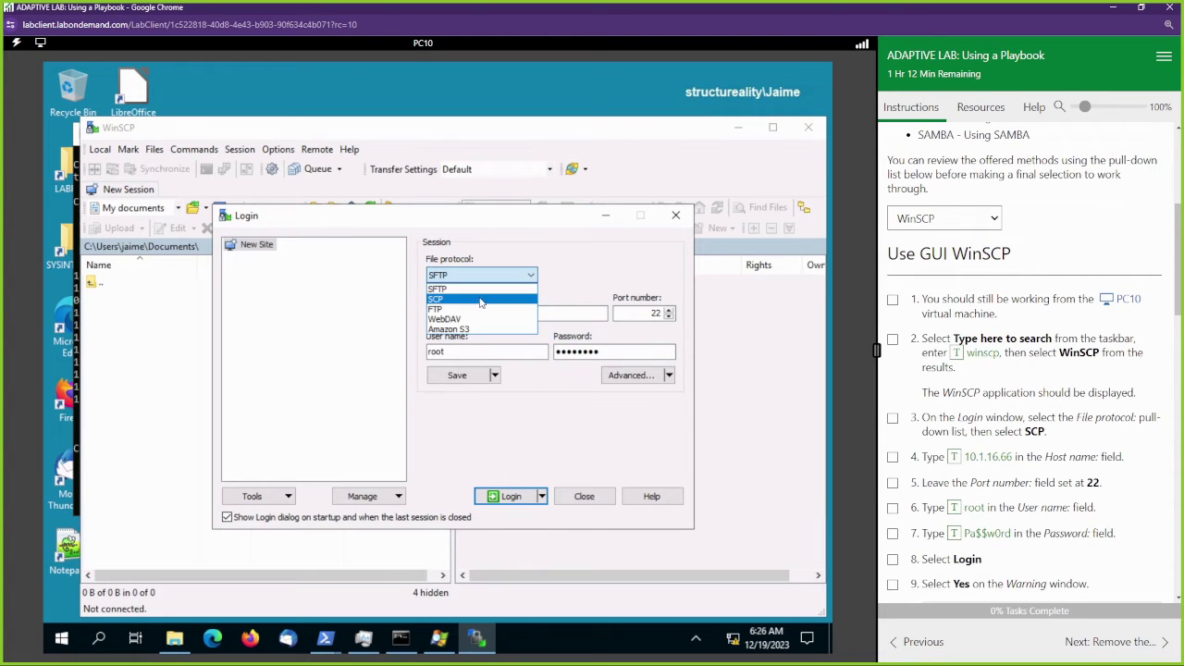
left_click(490, 300)
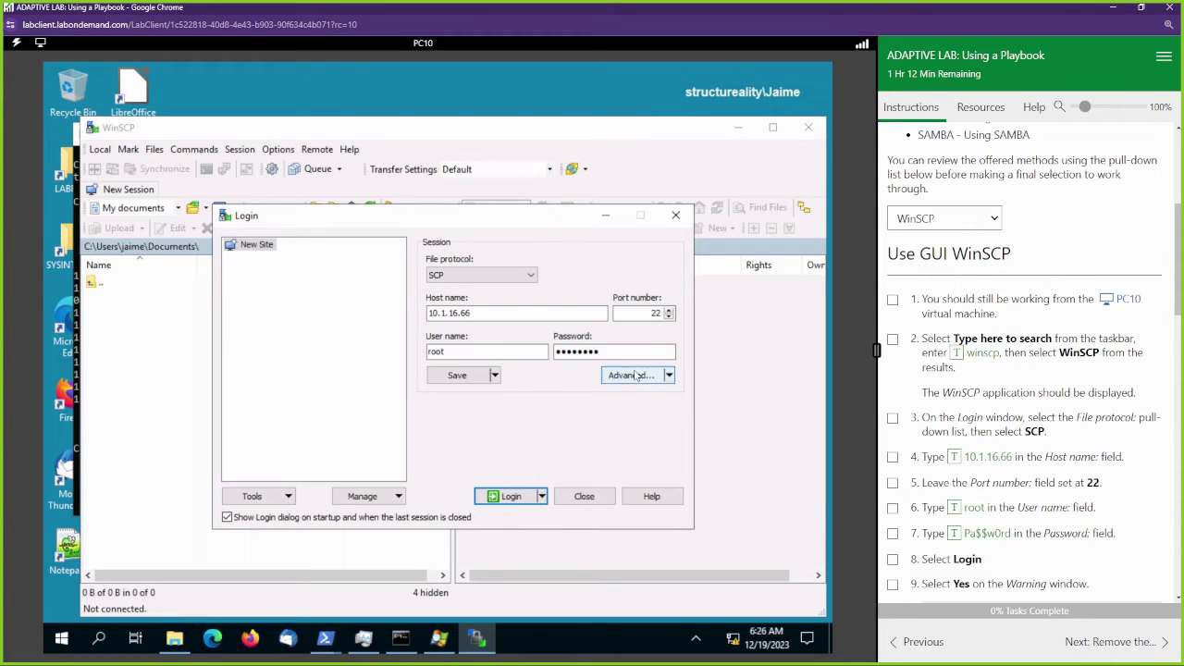
Log in to 10.1.16.66 and accept the server's host key warning
left_click(512, 496)
scroll(892, 500, "down", 5)
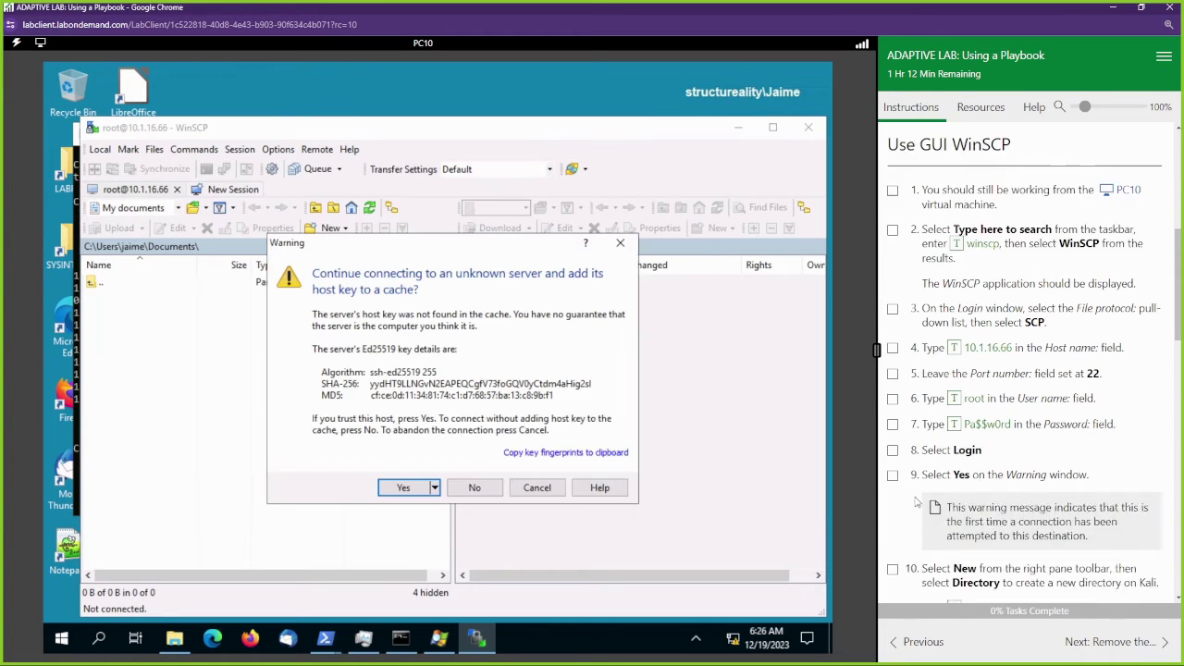
left_click(405, 489)
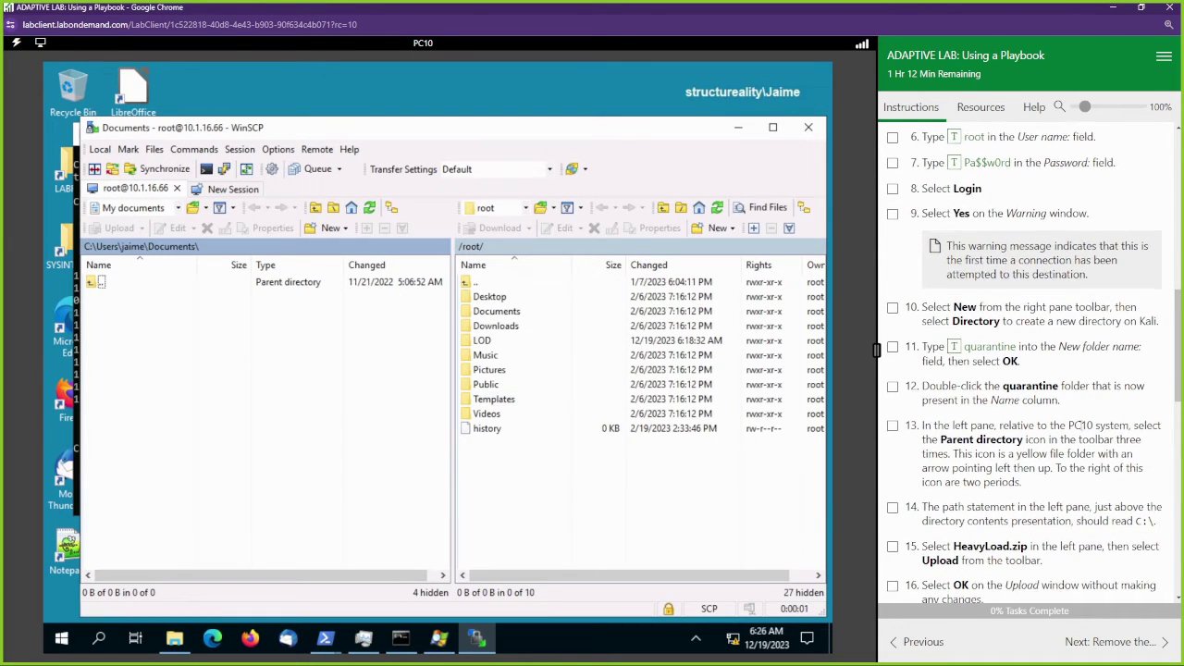
scroll(1027, 371, "down", 2)
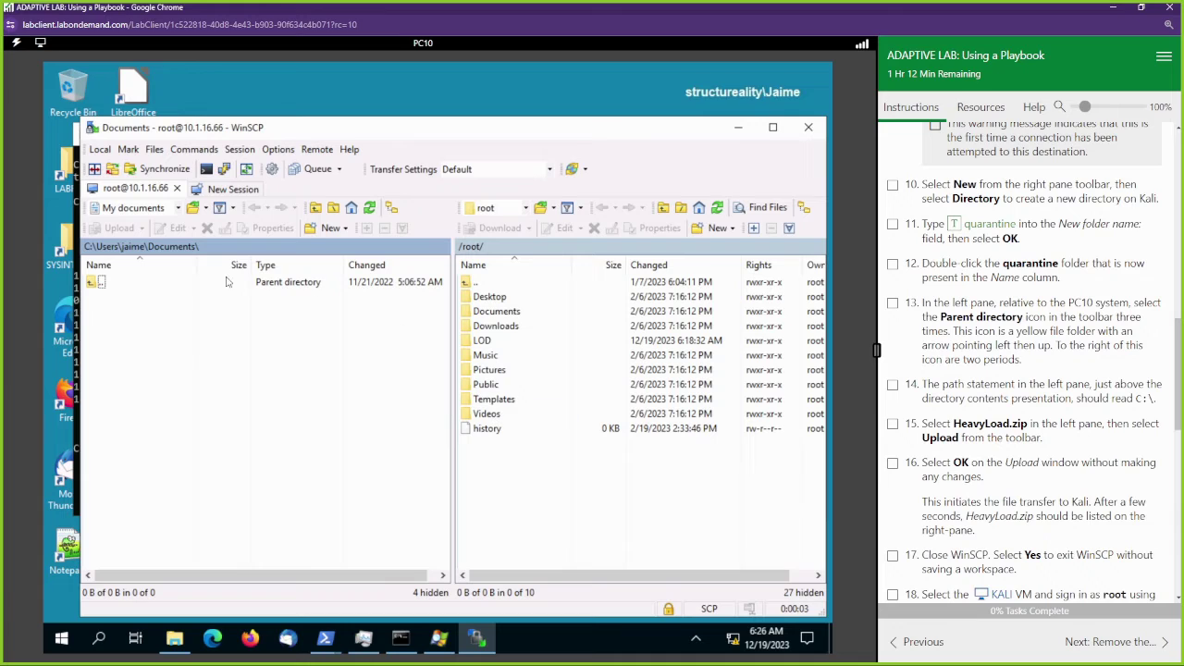
Go up three local folders to C:\ and upload HeavyLoad.zip to the remote /root/ folder
left_click(113, 346)
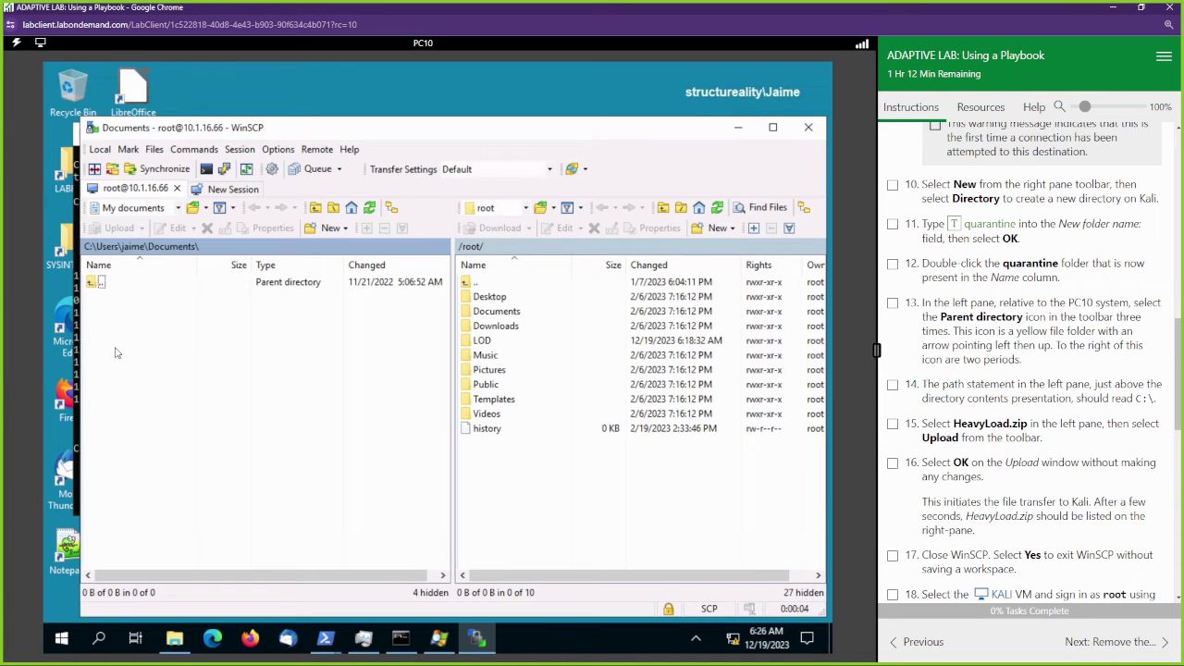
left_click(315, 208)
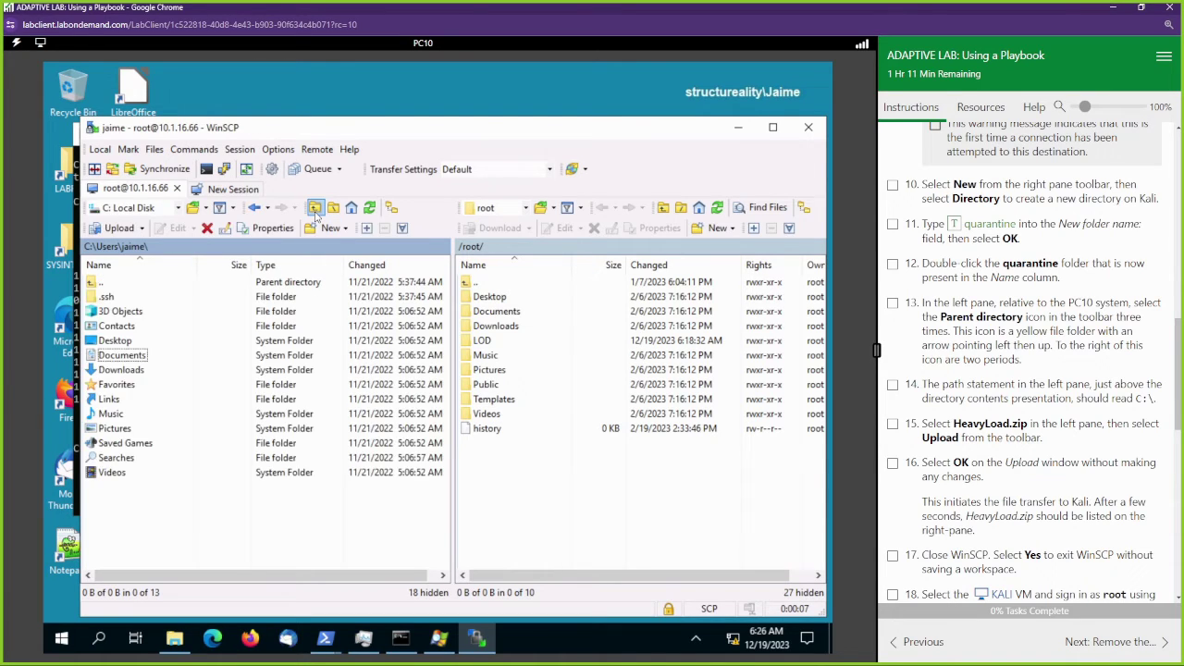
left_click(316, 208)
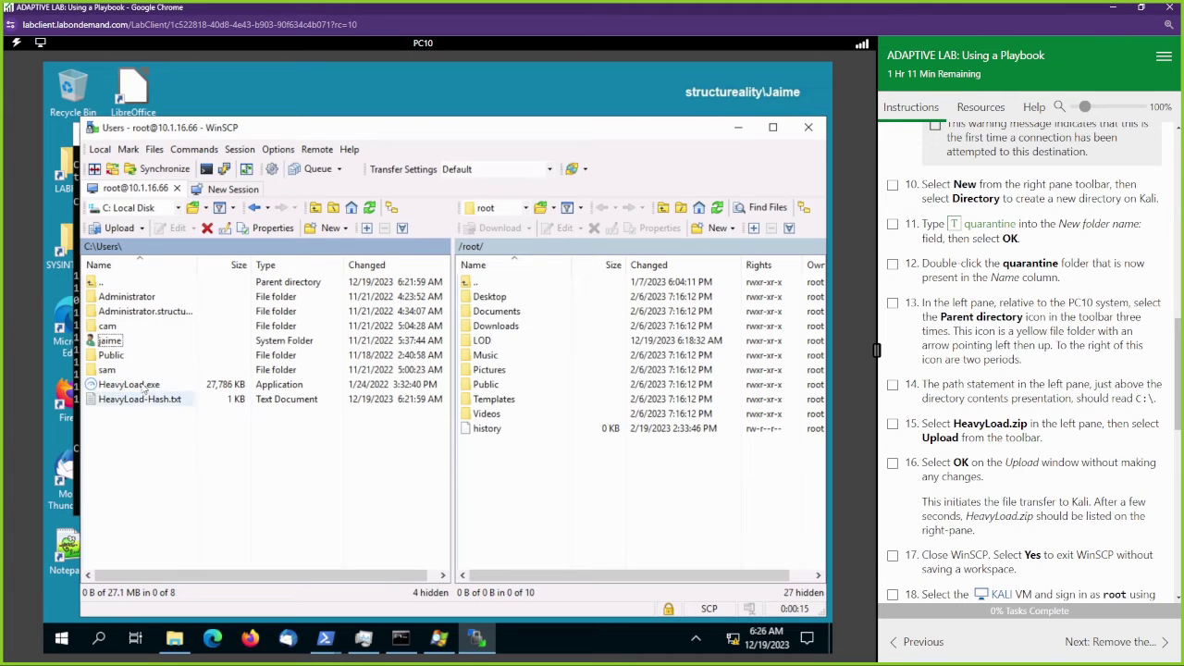
left_click(316, 207)
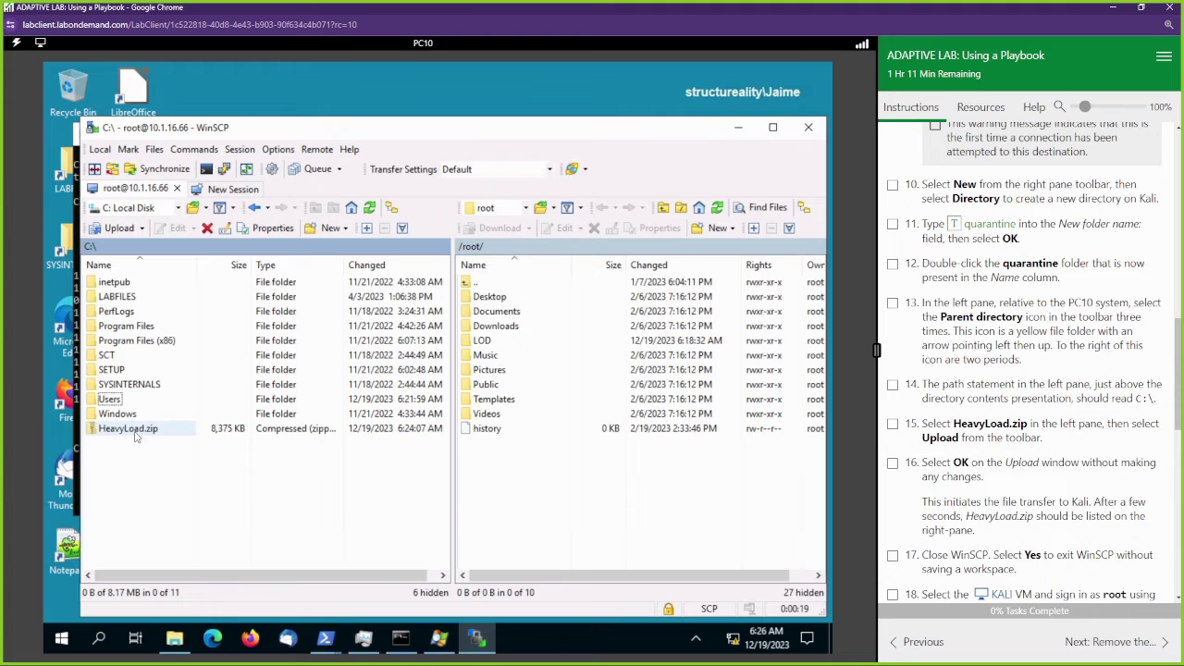
scroll(1054, 445, "down", 2)
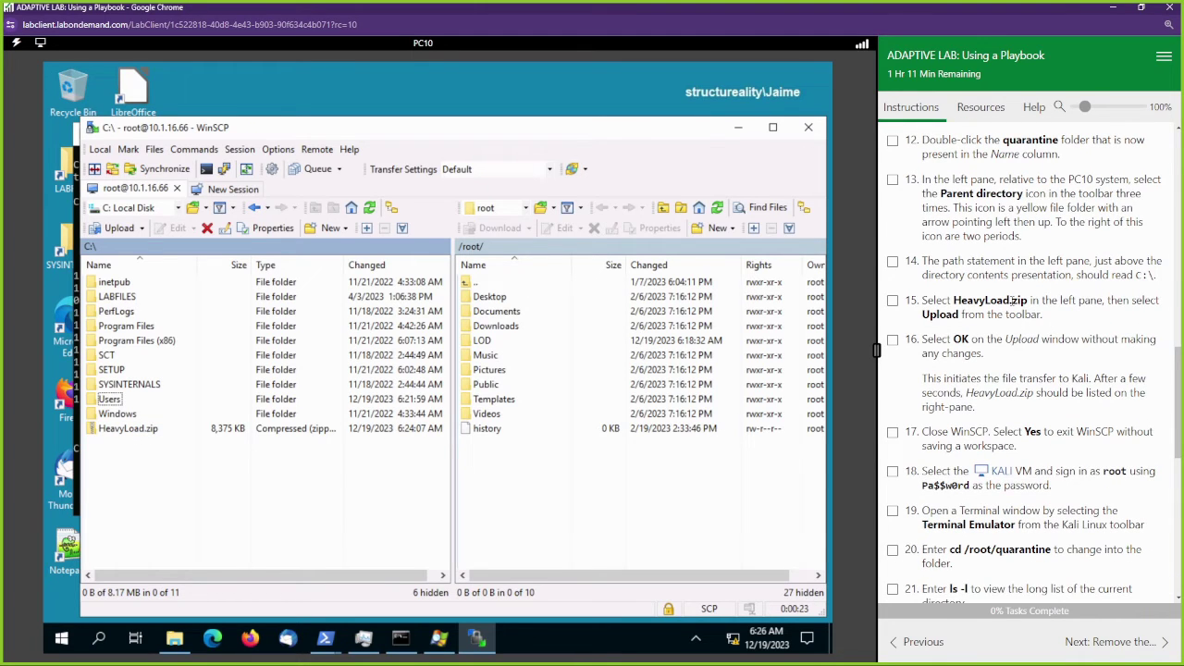
left_click(148, 430)
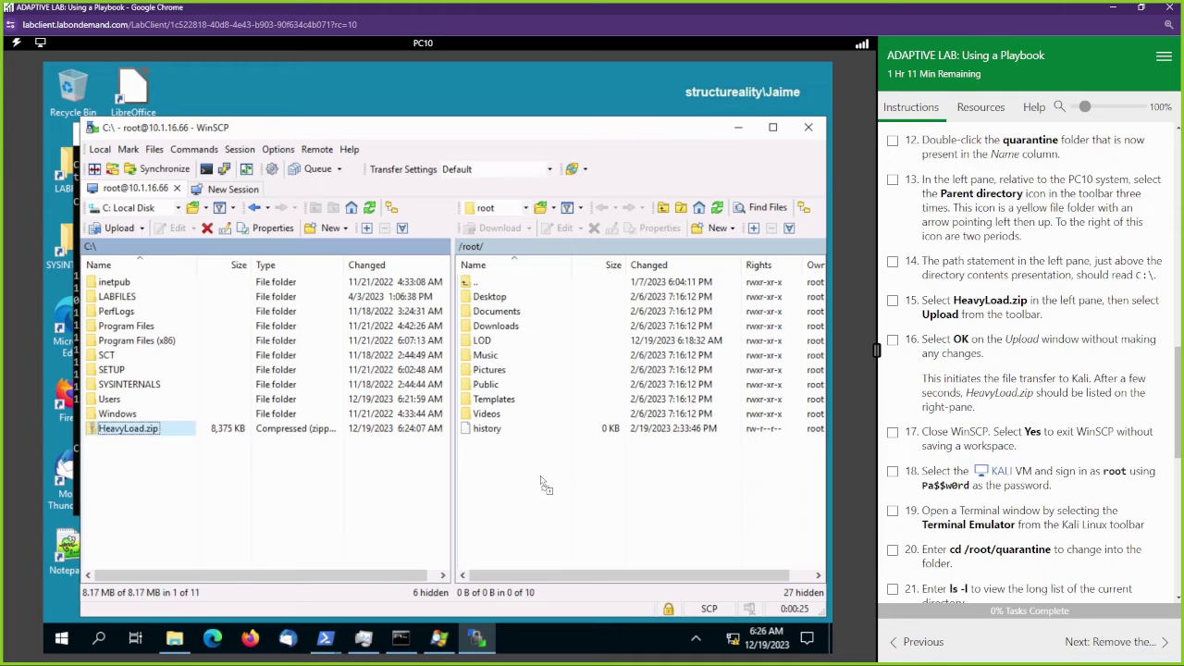
key("F5")
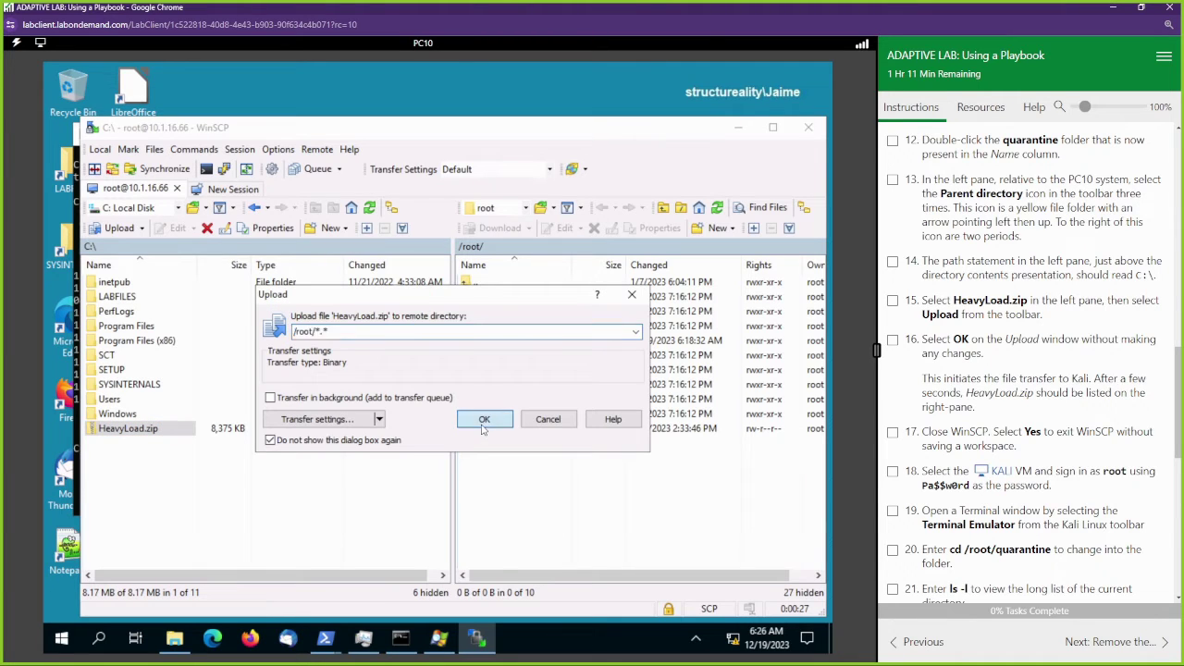
left_click(484, 421)
scroll(965, 422, "down", 2)
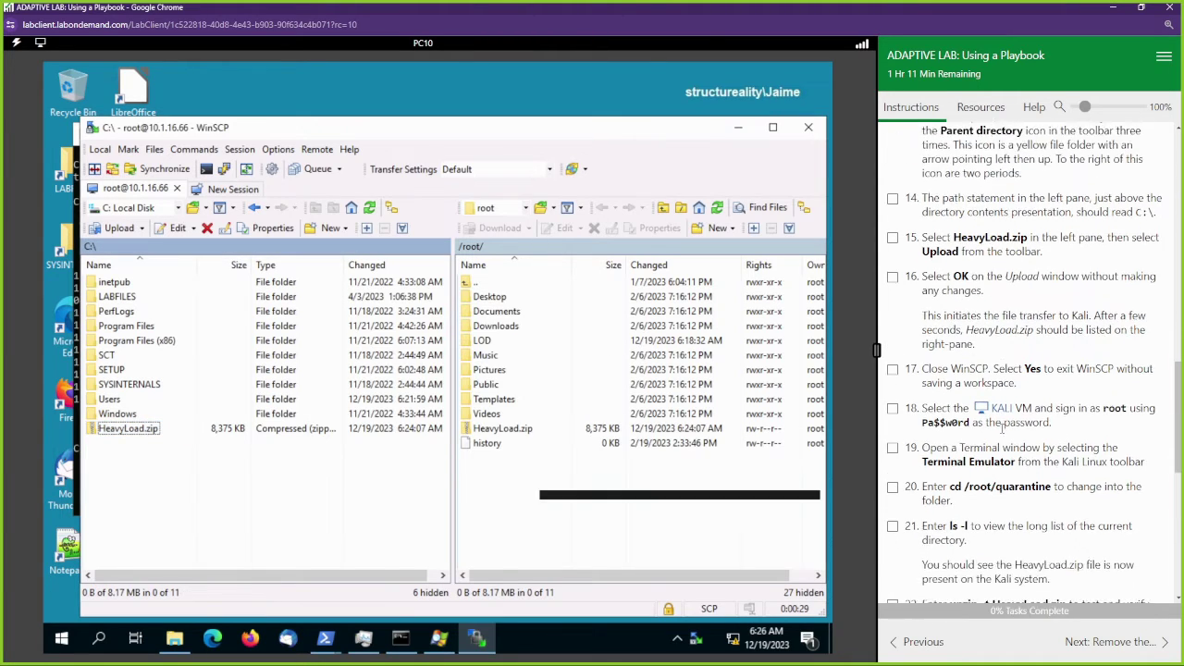
scroll(1000, 427, "down", 1)
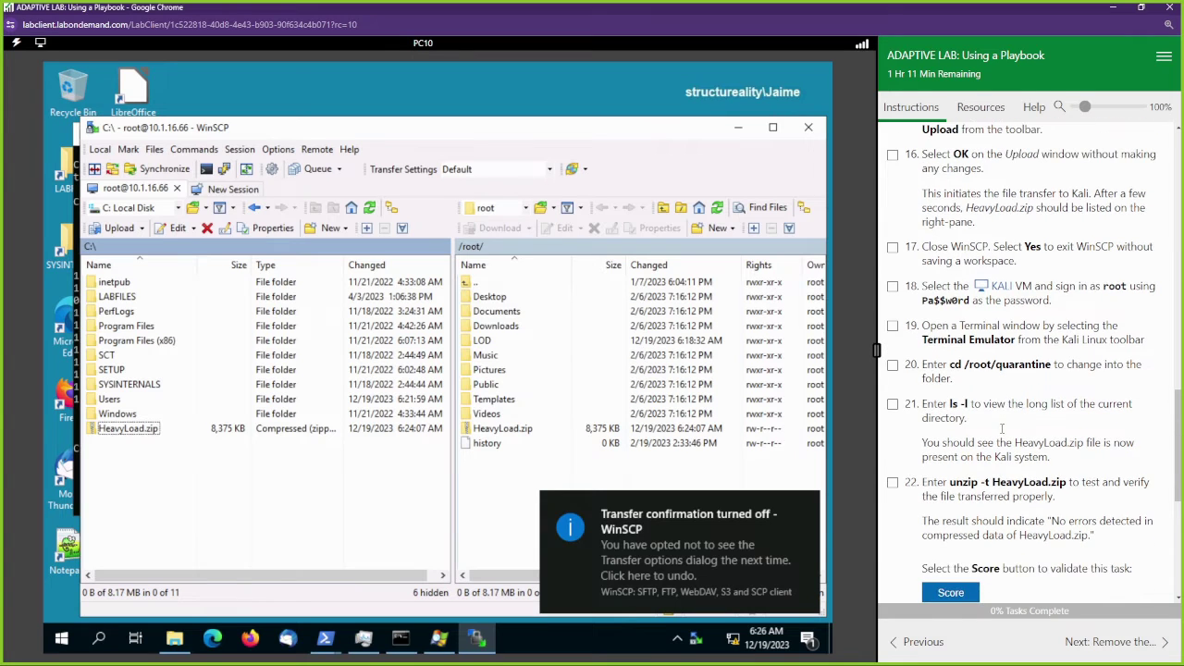
left_click(997, 289)
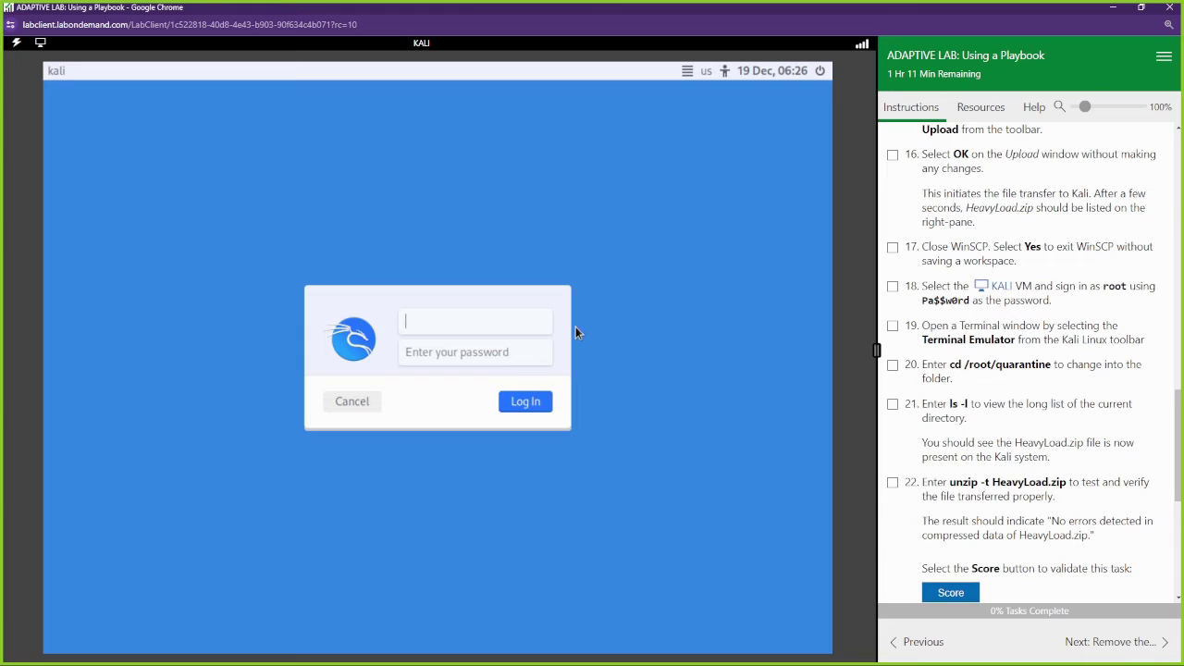
Sign in to the Kali VM as root with the lab password
key("Tab")
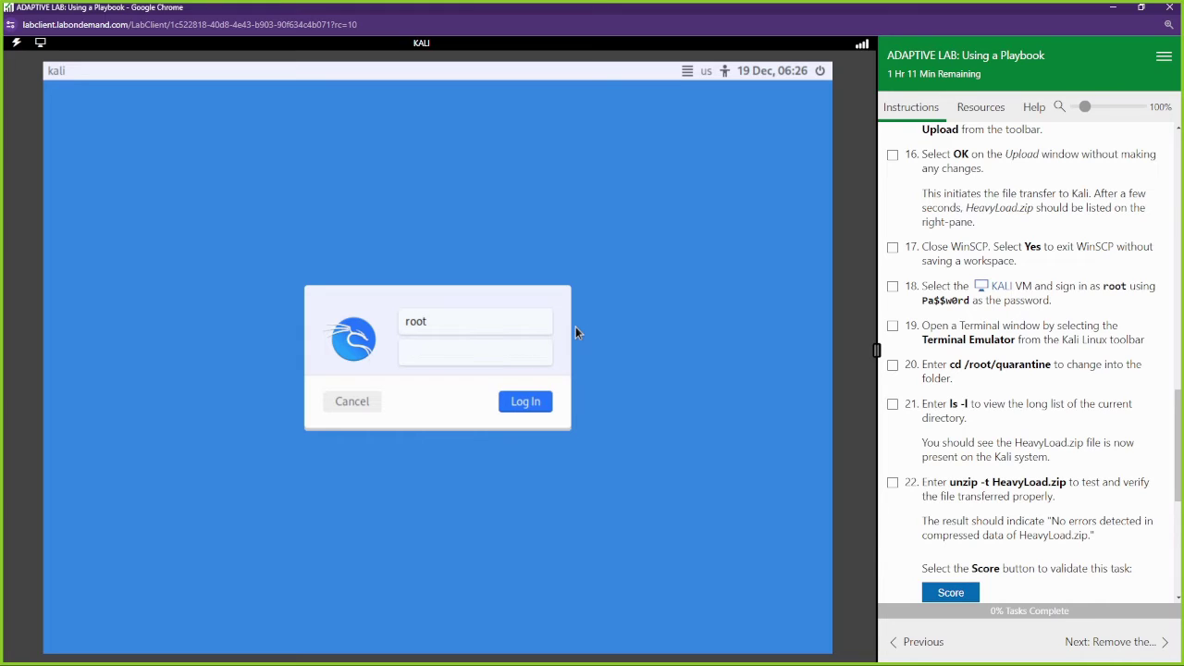
key("Return")
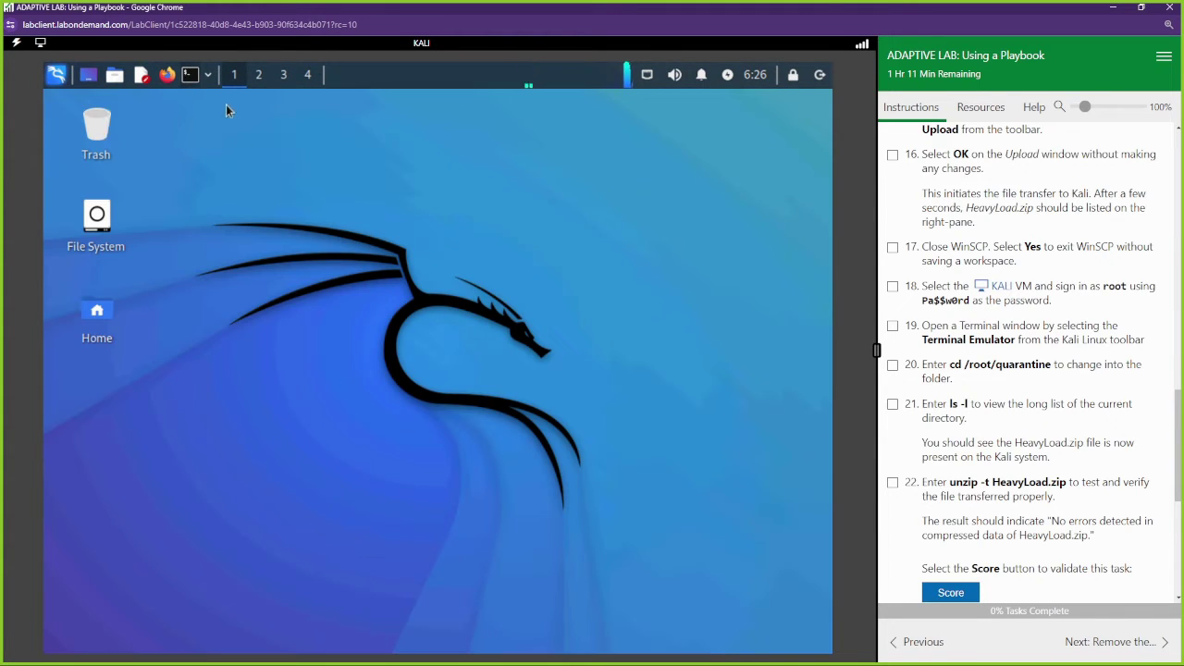
List the home folder and run unzip -t HeavyLoad.zip, confirming no errors are detected
type("ls")
key("Return")
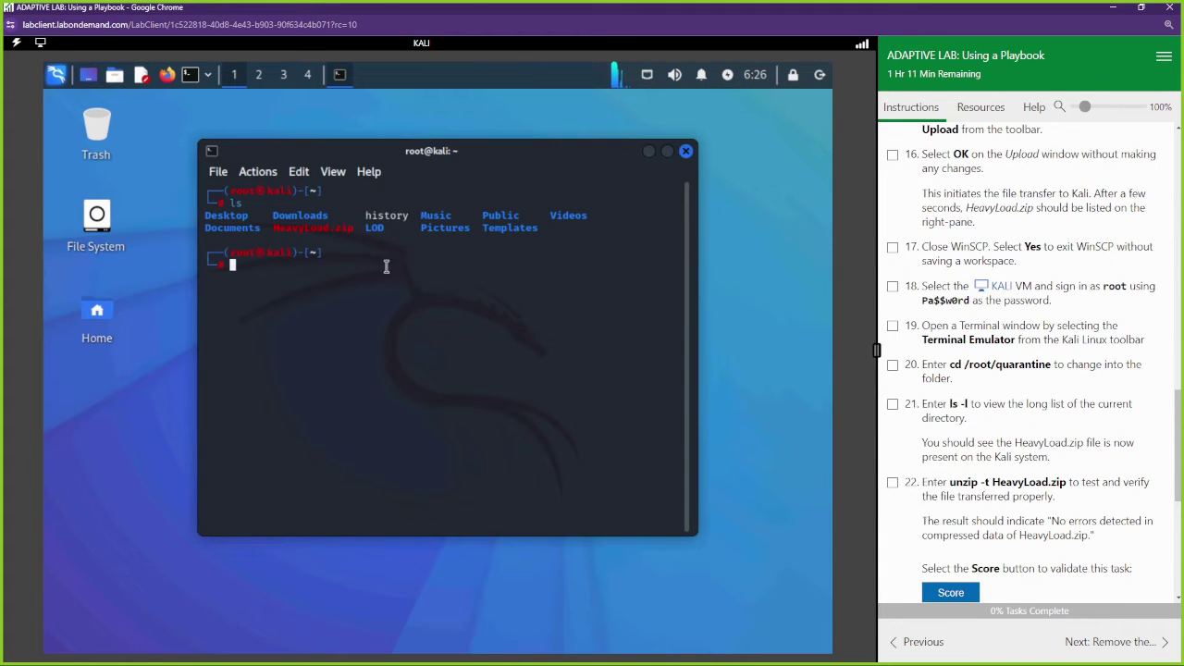
type("unzip")
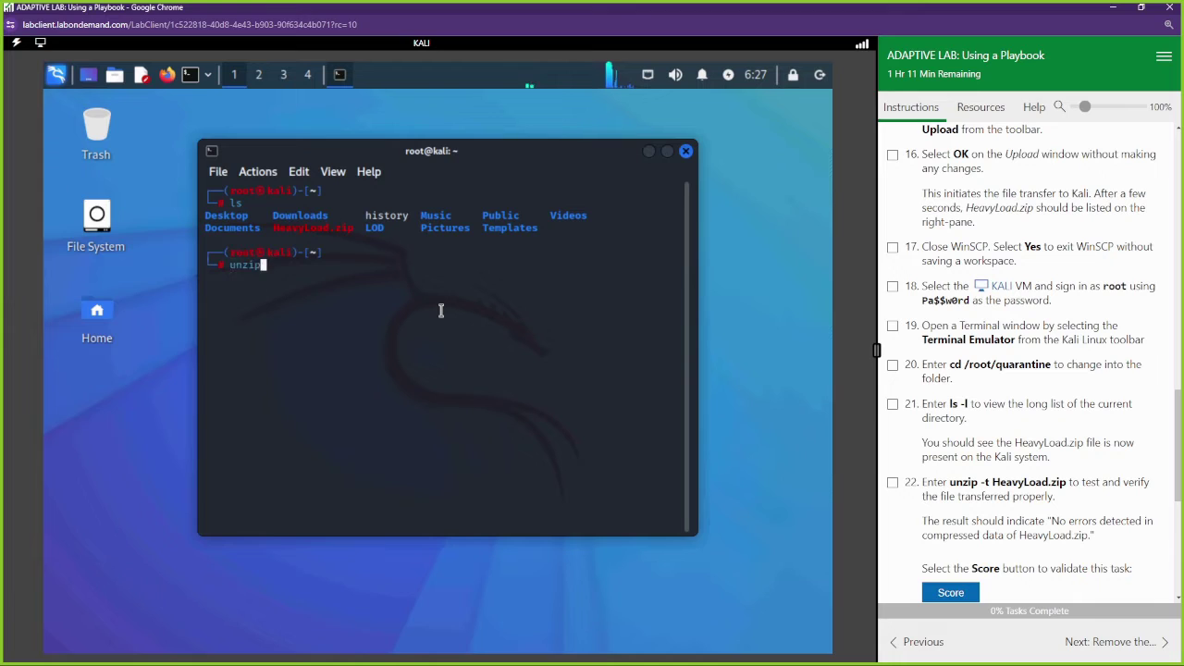
type(" -t HeavyLoad.zip")
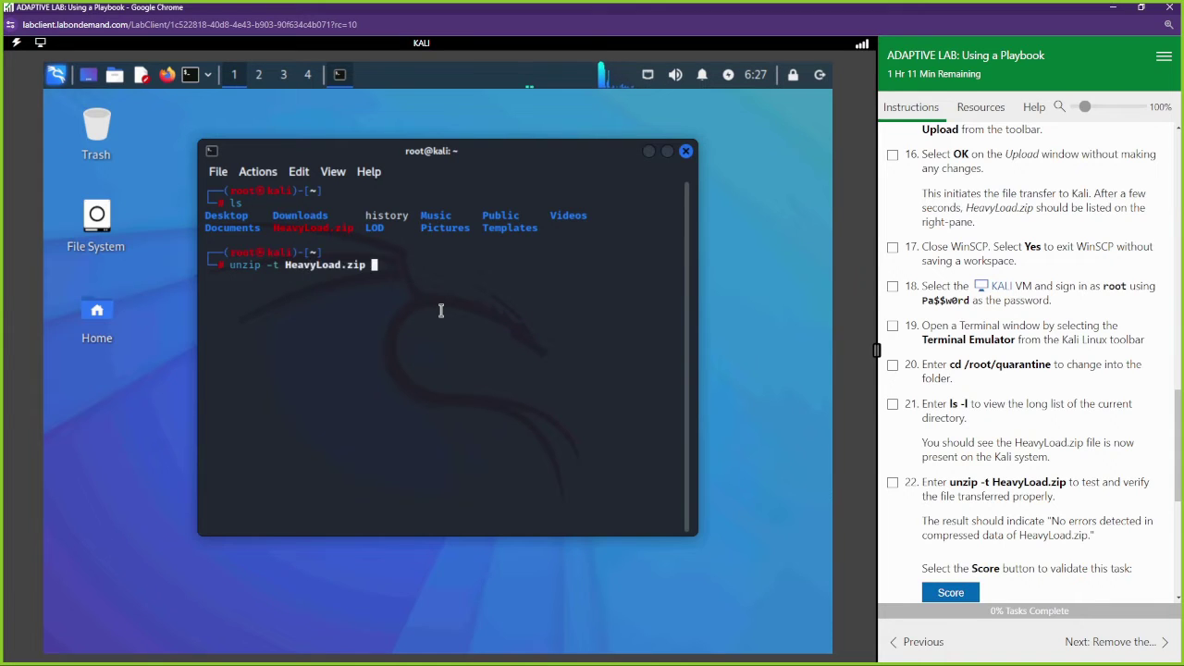
key("Return")
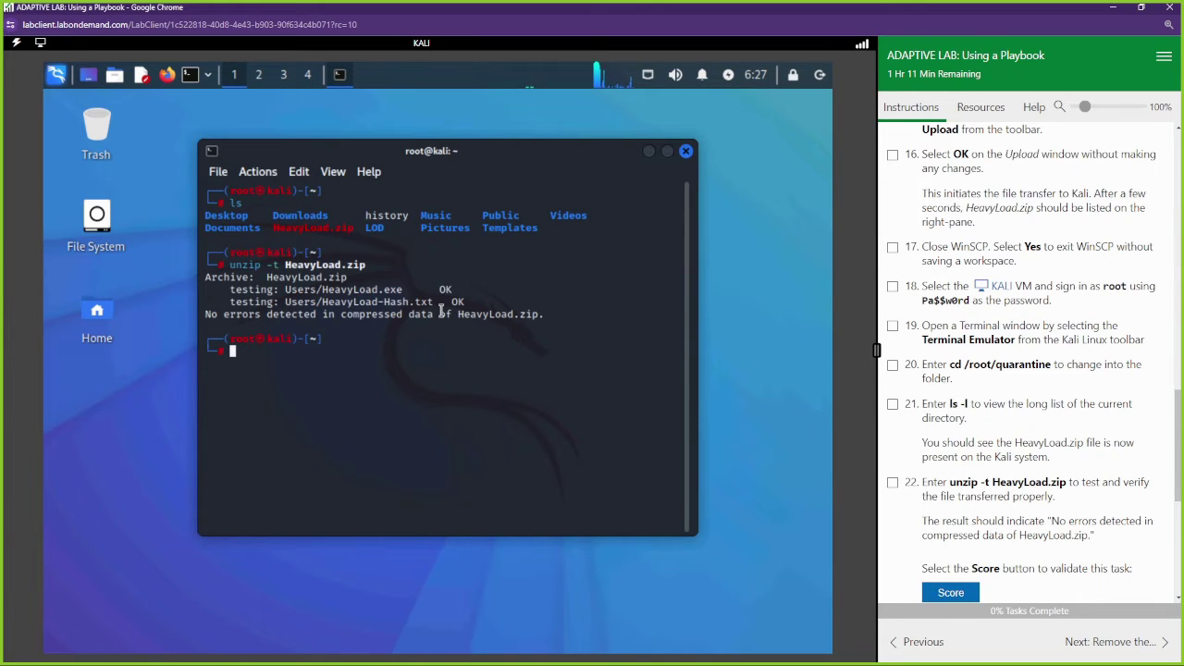
type("ls")
key("Return")
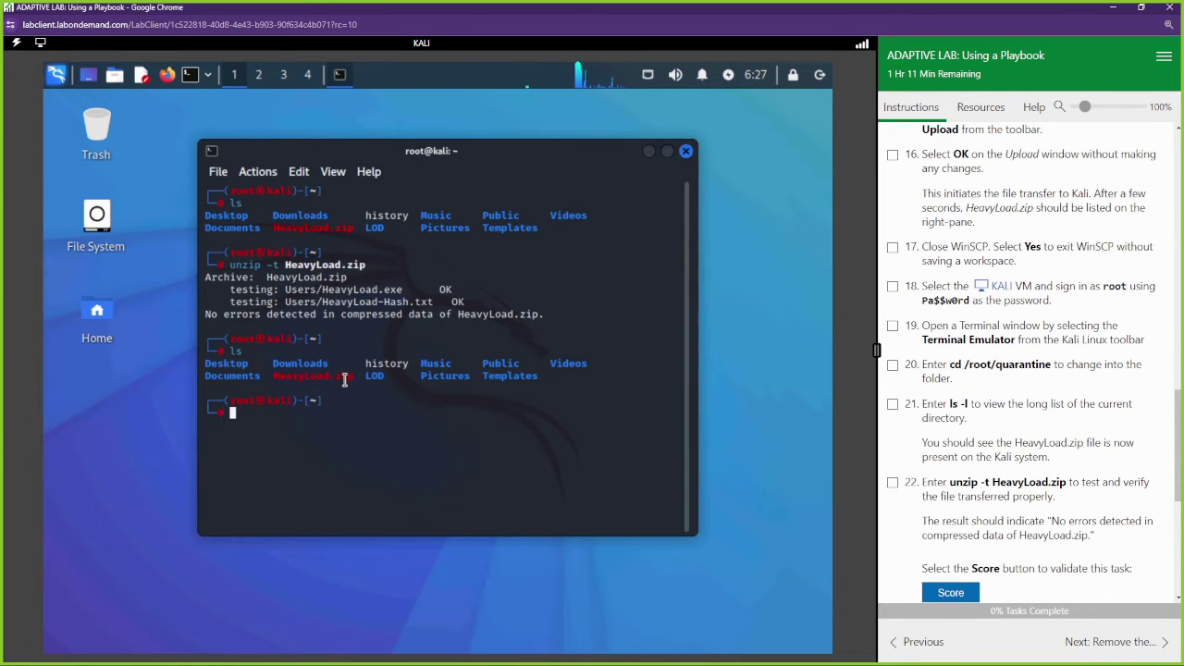
scroll(925, 481, "down", 3)
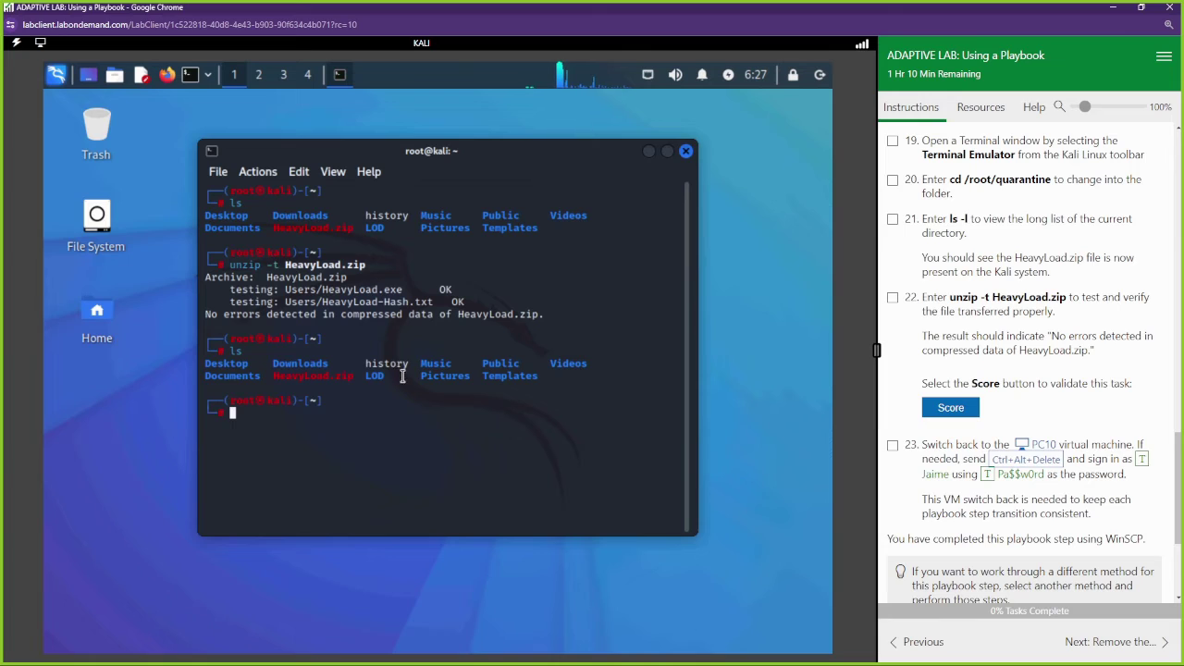
type("ls D")
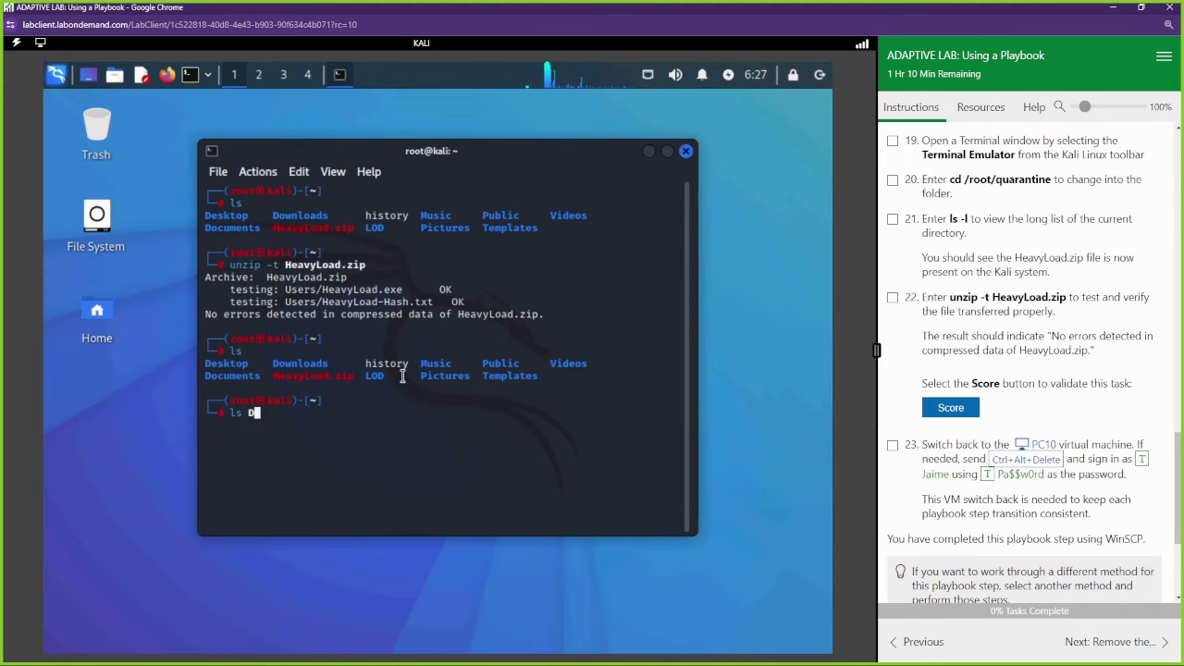
key("BackSpace")
key("BackSpace")
key("BackSpace")
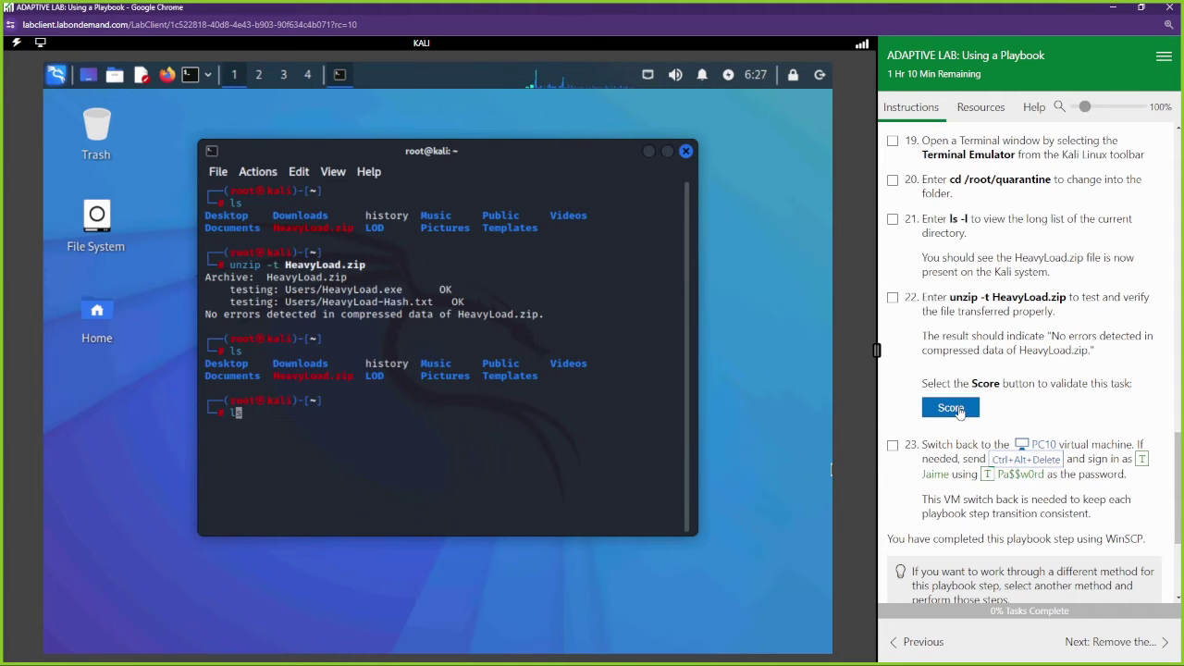
Score the step 22 transfer task, which reports the file not found
left_click(959, 411)
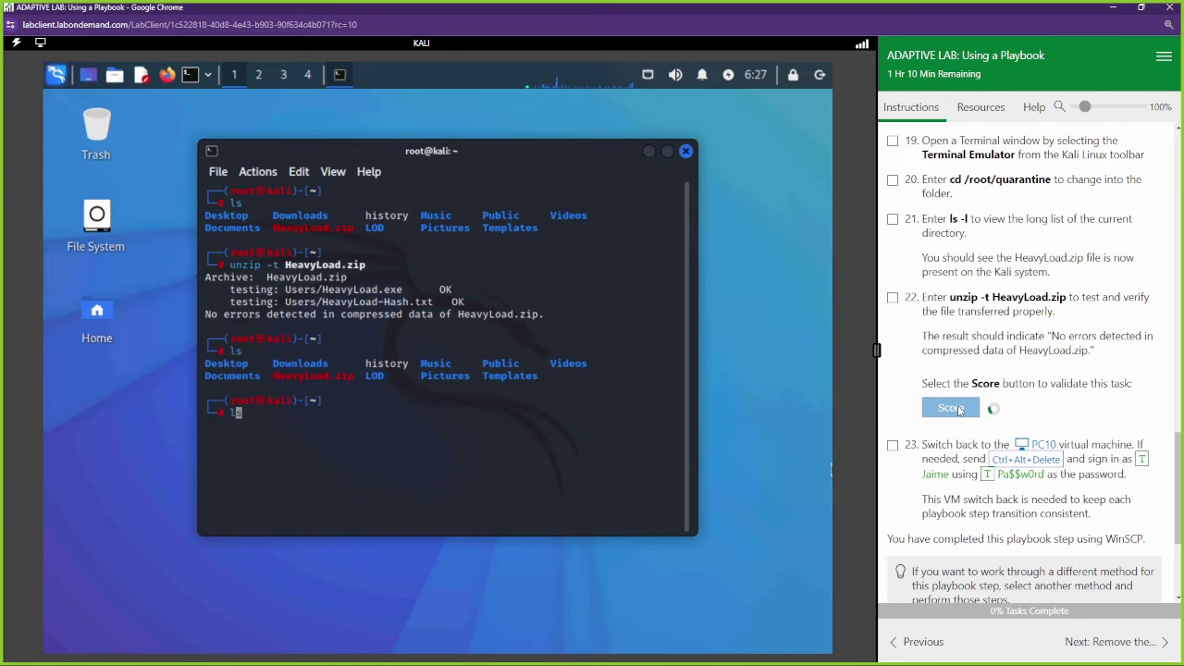
scroll(930, 435, "down", 1)
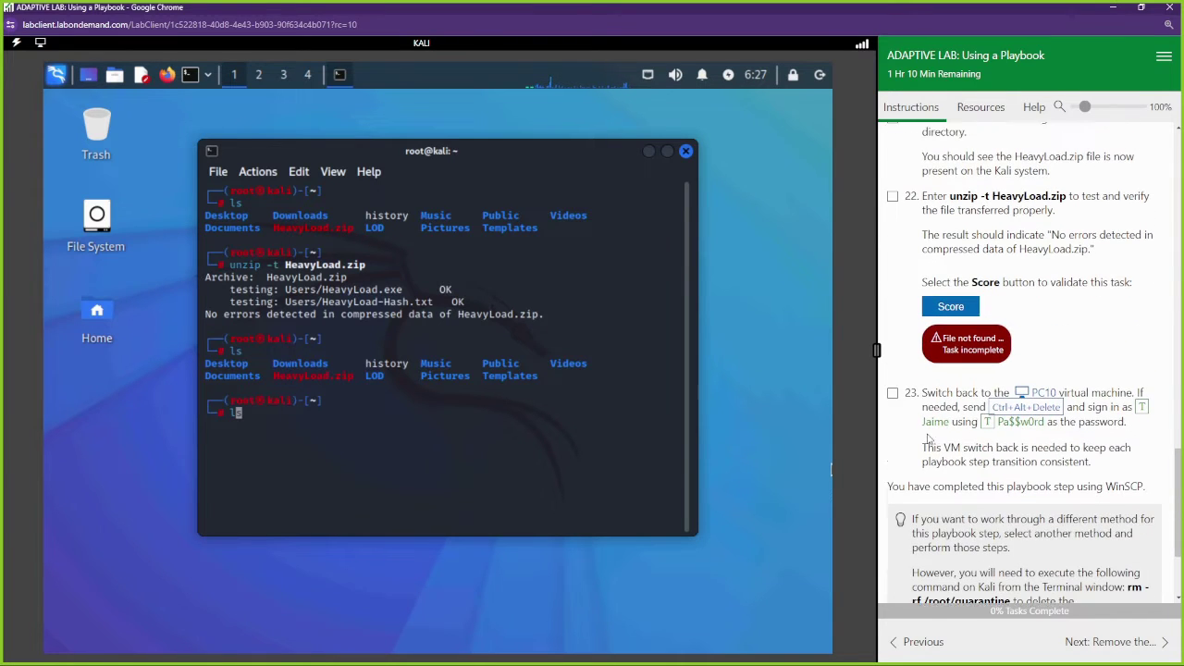
scroll(930, 438, "up", 1)
left_click(581, 423)
Extract HeavyLoad.zip in root's home folder with unzip
type("unzip")
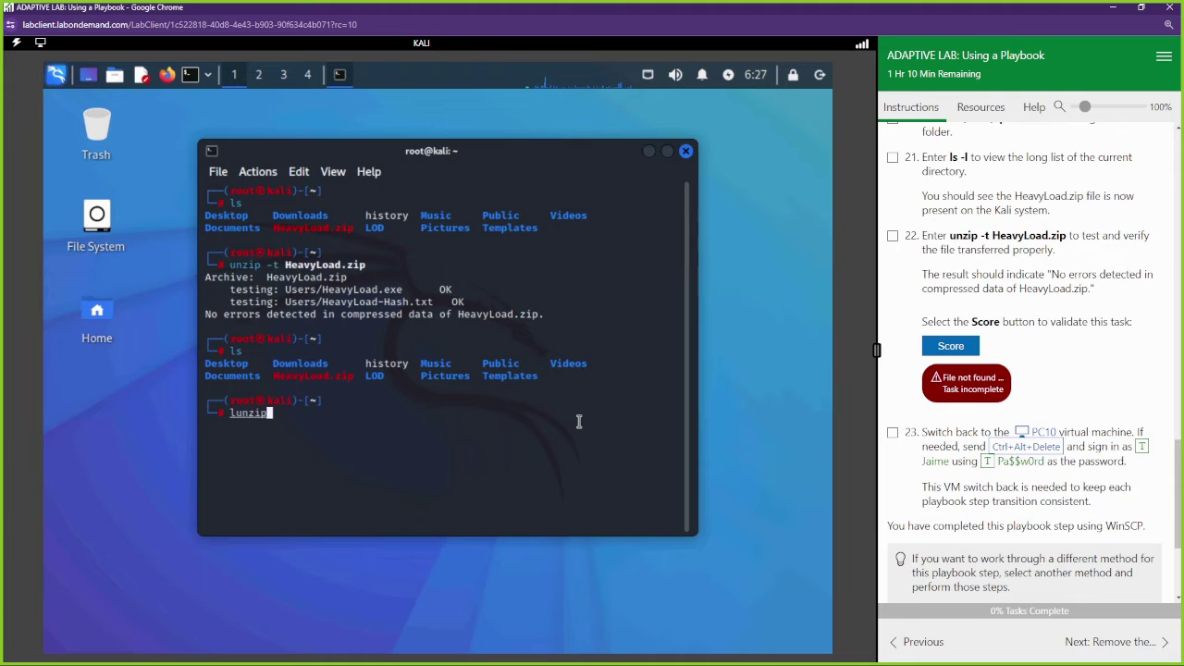
key("BackSpace")
key("BackSpace")
key("BackSpace")
key("BackSpace")
key("BackSpace")
key("BackSpace")
type("un")
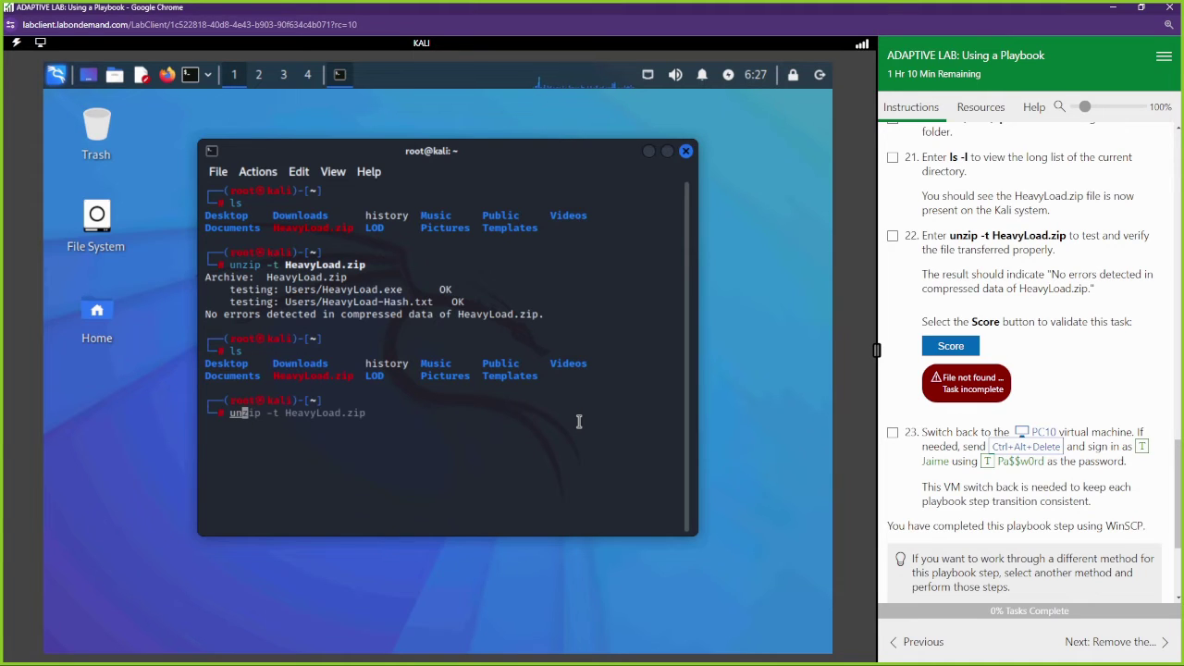
type("zip Heav")
key("Tab")
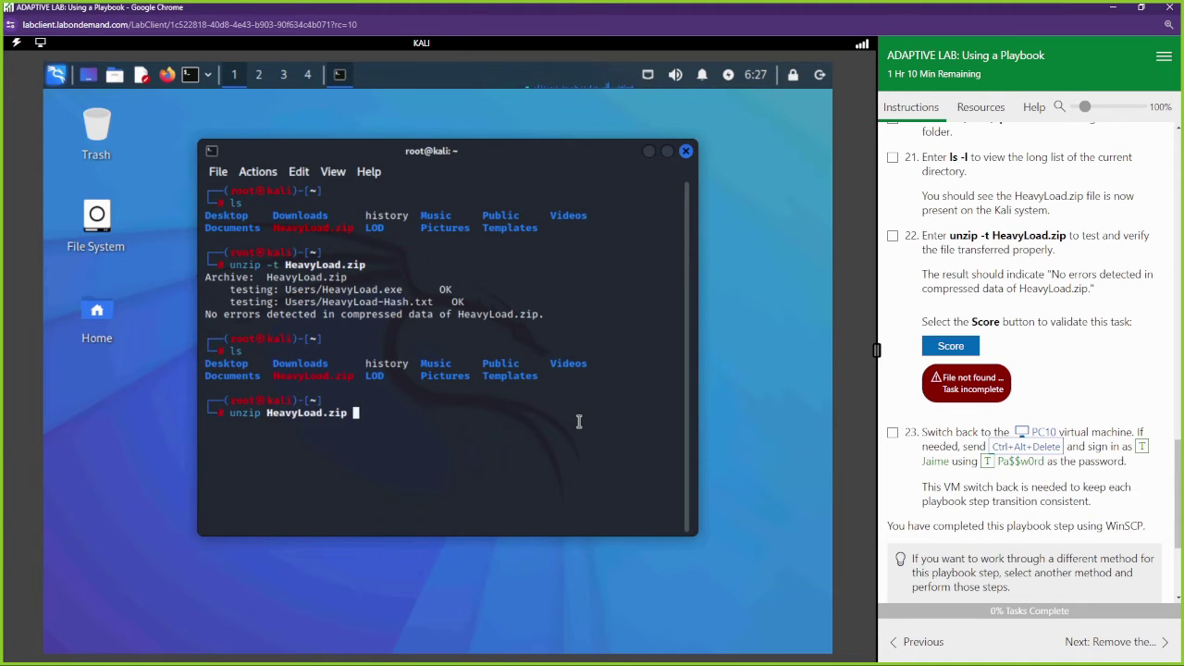
key("Return")
List the home, Downloads and Documents folders, then clear the screen and list home again
type("ls")
key("Return")
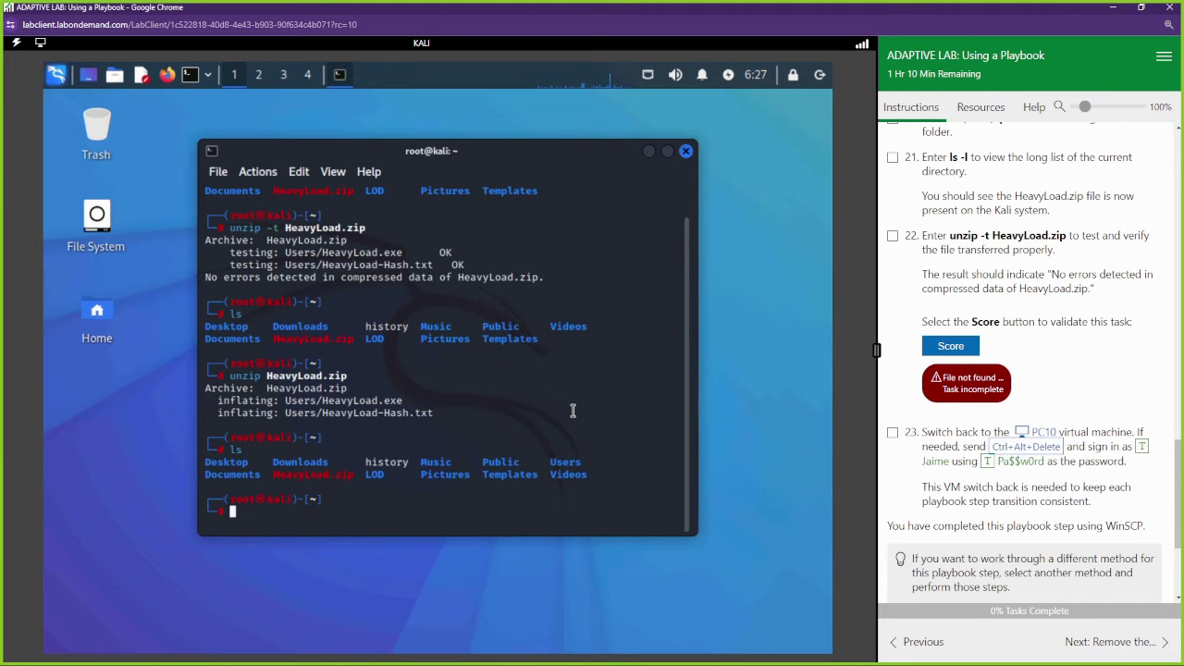
type("ls Downloads")
key("Return")
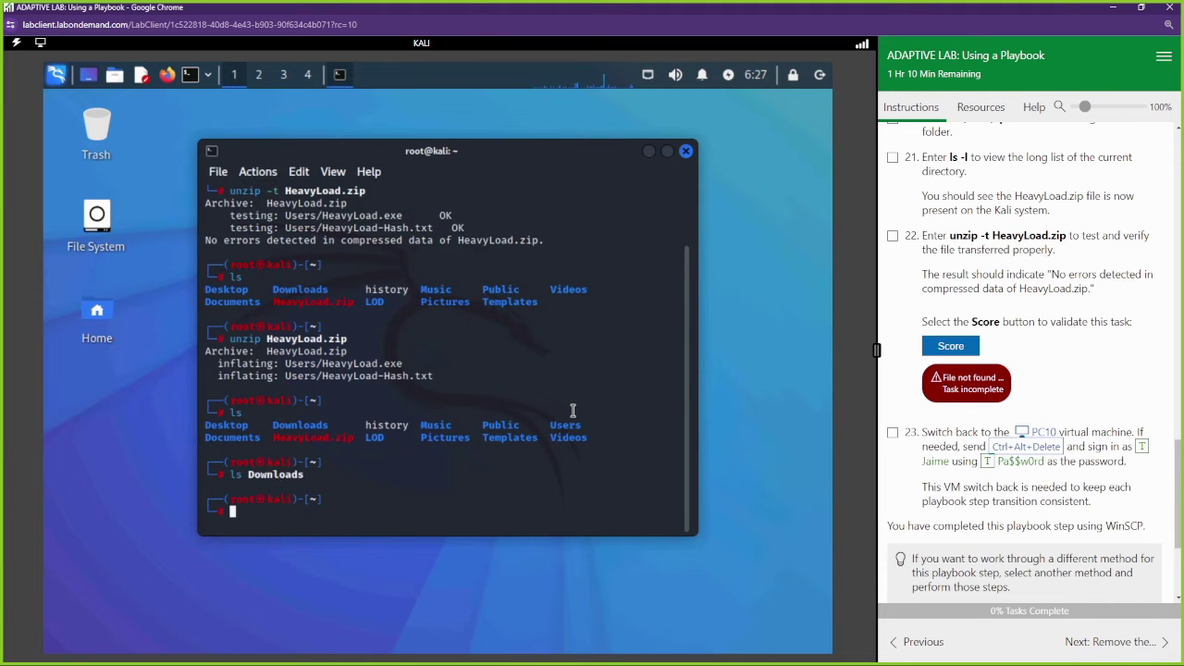
type("ls Documents")
key("Return")
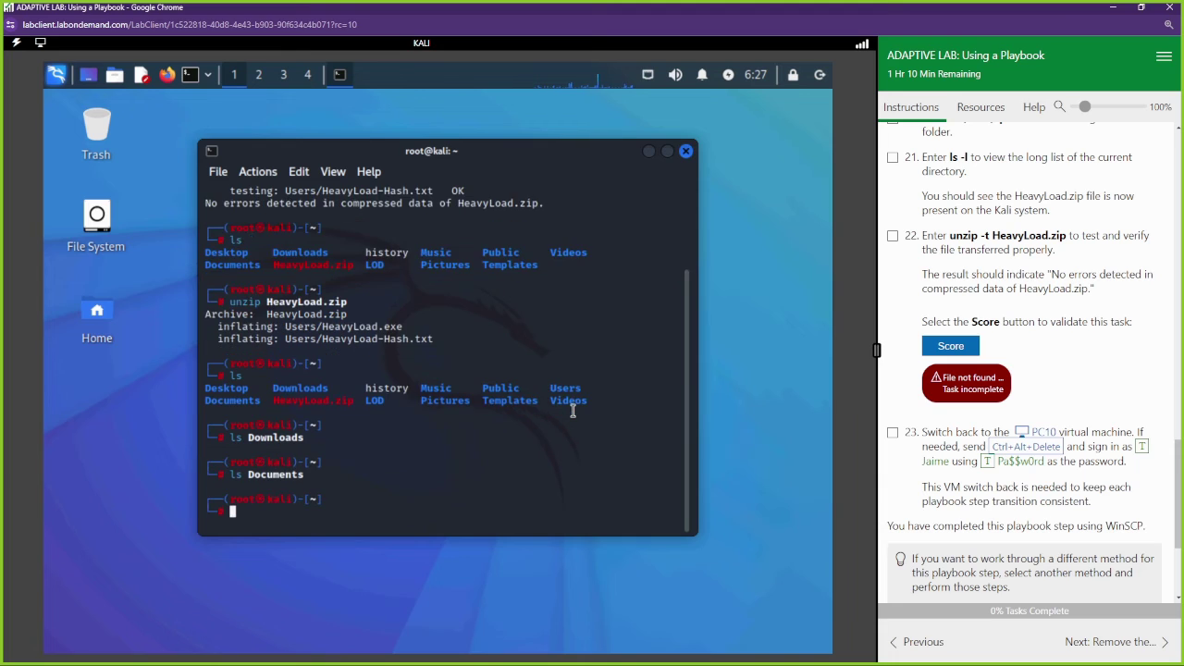
key("ctrl+l")
type("ls")
key("Return")
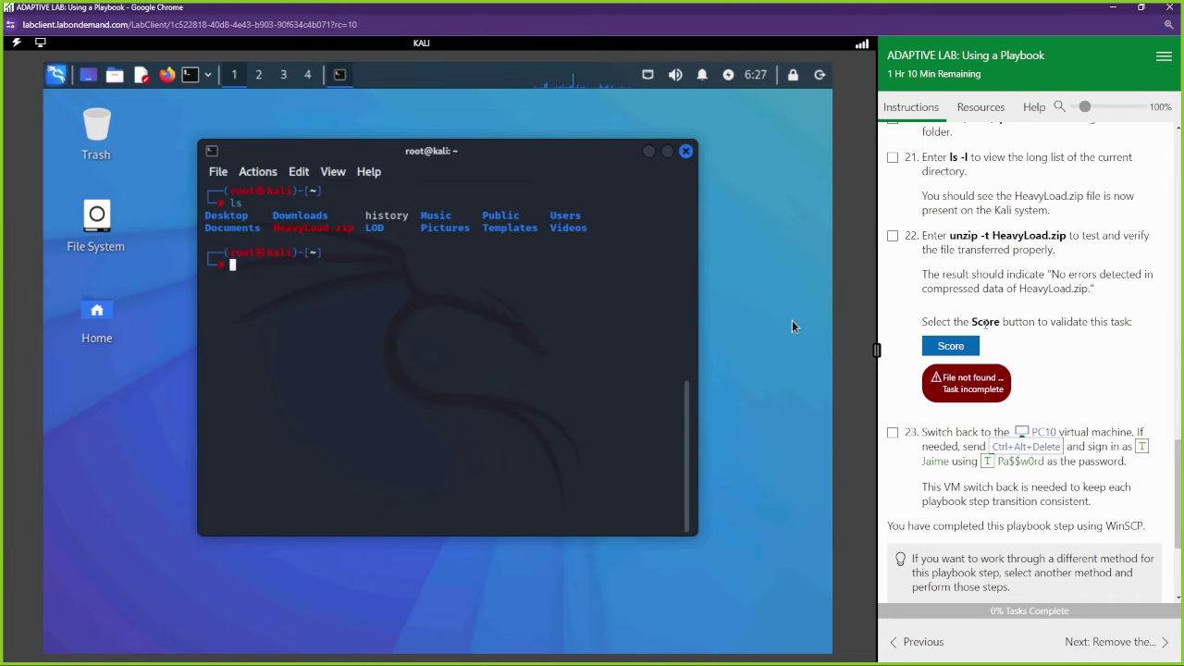
Re-run the transfer score check and highlight step 22's expected-result text
left_click(962, 347)
left_click_drag(940, 277, 1094, 289)
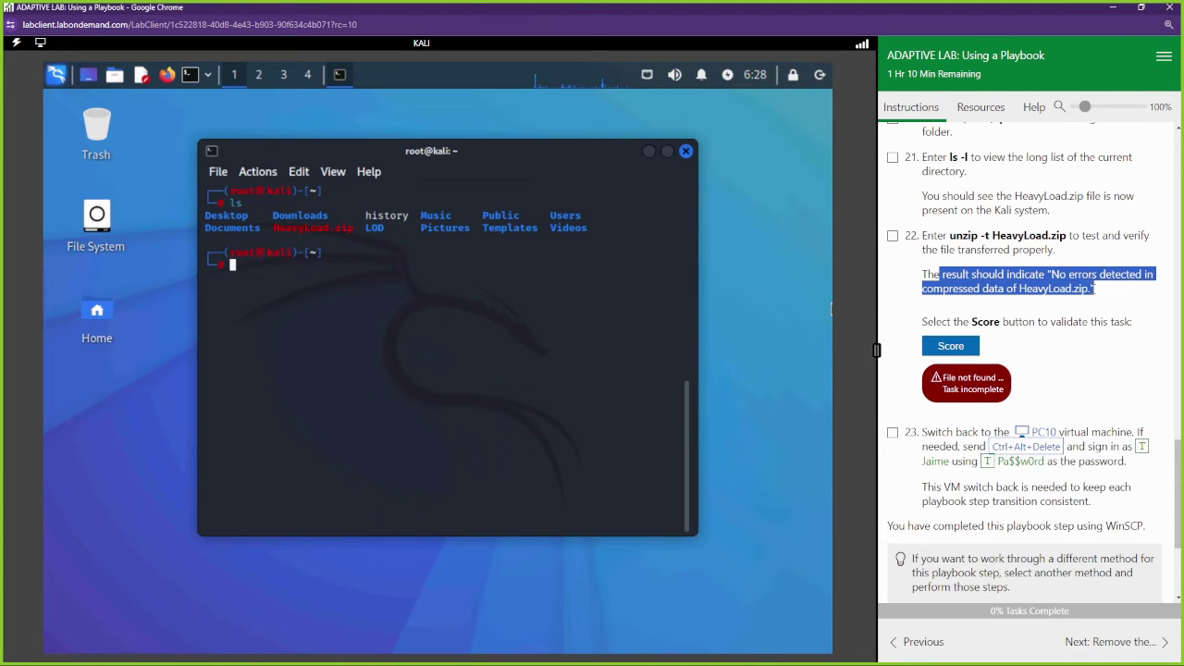
left_click(385, 323)
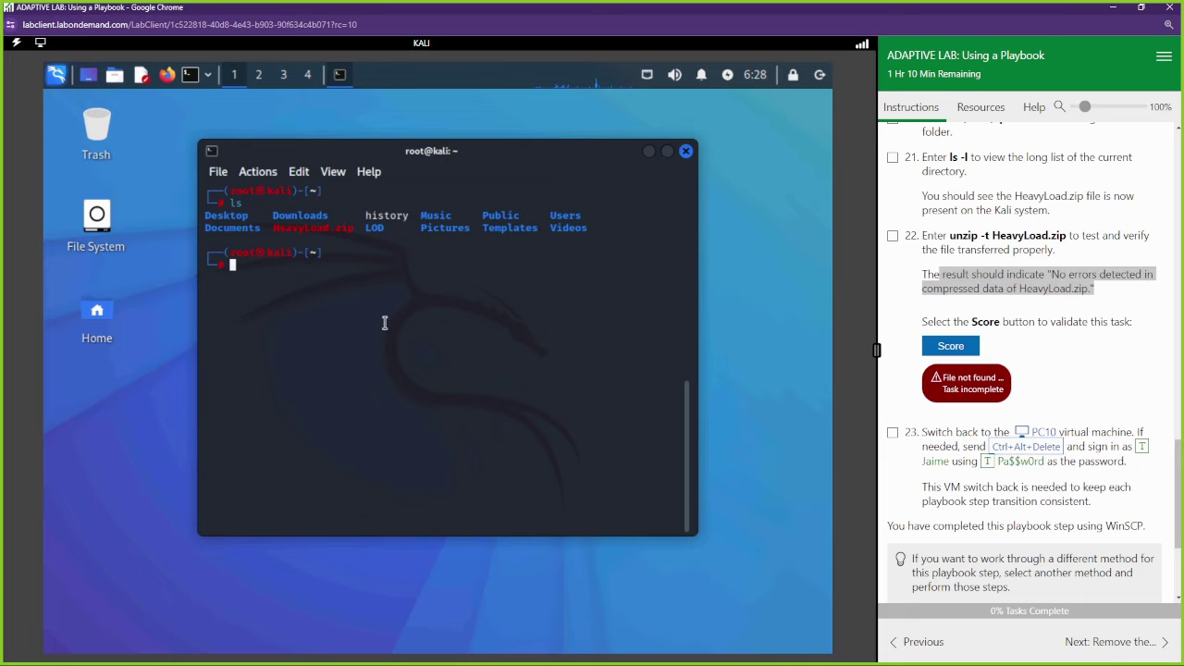
Highlight root/ in step 20's cd /root/quarantine path
scroll(957, 388, "down", 2)
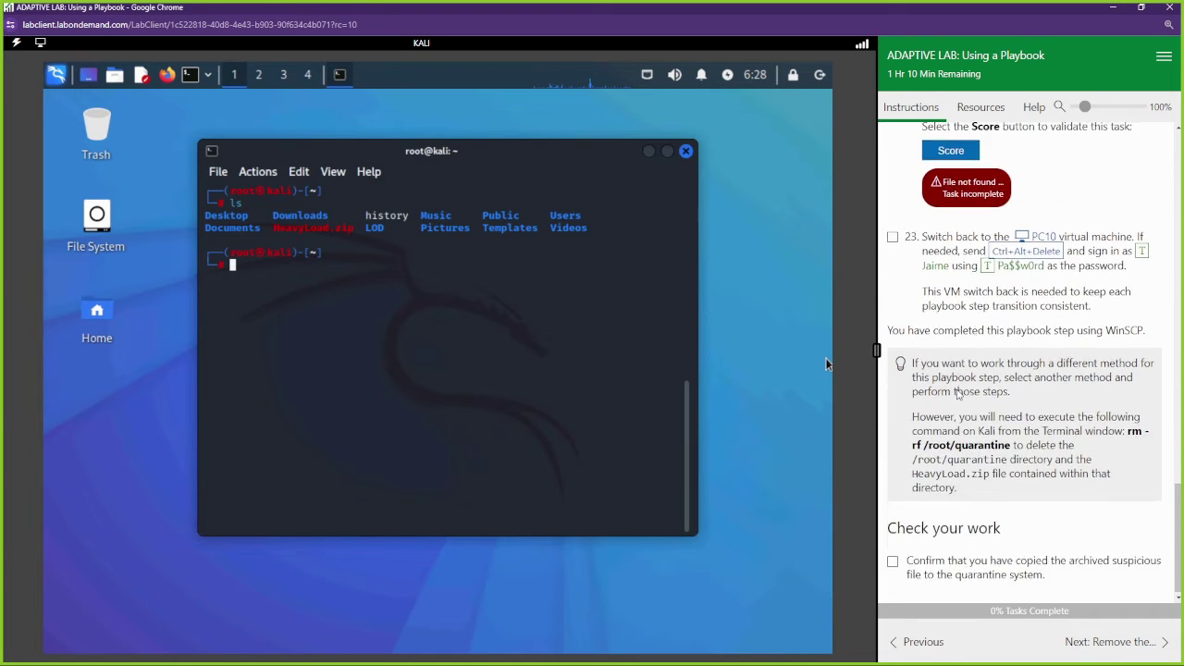
scroll(971, 391, "up", 4)
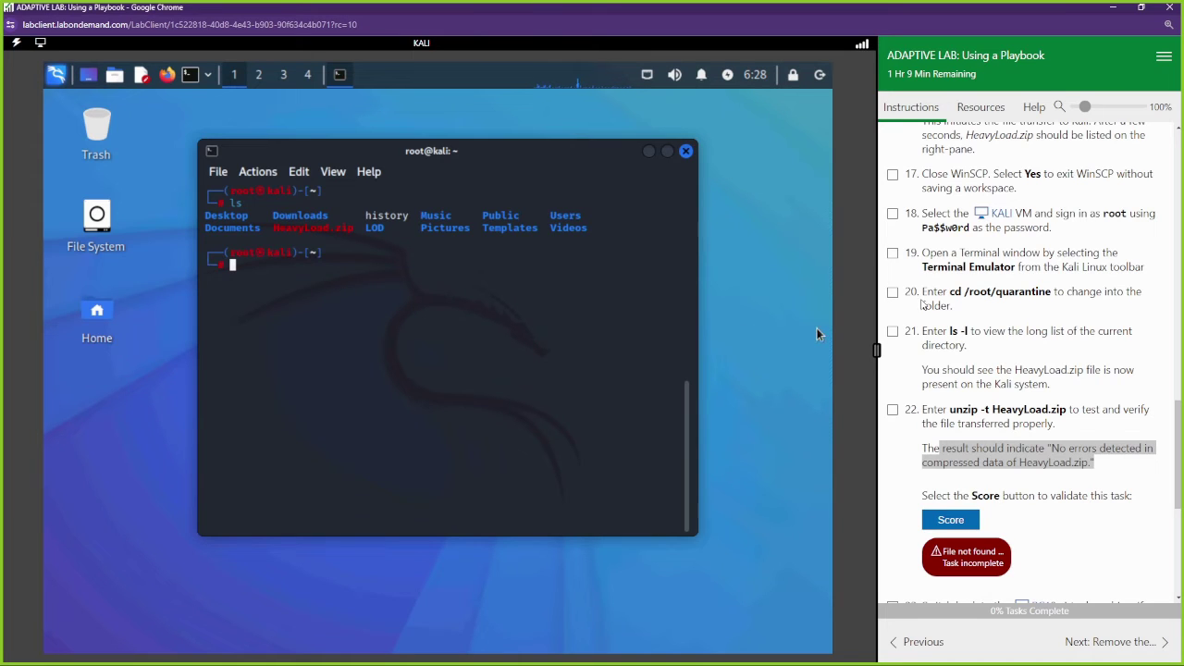
left_click_drag(970, 291, 997, 291)
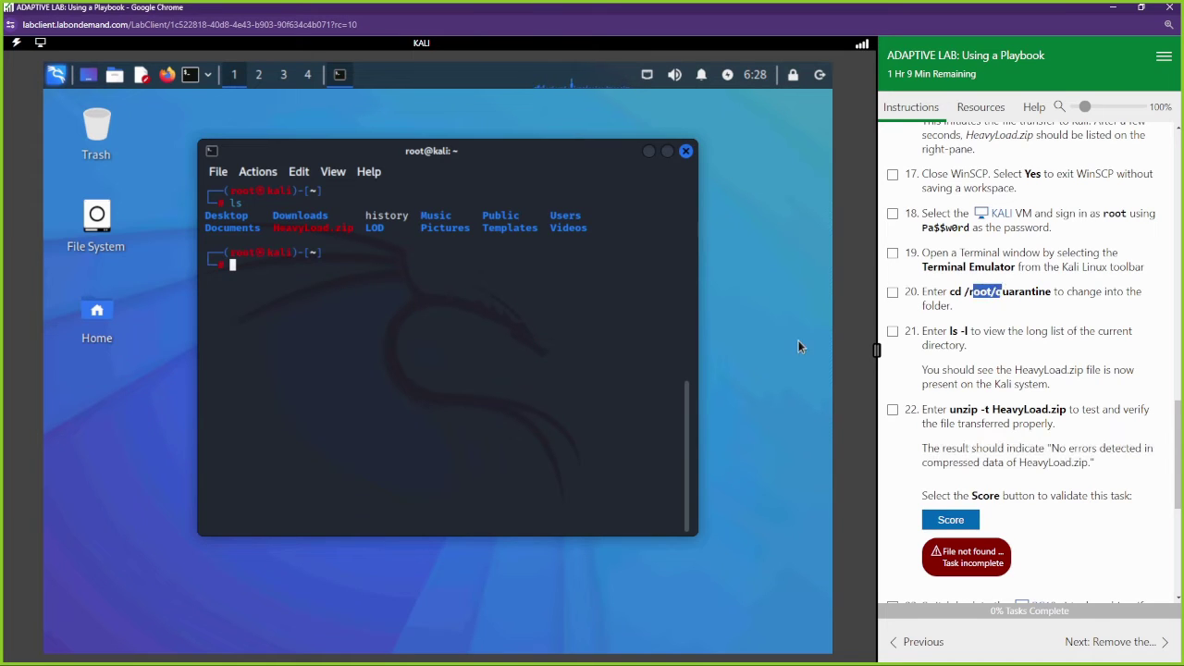
left_click(560, 390)
List /root and create a quarantine folder with mkdir quarantine
type("ls /root/")
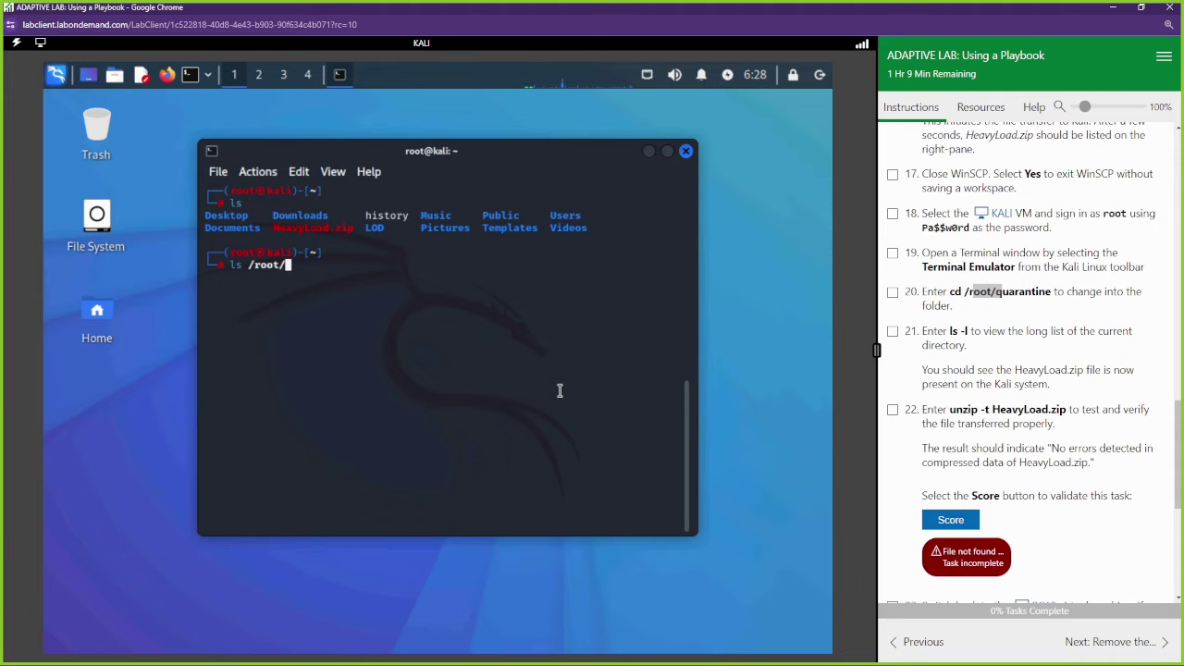
key("Return")
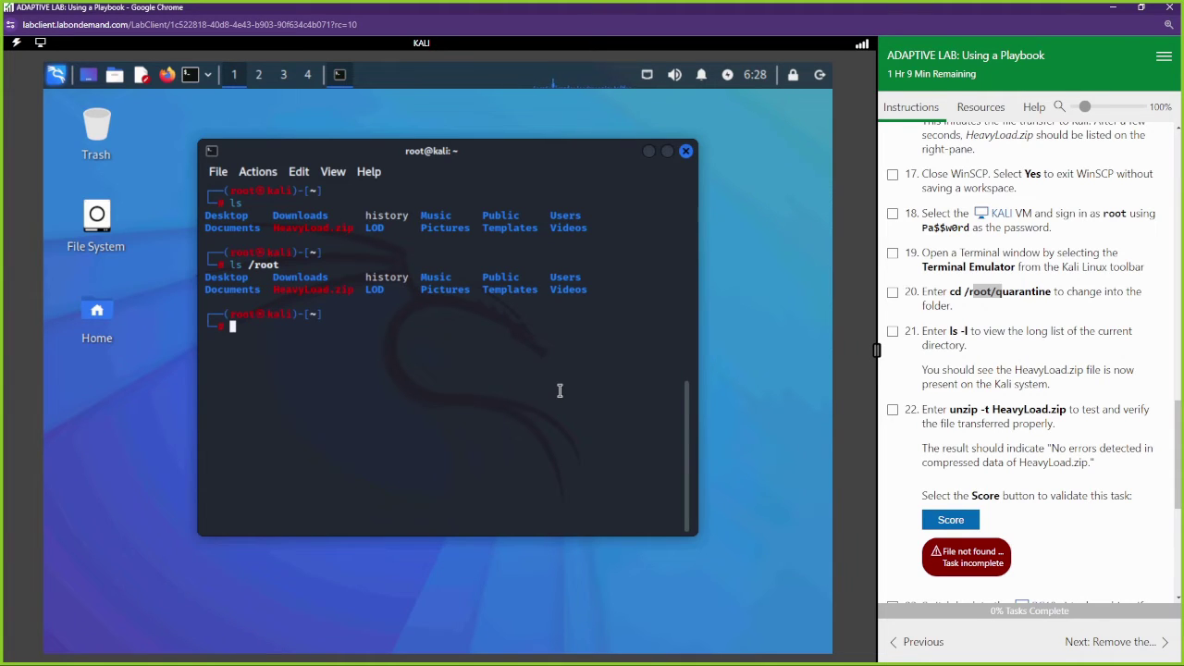
type("mkdir")
type("quarantine")
key("Return")
Move HeavyLoad.zip into quarantine and re-score the transfer task as complete
type("mv Heav")
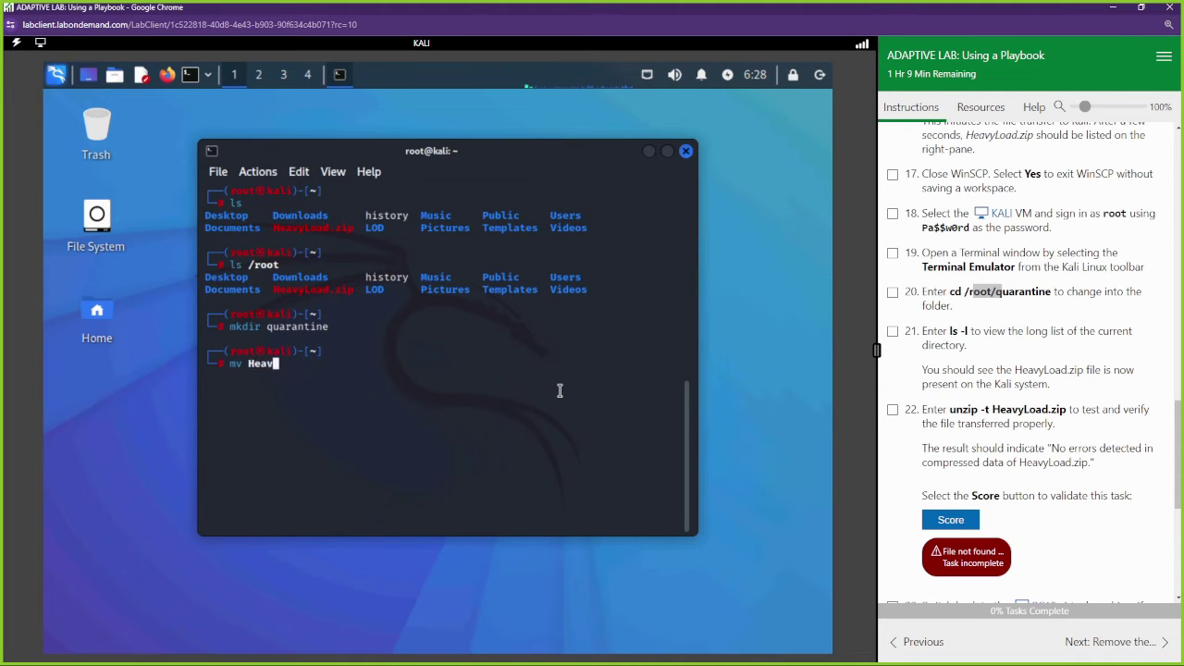
key("Tab")
type("quarantine")
key("Return")
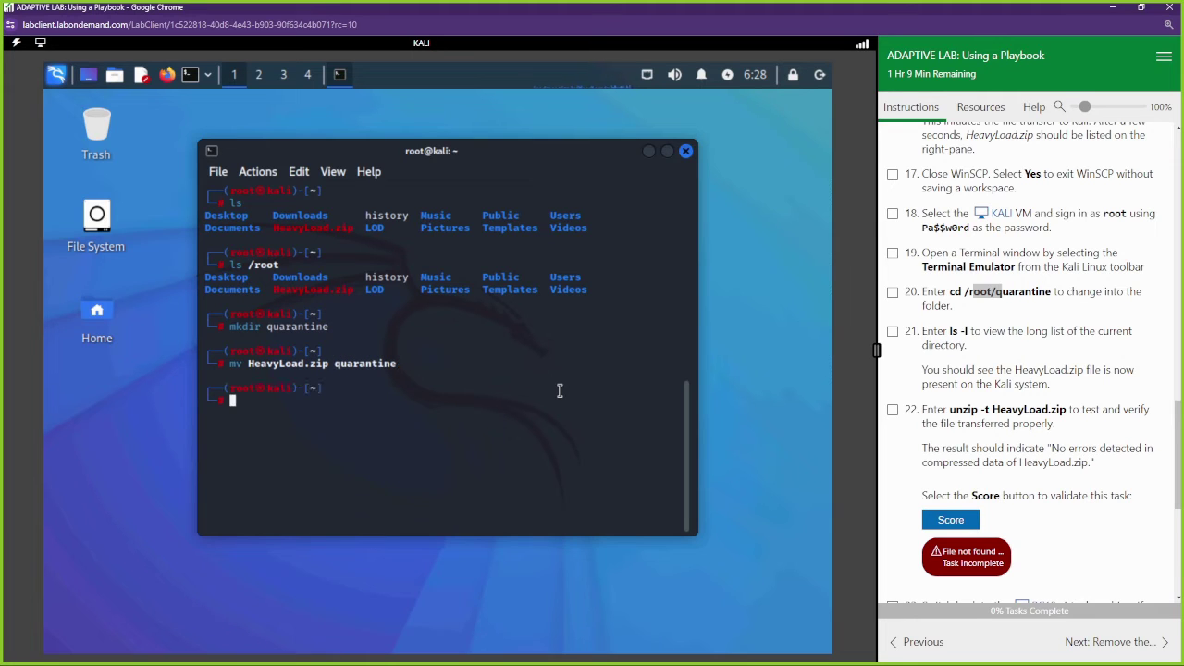
left_click(972, 520)
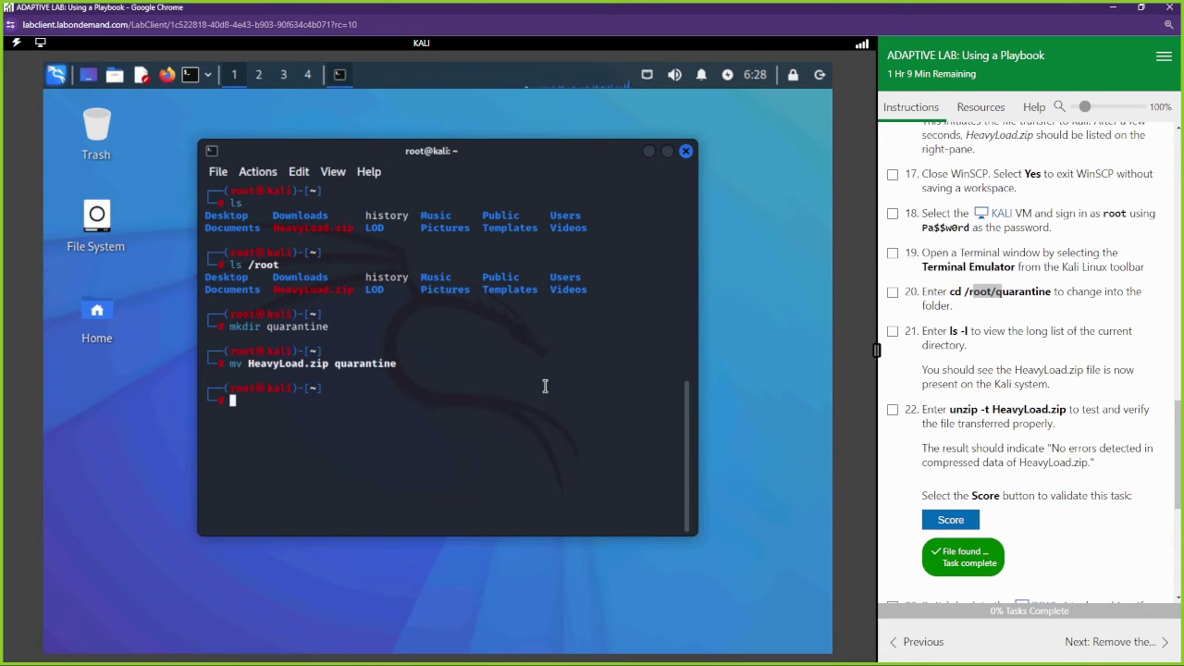
List the home folder to confirm quarantine exists and highlight the mkdir and mv commands
type("ls")
key("Return")
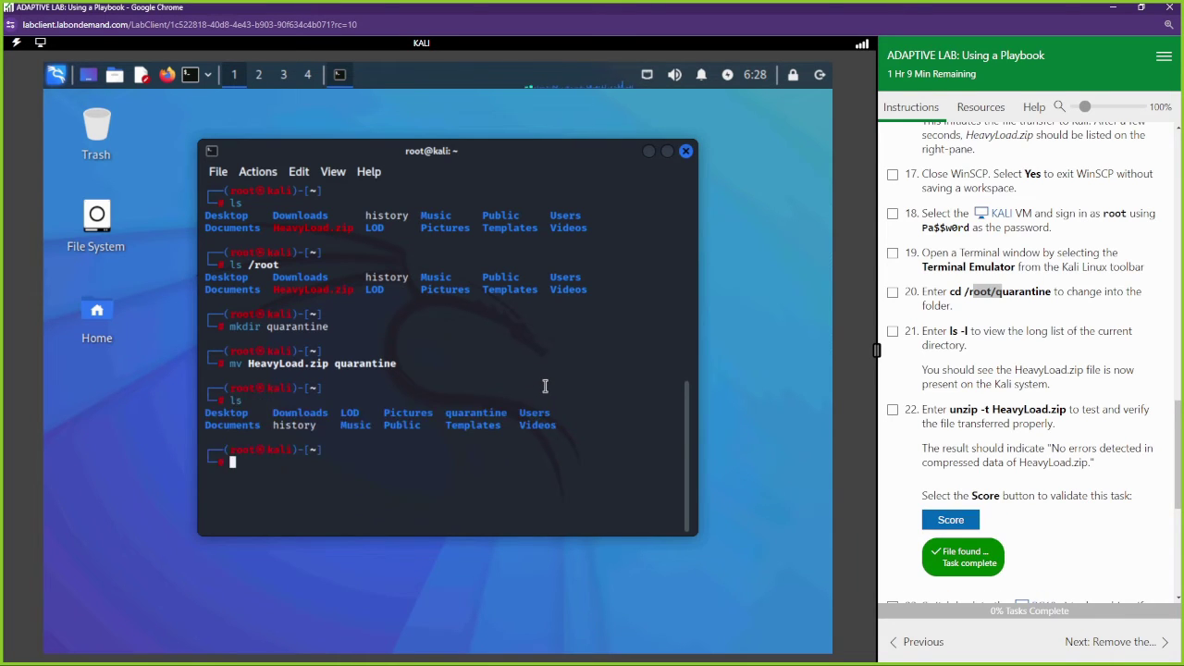
double_click(487, 413)
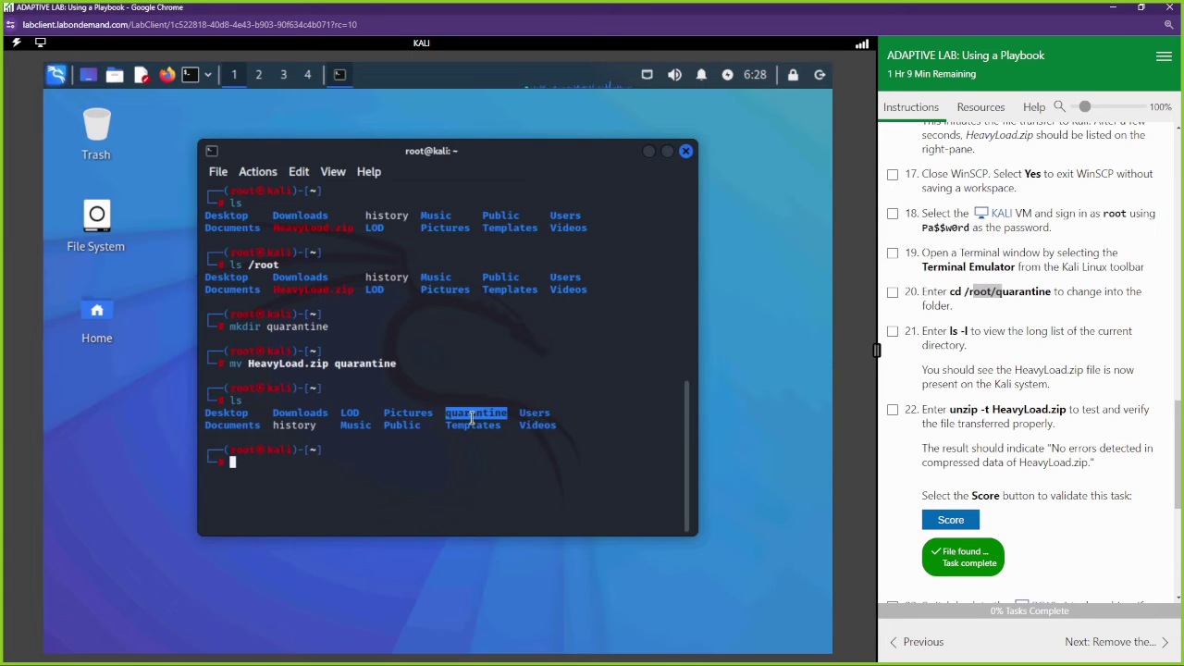
double_click(296, 326)
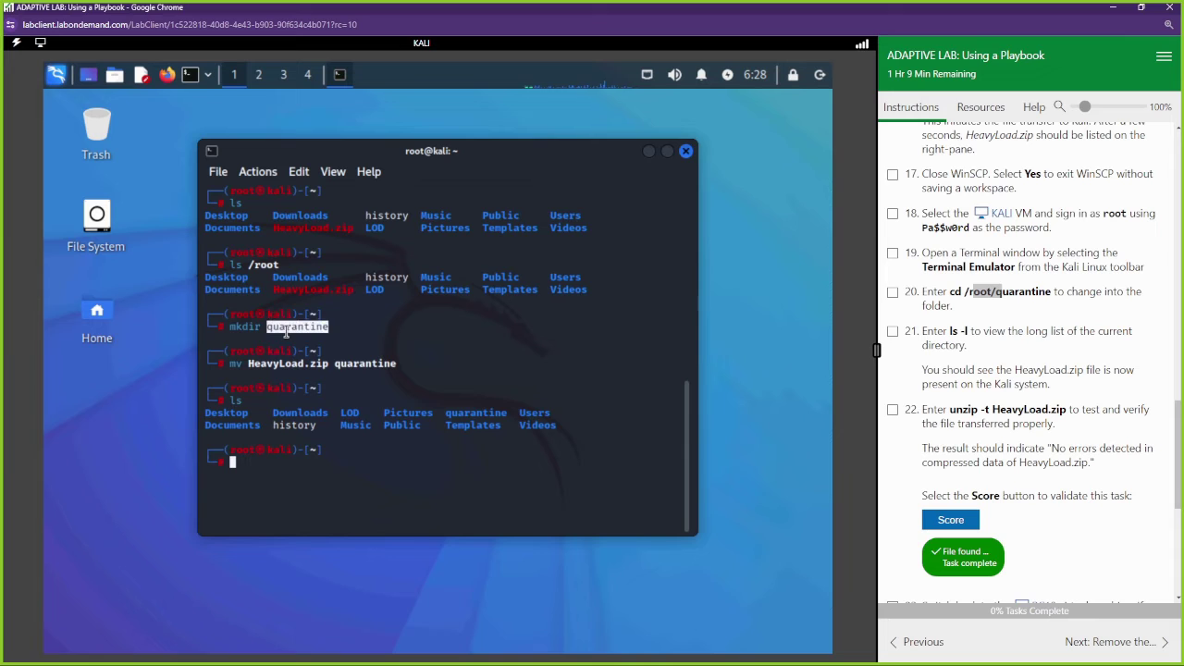
triple_click(305, 364)
scroll(1027, 370, "down", 4)
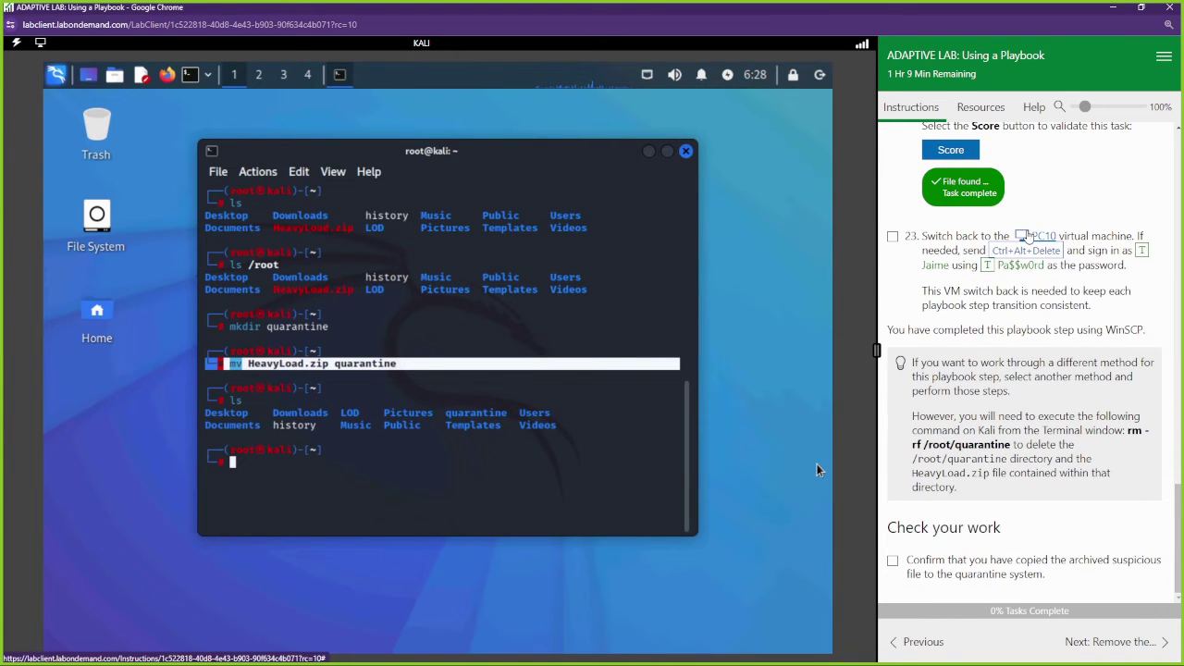
Switch to PC10 and advance to Playbook Step #8 on removing the suspicious file
left_click(1024, 236)
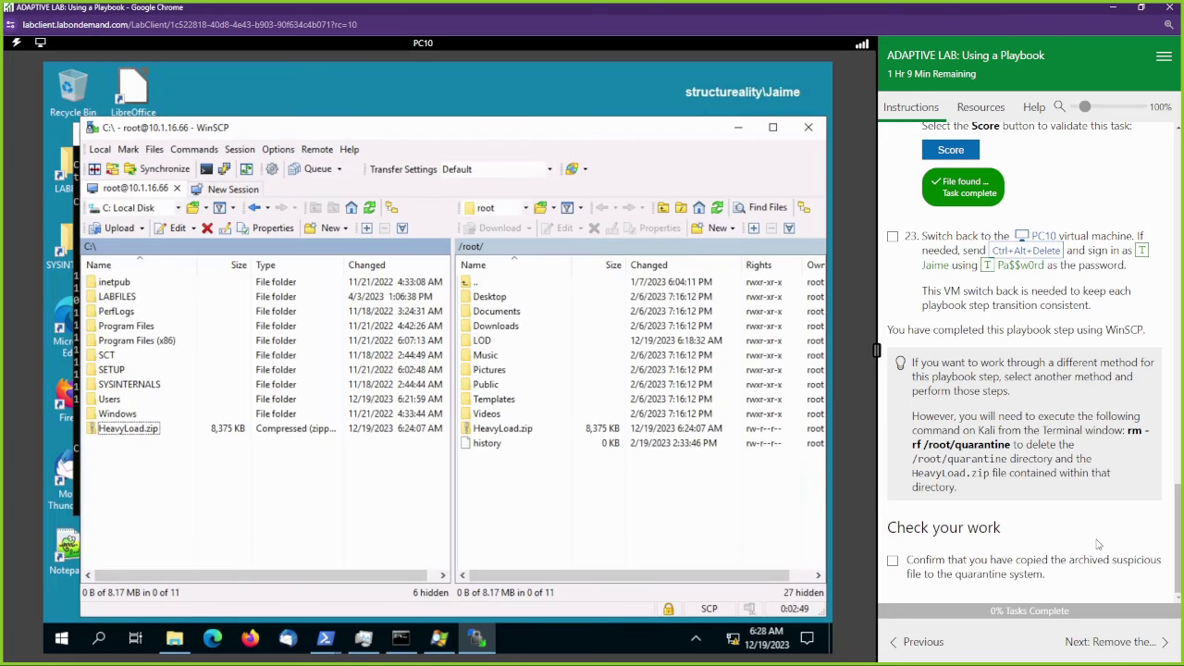
left_click(1120, 641)
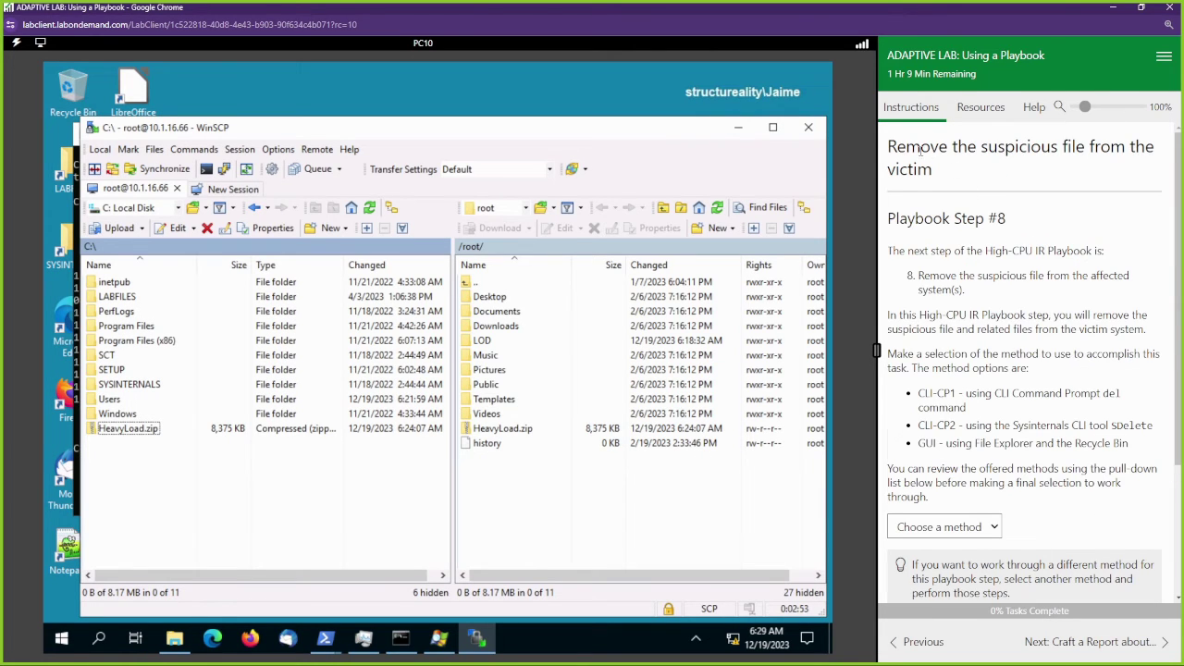
left_click_drag(905, 150, 944, 150)
left_click(950, 167)
Choose the GUI (File Explorer and Recycle Bin) removal method
scroll(992, 305, "down", 3)
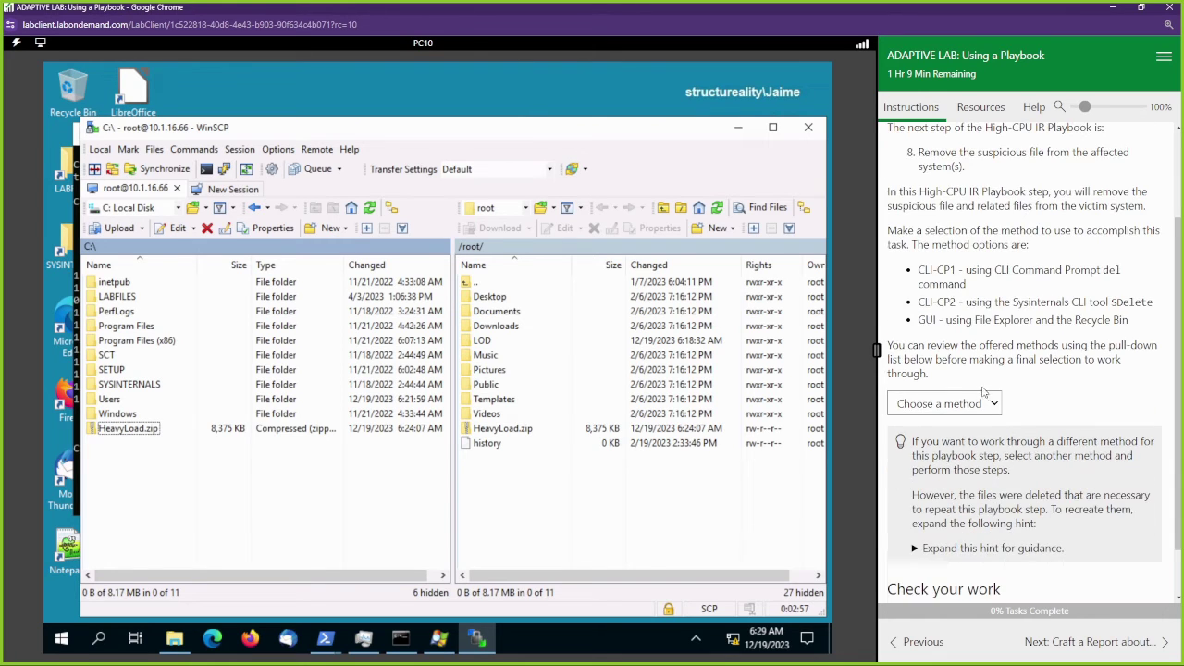
left_click(985, 403)
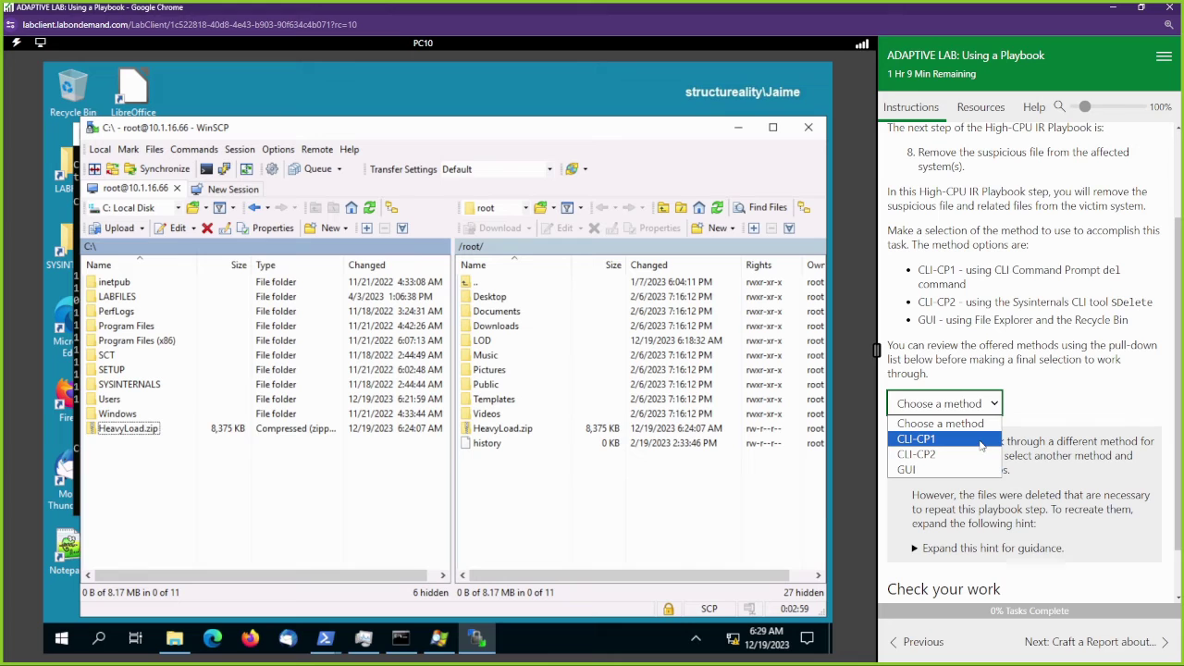
left_click(939, 471)
scroll(934, 476, "down", 7)
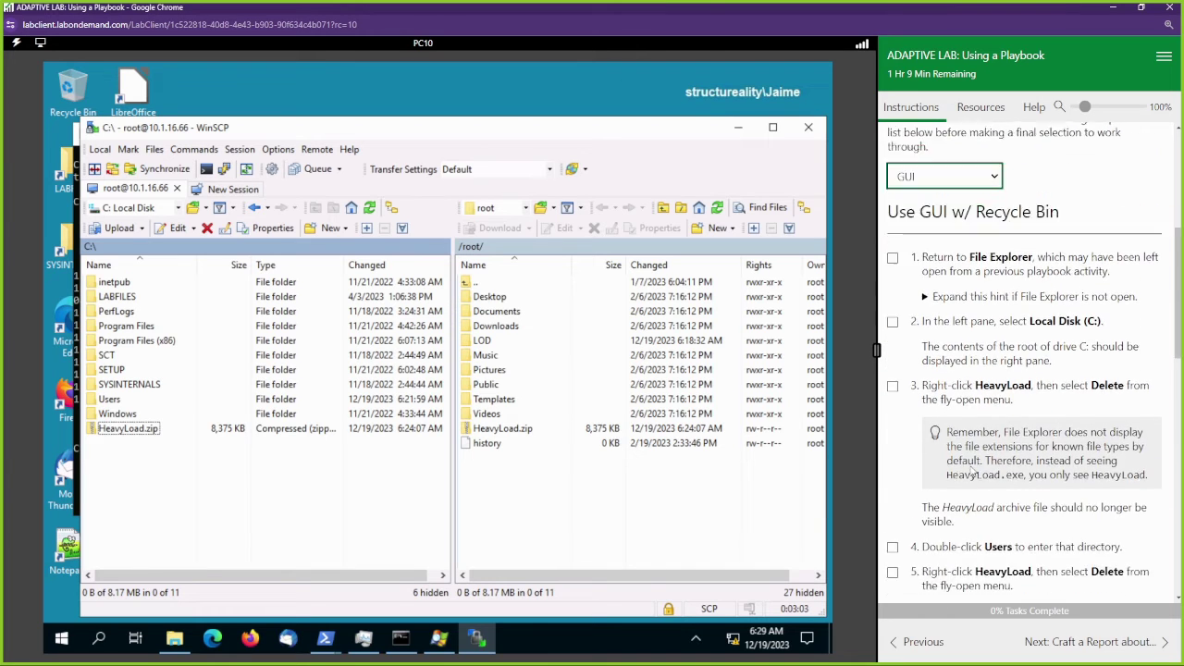
Open the C:\Users folder in PC10's File Explorer
left_click(174, 638)
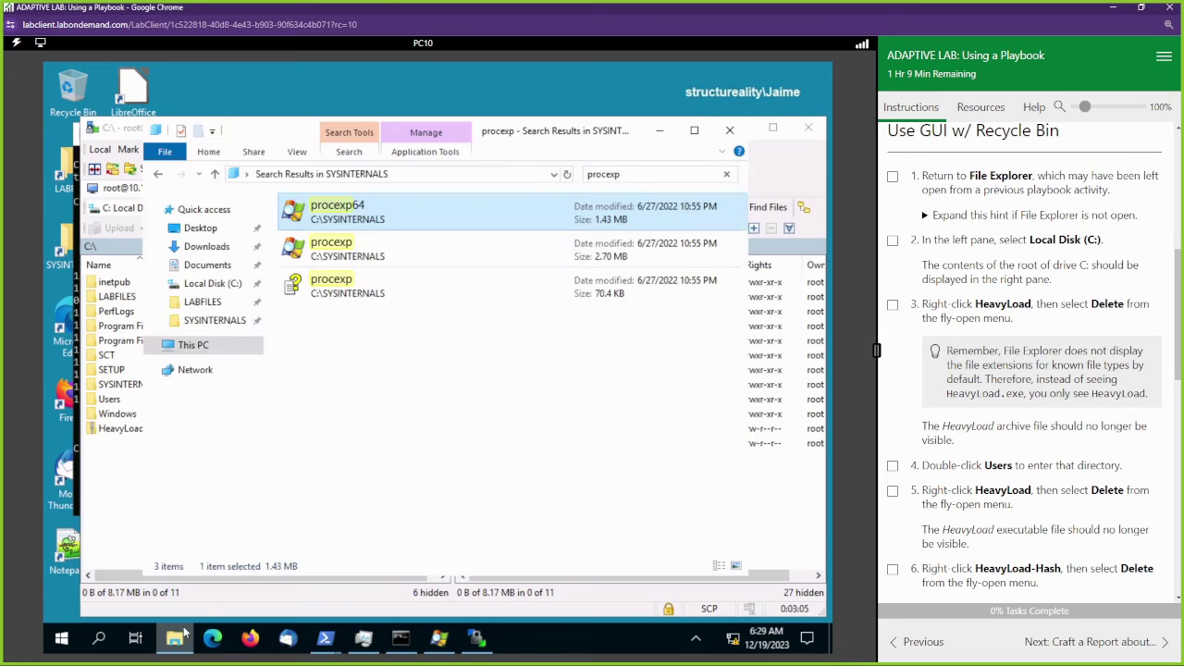
left_click(212, 284)
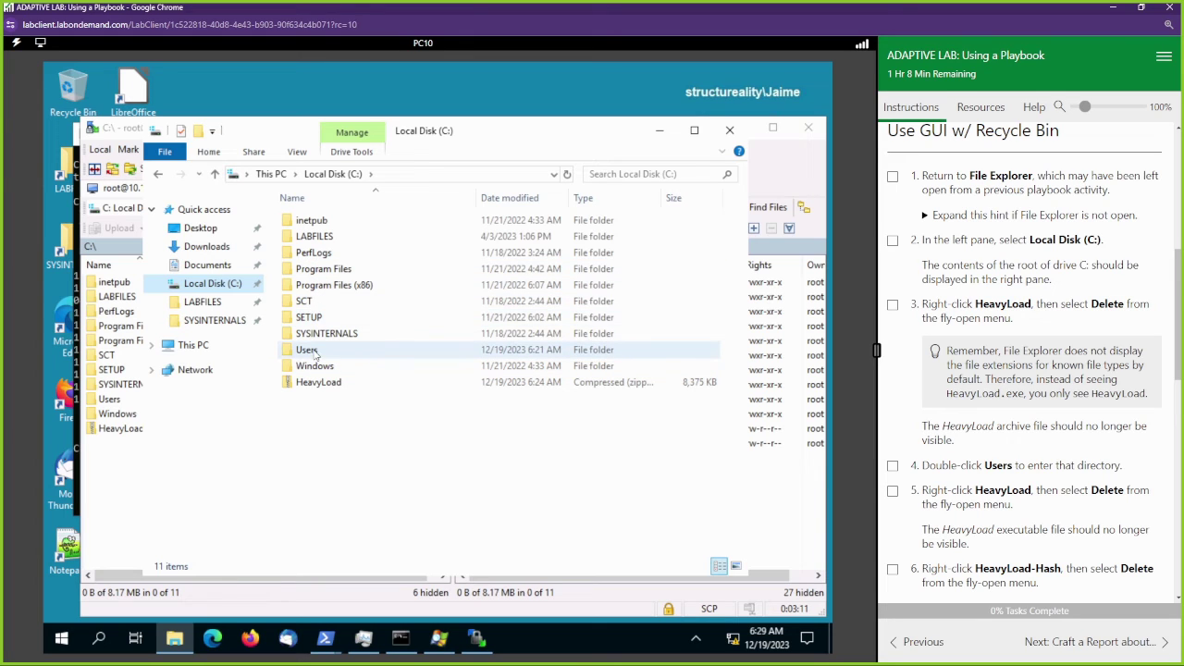
double_click(308, 349)
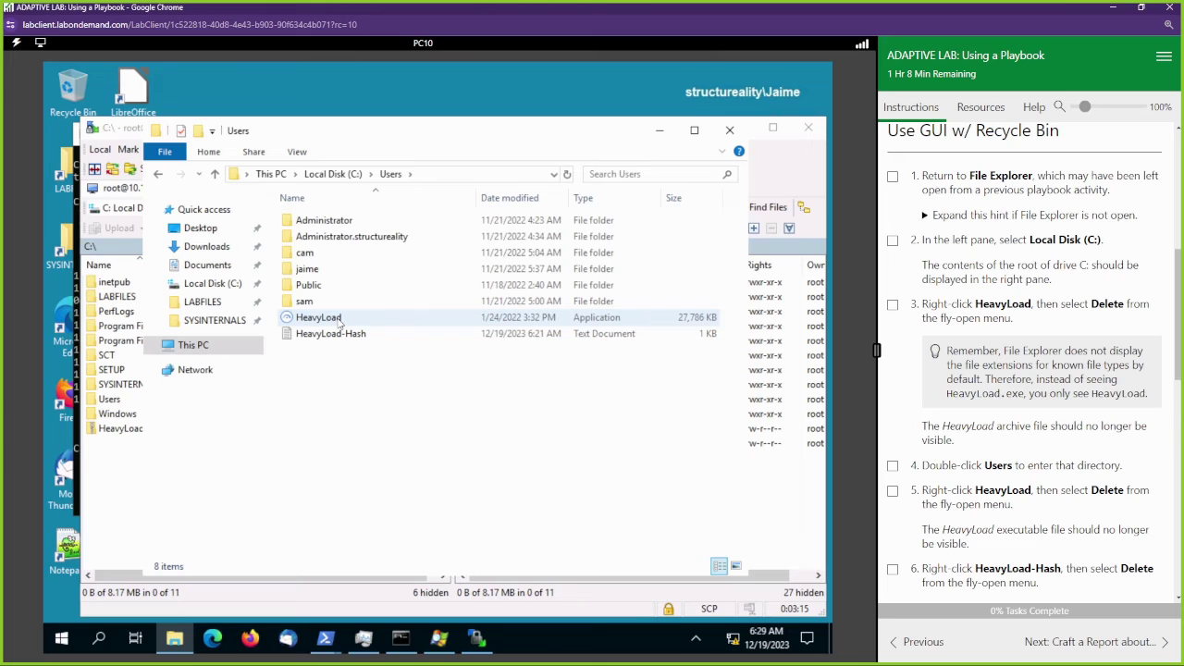
Delete HeavyLoad and HeavyLoad-Hash from C:\Users to the Recycle Bin
right_click(338, 318)
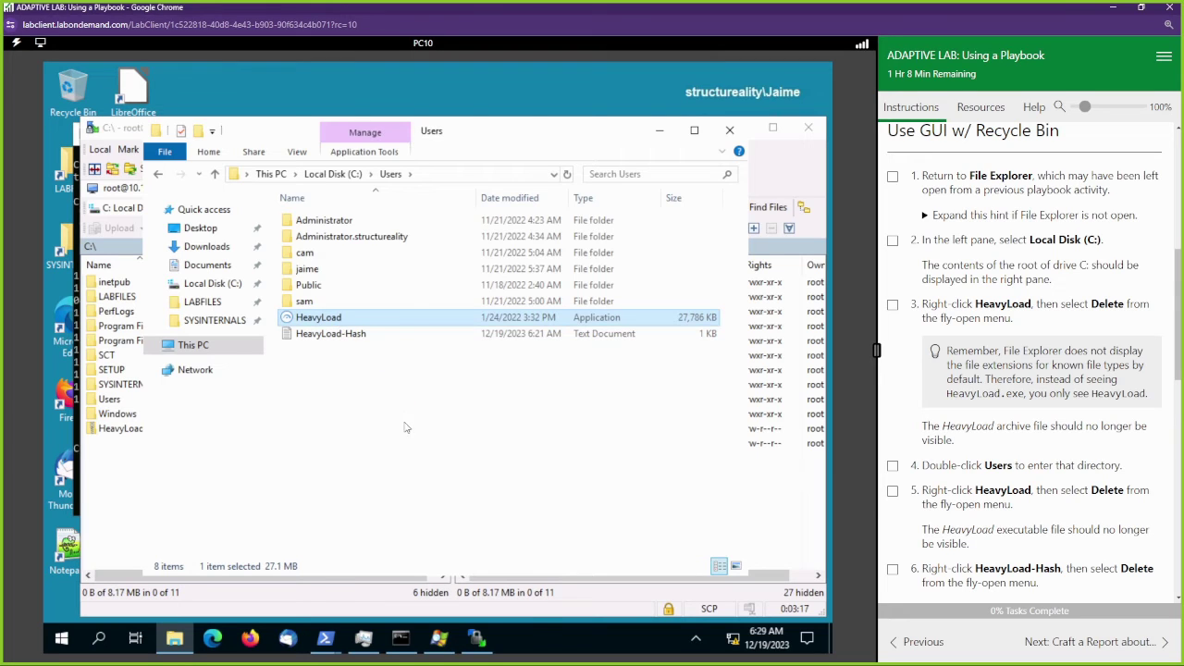
left_click(405, 571)
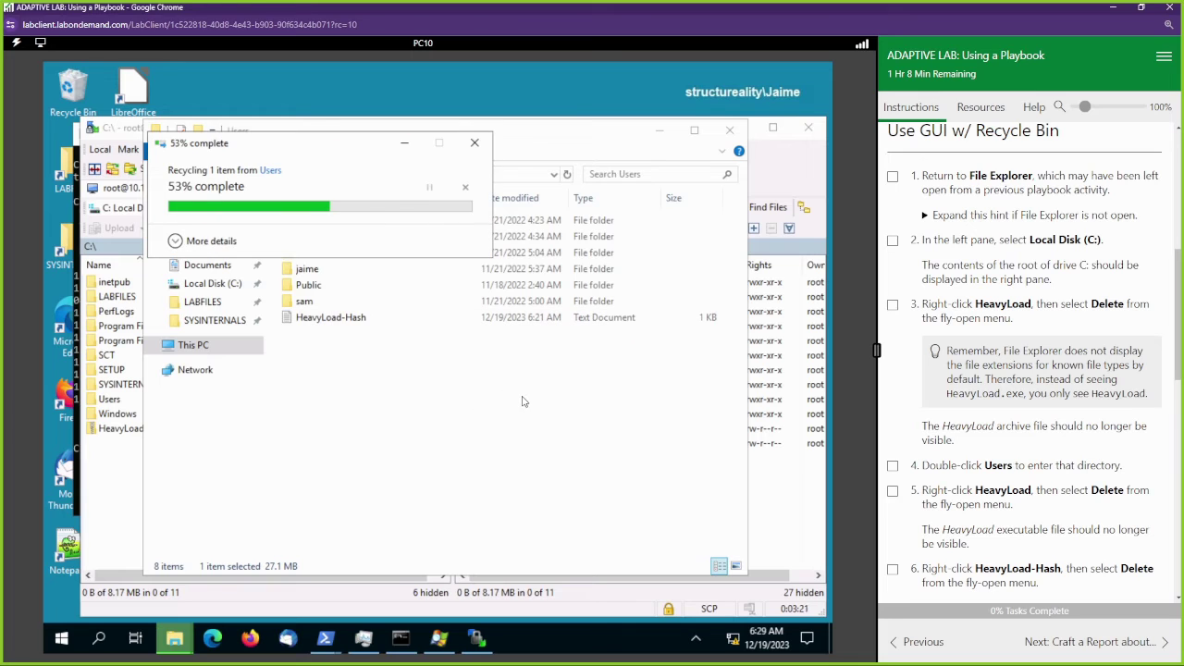
scroll(1006, 466, "down", 2)
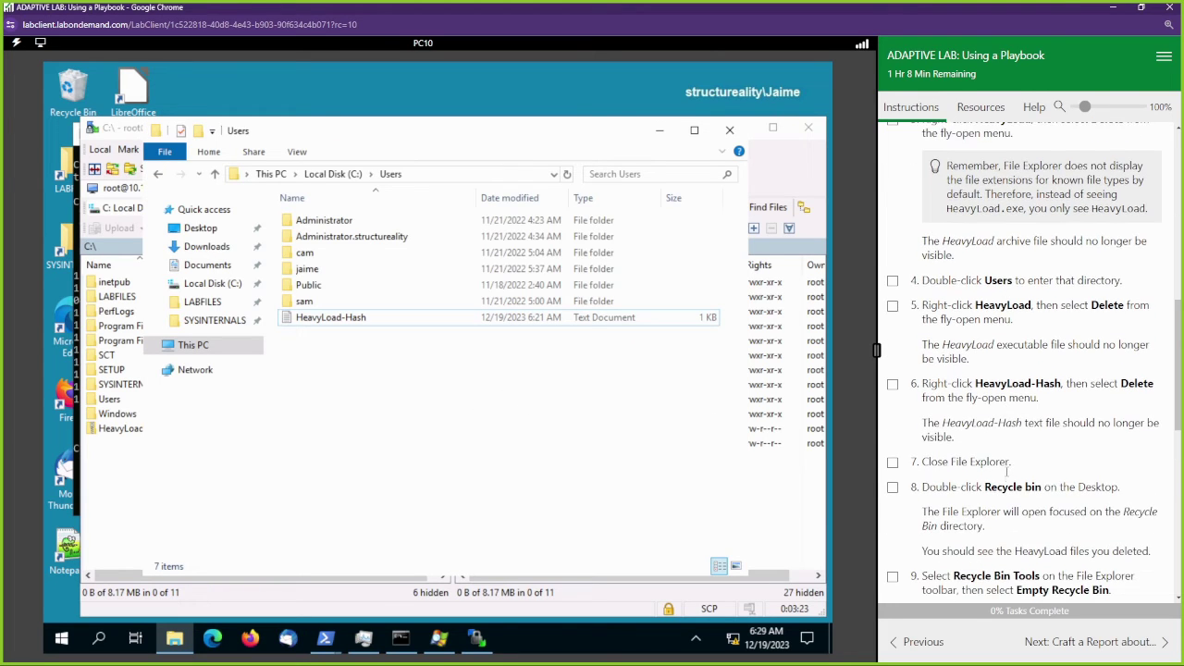
right_click(314, 322)
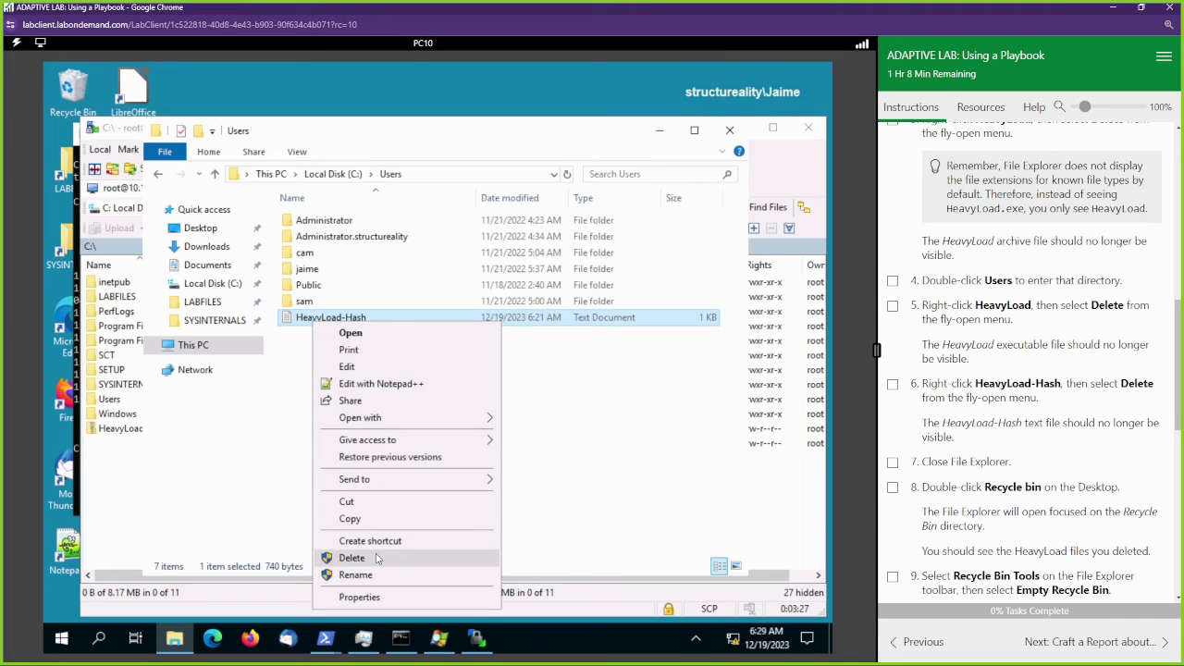
left_click(351, 558)
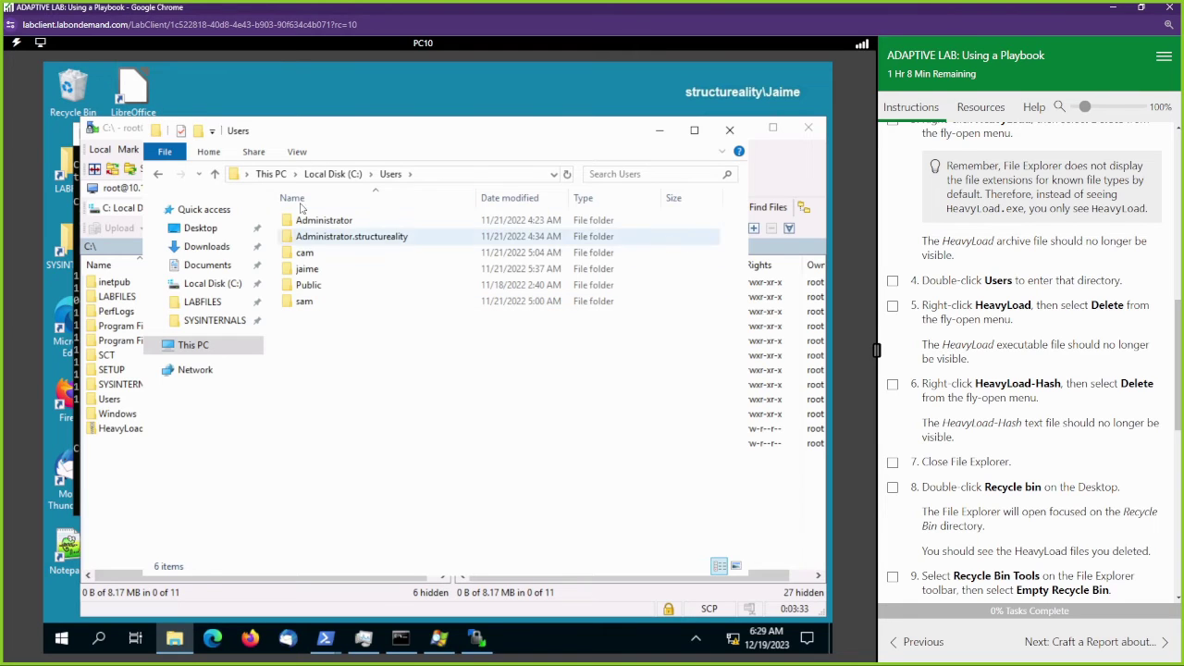
left_click(78, 100)
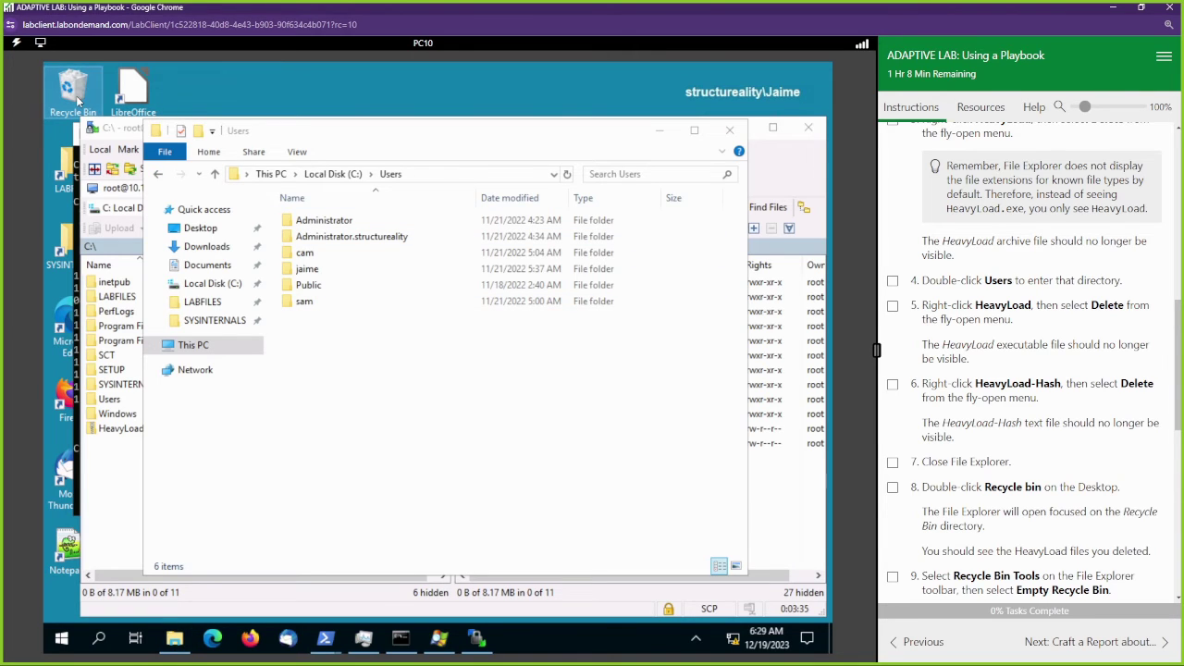
Permanently delete both HeavyLoad files from the Recycle Bin, leaving it empty
double_click(77, 100)
left_click(350, 242)
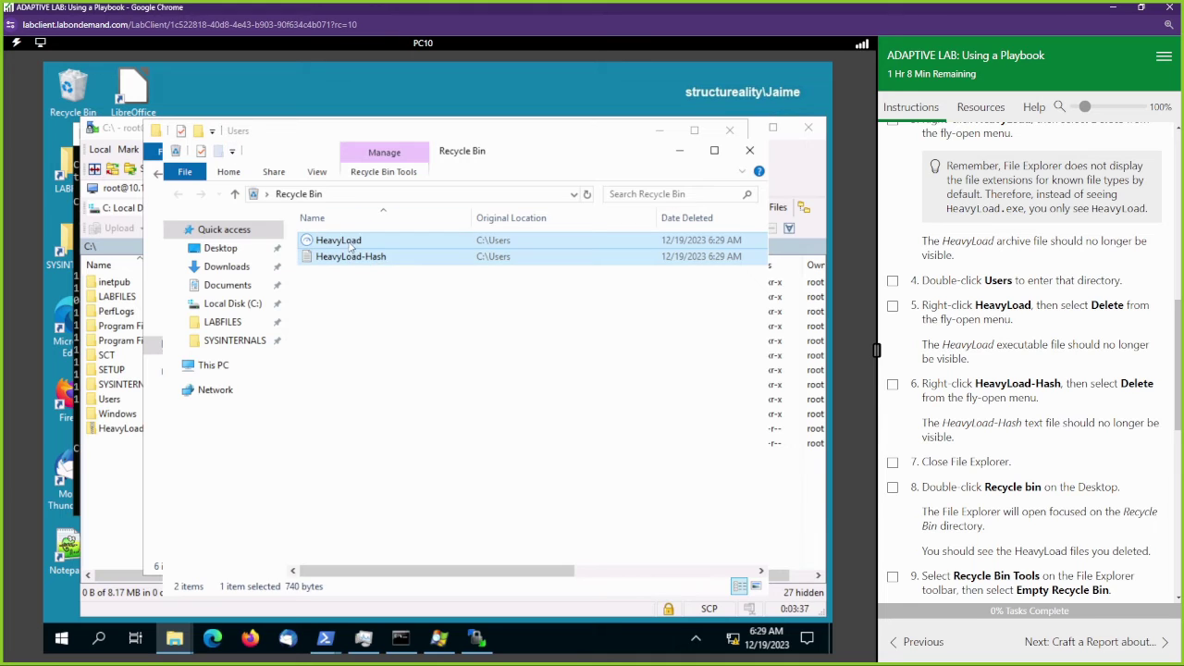
left_click(351, 242, "shift")
right_click(351, 242)
left_click(370, 305)
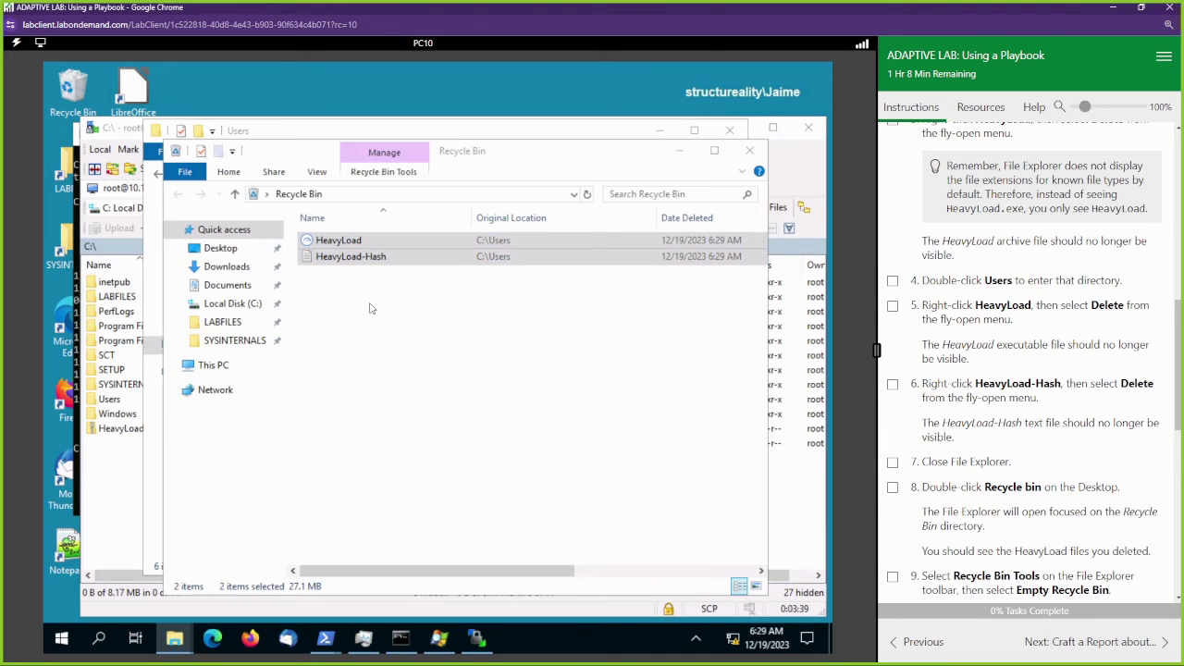
left_click(494, 364)
scroll(971, 446, "down", 3)
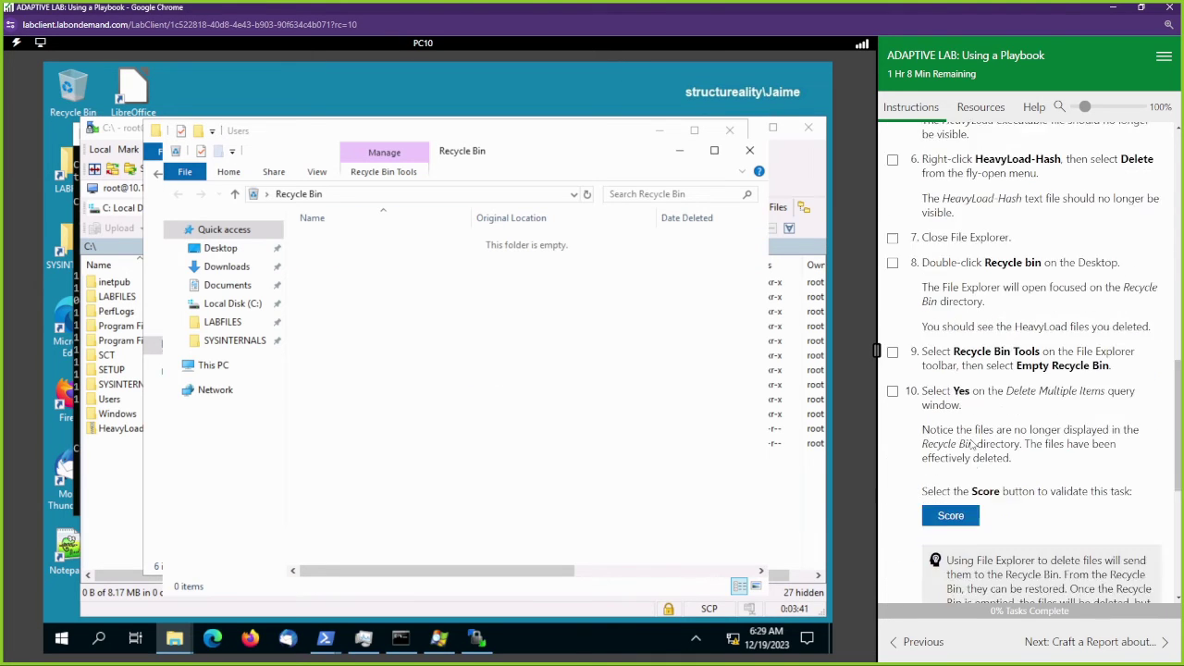
scroll(972, 444, "down", 3)
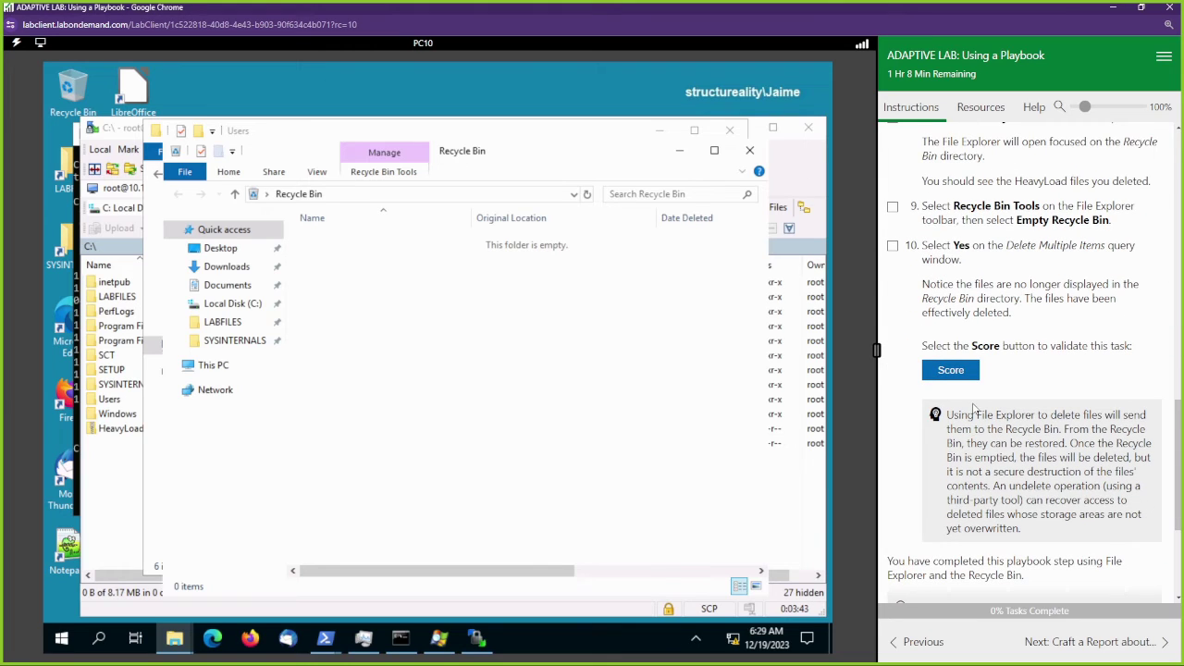
Score the task, tick the Check your work confirmation and accept the warning
left_click(952, 370)
scroll(962, 389, "down", 5)
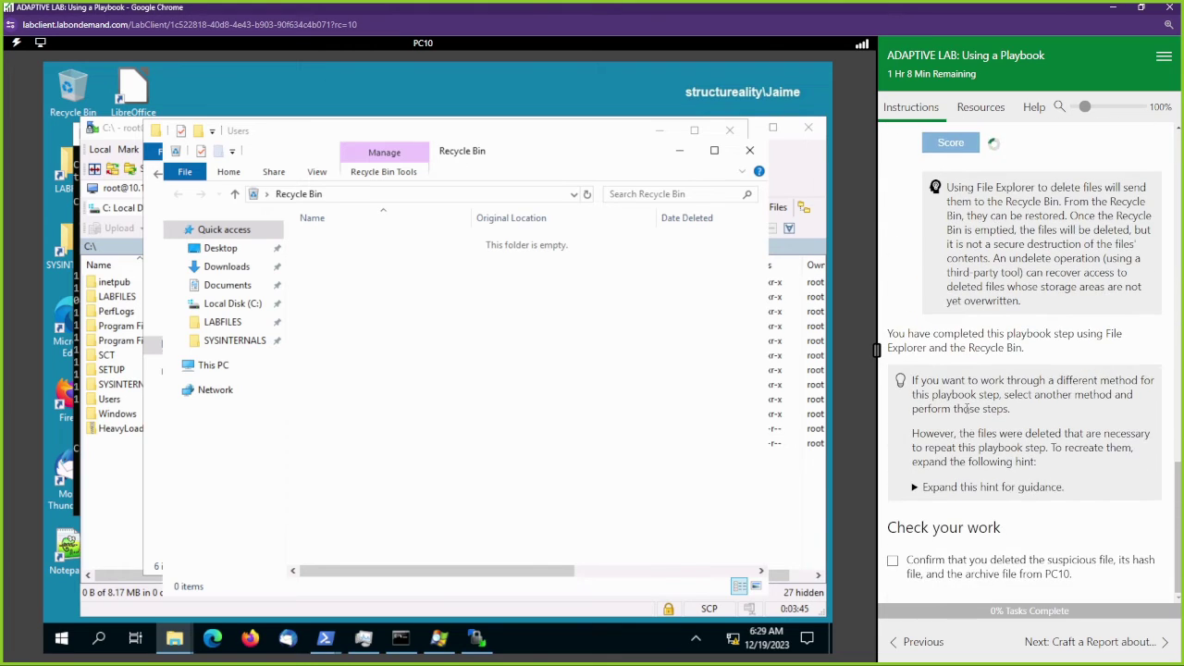
left_click(894, 562)
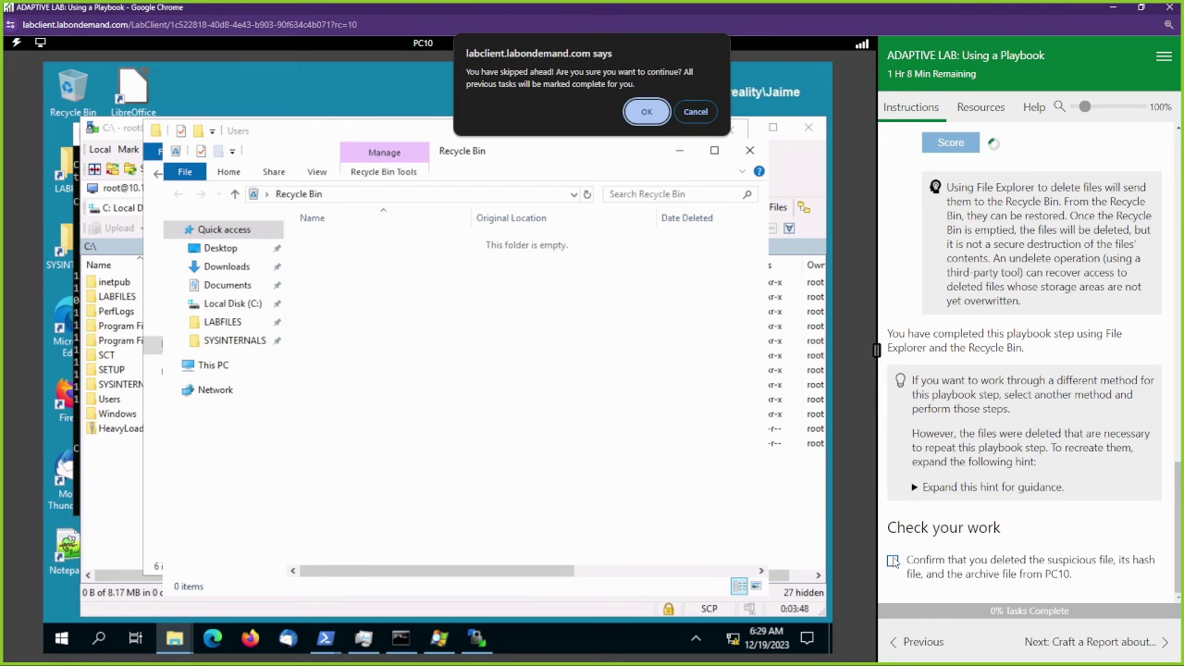
left_click(640, 112)
scroll(928, 303, "up", 1)
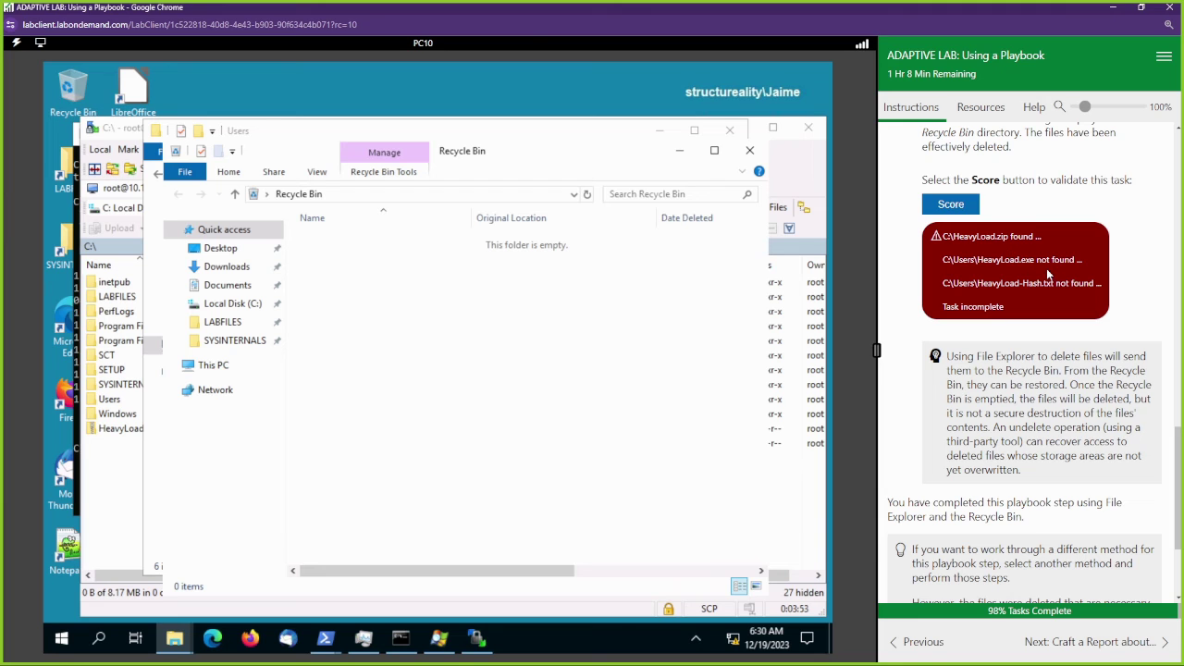
scroll(1004, 225, "up", 1)
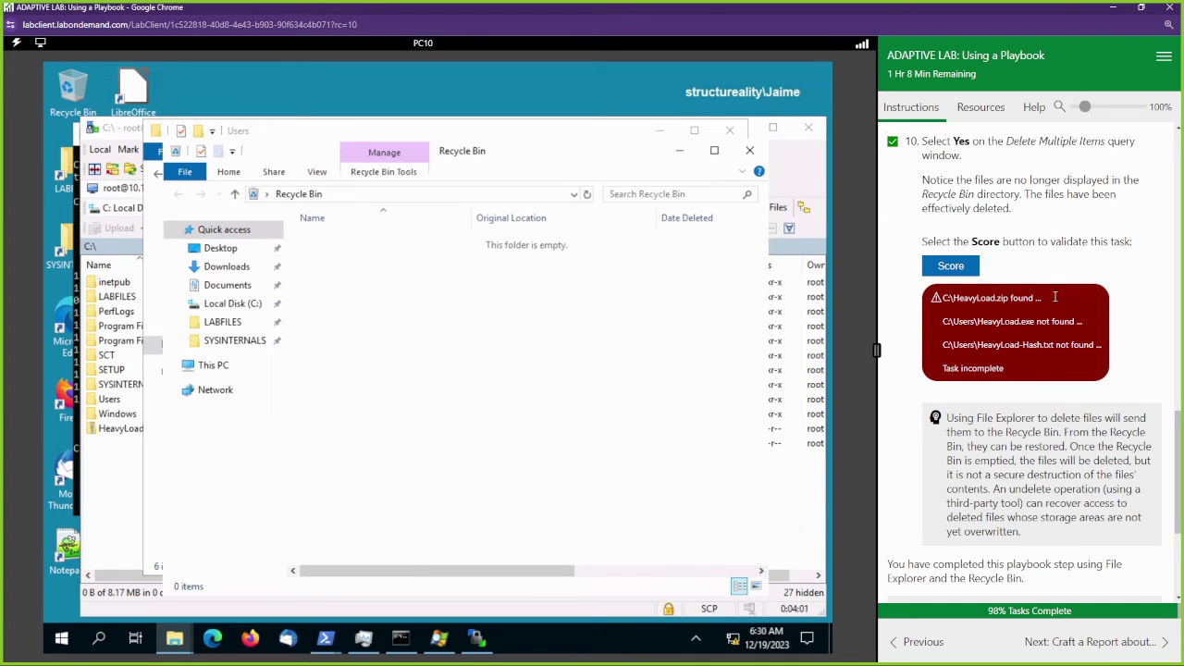
scroll(1078, 308, "up", 9)
scroll(1078, 308, "up", 5)
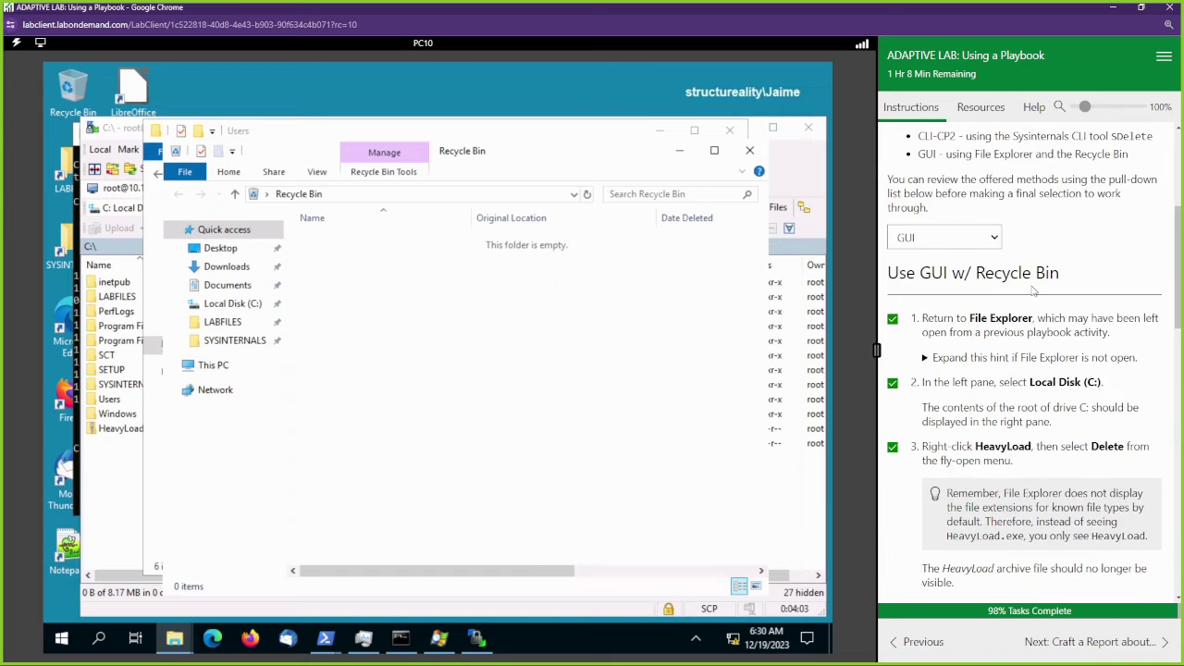
Switch the removal method to CLI-CP1 and bring PC10's Command Prompt forward
left_click(989, 431)
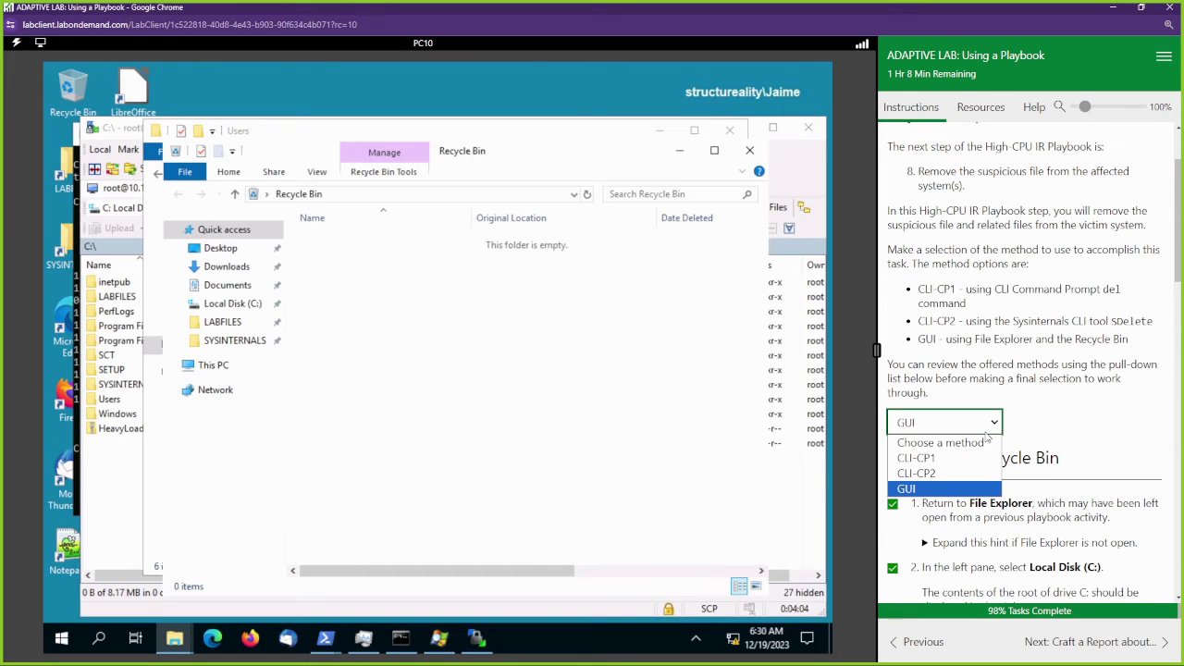
left_click(958, 459)
scroll(972, 466, "down", 3)
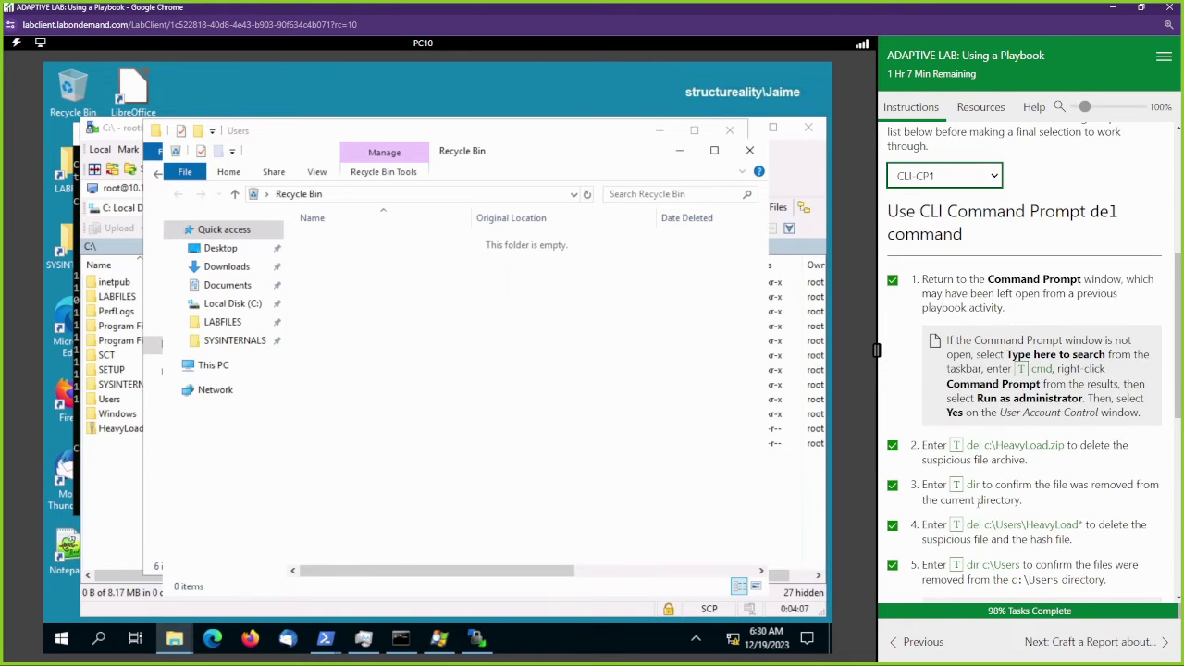
left_click(400, 639)
scroll(888, 454, "down", 3)
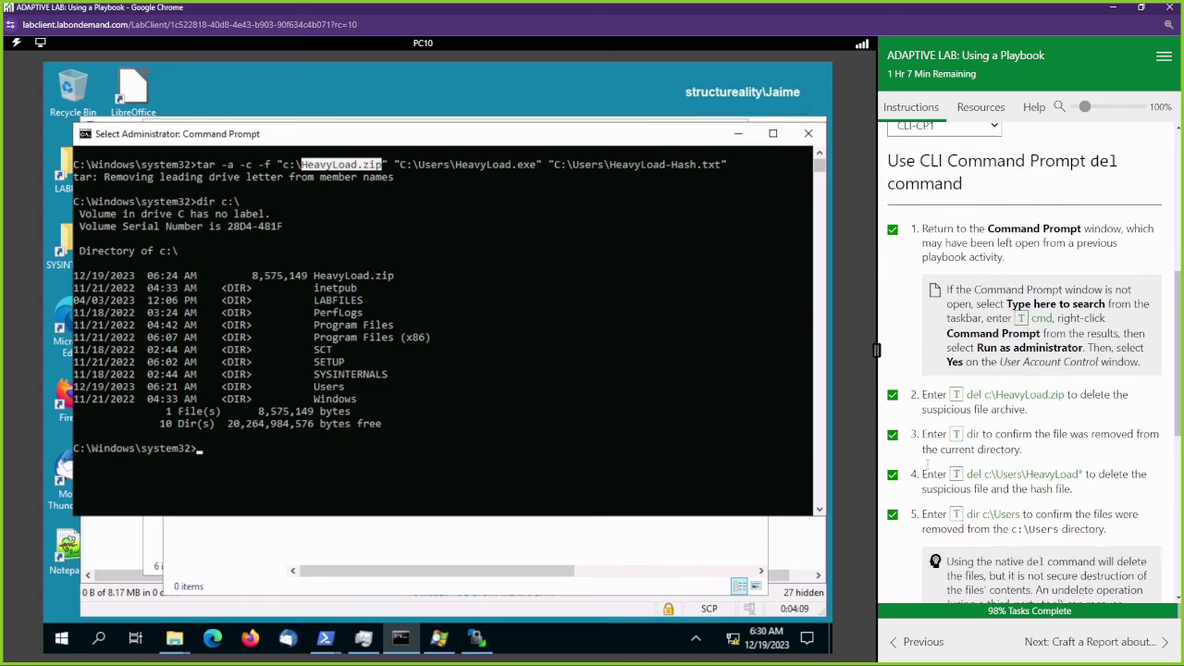
In Command Prompt, change to c:\, run dir, and delete HeavyLoad.zip
left_click(957, 323)
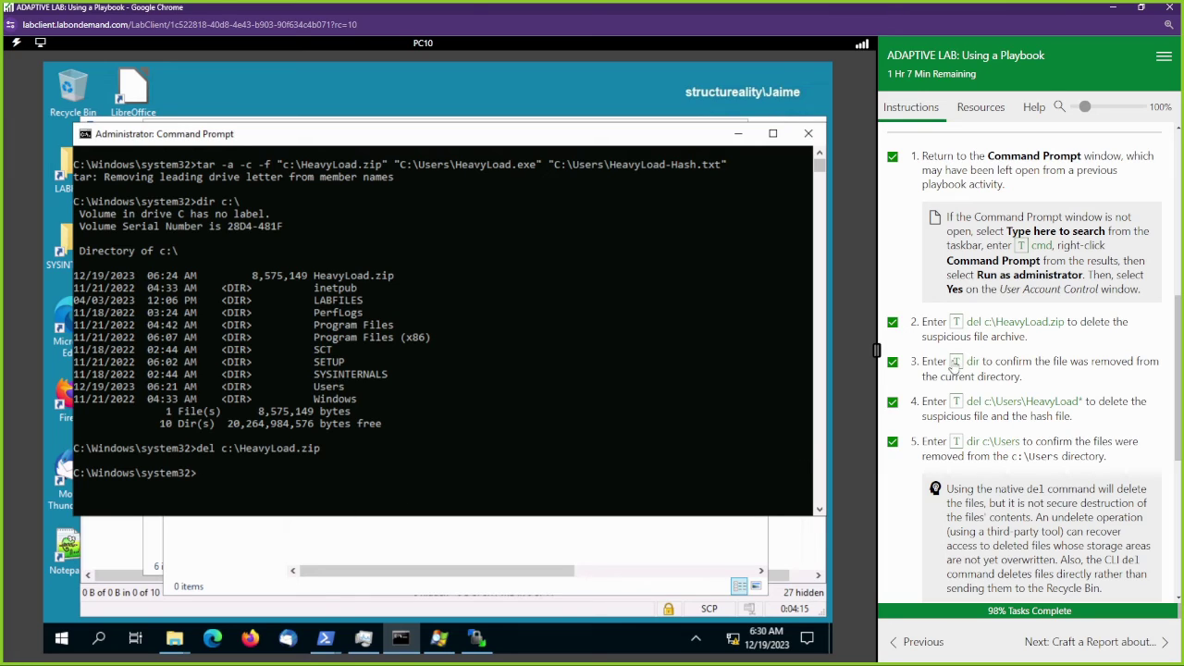
left_click(663, 422)
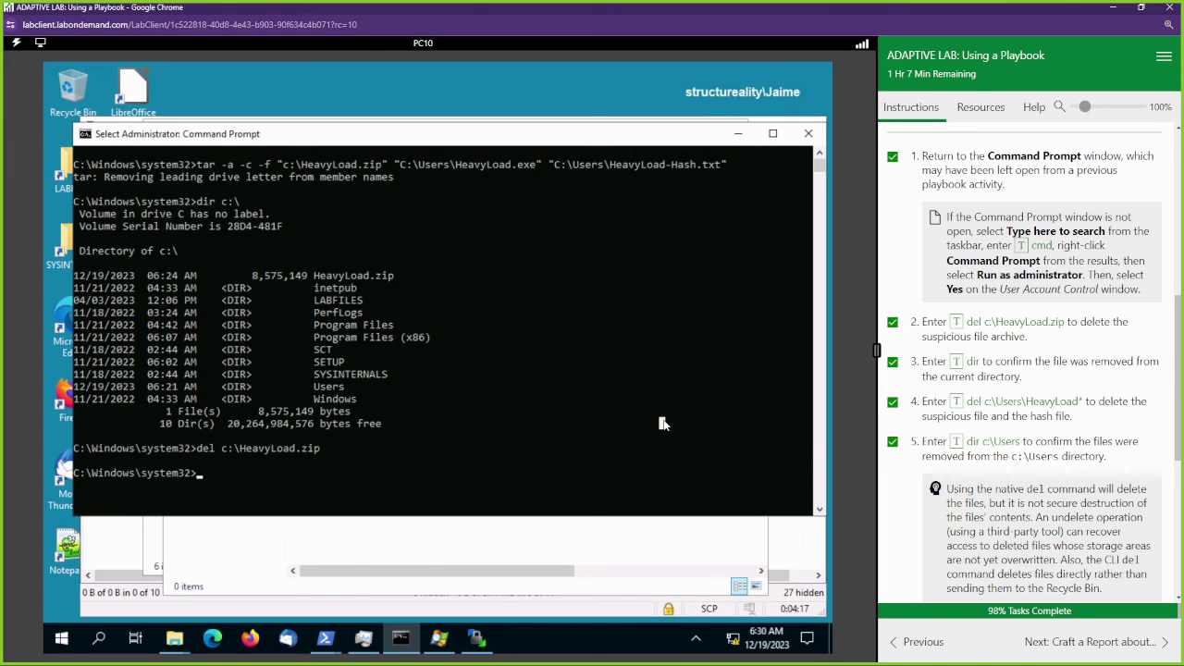
type("cd c")
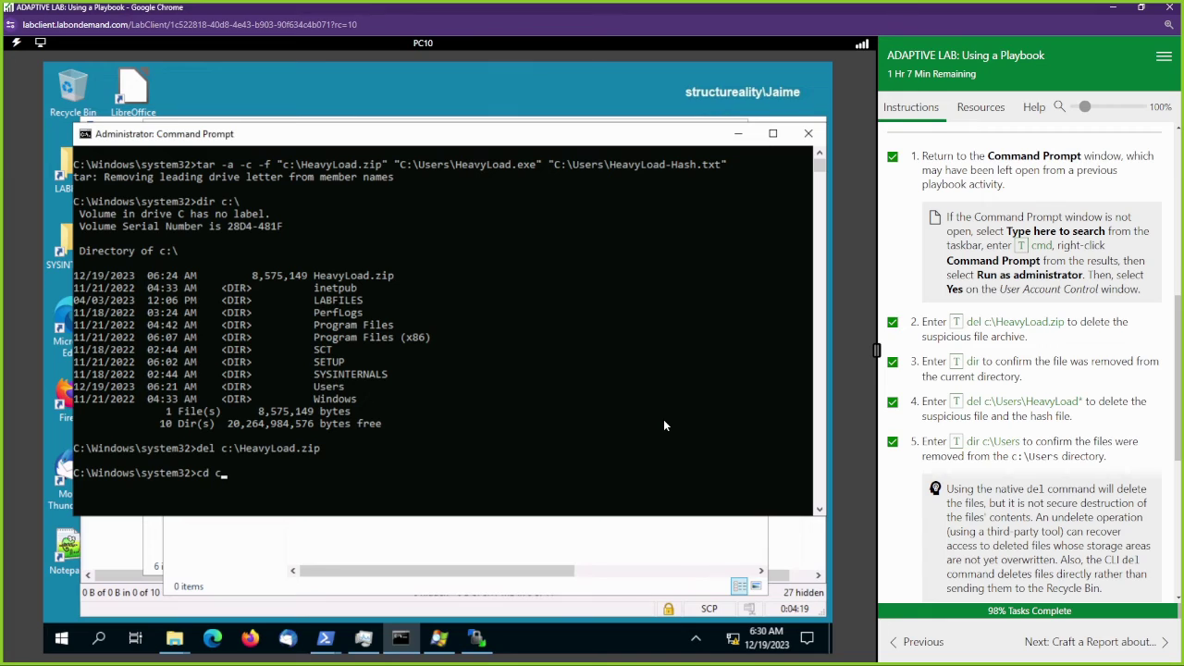
type(":\\")
key("Return")
left_click(960, 362)
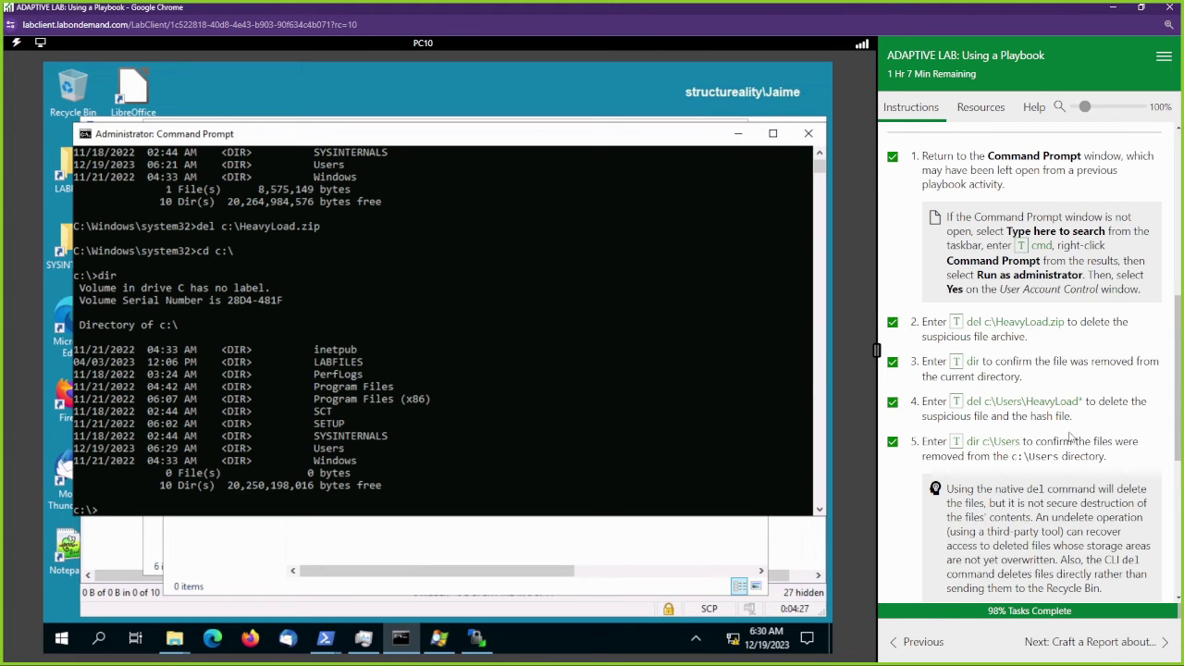
scroll(1043, 436, "down", 1)
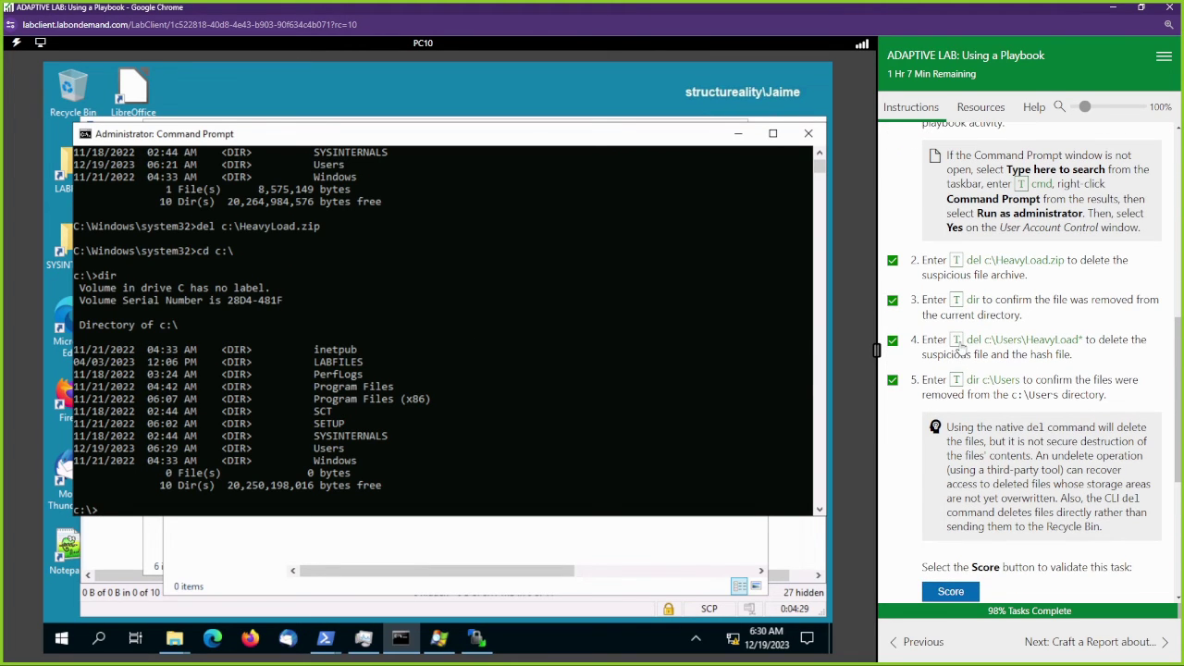
left_click(958, 340)
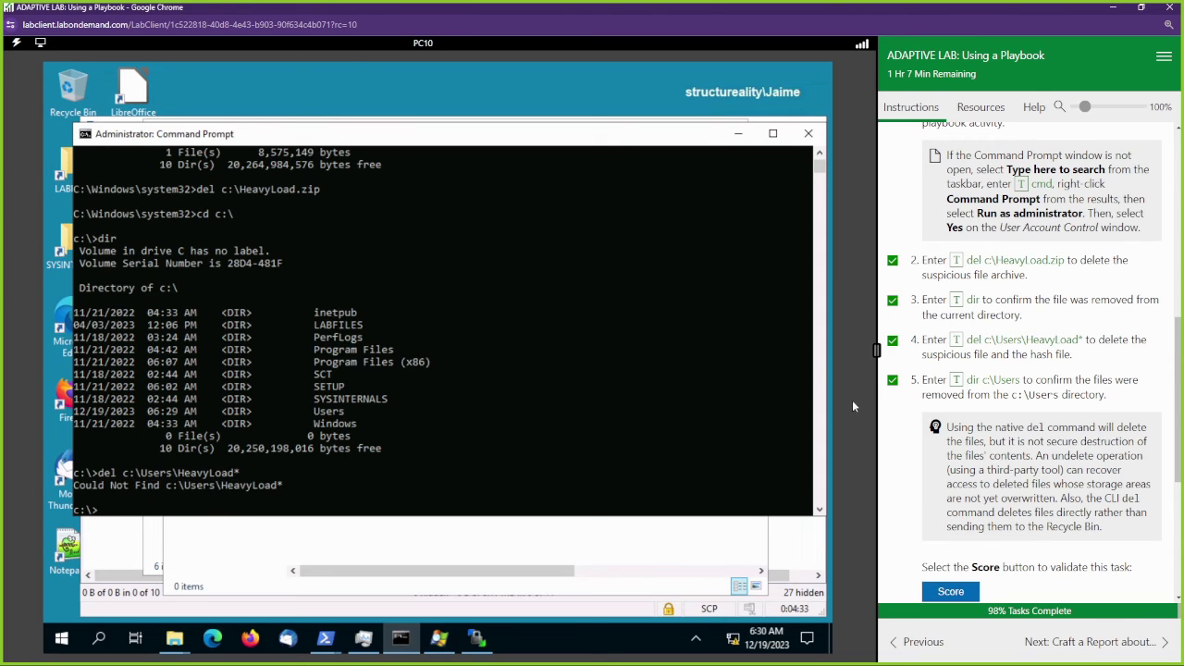
Score the file deletion task, which reports complete
scroll(926, 435, "down", 2)
left_click(952, 469)
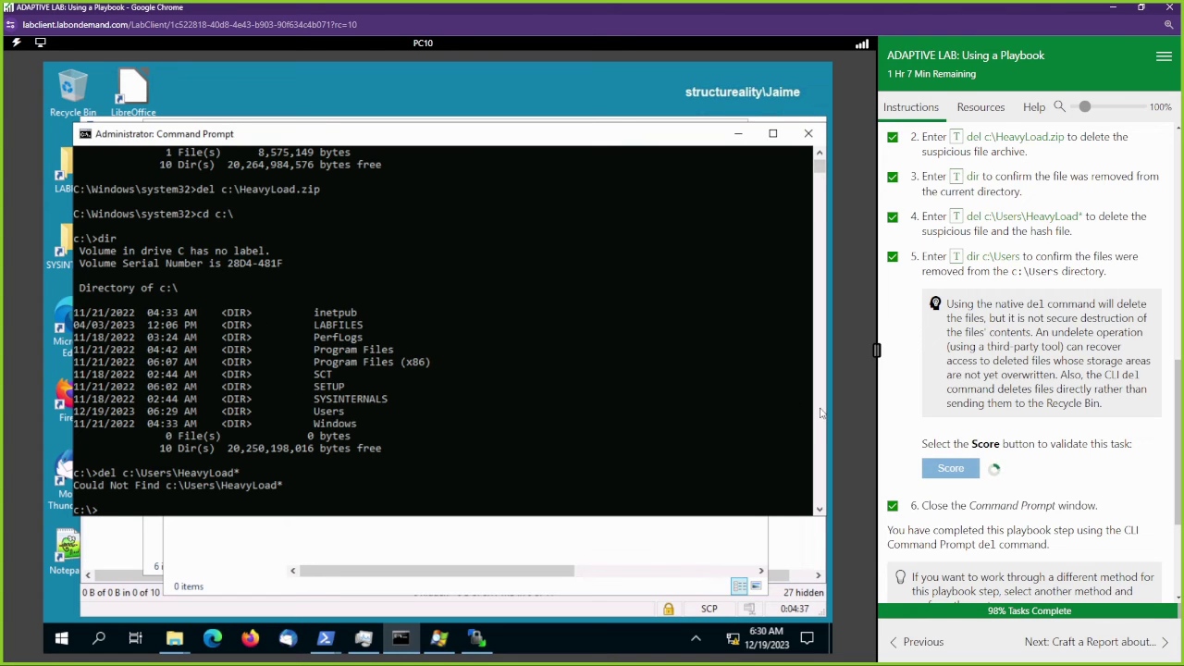
scroll(912, 435, "down", 3)
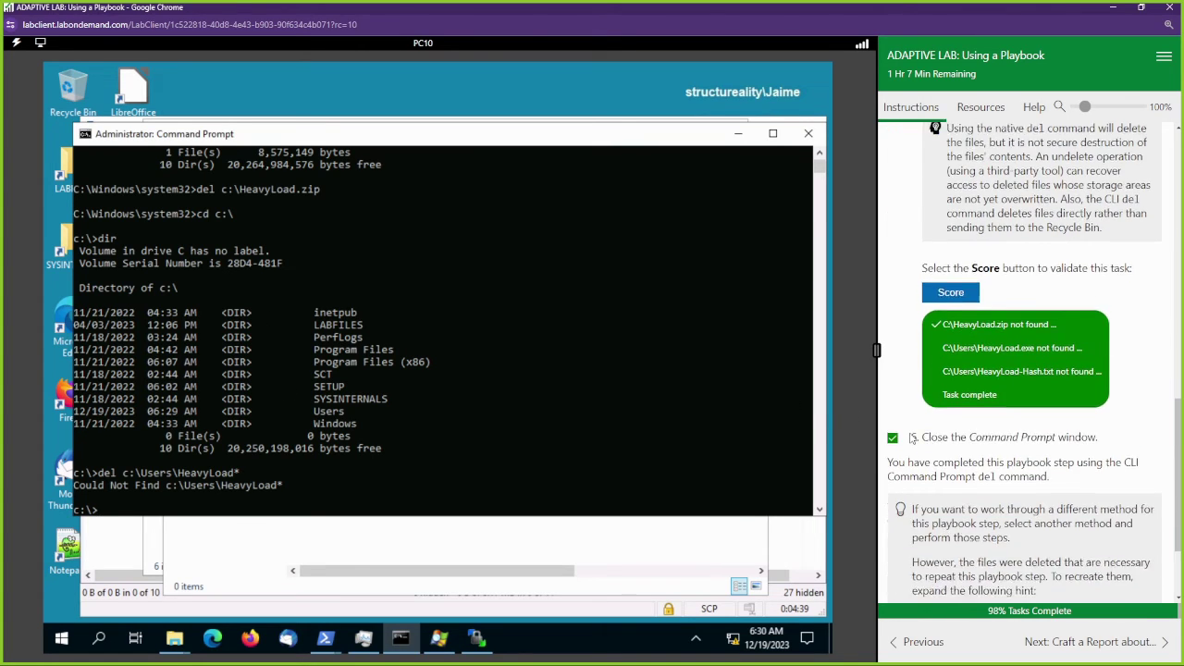
scroll(912, 438, "down", 2)
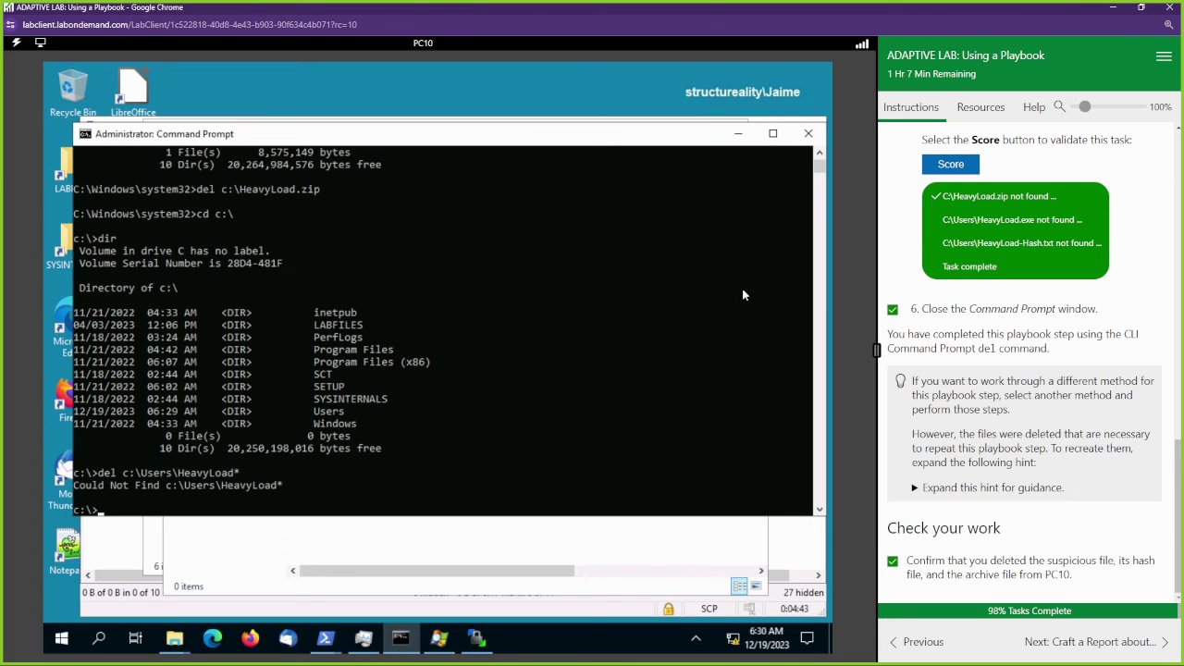
Tick the checkbox confirming you understand the concept of crafting an AAR
left_click(1116, 642)
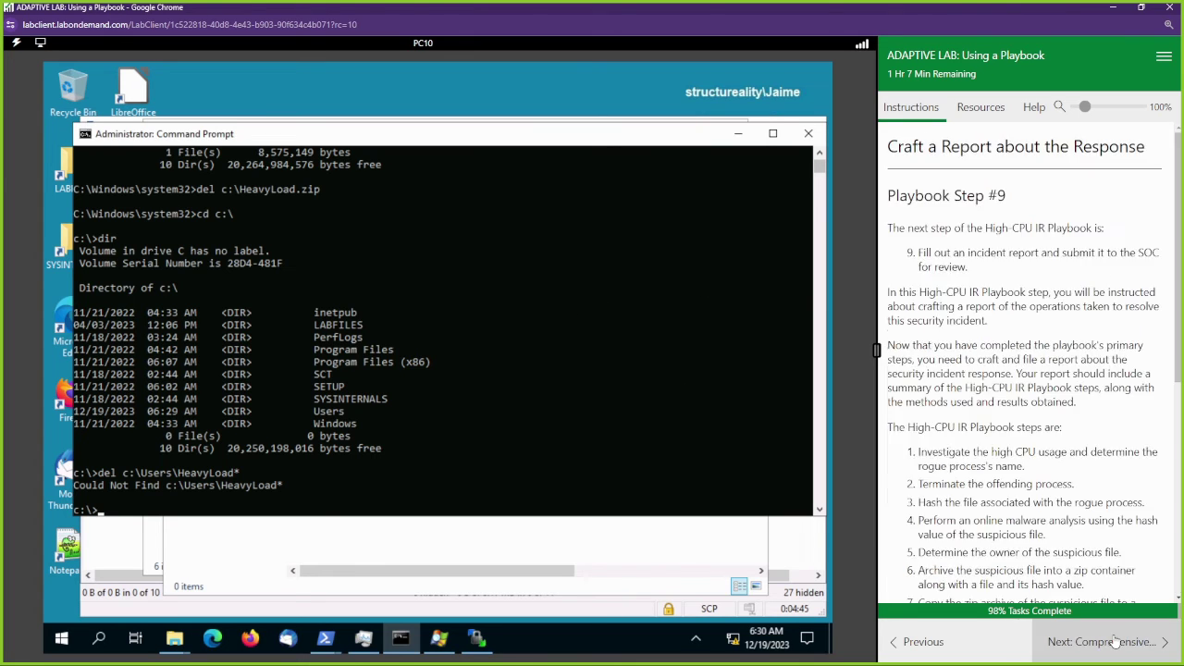
scroll(1047, 506, "down", 8)
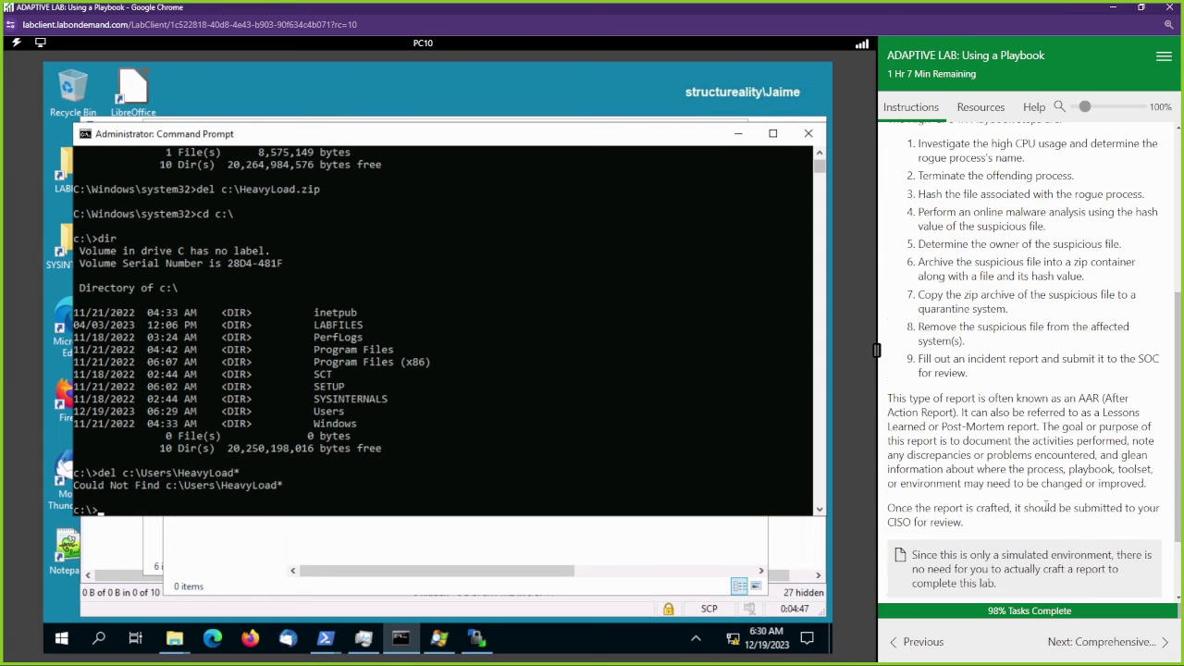
scroll(1041, 491, "up", 6)
scroll(939, 347, "down", 6)
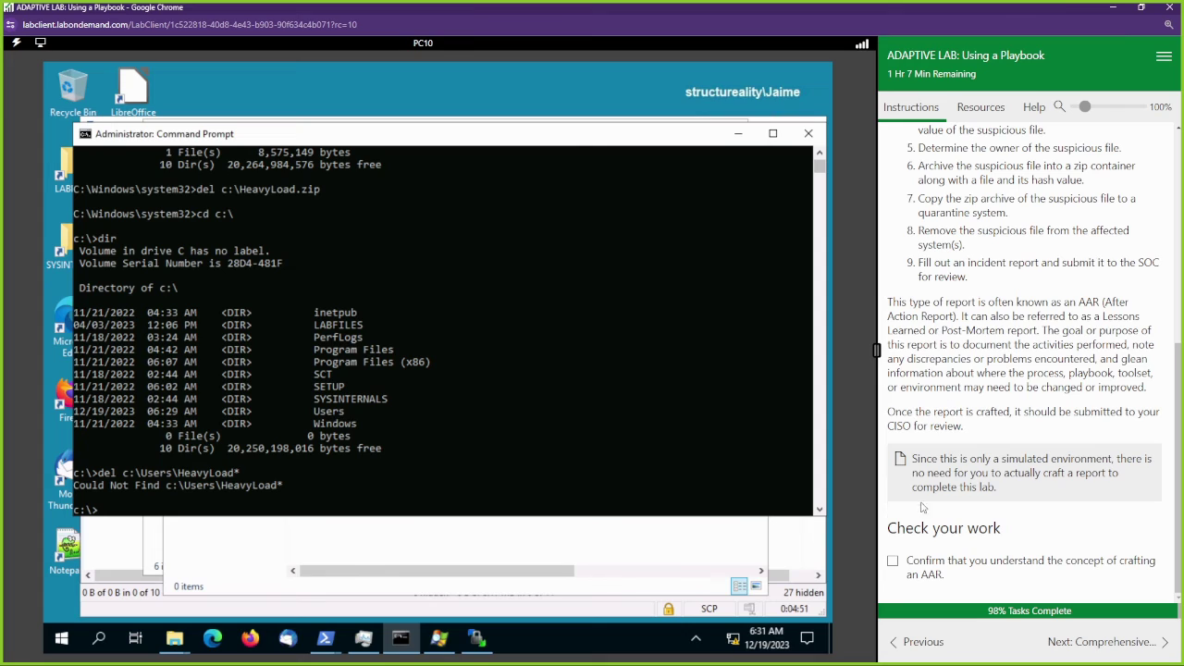
left_click(893, 560)
Review the AAR page, highlighting the Post-Mortem term, and move on to the Comprehensive Questions
scroll(956, 372, "up", 3)
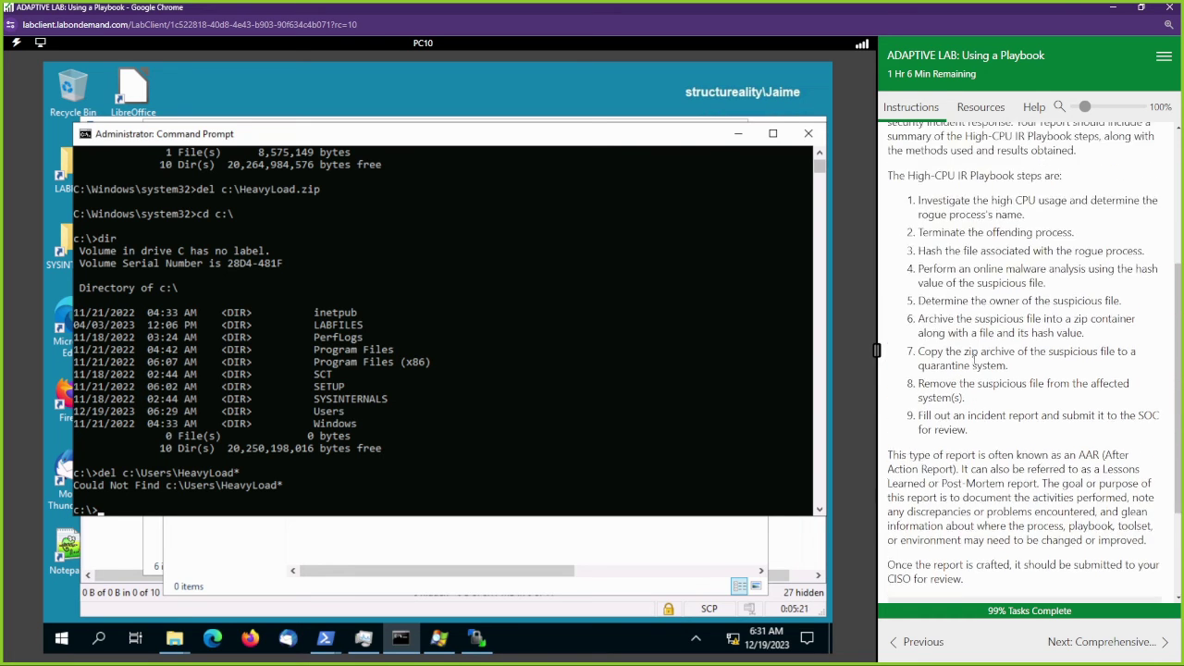
scroll(973, 362, "down", 3)
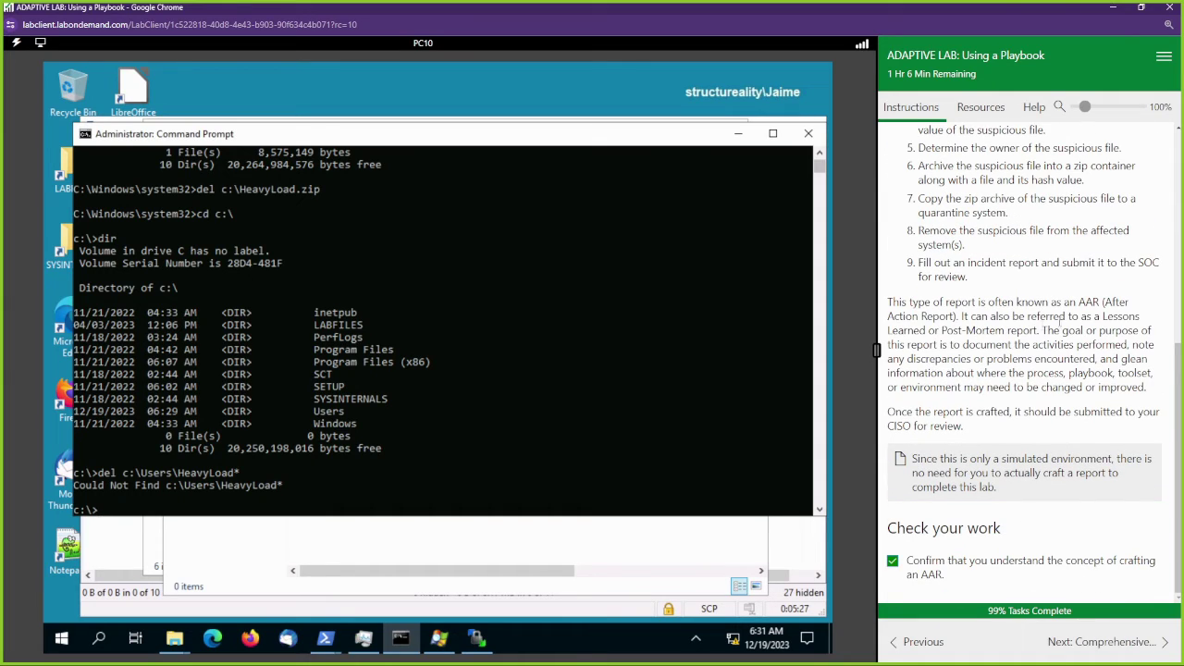
left_click_drag(1103, 316, 1004, 332)
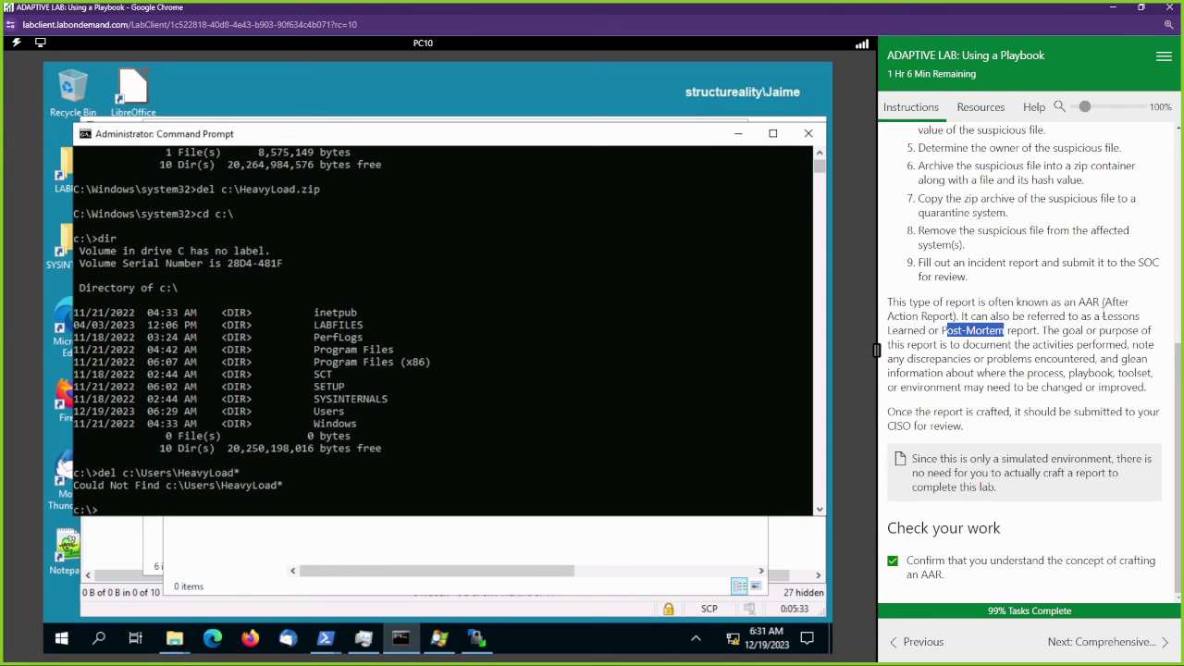
left_click(1117, 641)
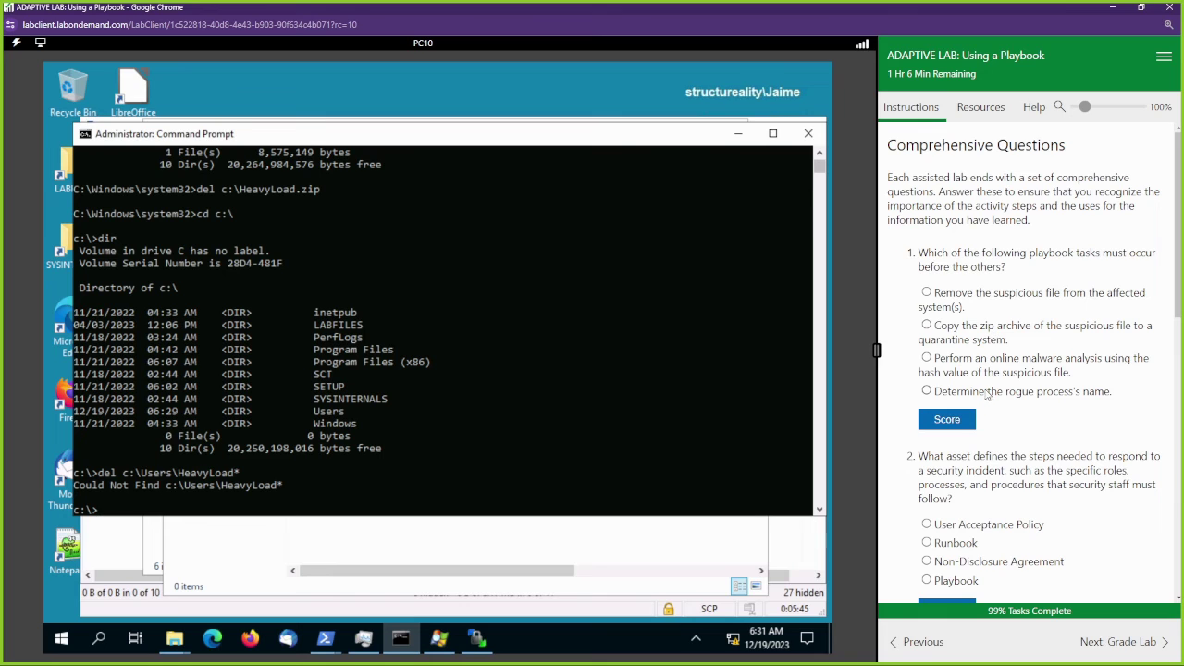
Answer question 1 with 'Determine the rogue process's name' and question 2 with 'Playbook', scoring each
left_click(999, 393)
left_click(947, 419)
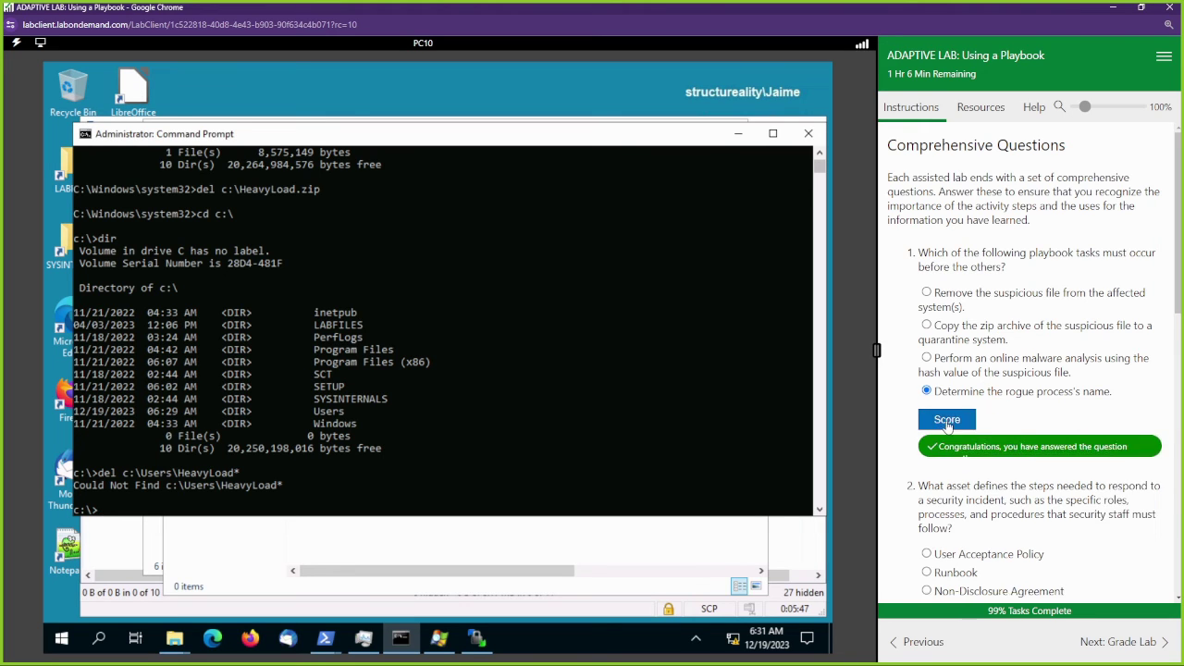
scroll(999, 396, "down", 2)
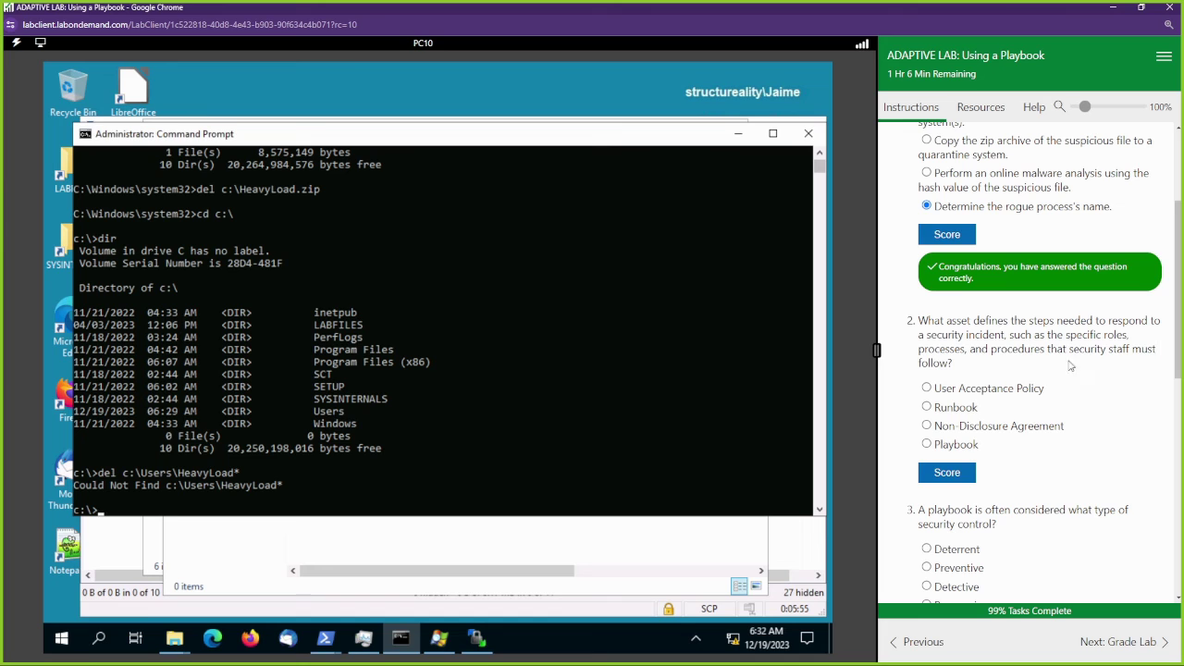
left_click(953, 448)
left_click(948, 473)
scroll(1001, 443, "down", 3)
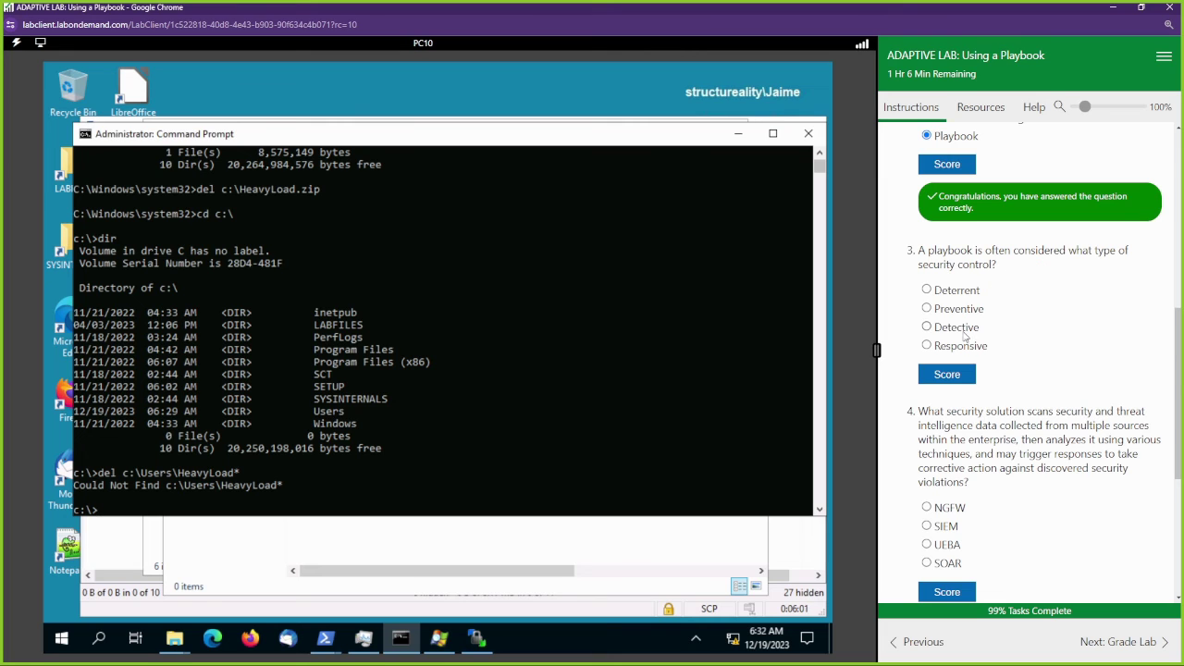
Answer question 3 with 'Responsive' and question 4 with 'SOAR', scoring each
left_click(962, 349)
left_click(962, 379)
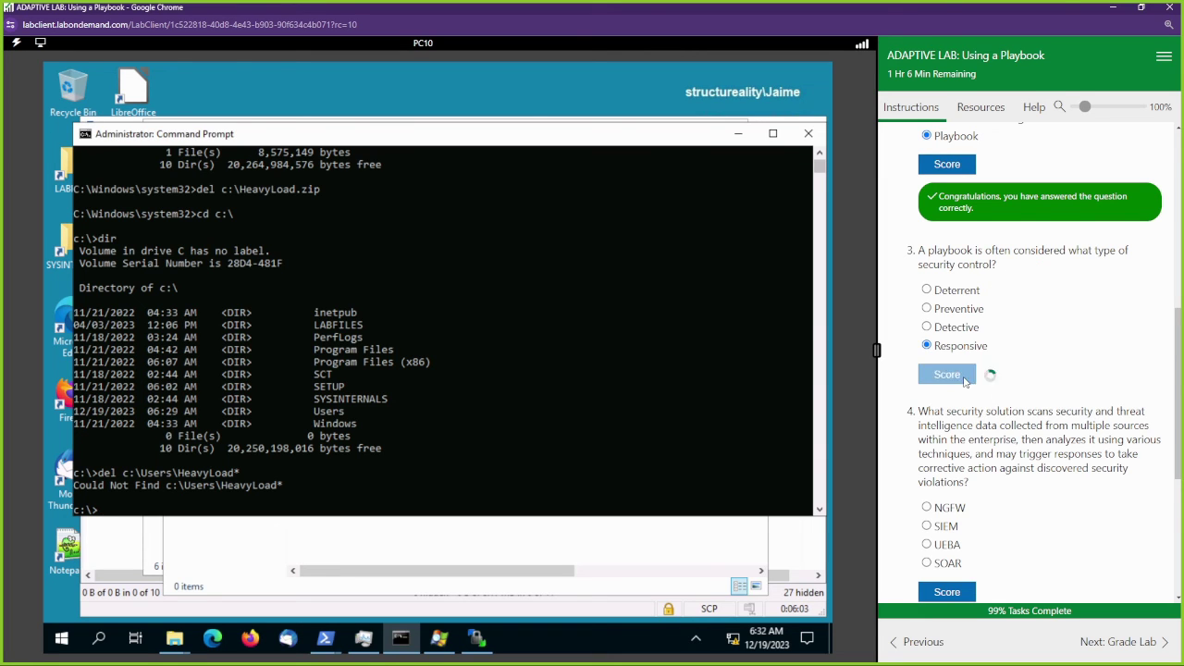
scroll(1037, 363, "down", 2)
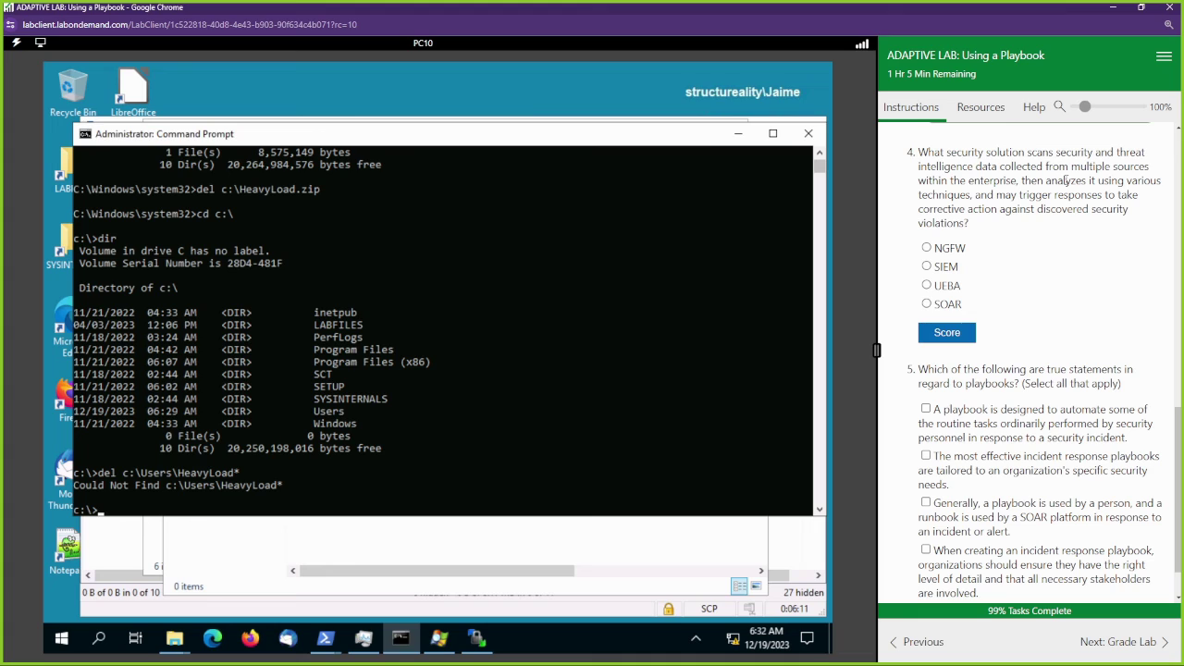
left_click(936, 311)
left_click(967, 335)
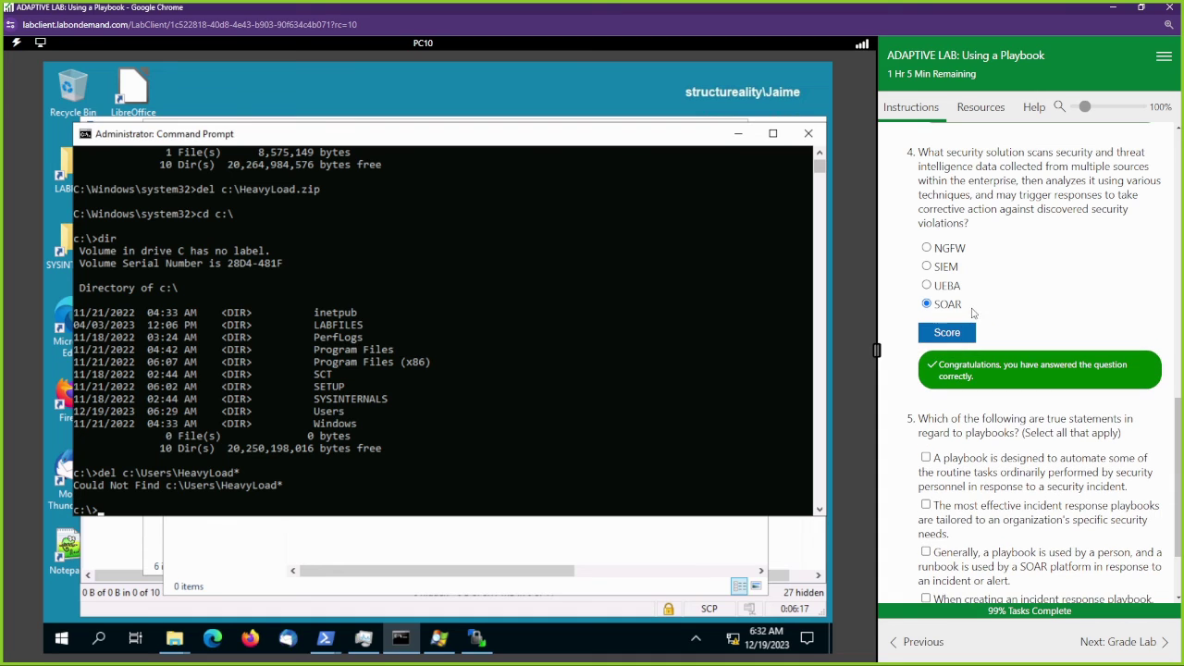
scroll(954, 294, "down", 2)
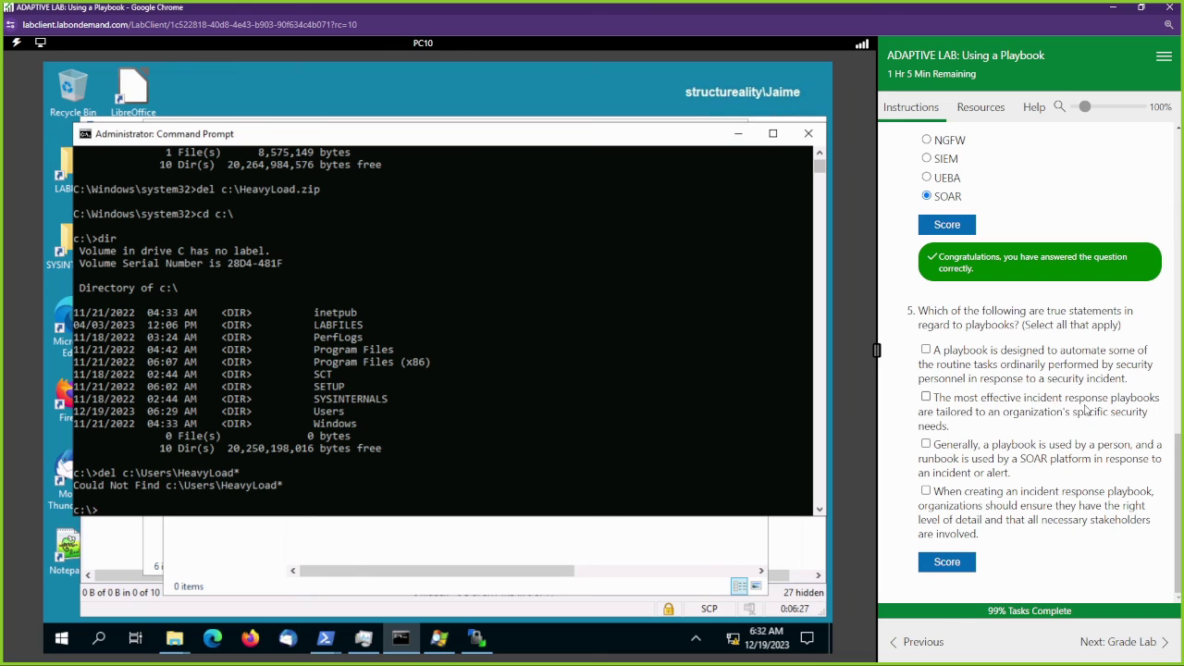
Mark the tailored-playbooks, person-versus-SOAR and right-level-of-detail statements true for question 5 and score it
left_click(1022, 408)
left_click(1027, 465)
left_click(947, 561)
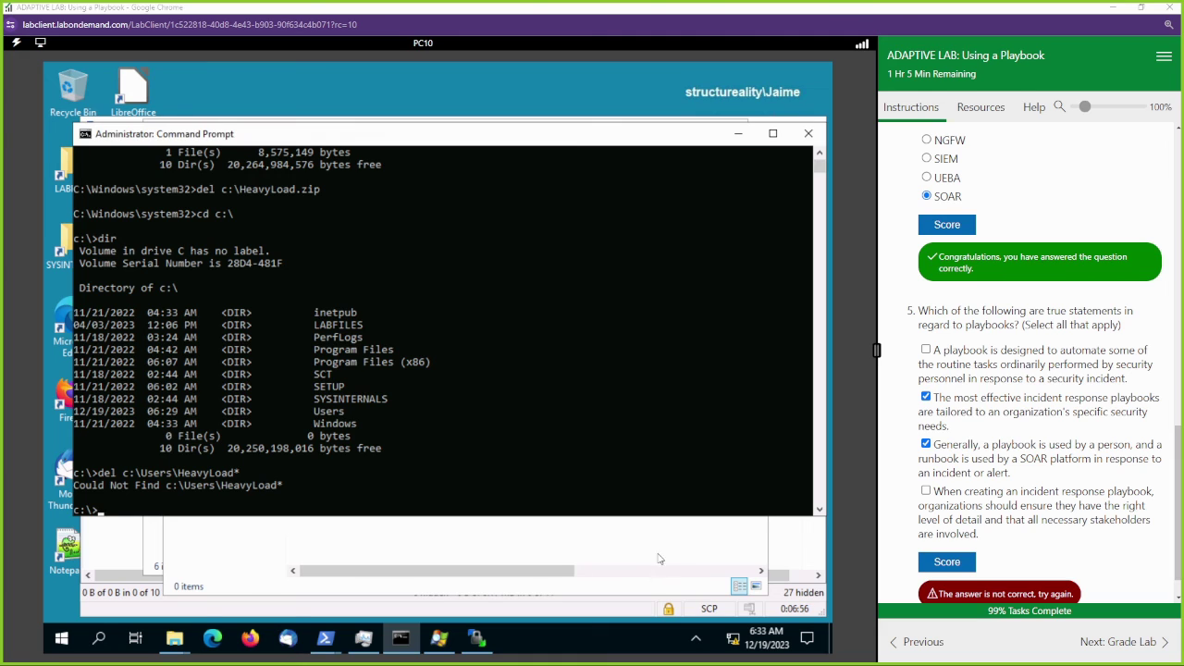
left_click(991, 506)
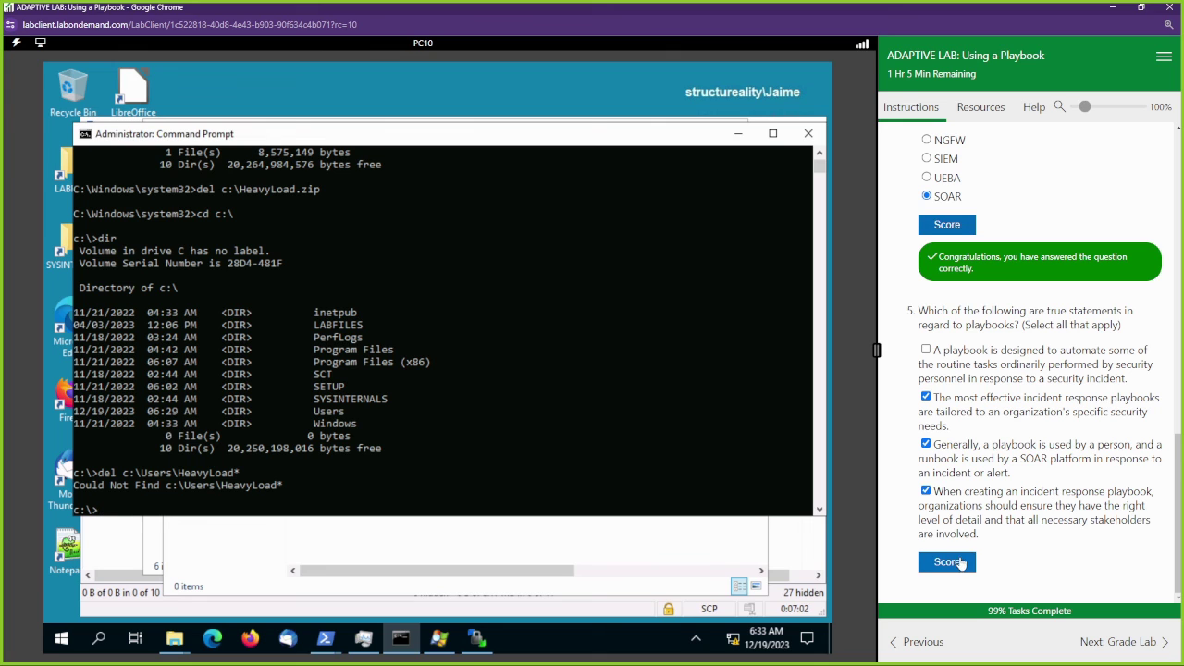
left_click(961, 564)
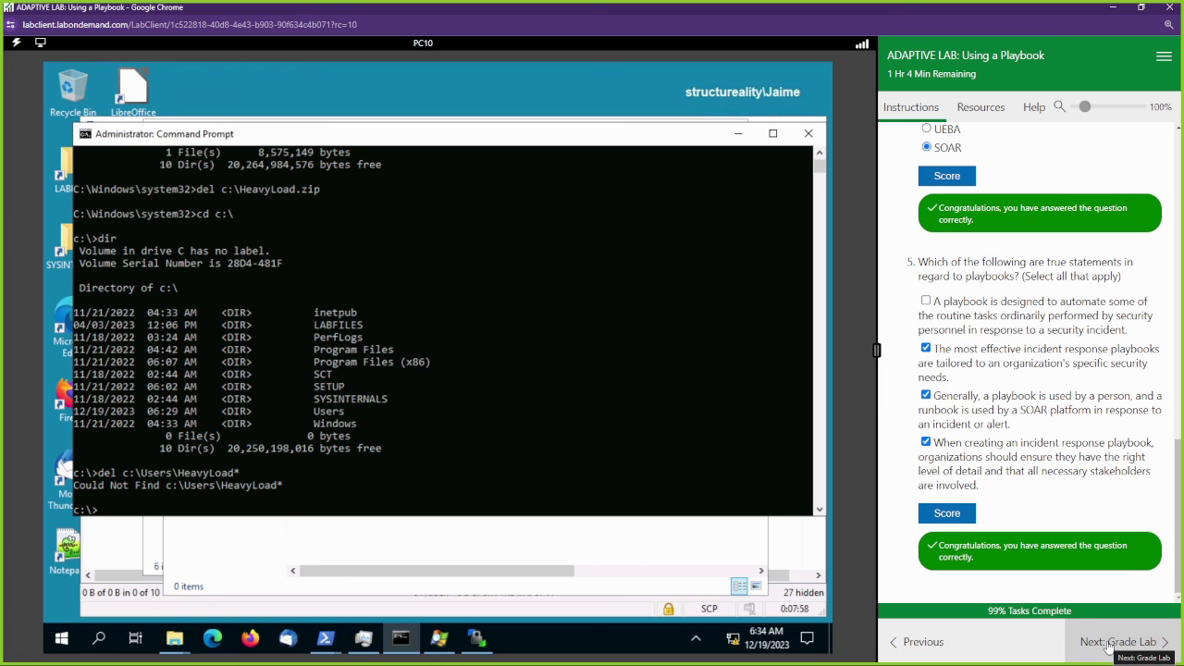
Go to Grade Lab and submit the lab for grading, confirming with Yes
left_click(1109, 646)
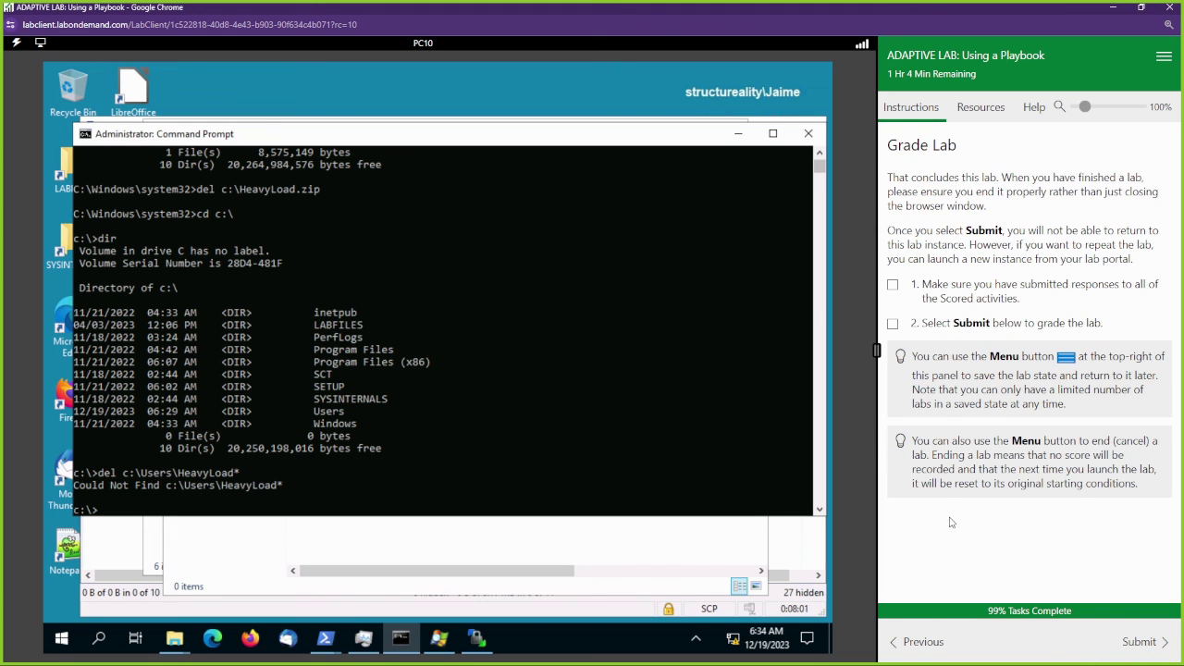
left_click(1144, 644)
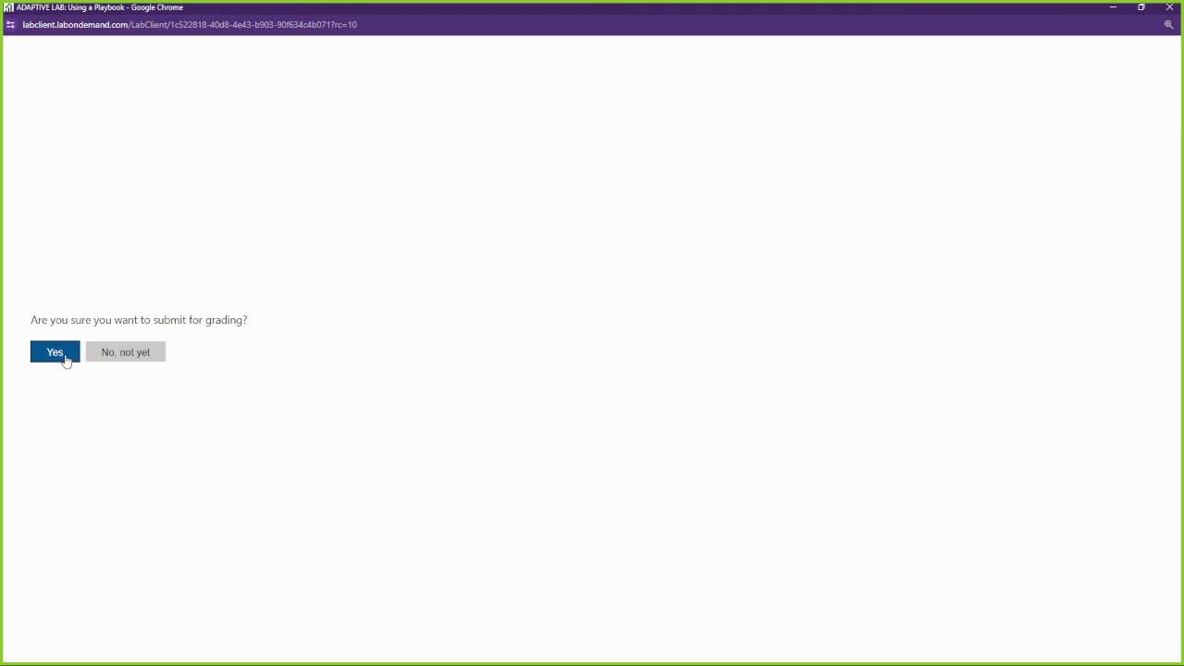
left_click(67, 359)
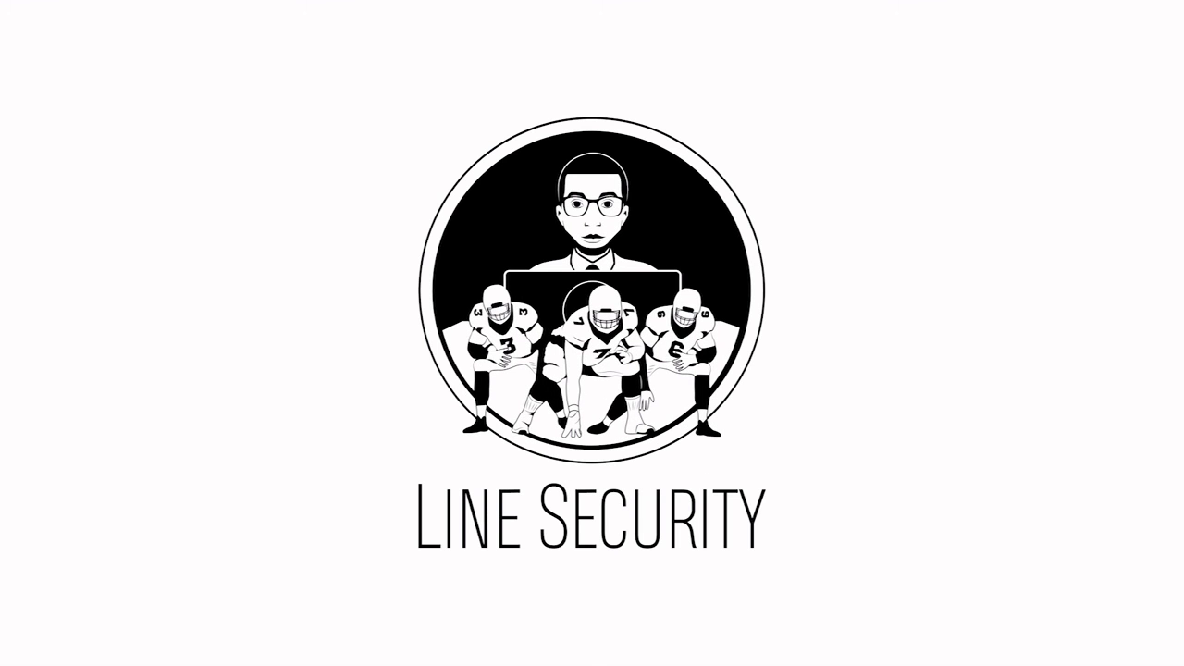